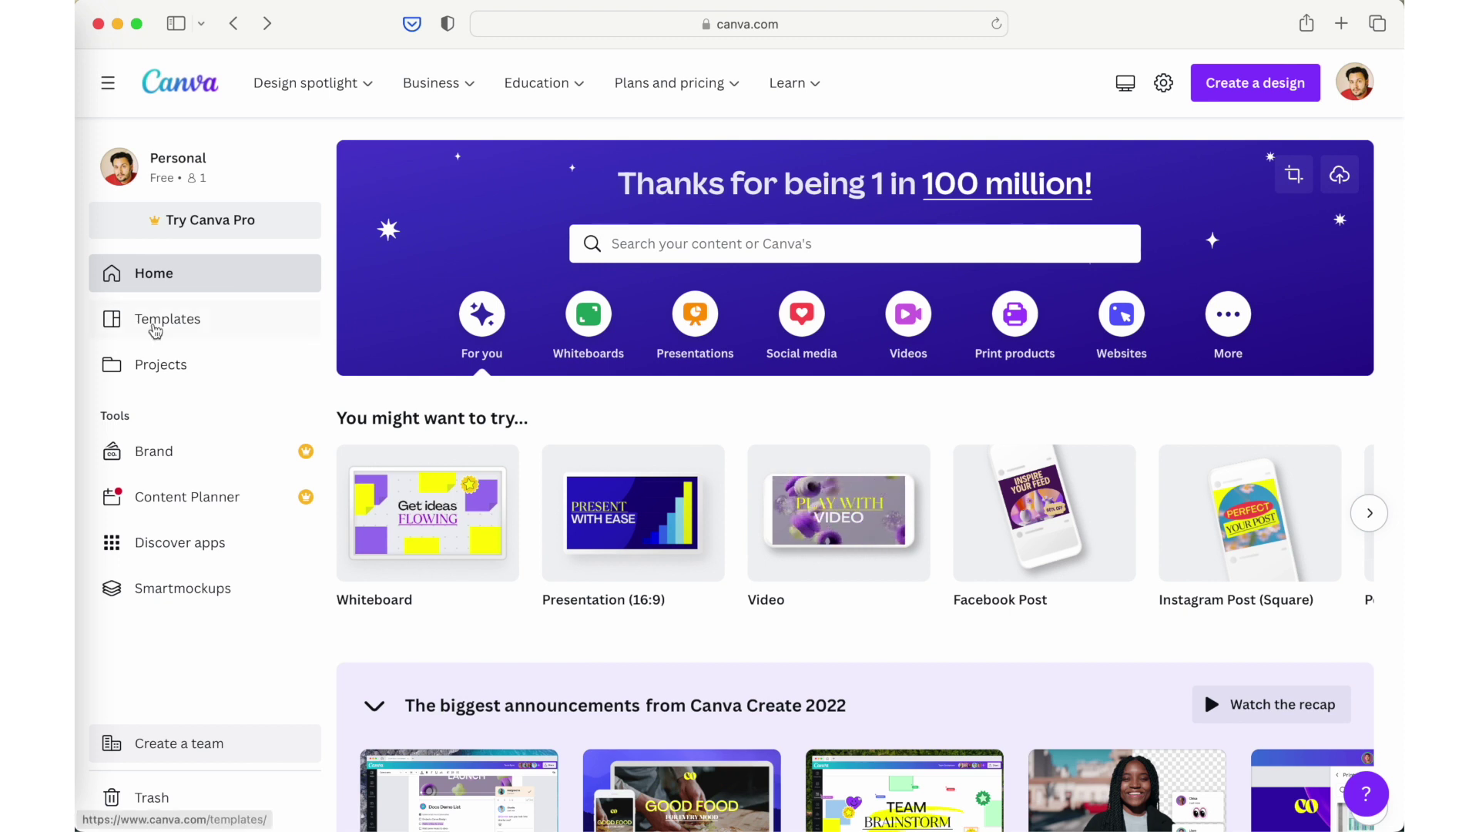
Step: Browse the YouTube Video templates within the Video category and create a blank YouTube video design
{"action": "left_click", "coordinate": [156, 321]}
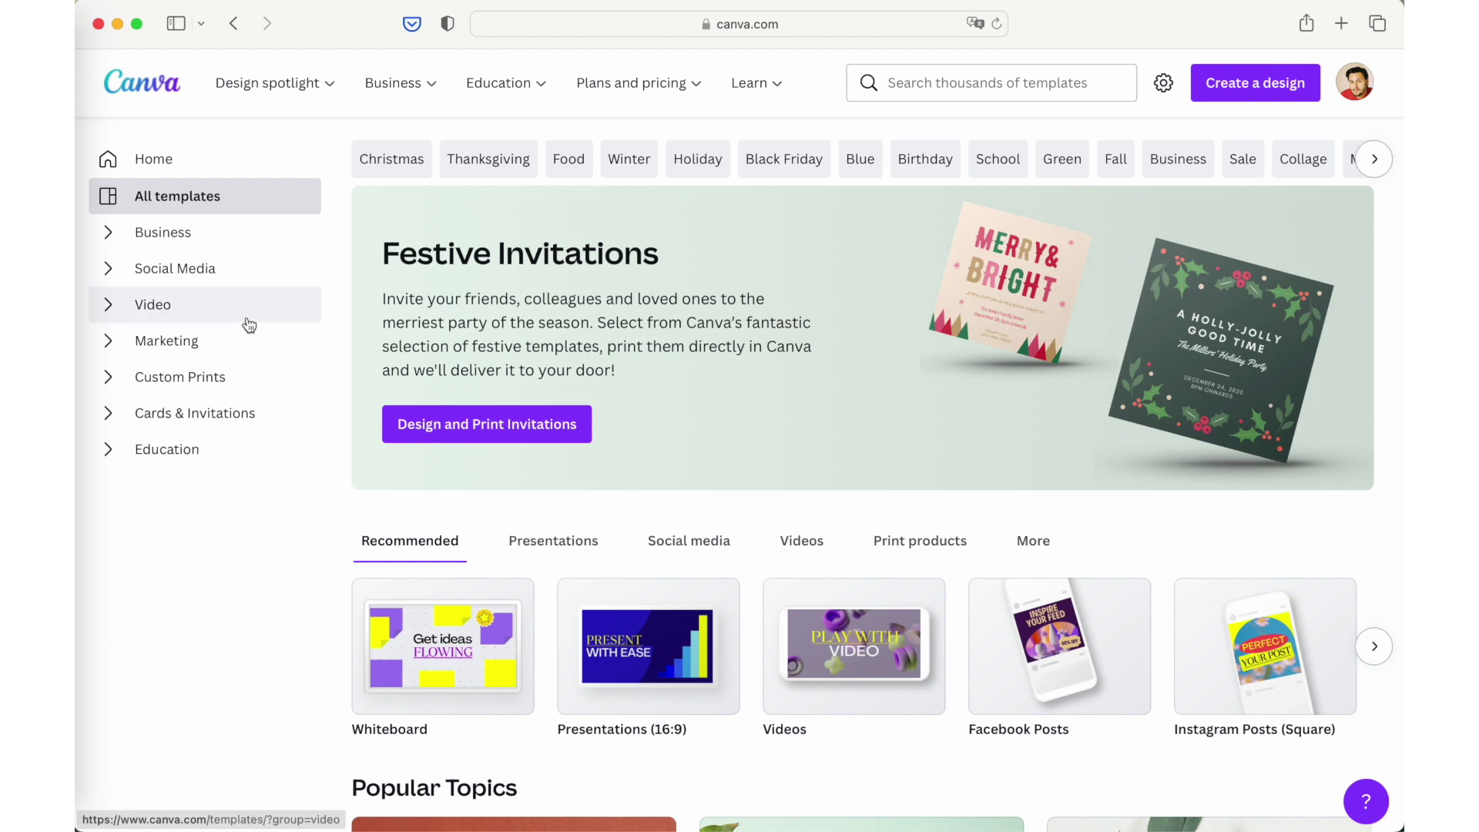
{"action": "left_click", "coordinate": [110, 313]}
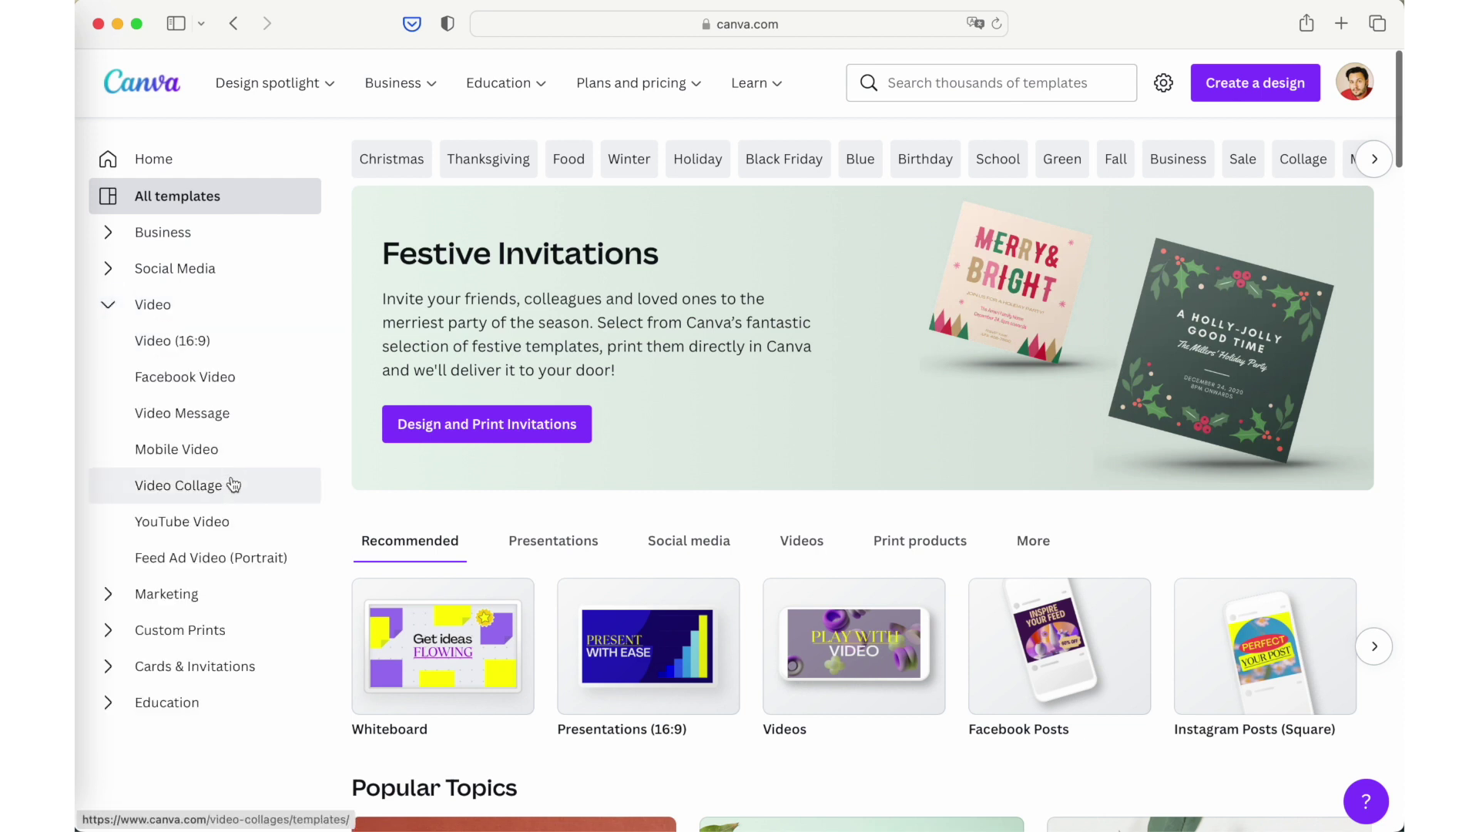
{"action": "left_click", "coordinate": [182, 522]}
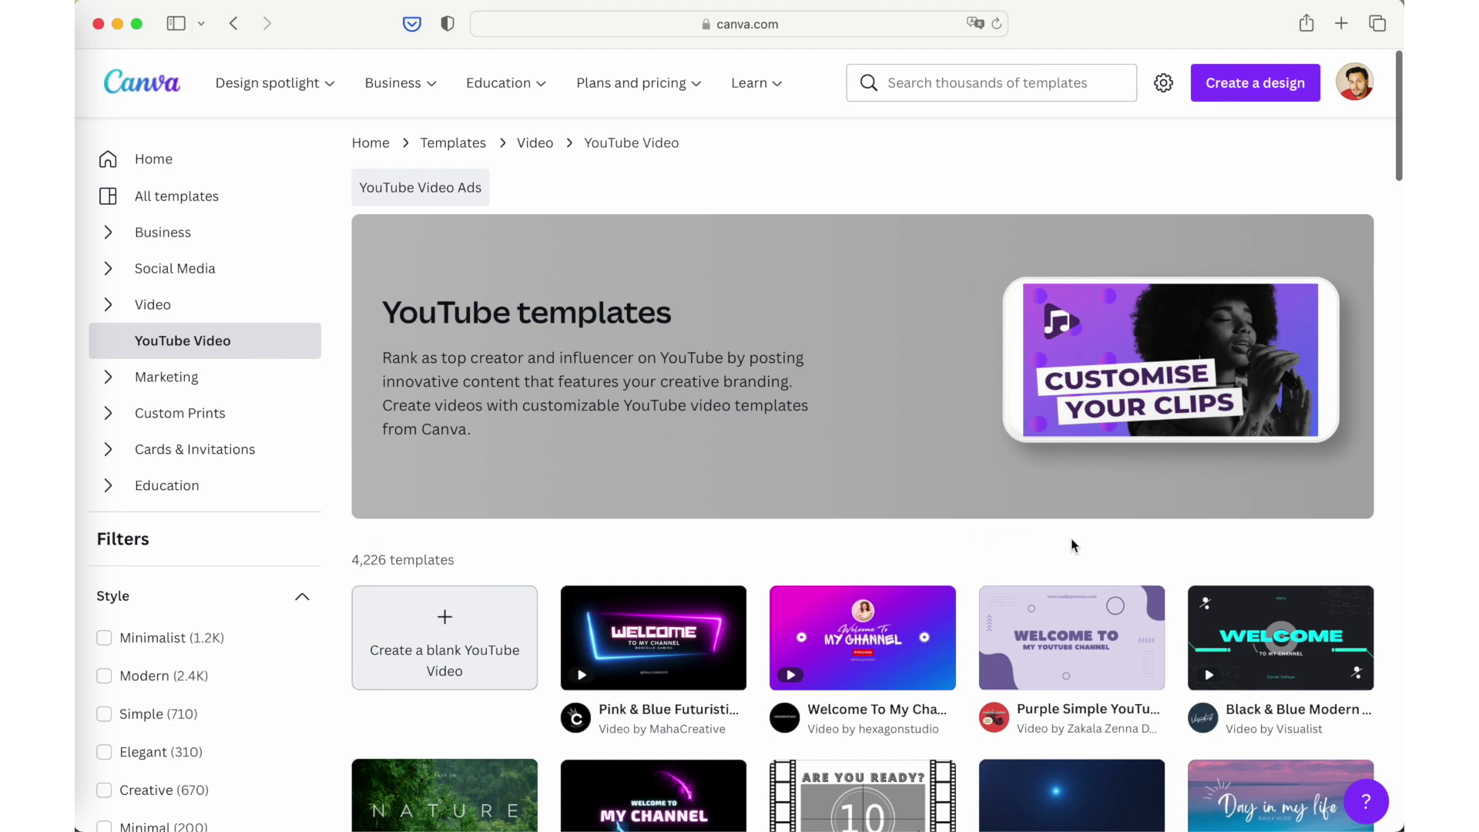
{"action": "scroll", "coordinate": [1074, 545], "scroll_direction": "down", "scroll_amount": 5}
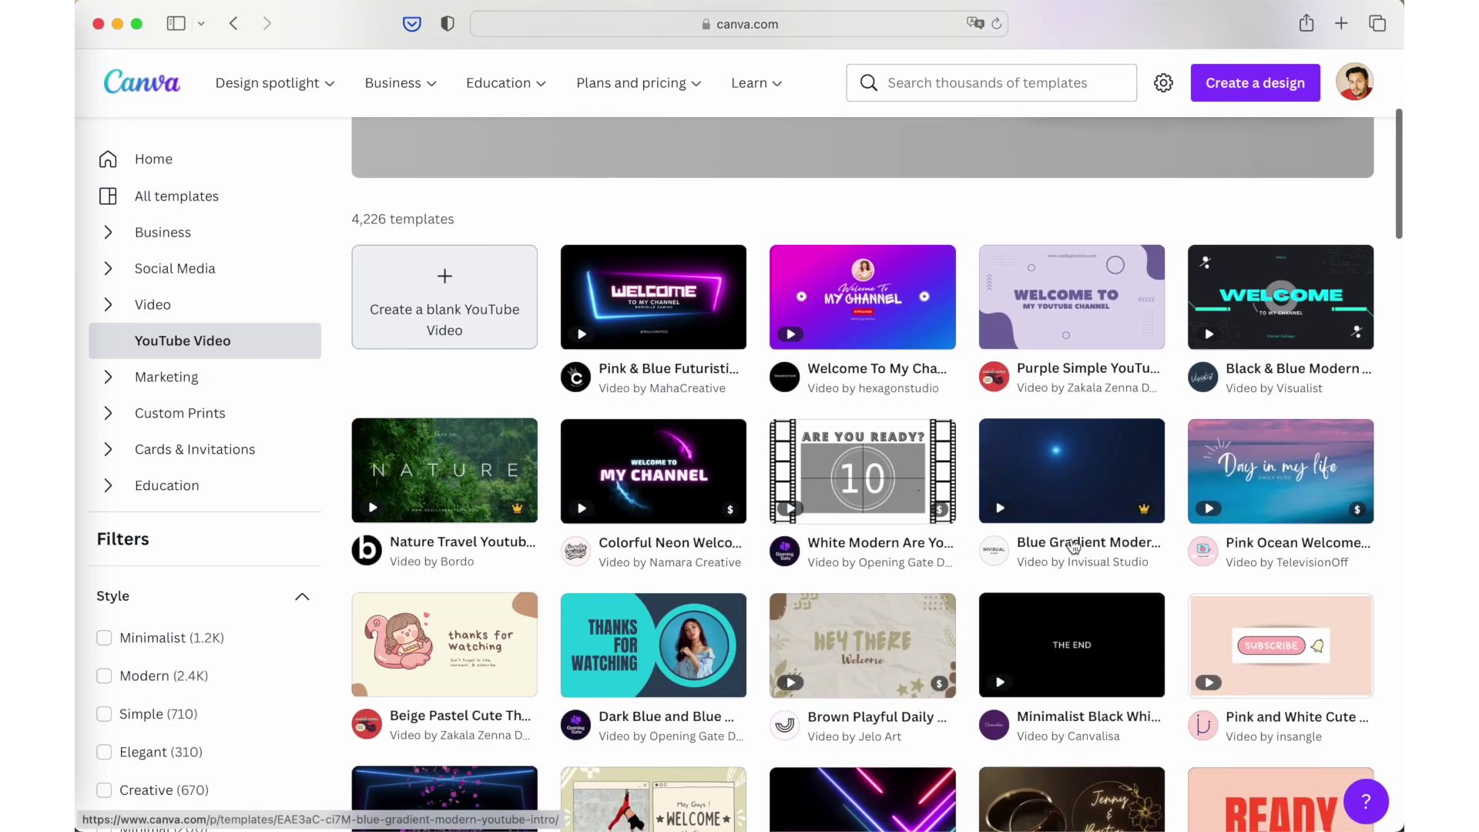
{"action": "scroll", "coordinate": [1073, 545], "scroll_direction": "up", "scroll_amount": 2}
{"action": "scroll", "coordinate": [1073, 546], "scroll_direction": "up", "scroll_amount": 3}
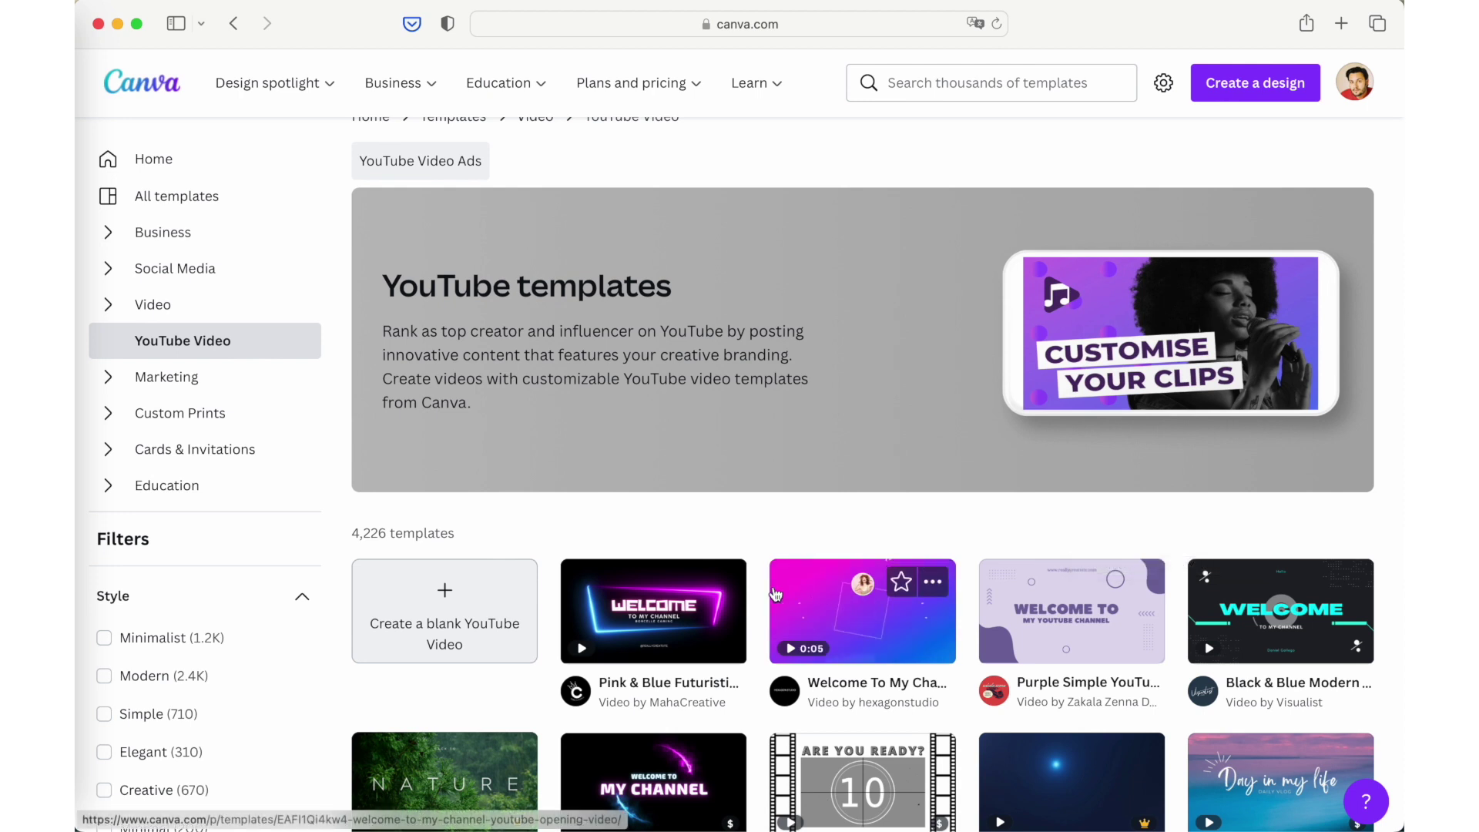
{"action": "left_click", "coordinate": [439, 610]}
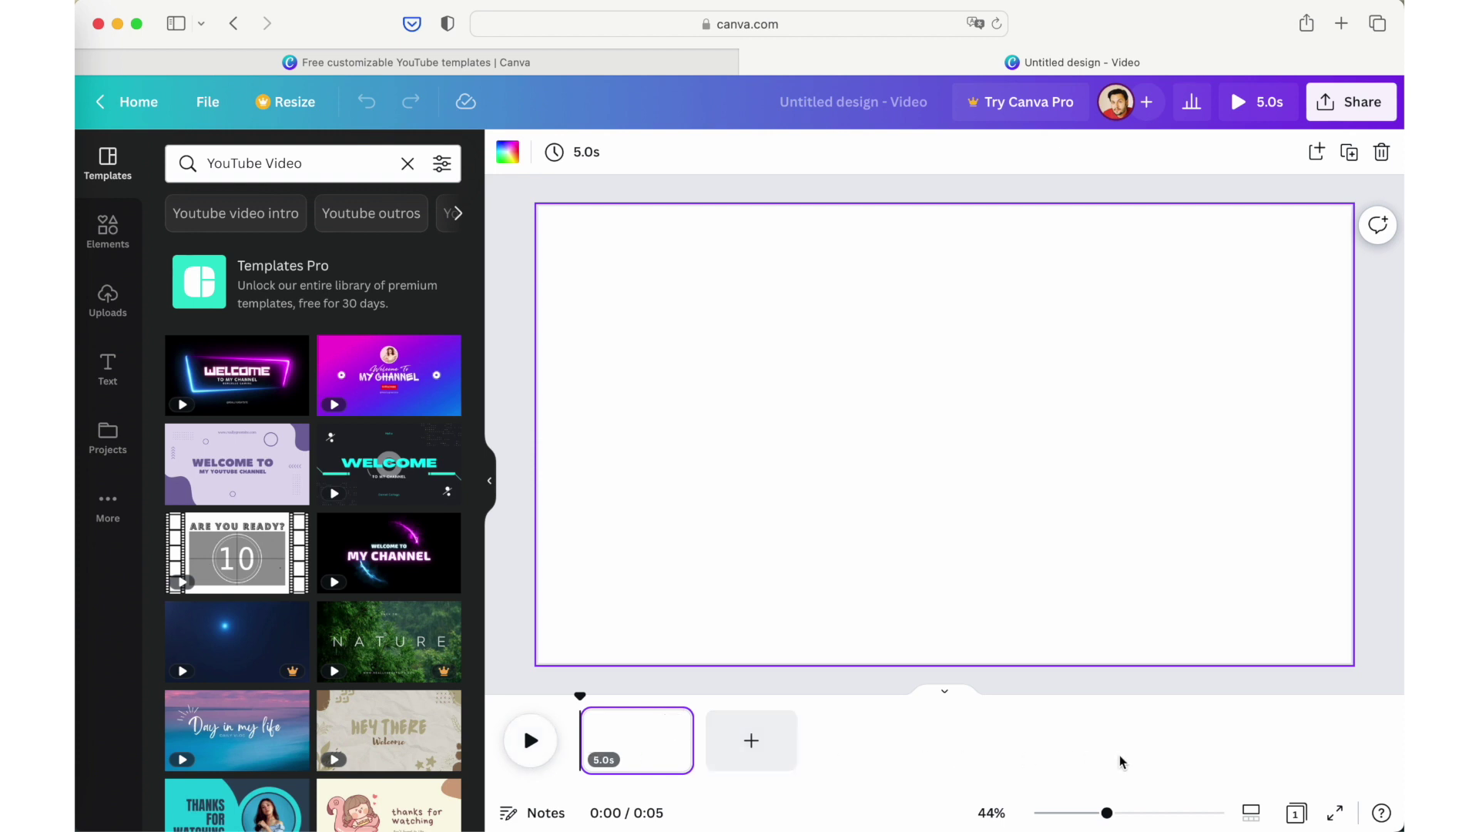
Step: Apply the "Day in my life" ocean template to the blank page
{"action": "scroll", "coordinate": [471, 313], "scroll_direction": "down", "scroll_amount": 1}
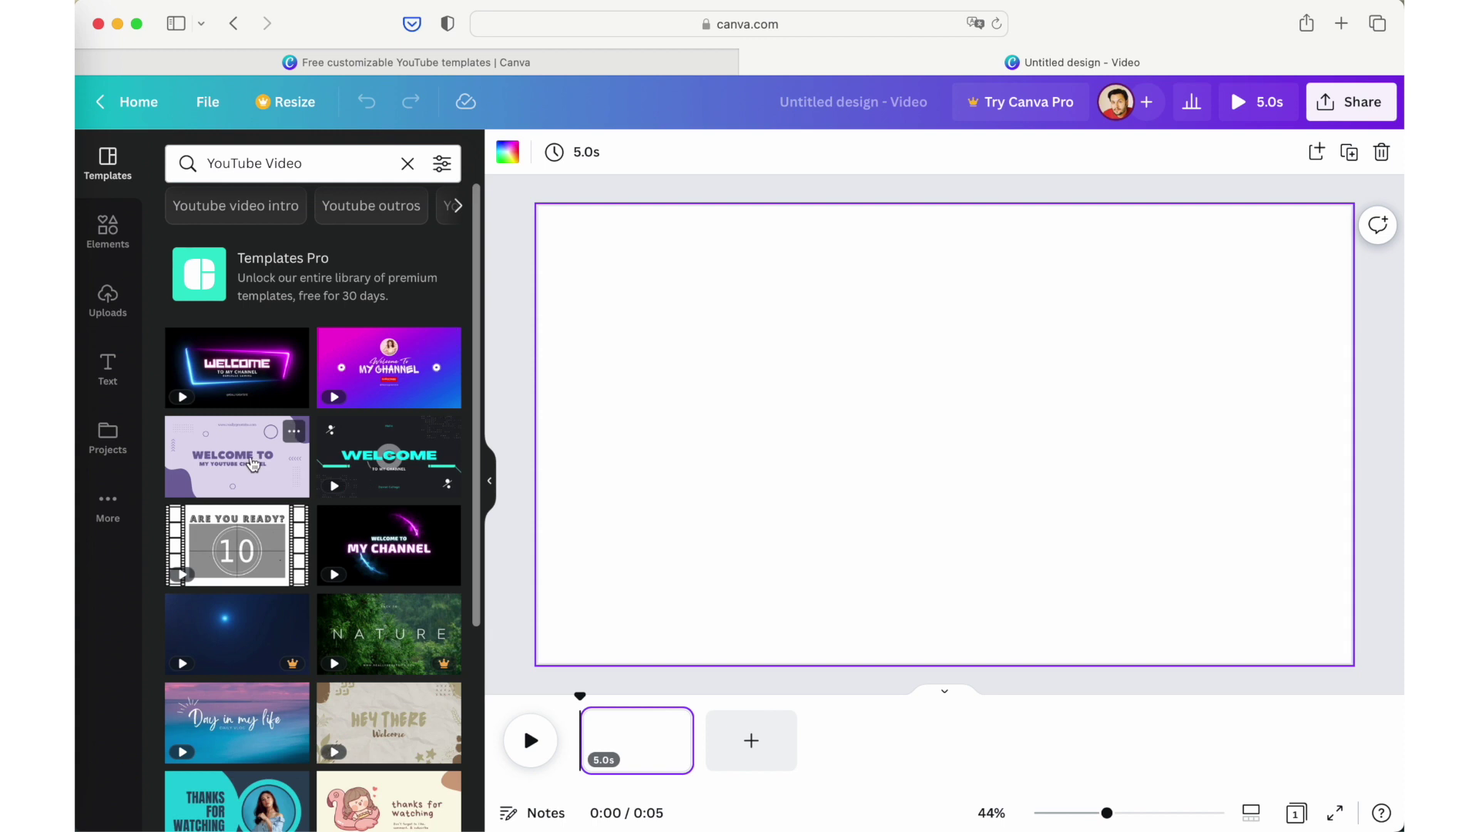
{"action": "scroll", "coordinate": [339, 420], "scroll_direction": "down", "scroll_amount": 3}
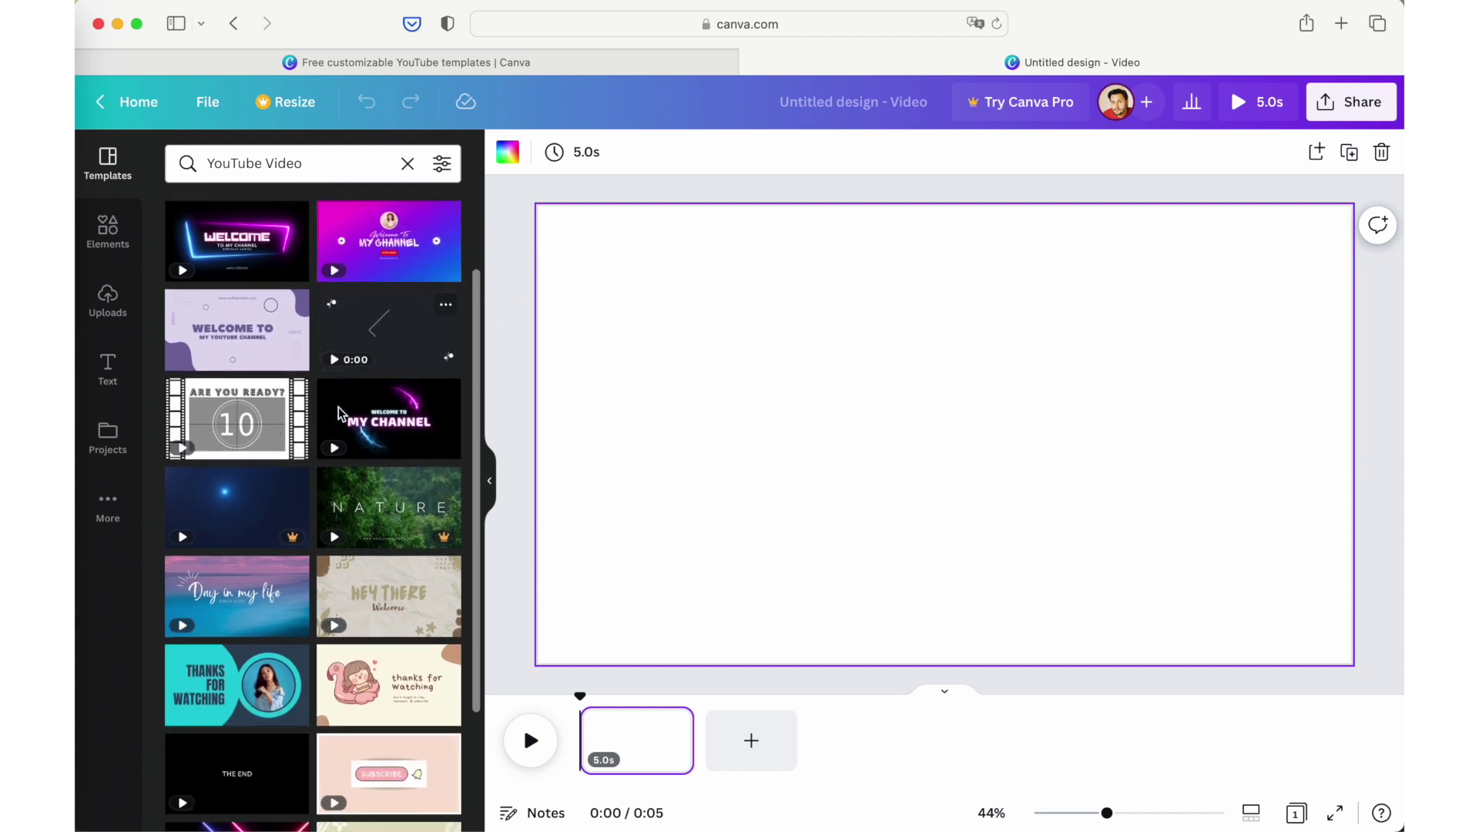
{"action": "scroll", "coordinate": [339, 416], "scroll_direction": "down", "scroll_amount": 8}
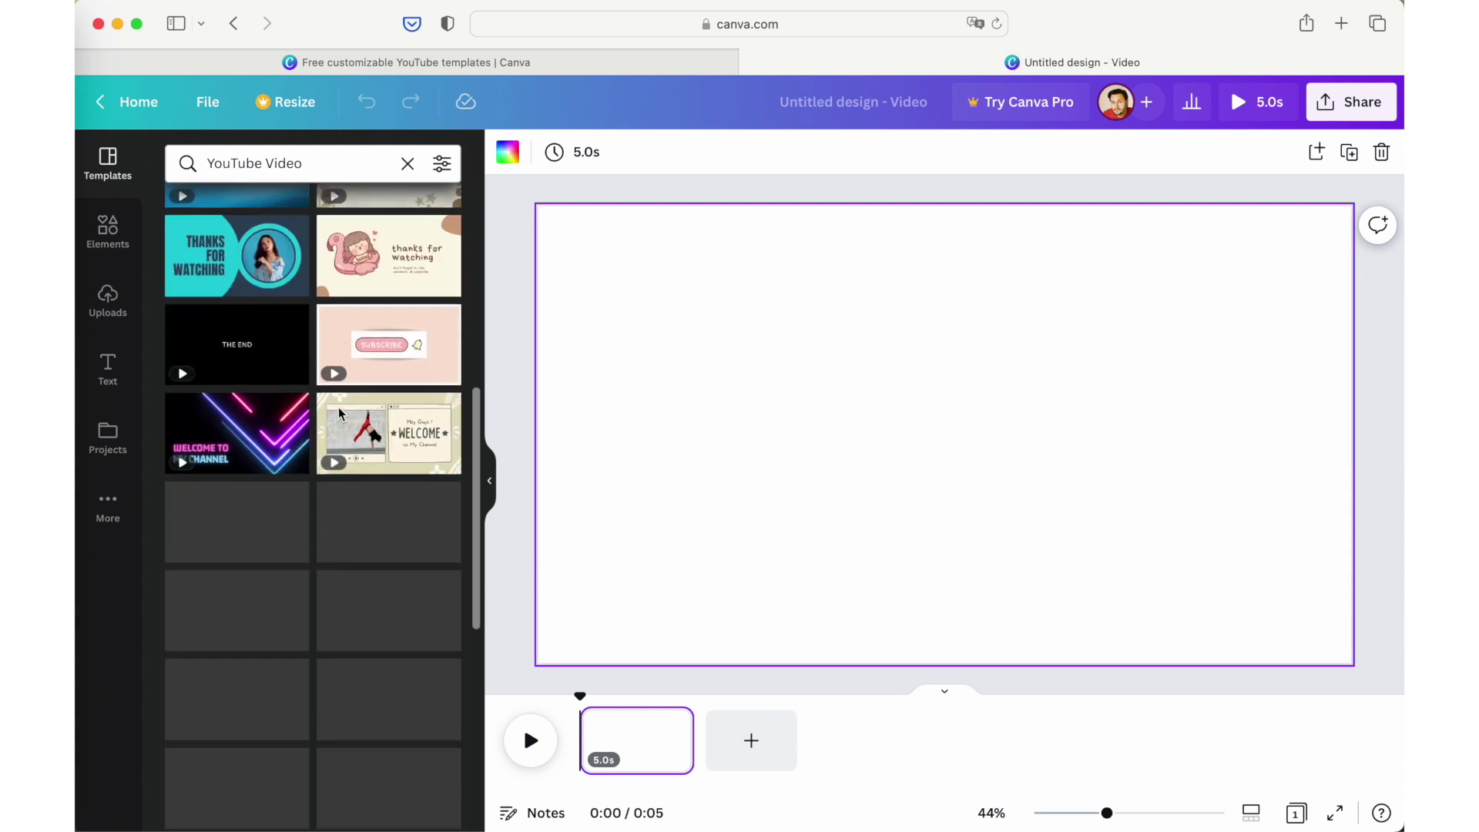
{"action": "scroll", "coordinate": [231, 346], "scroll_direction": "up", "scroll_amount": 2}
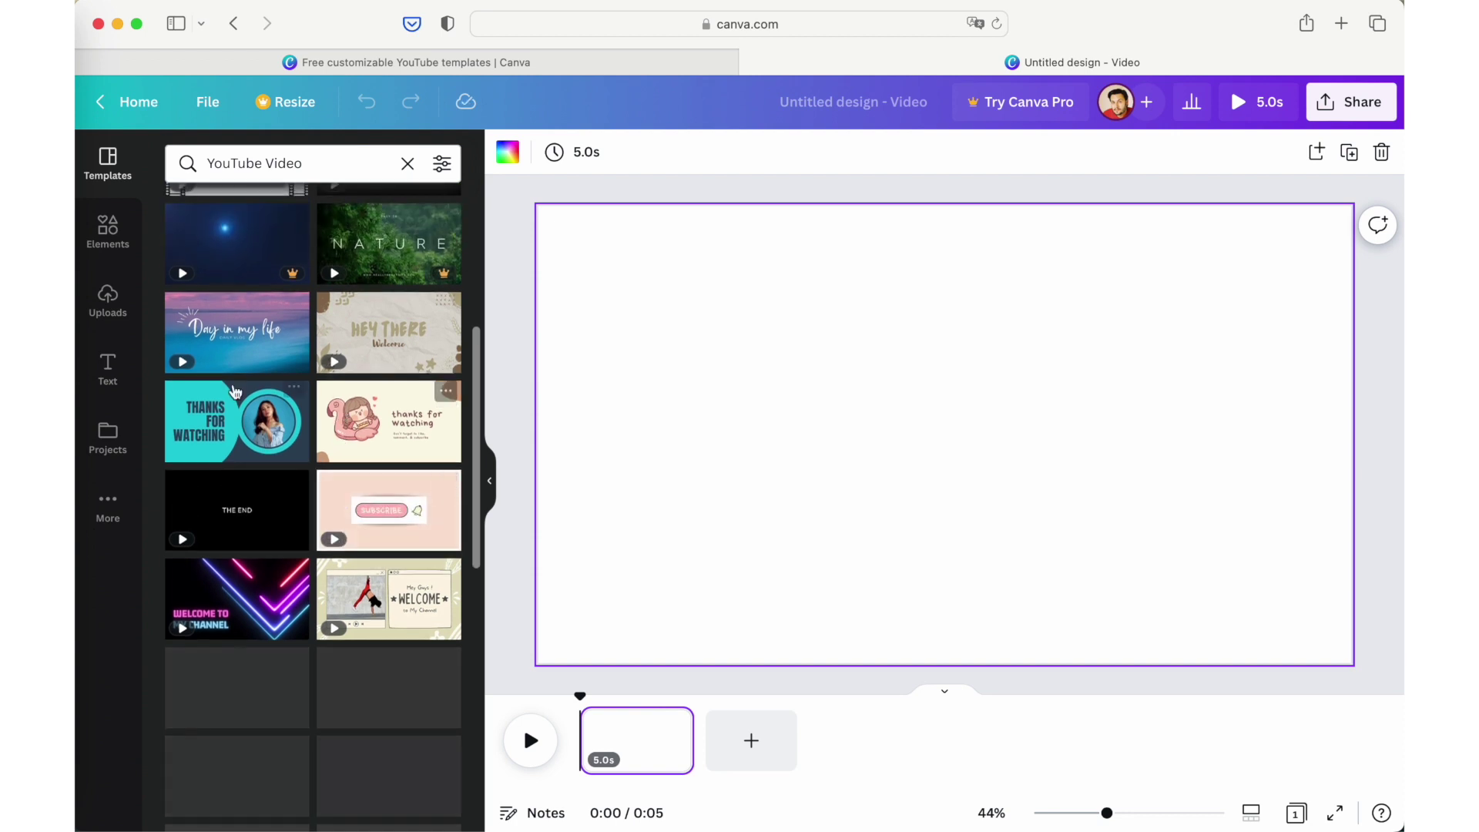
{"action": "left_click", "coordinate": [225, 343]}
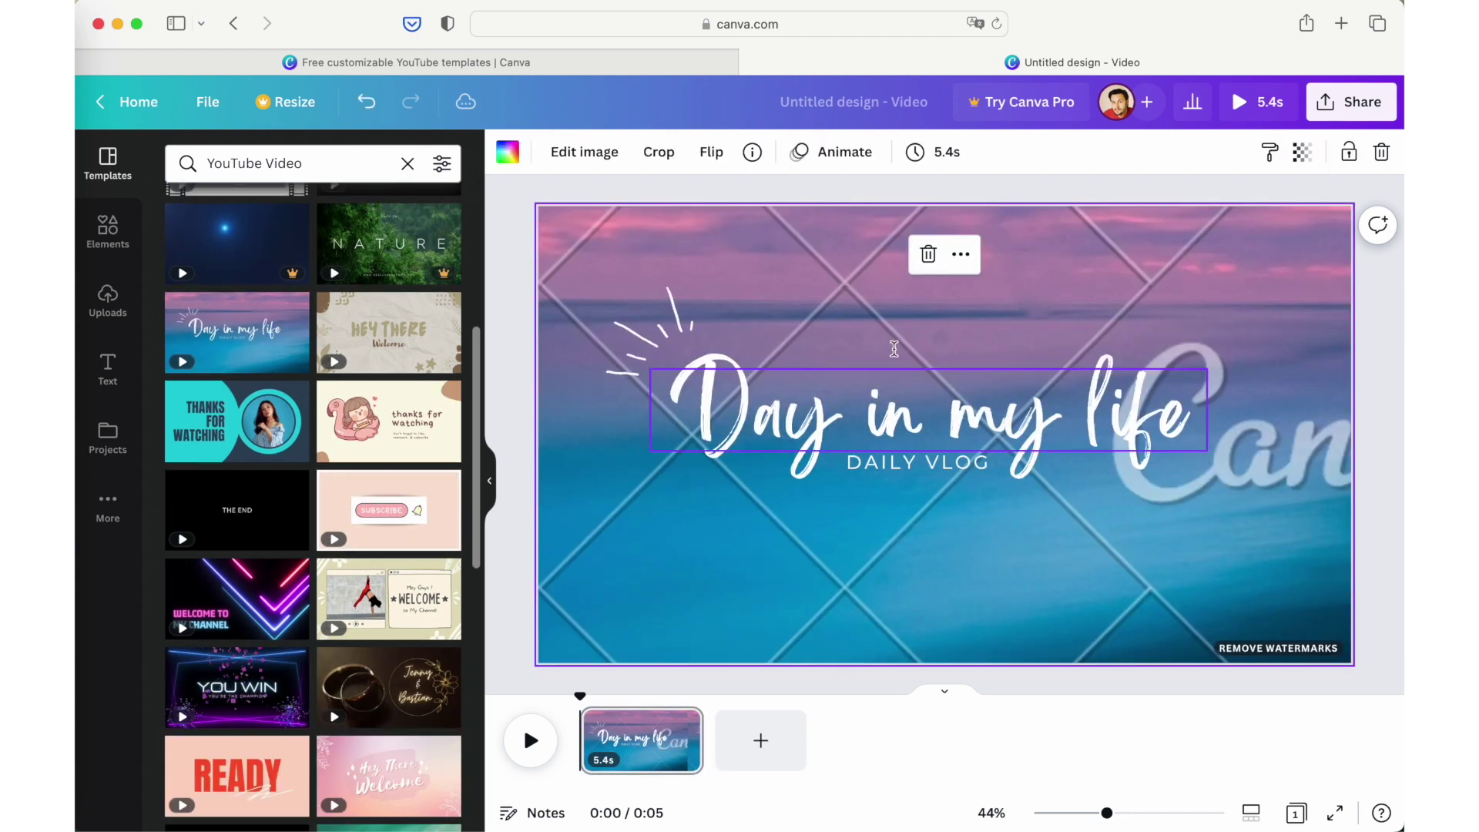
Step: Delete the watermarked ocean background image from the page
{"action": "mouse_move", "coordinate": [243, 326]}
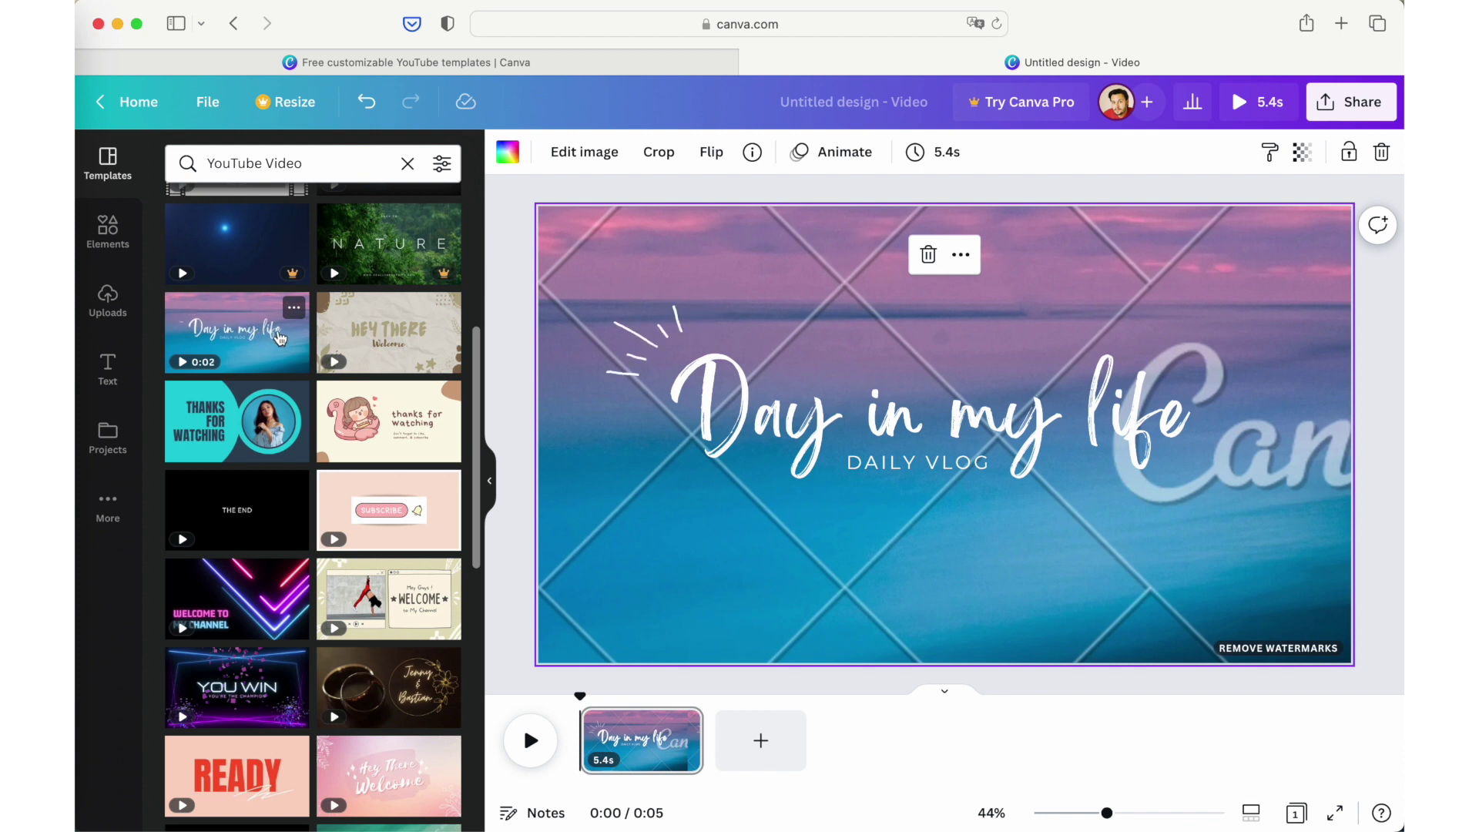
{"action": "mouse_move", "coordinate": [381, 284]}
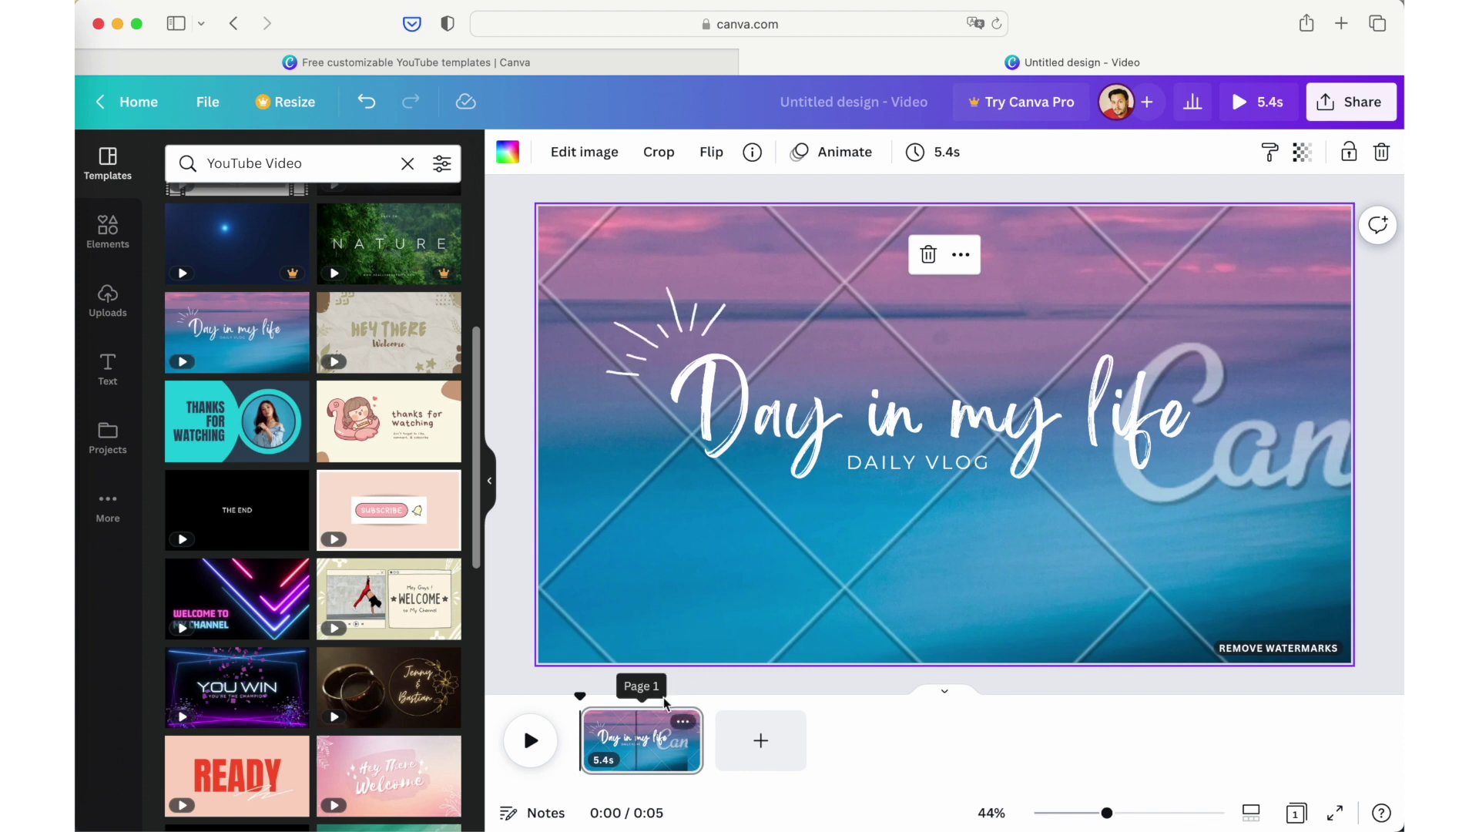
{"action": "double_click", "coordinate": [673, 611]}
{"action": "key", "text": "Escape"}
{"action": "double_click", "coordinate": [690, 594]}
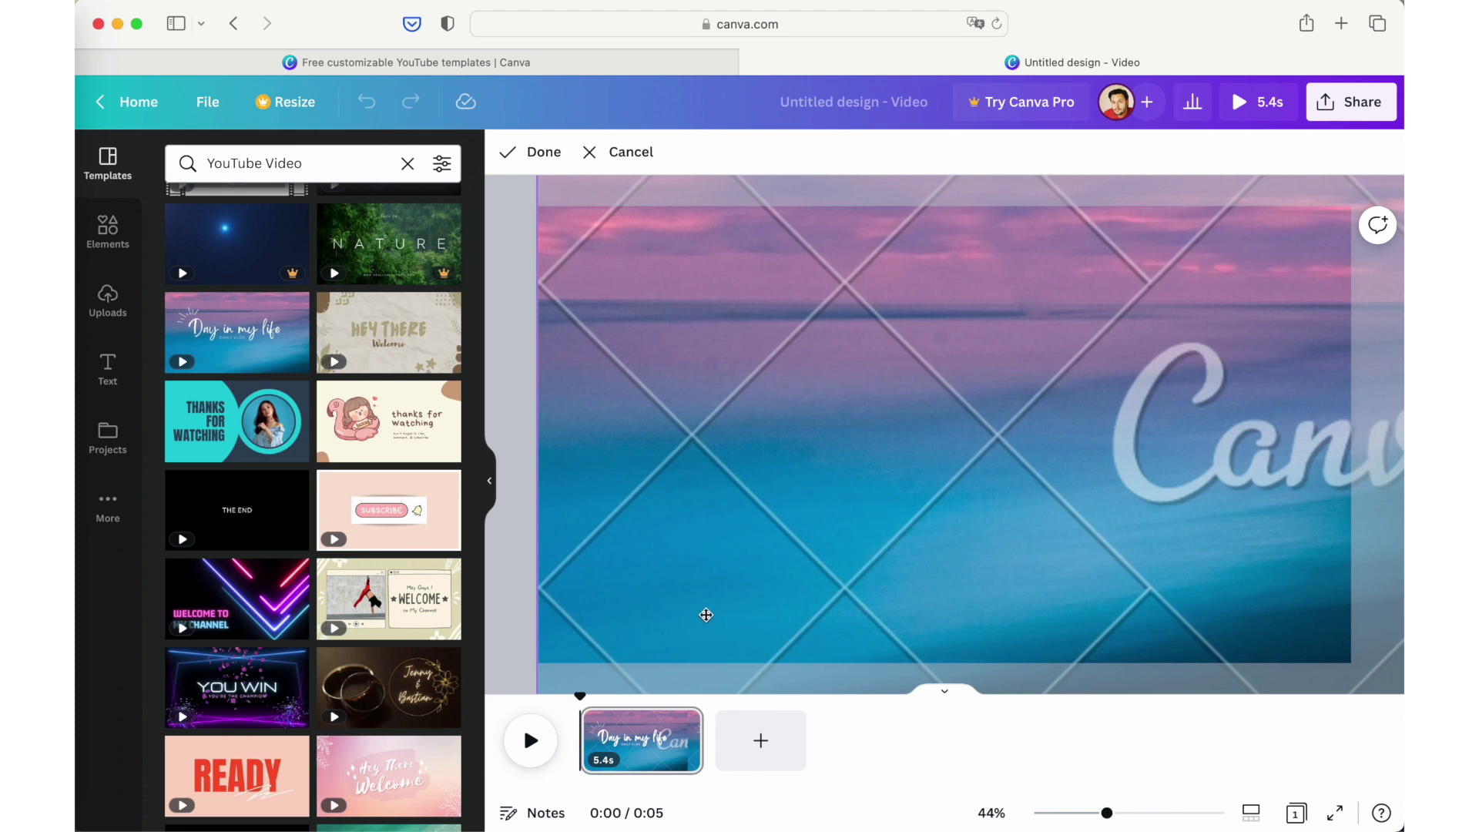
{"action": "key", "text": "BackSpace"}
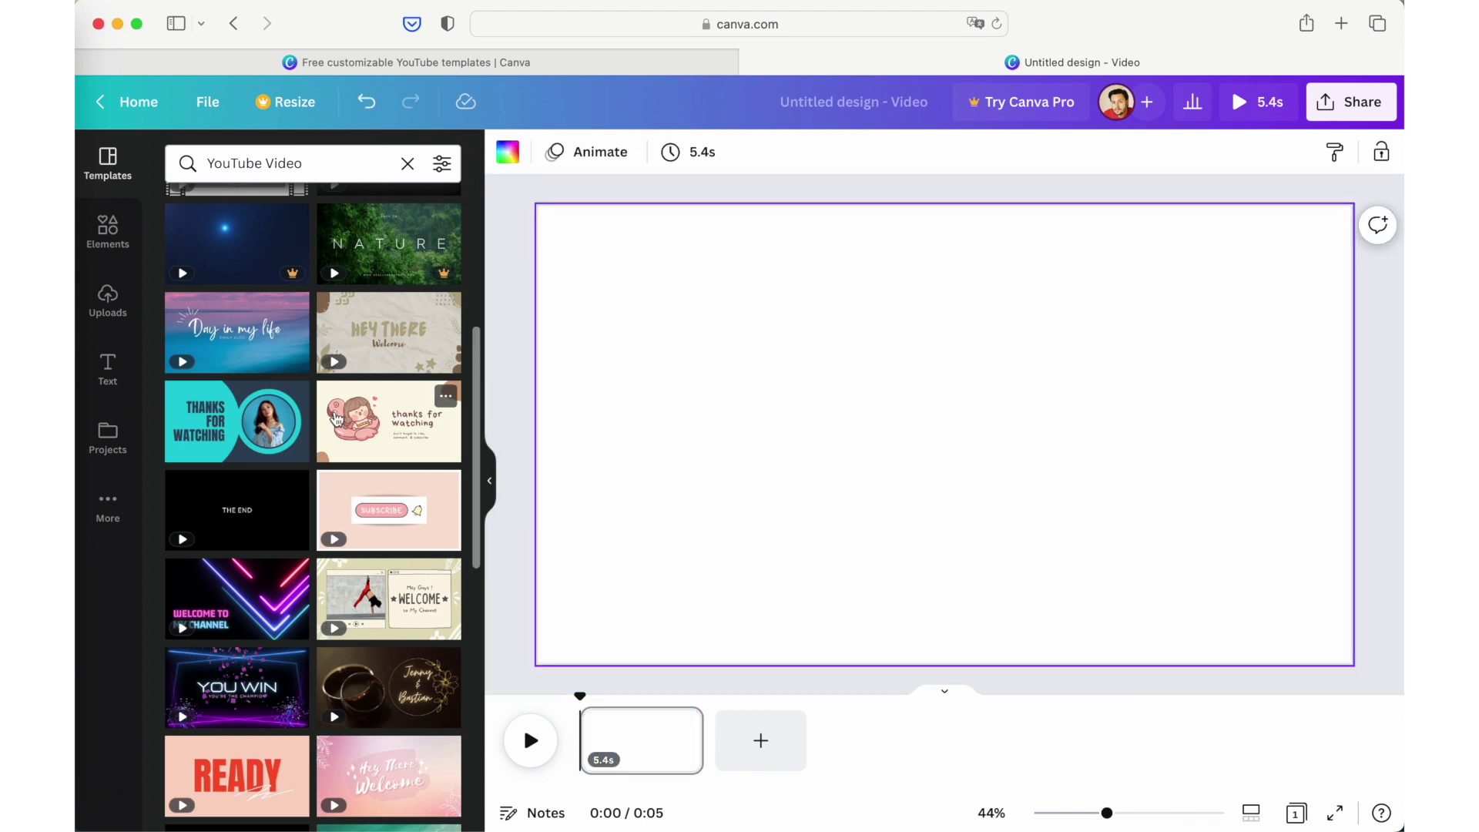
Step: Add the uploaded mountain sunset photo to the page and enlarge it to cover the whole canvas
{"action": "scroll", "coordinate": [478, 400], "scroll_direction": "up", "scroll_amount": 5}
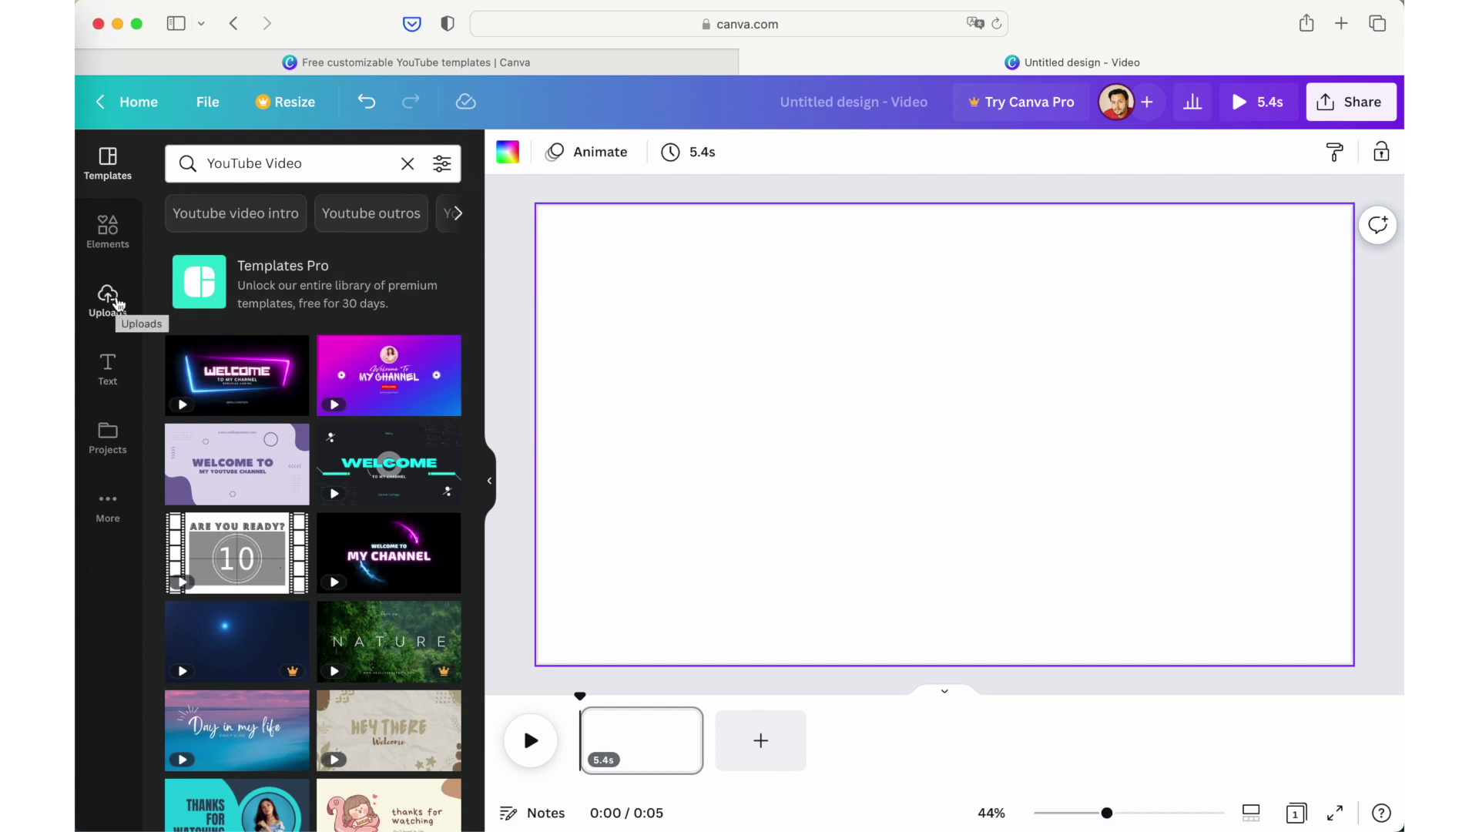
{"action": "left_click", "coordinate": [116, 302]}
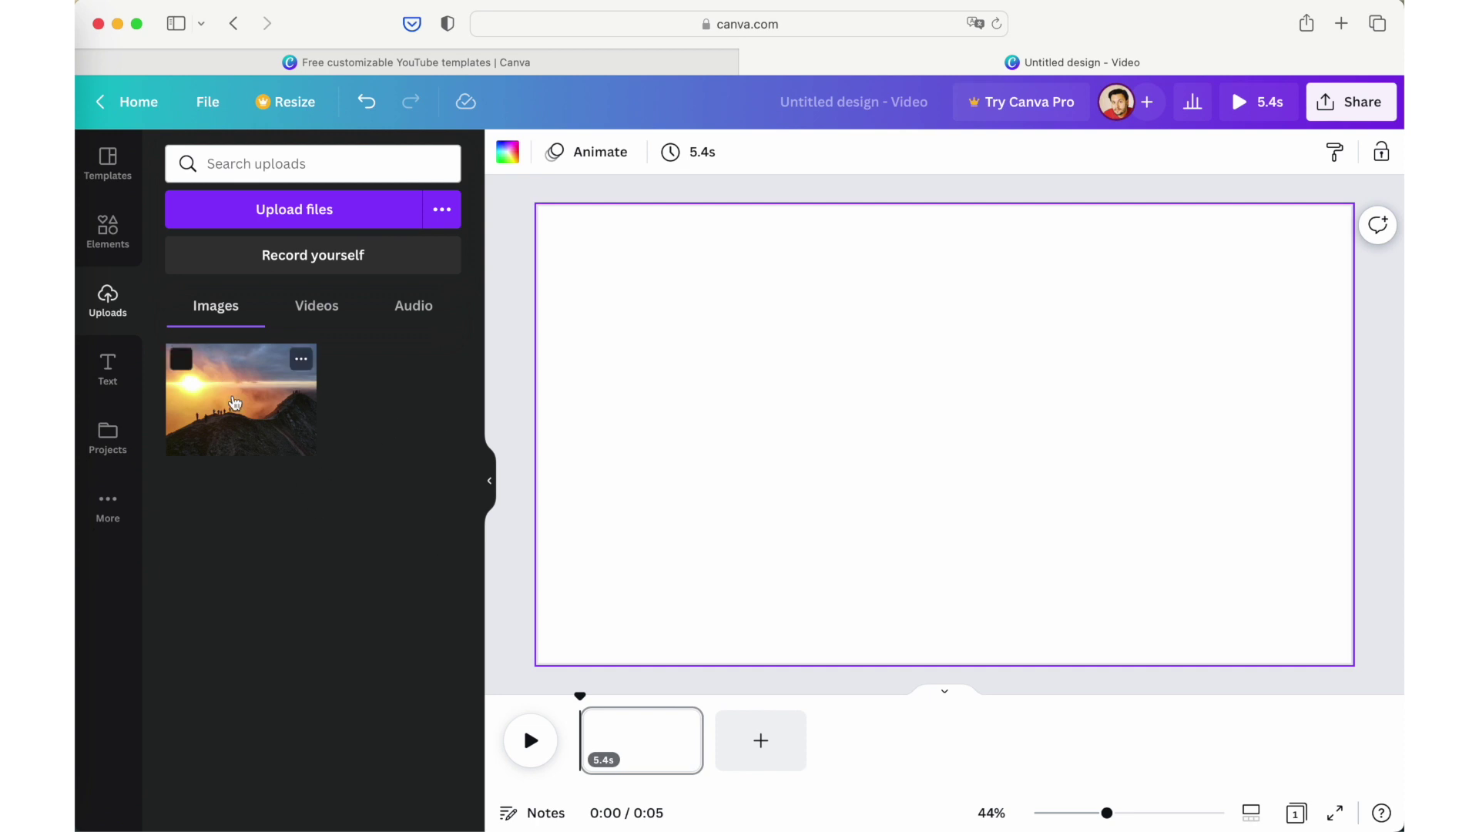
{"action": "left_click", "coordinate": [221, 389]}
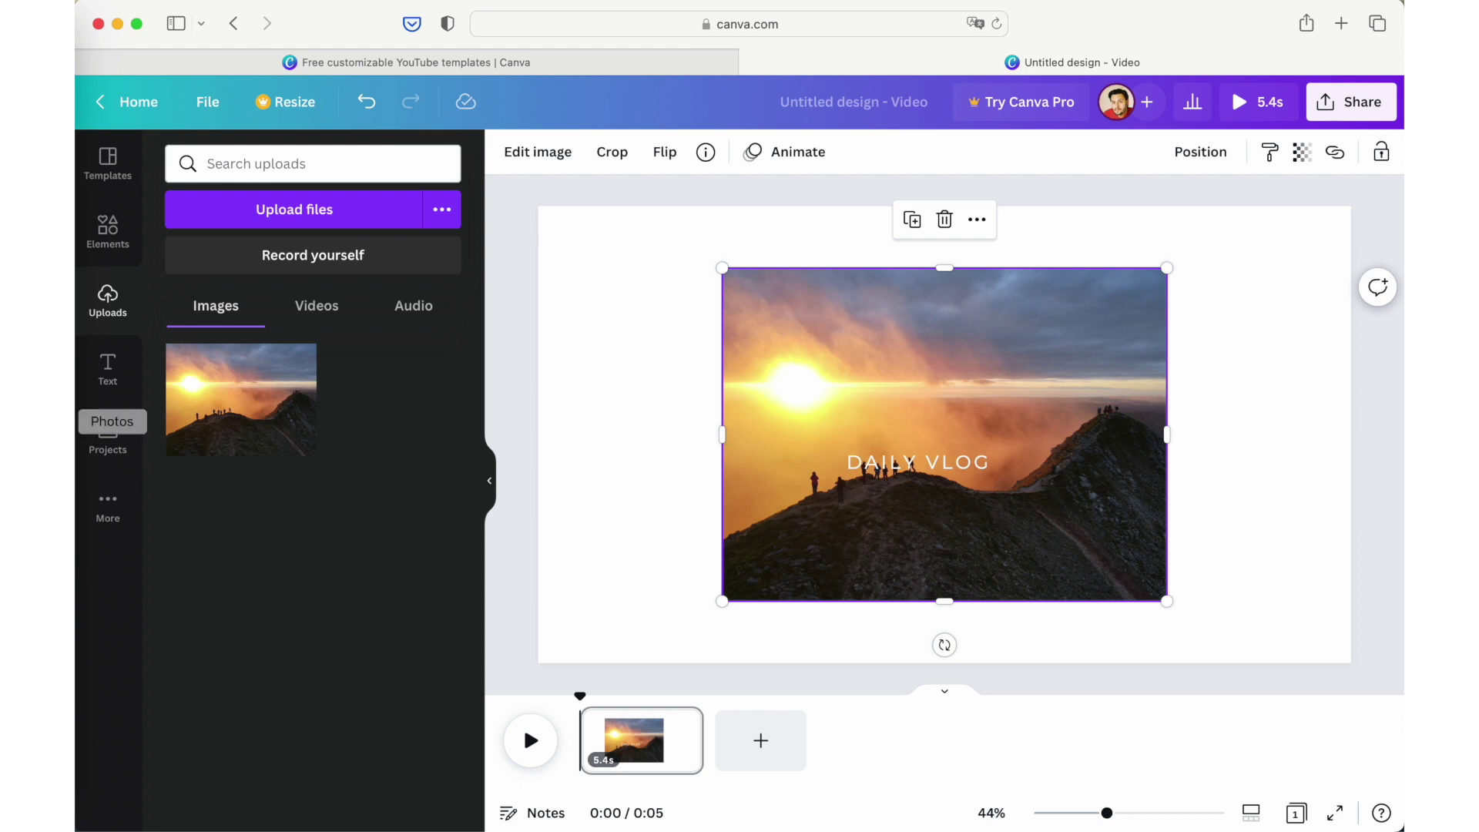
{"action": "left_click_drag", "start_coordinate": [798, 411], "coordinate": [607, 321]}
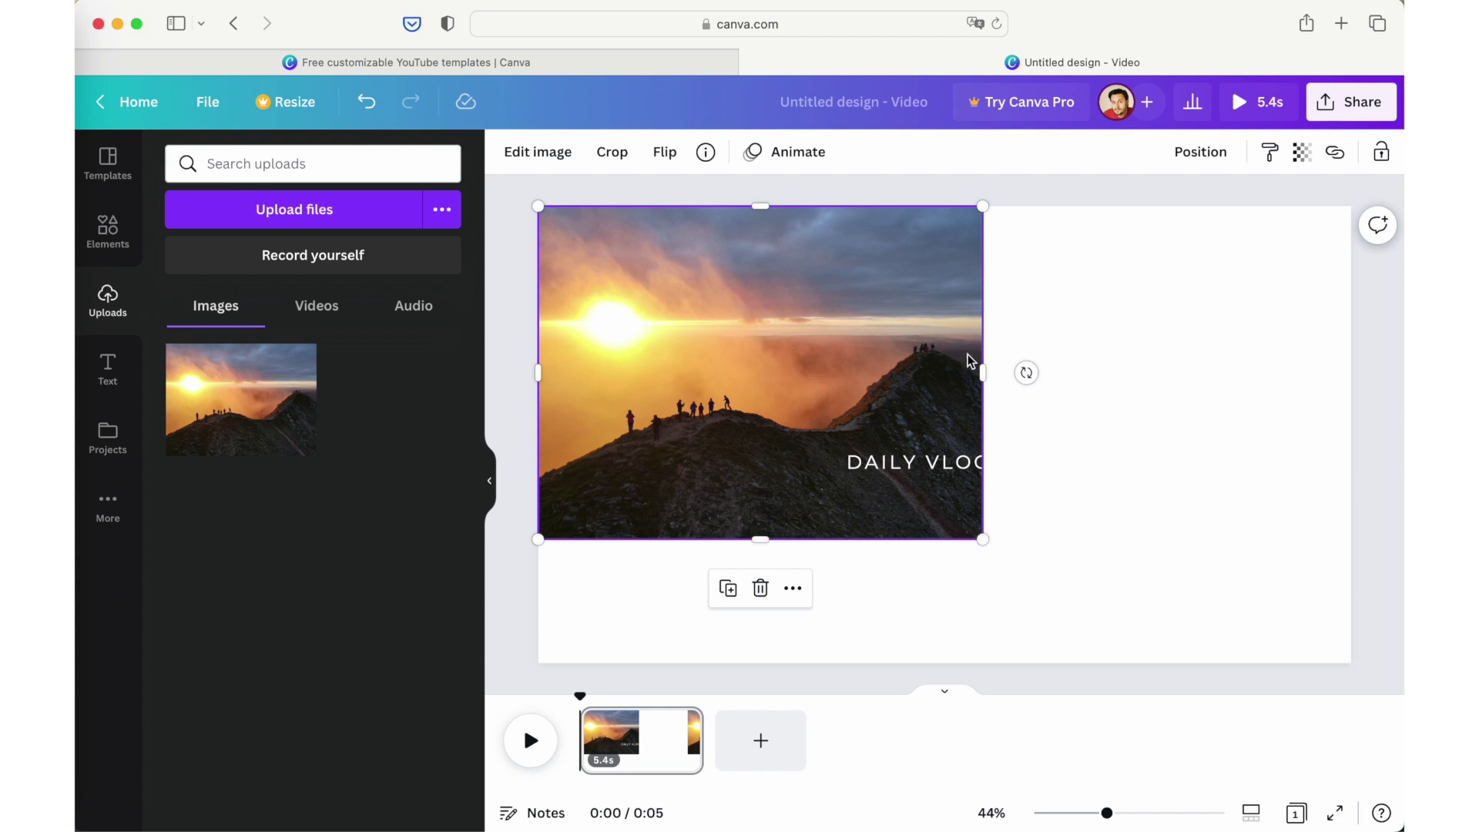
{"action": "left_click_drag", "start_coordinate": [982, 542], "coordinate": [1383, 770]}
{"action": "left_click_drag", "start_coordinate": [1155, 587], "coordinate": [1144, 550]}
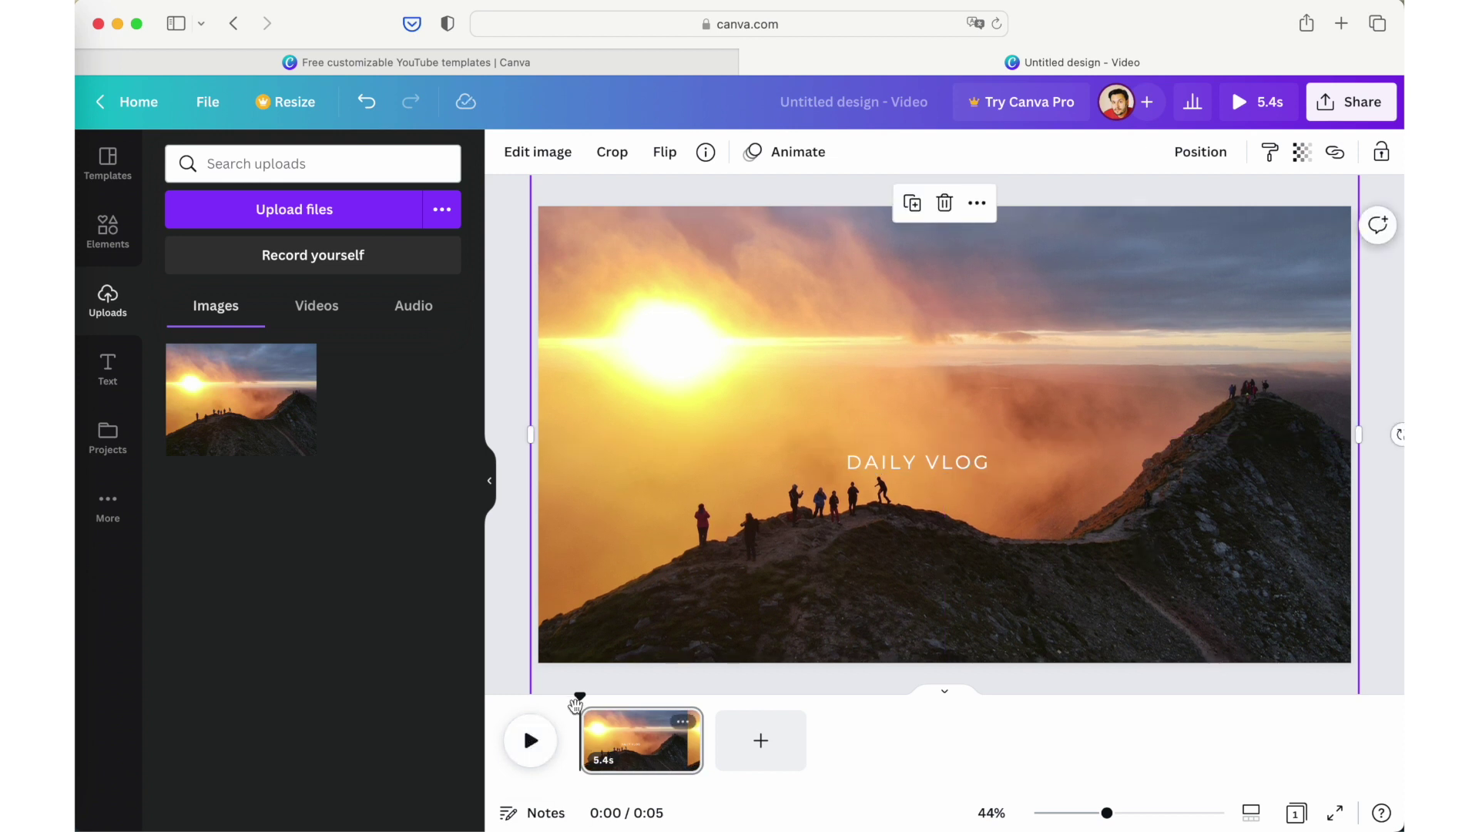
Step: Replace the "Day in my life" title with "Muddy Soul's", "Mount Errigal" and "Hike" on three separate lines
{"action": "left_click_drag", "start_coordinate": [580, 695], "coordinate": [669, 697]}
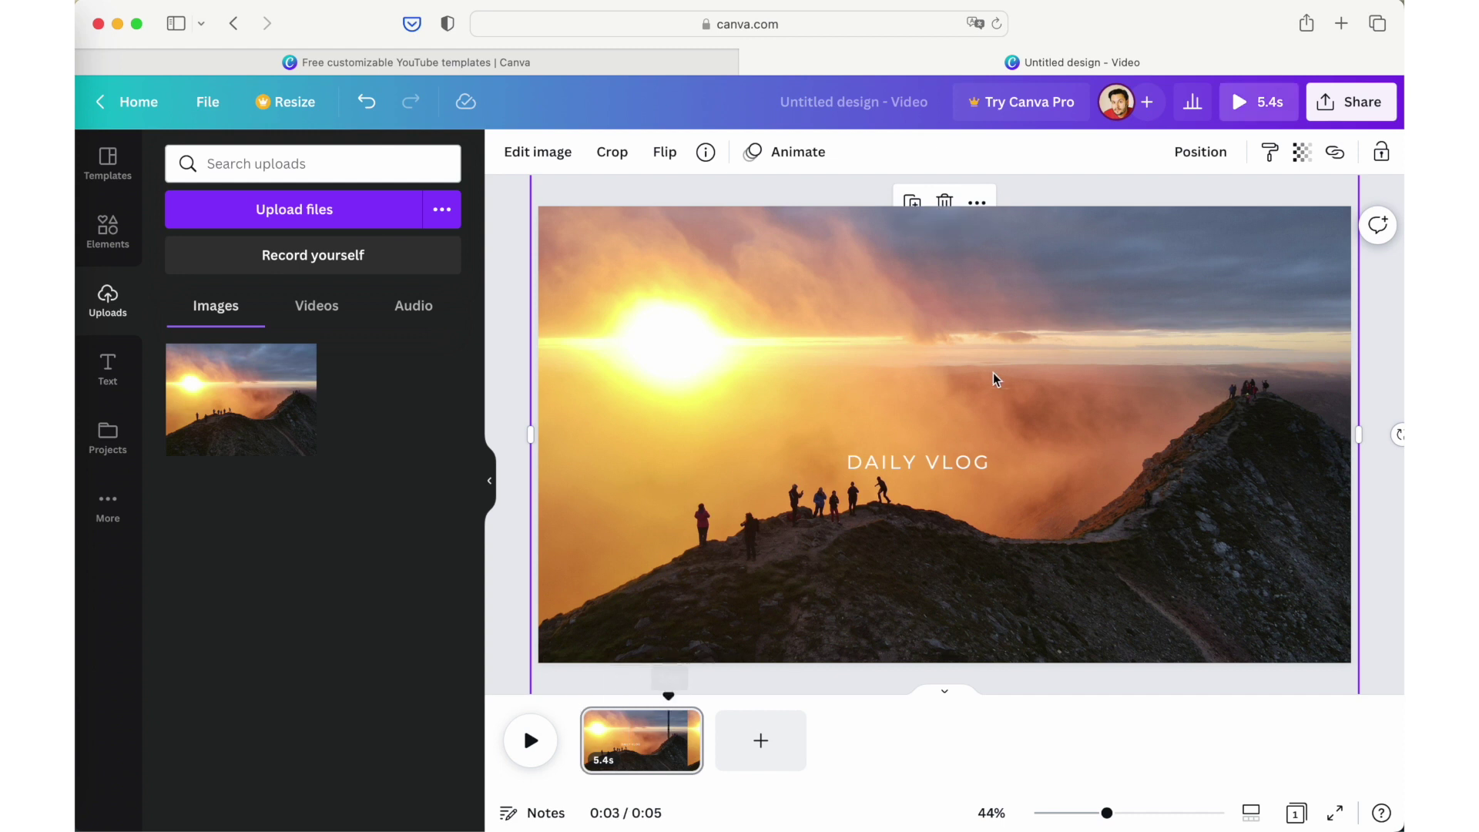
{"action": "left_click", "coordinate": [921, 404]}
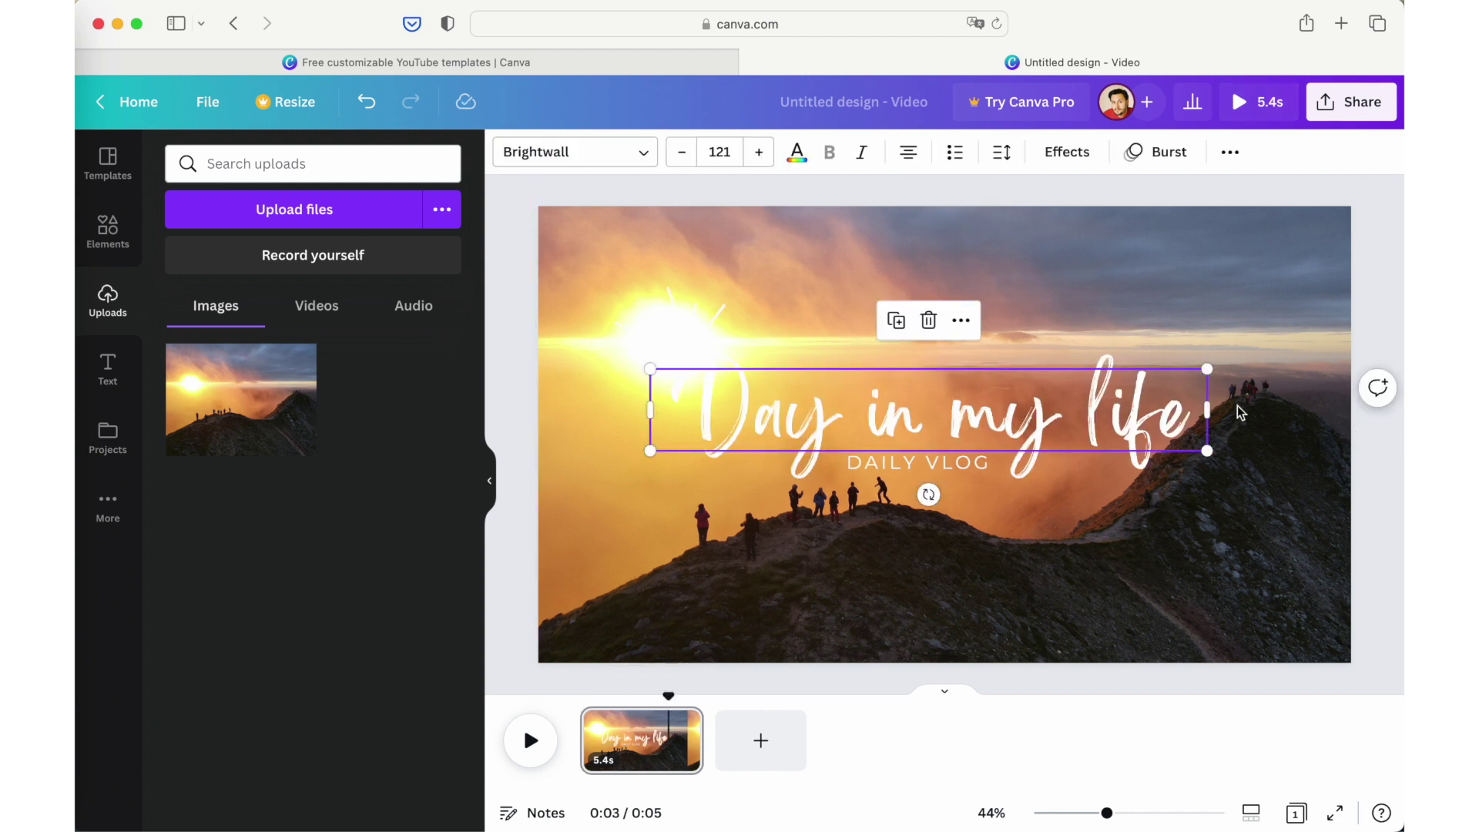
{"action": "left_click", "coordinate": [913, 409]}
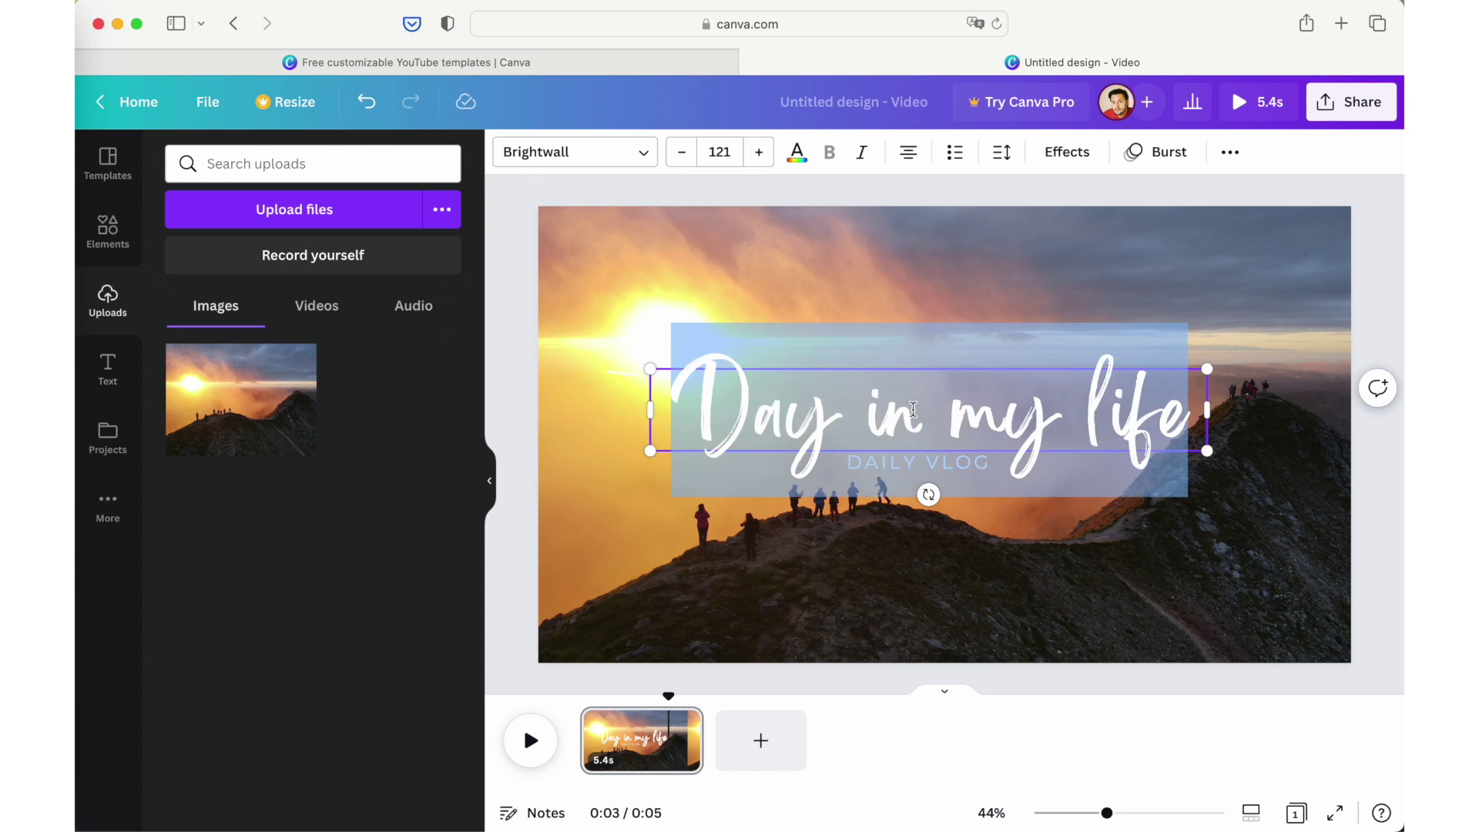
{"action": "type", "text": "Mudd"}
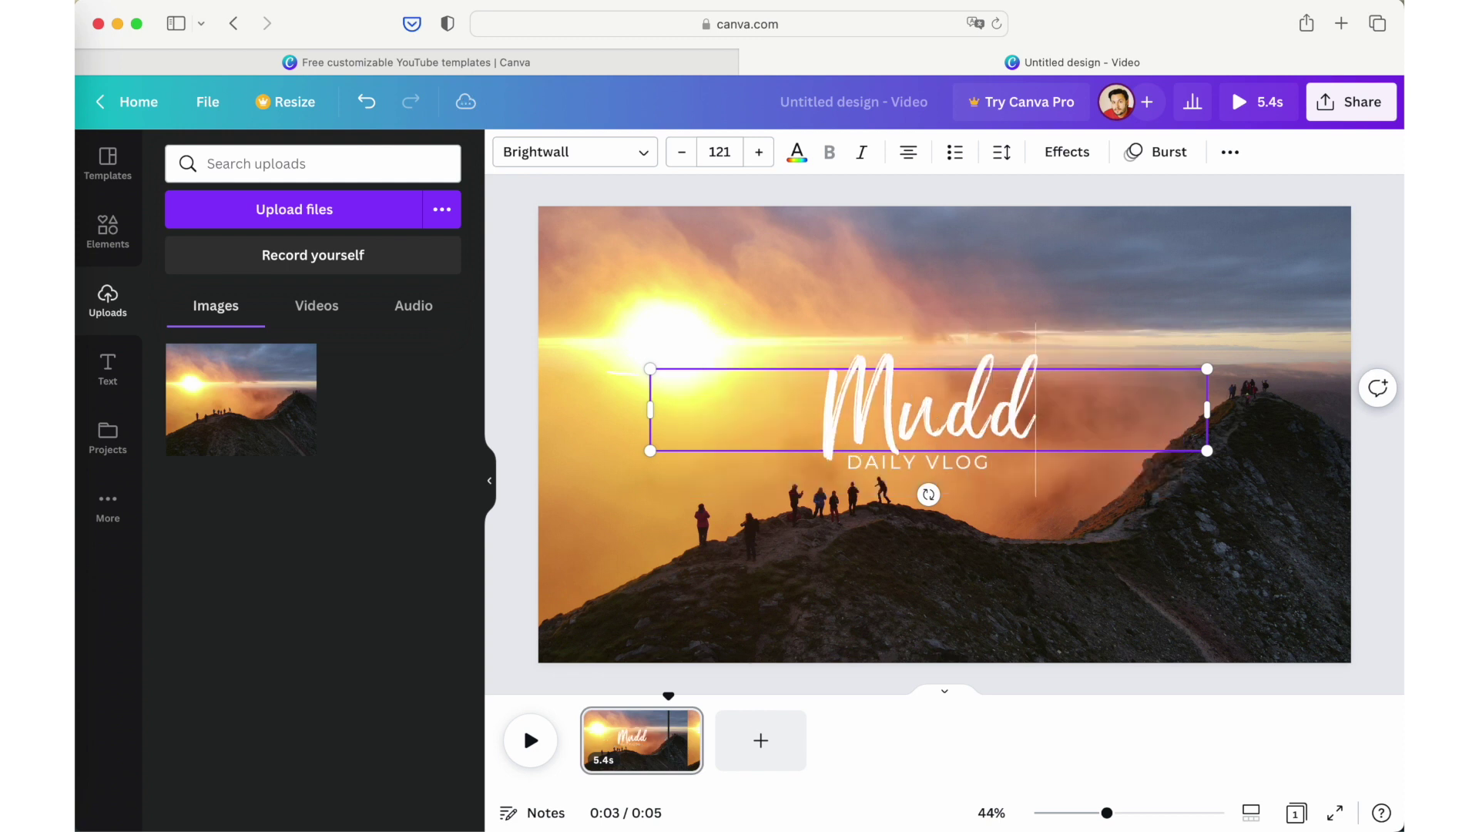
{"action": "type", "text": "y Soul's"}
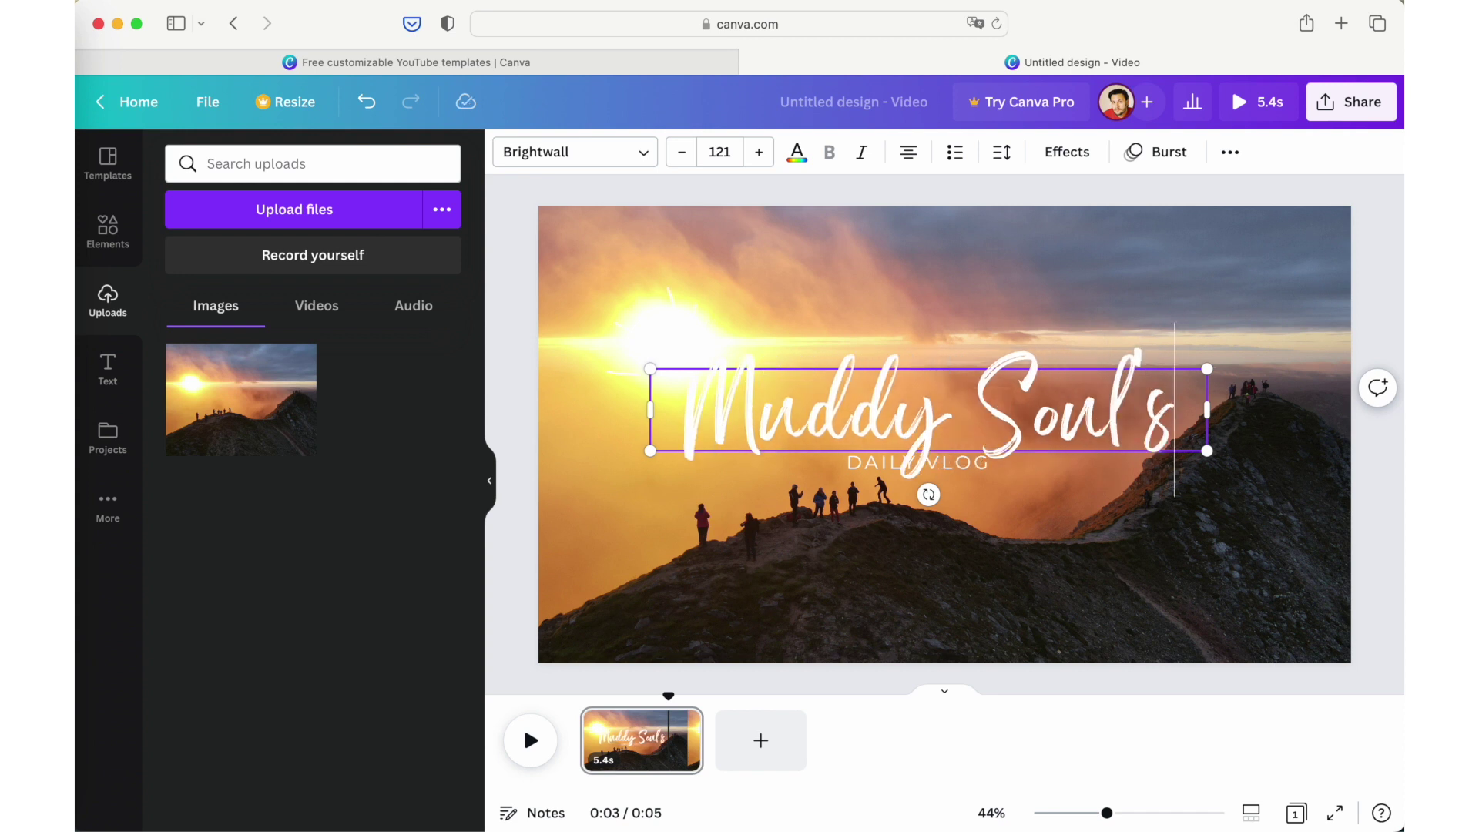
{"action": "key", "text": "Return"}
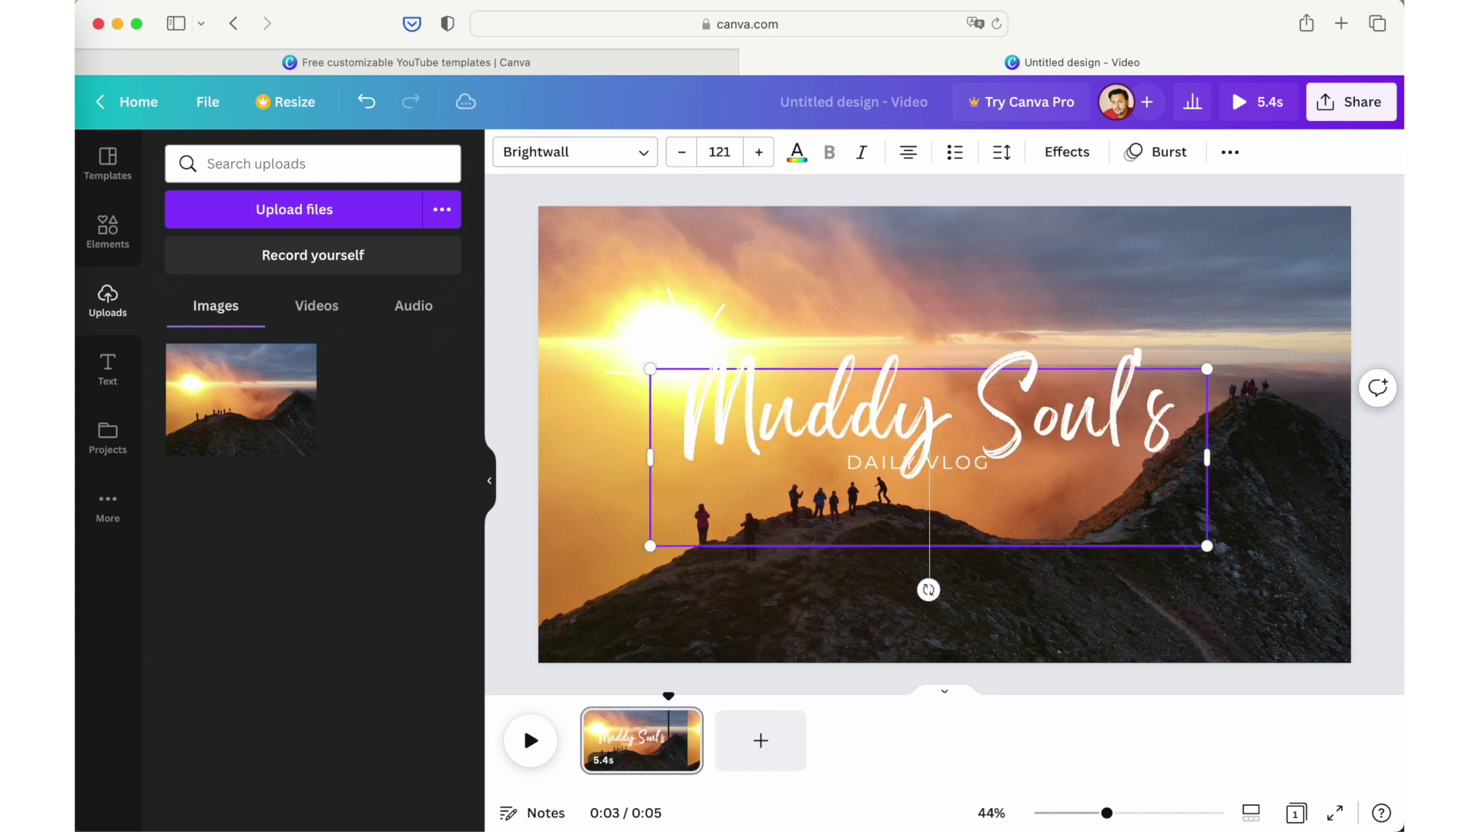
{"action": "type", "text": "Moun"}
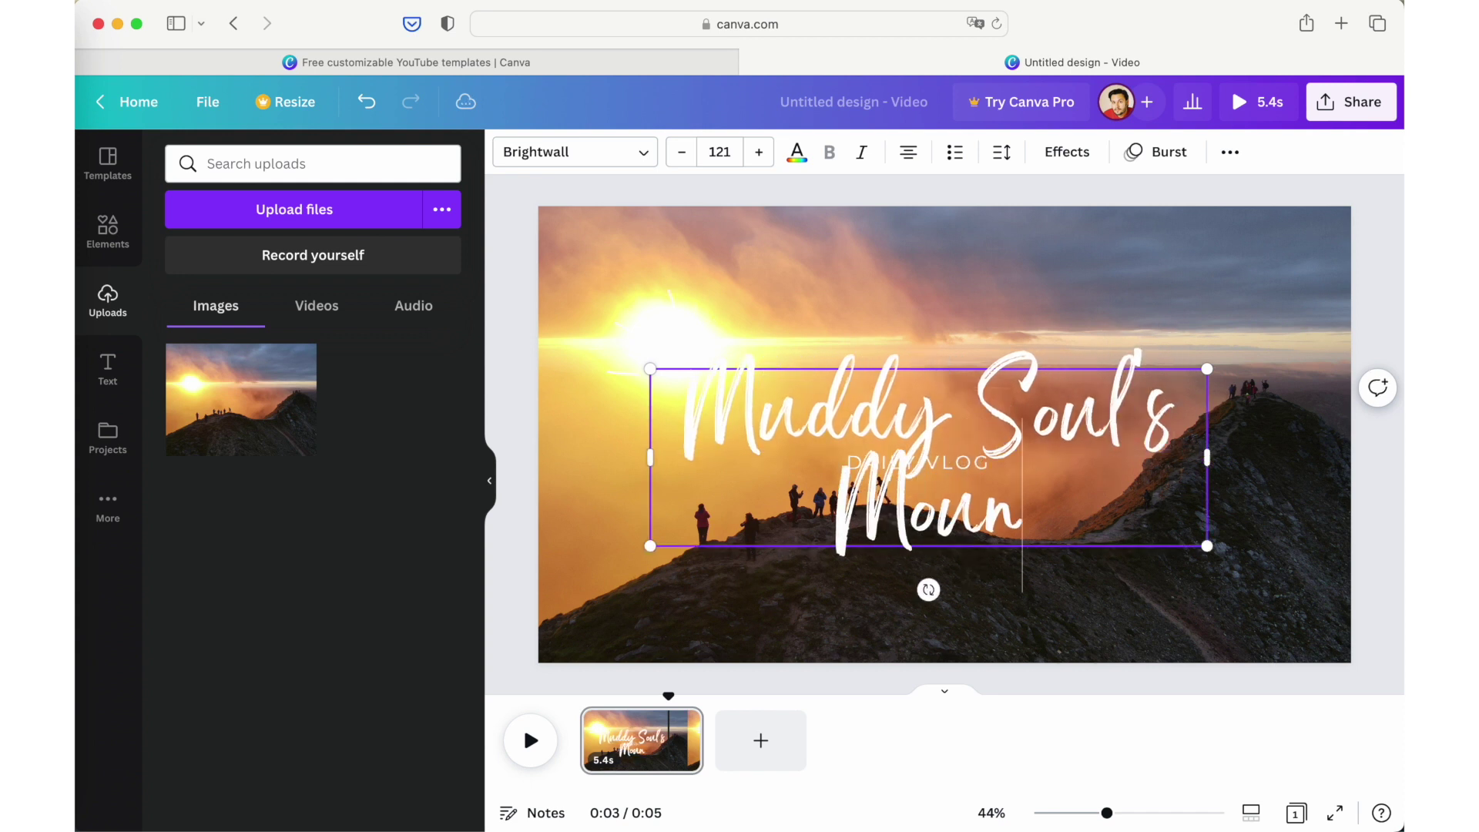
{"action": "type", "text": "t Errigal"}
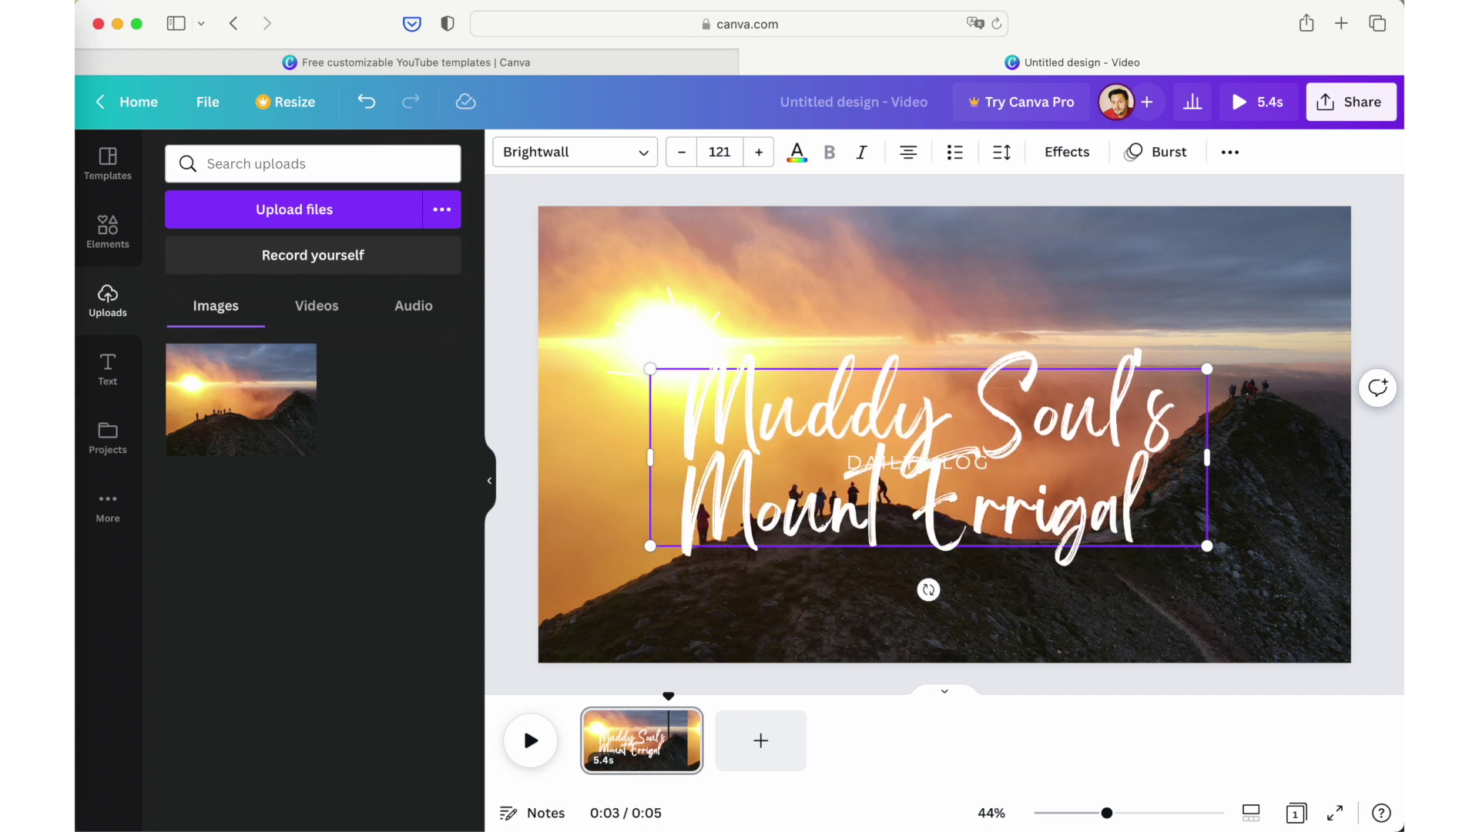
{"action": "key", "text": "Return"}
{"action": "type", "text": "Hike"}
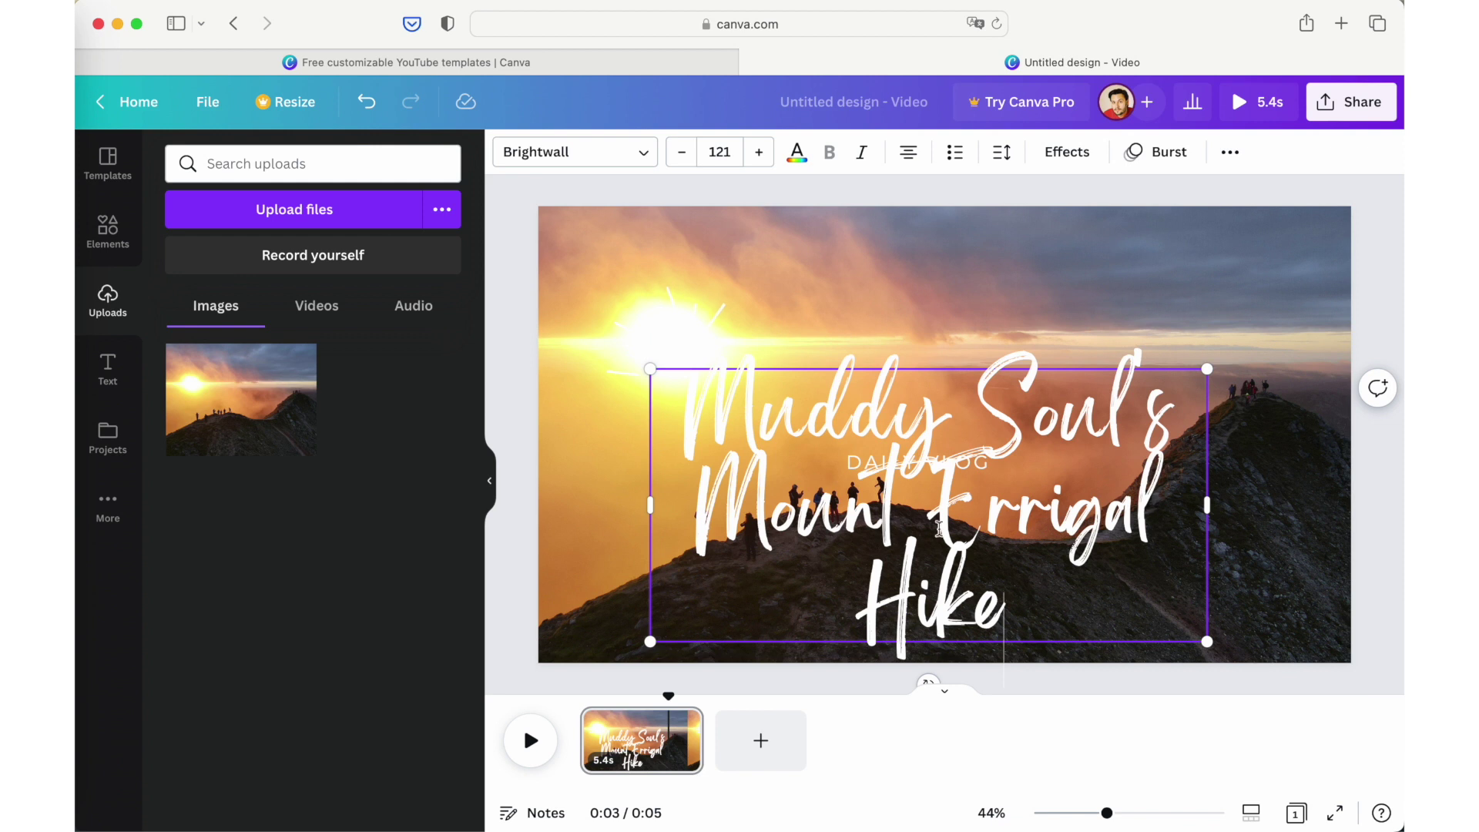
Step: Move the title text box up to the centre of the page
{"action": "left_click", "coordinate": [962, 299]}
{"action": "left_click", "coordinate": [1060, 430]}
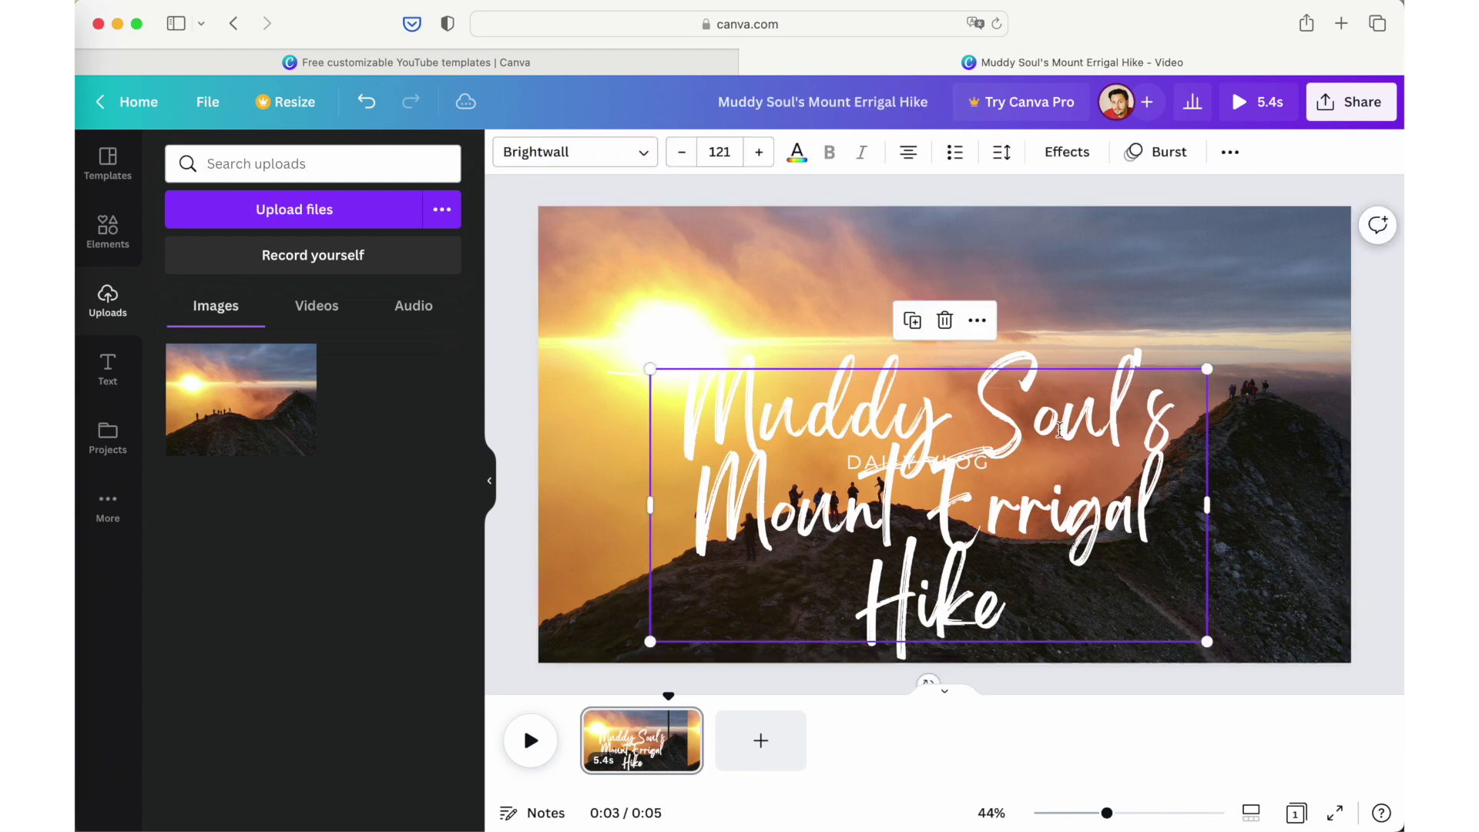
{"action": "left_click_drag", "start_coordinate": [1060, 430], "coordinate": [1052, 366]}
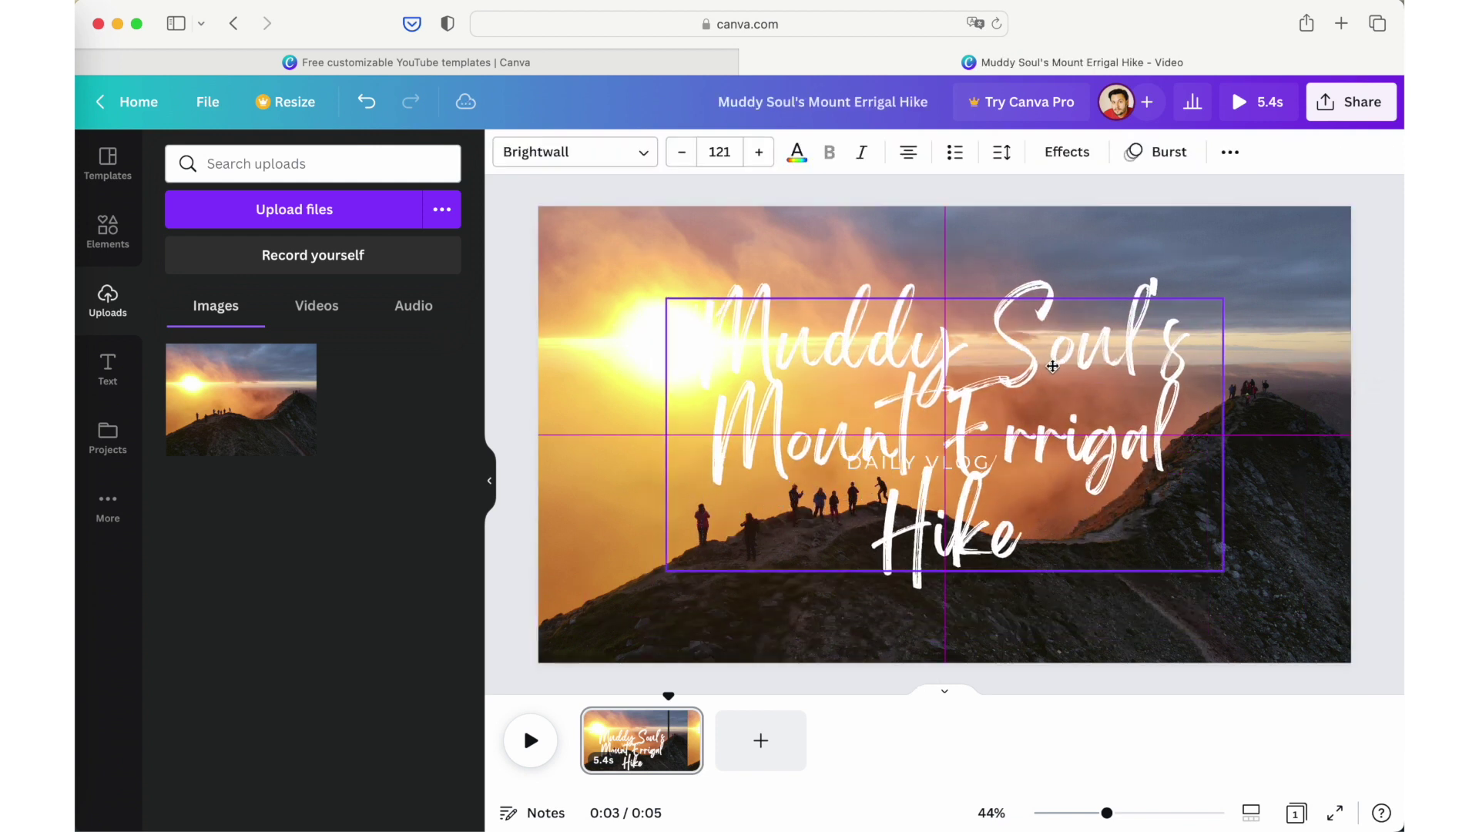
Step: Set the font size of the entire title text to 90
{"action": "double_click", "coordinate": [828, 356]}
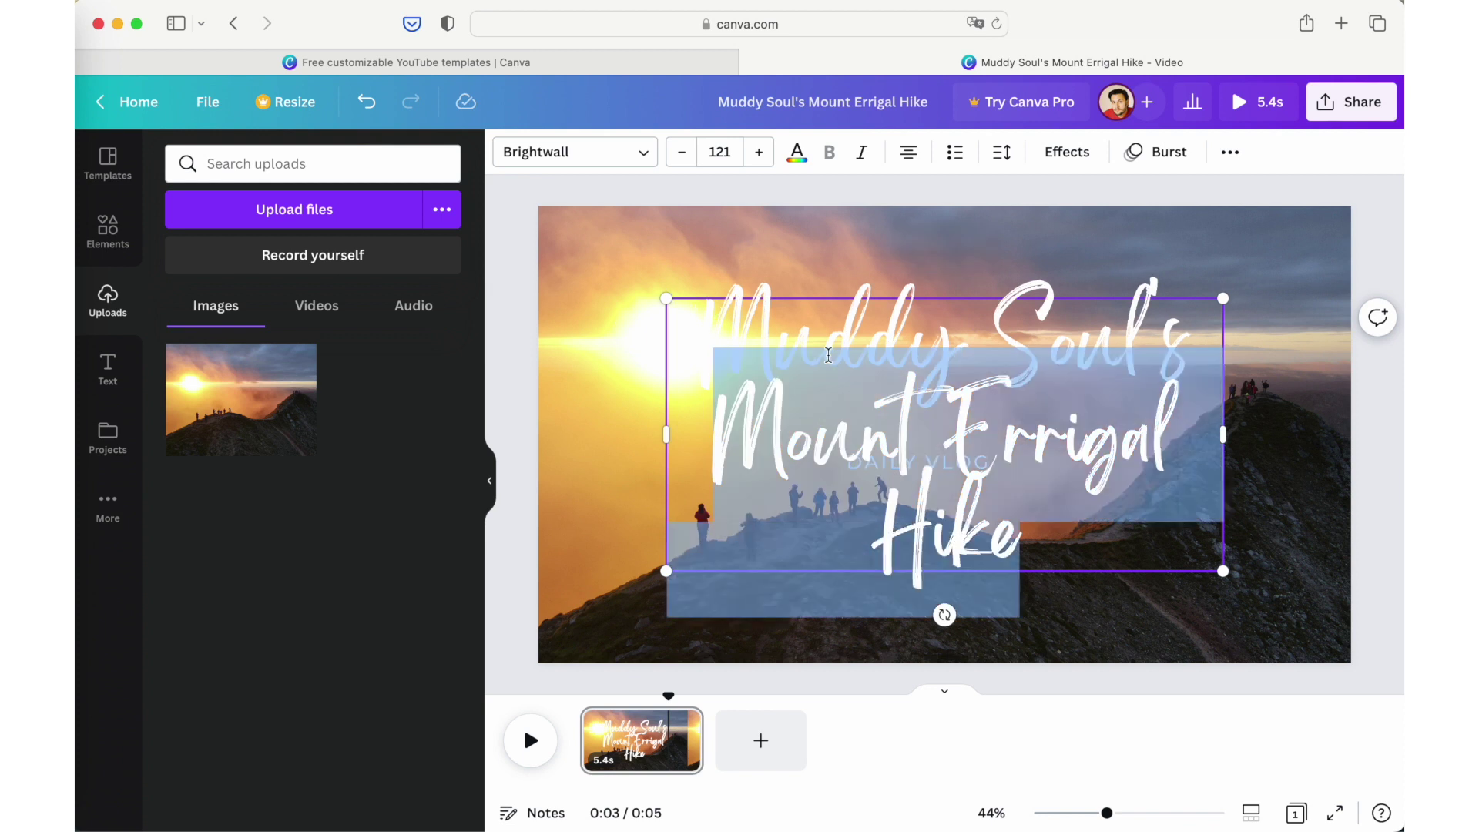
{"action": "left_click", "coordinate": [804, 334]}
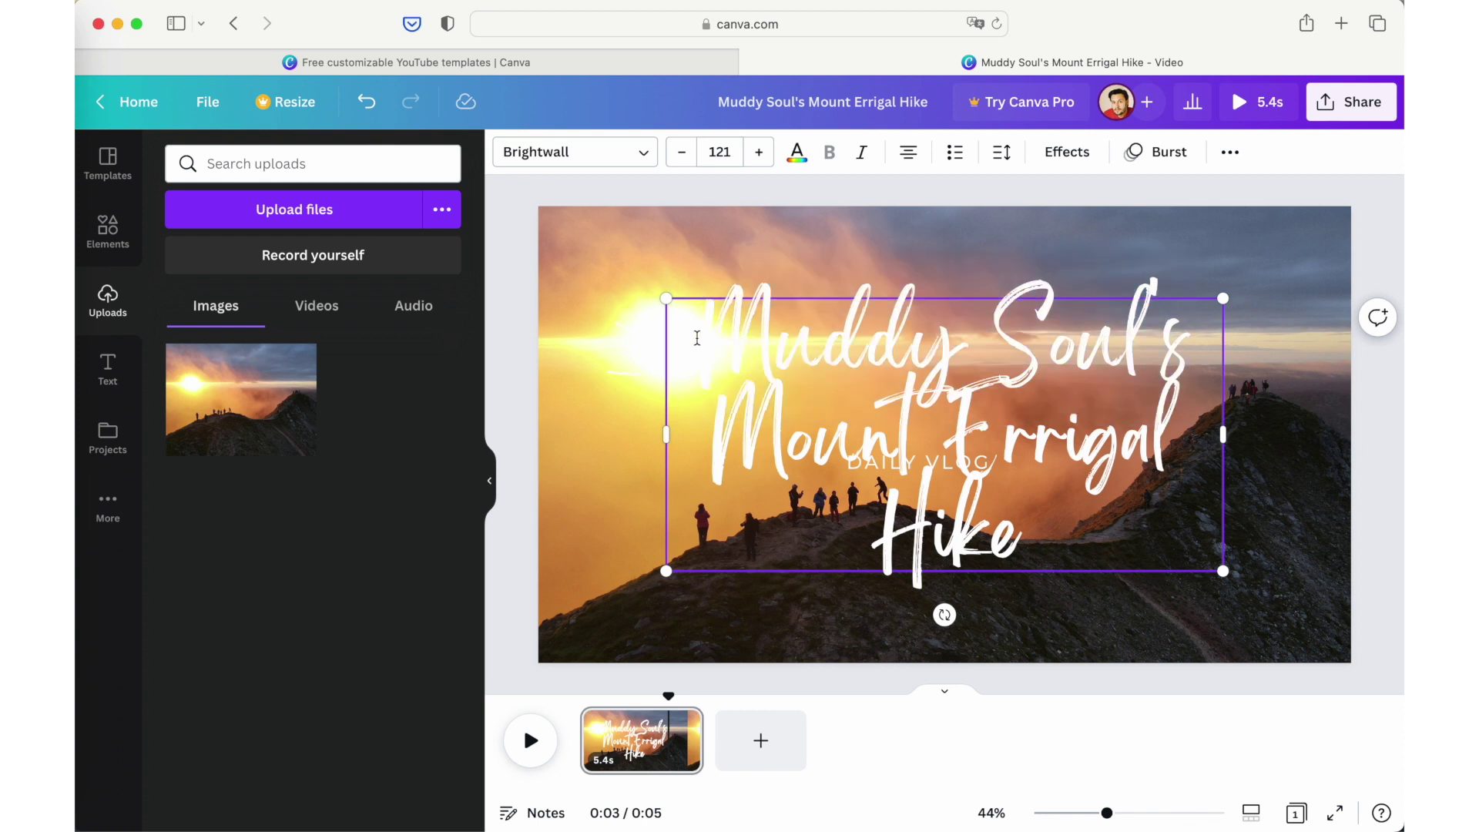
{"action": "left_click_drag", "start_coordinate": [697, 338], "coordinate": [1094, 549]}
{"action": "left_click", "coordinate": [719, 152]}
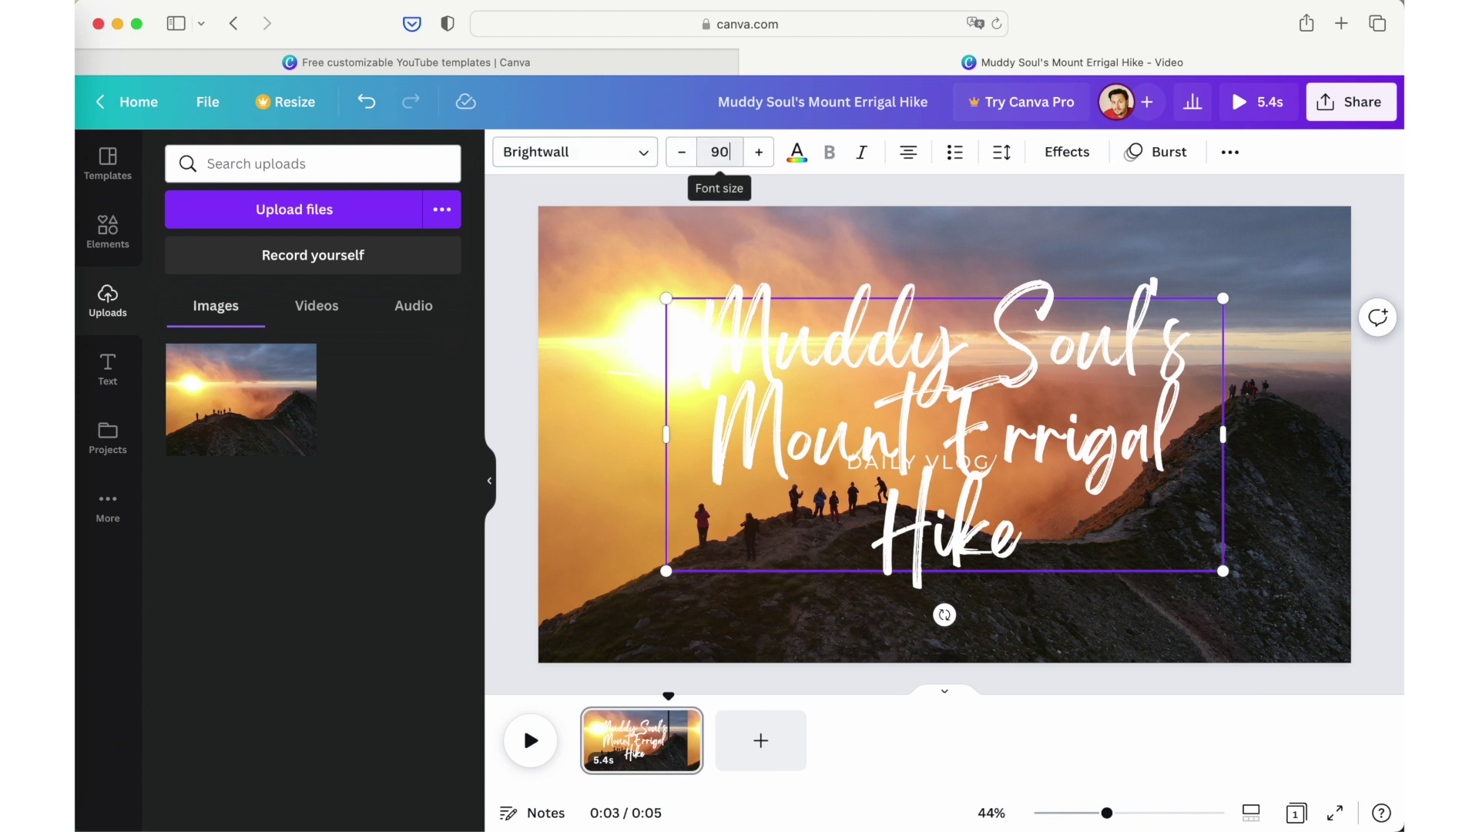
{"action": "type", "text": "90"}
{"action": "key", "text": "Return"}
{"action": "left_click", "coordinate": [1001, 540]}
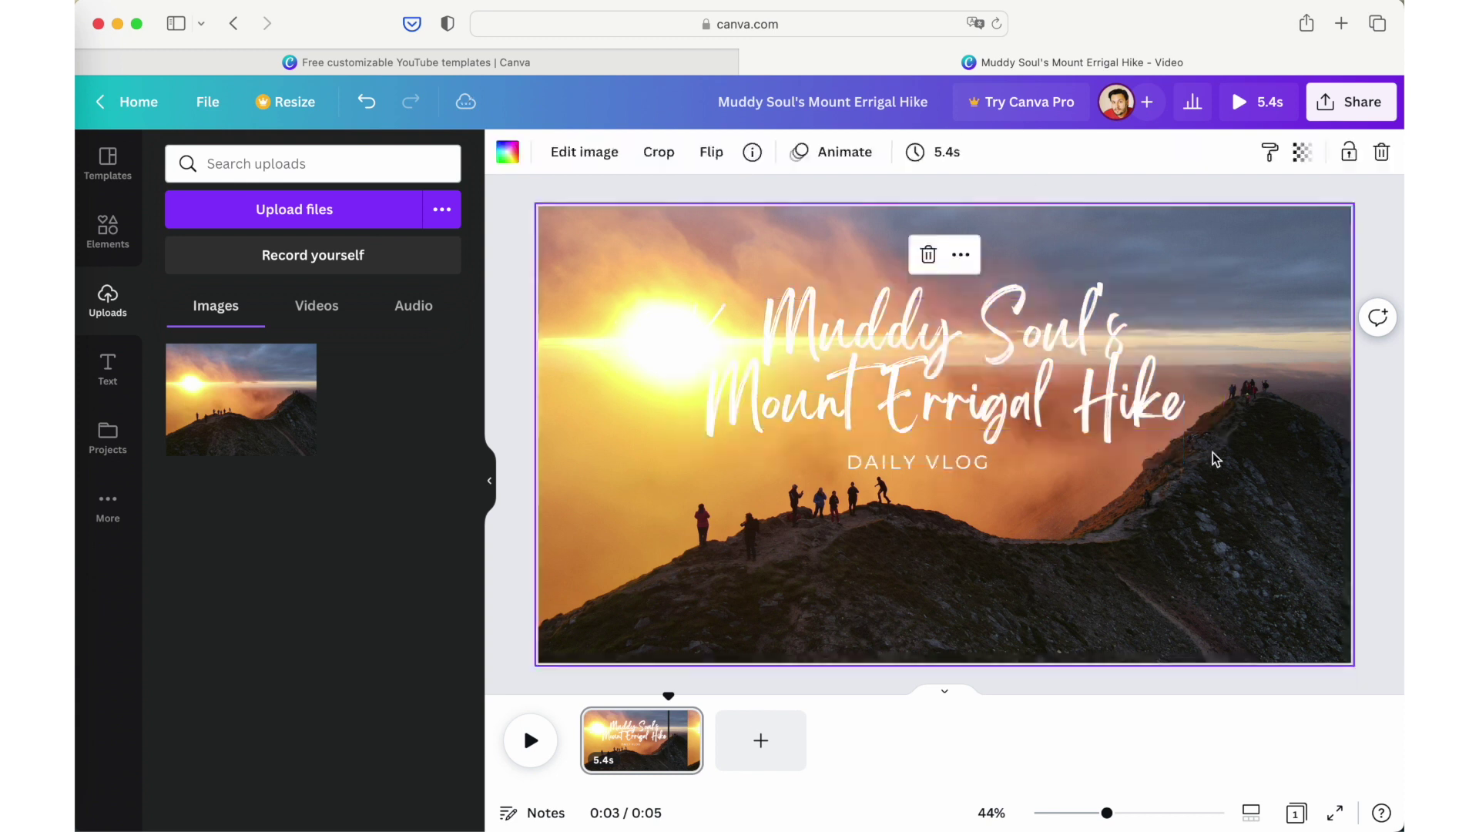
Step: Delete the "DAILY VLOG" subtitle and move the title text slightly down on the page
{"action": "left_click_drag", "start_coordinate": [978, 362], "coordinate": [978, 367]}
{"action": "left_click", "coordinate": [964, 530]}
{"action": "left_click", "coordinate": [897, 459]}
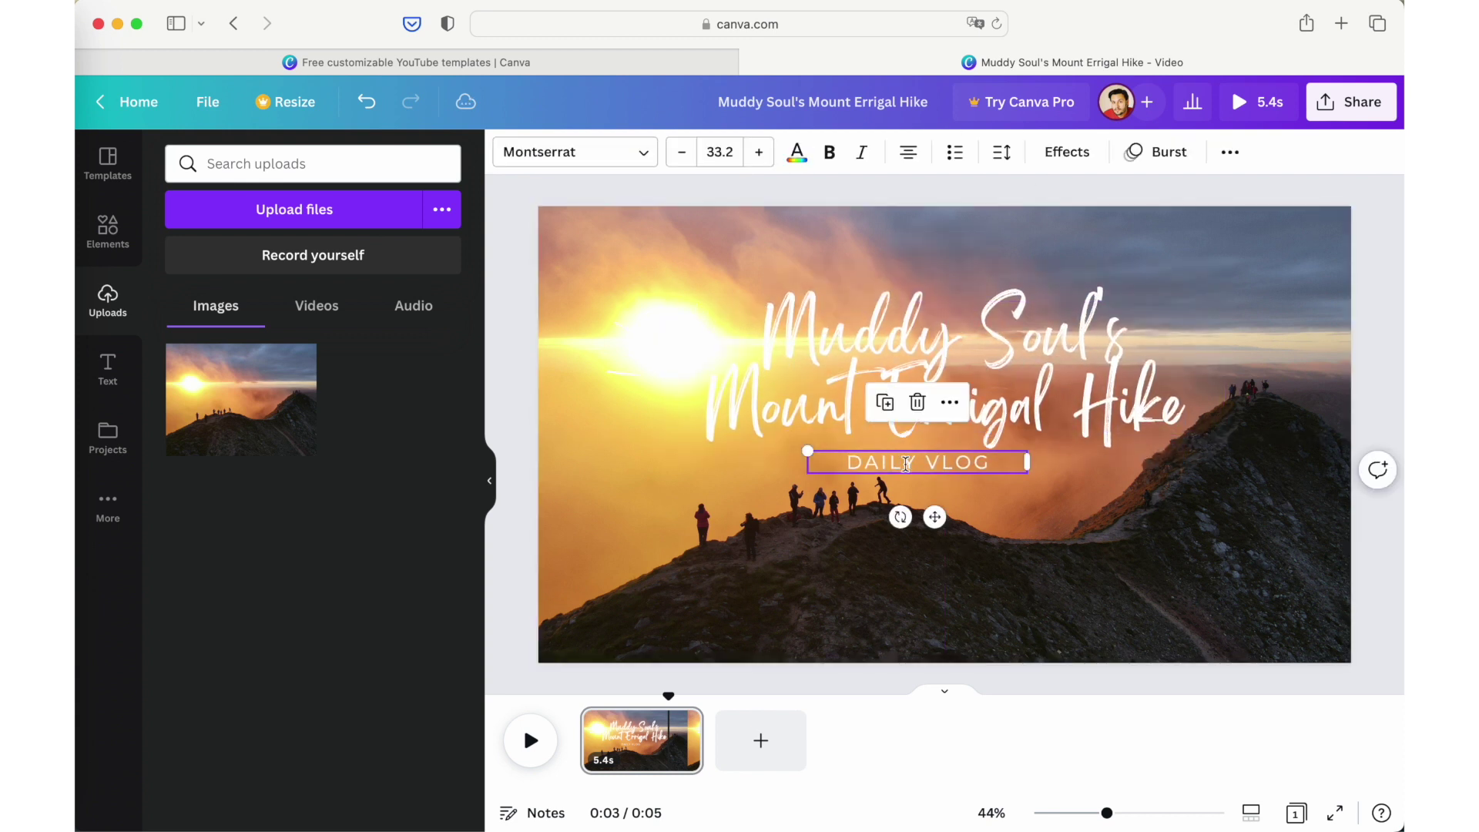
{"action": "left_click", "coordinate": [909, 416]}
{"action": "left_click_drag", "start_coordinate": [976, 396], "coordinate": [976, 412]}
{"action": "left_click", "coordinate": [1204, 551]}
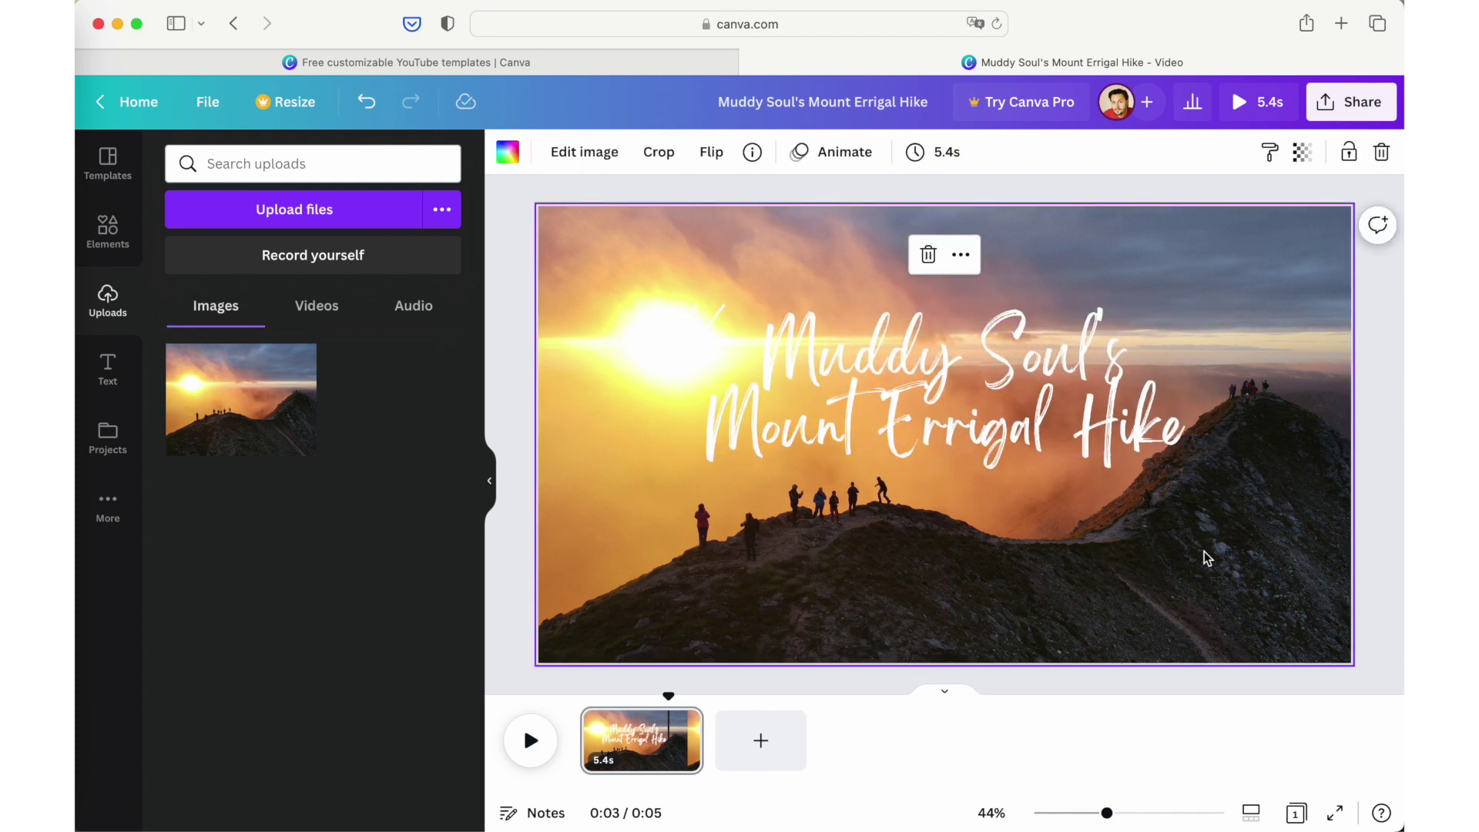
Step: Look through the available fonts for the entire title text, and preview the intro page from its start
{"action": "left_click", "coordinate": [932, 433]}
{"action": "double_click", "coordinate": [932, 434]}
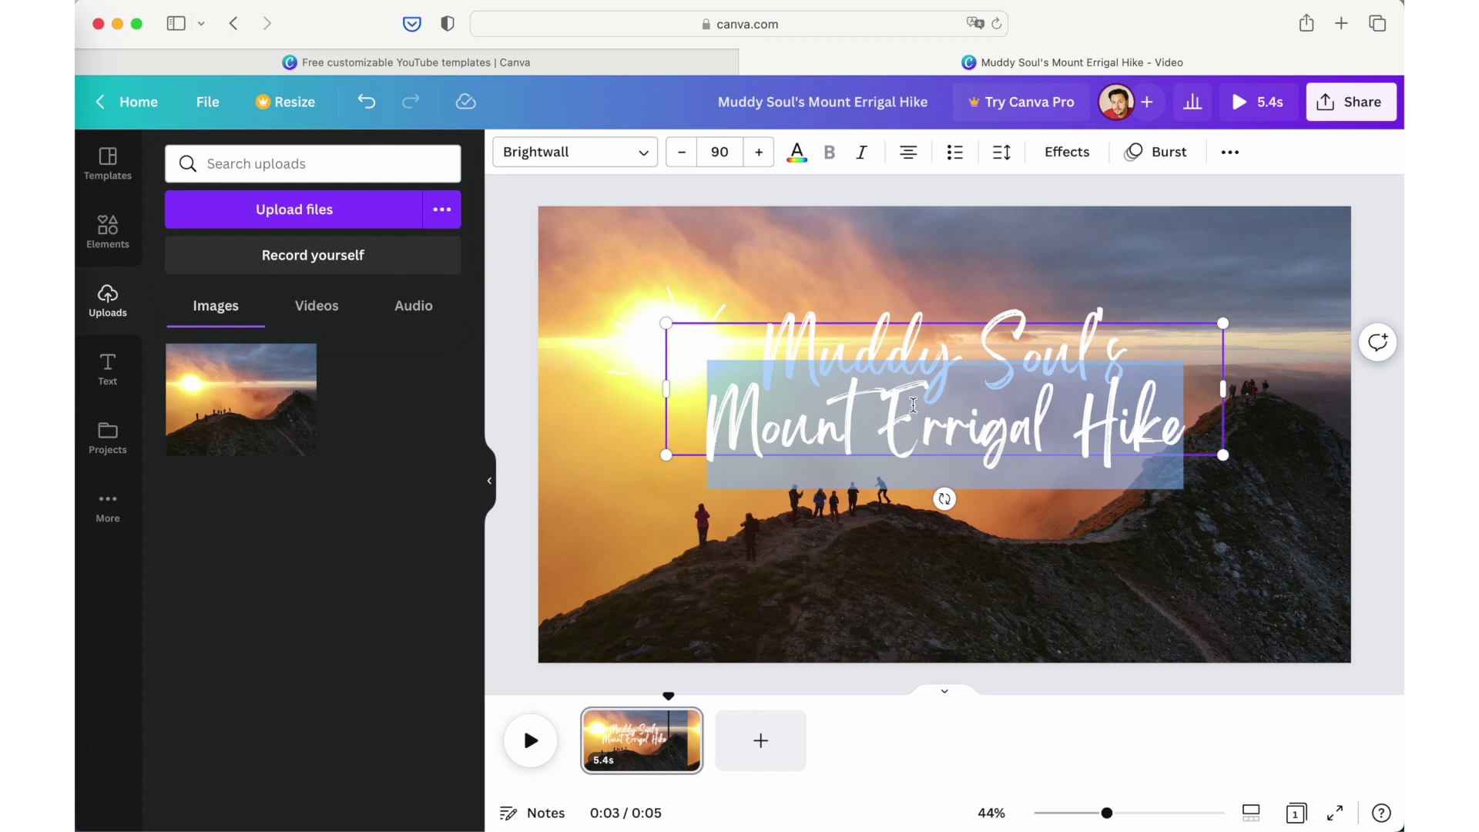
{"action": "left_click", "coordinate": [851, 358]}
{"action": "left_click_drag", "start_coordinate": [770, 348], "coordinate": [1281, 423]}
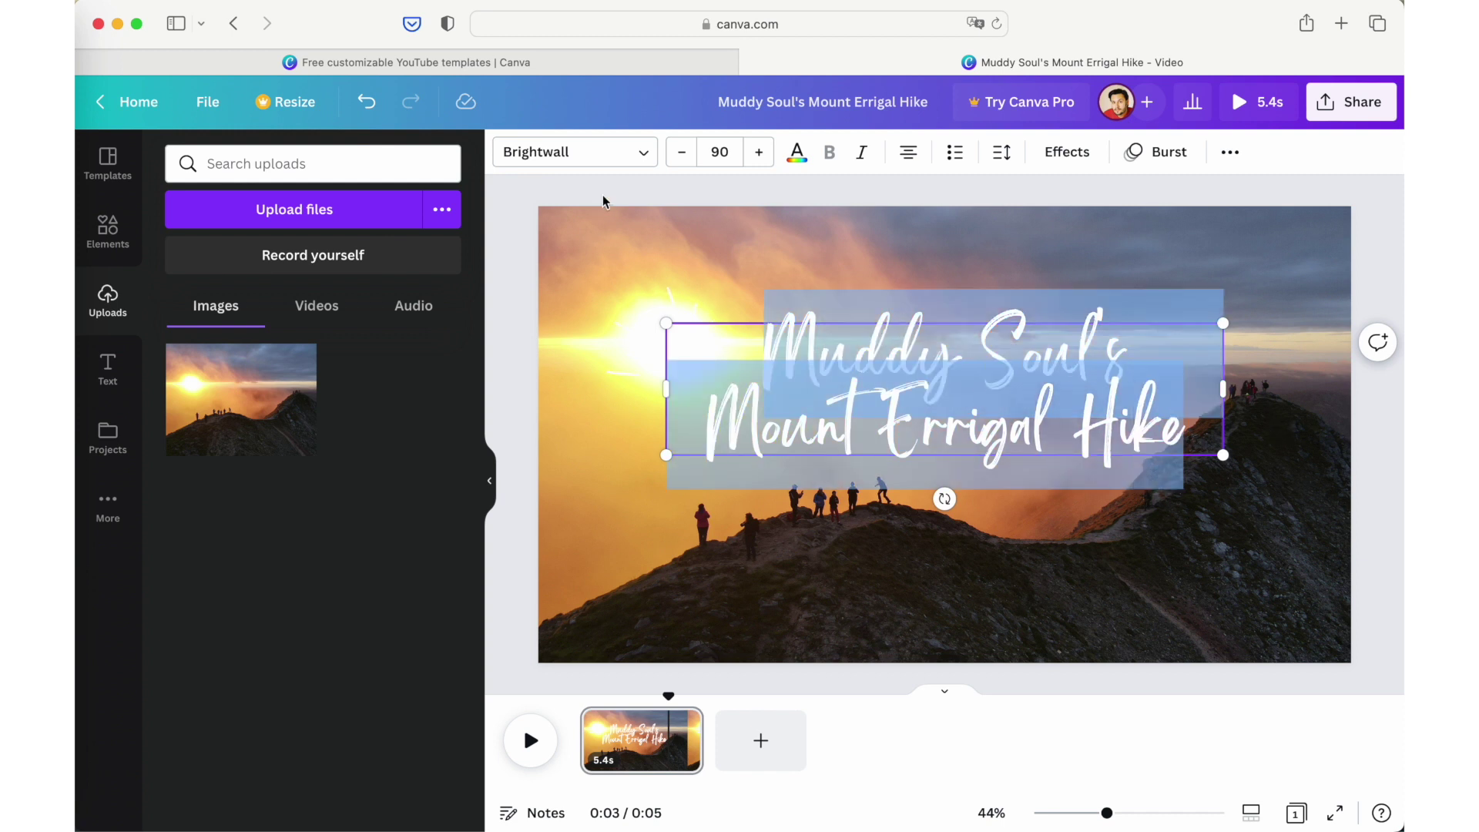
{"action": "left_click", "coordinate": [616, 162]}
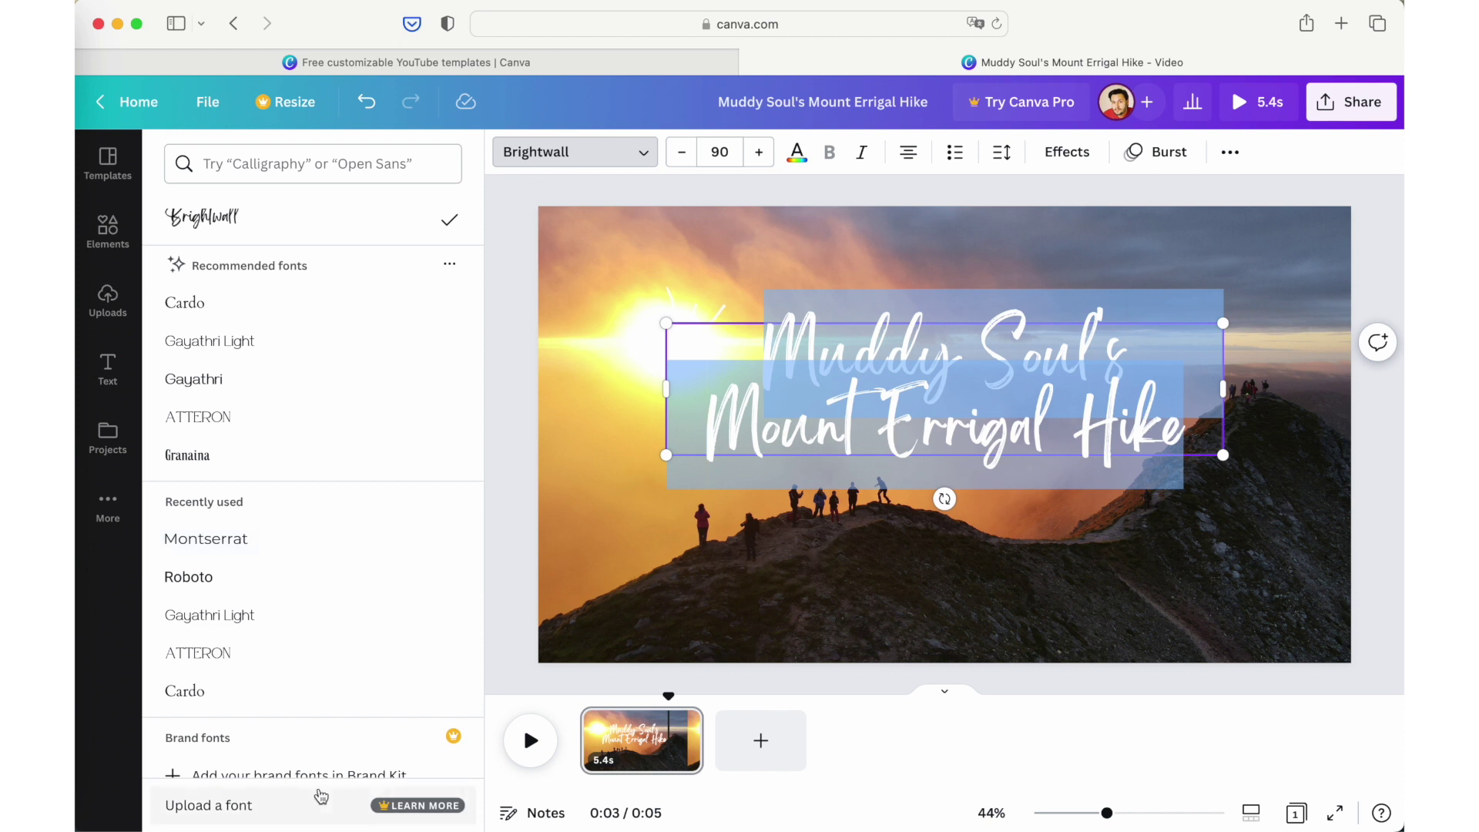
{"action": "scroll", "coordinate": [314, 751], "scroll_direction": "down", "scroll_amount": 1}
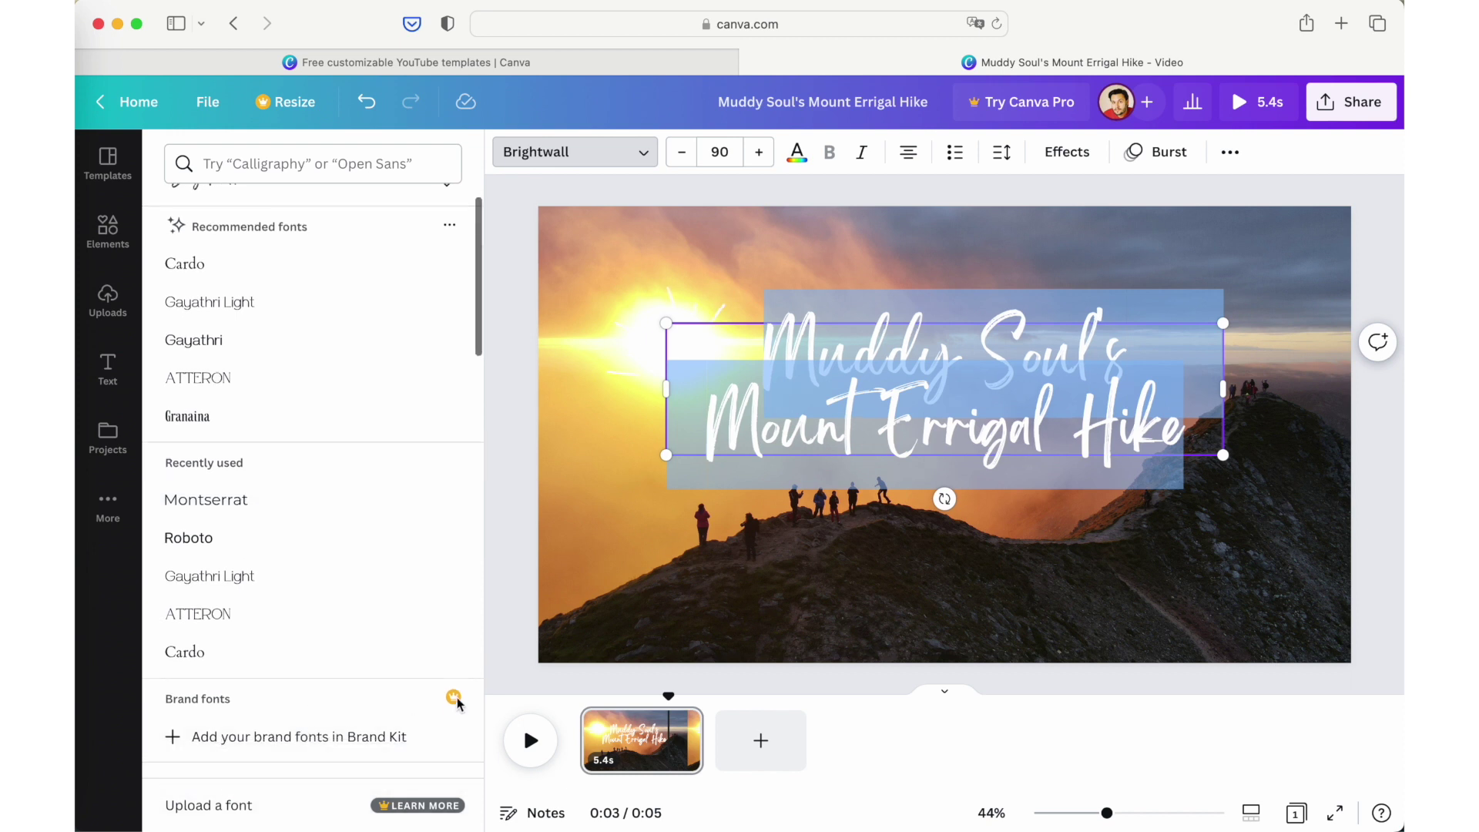
{"action": "left_click", "coordinate": [927, 564]}
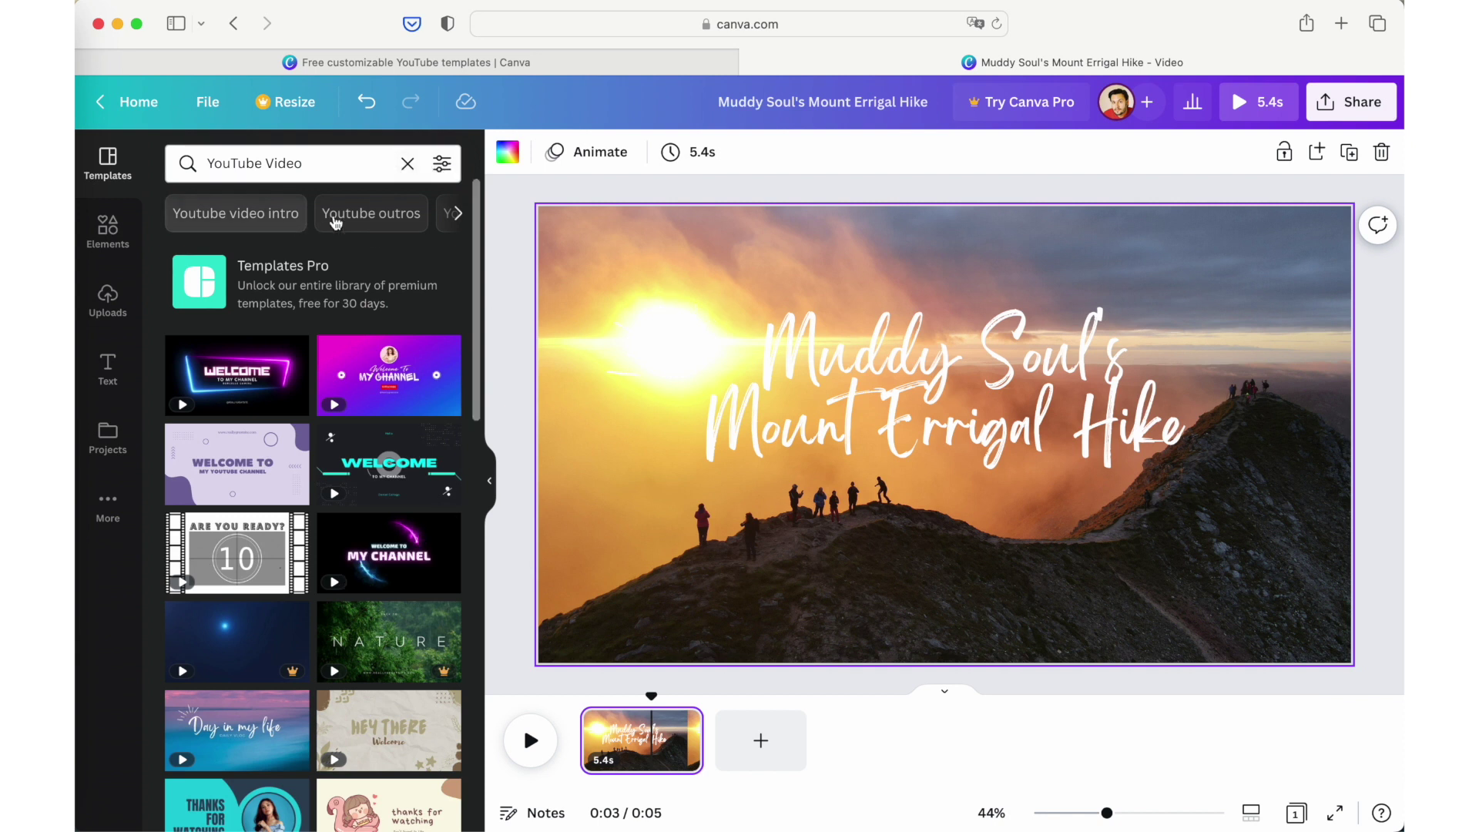
{"action": "left_click_drag", "start_coordinate": [662, 699], "coordinate": [580, 697]}
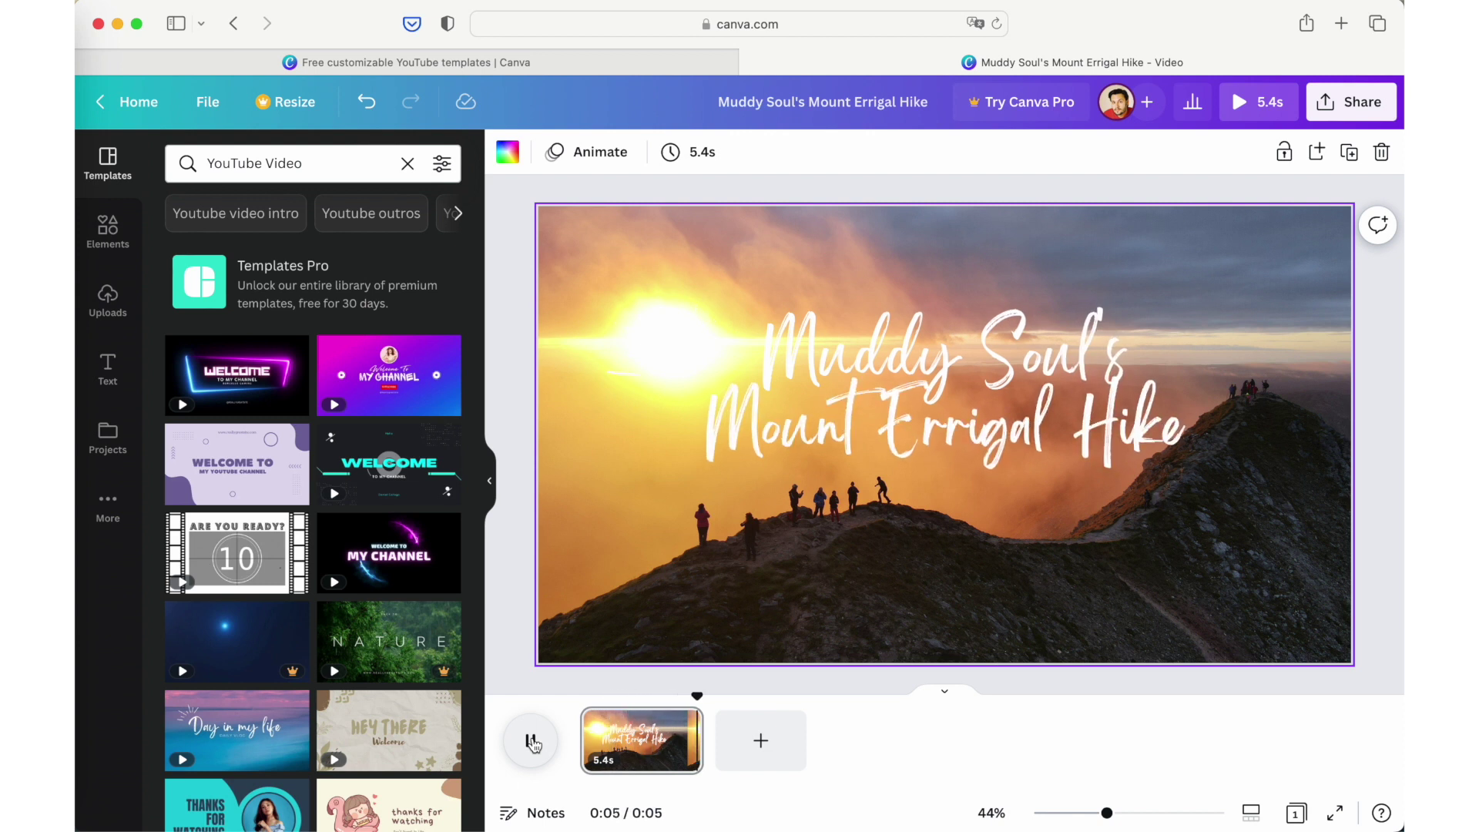
Step: Switch to the Finder window of the Muddy Soul's folder and expand its Raw Video folder
{"action": "key", "text": "super+Tab"}
{"action": "left_click_drag", "start_coordinate": [744, 132], "coordinate": [604, 106]}
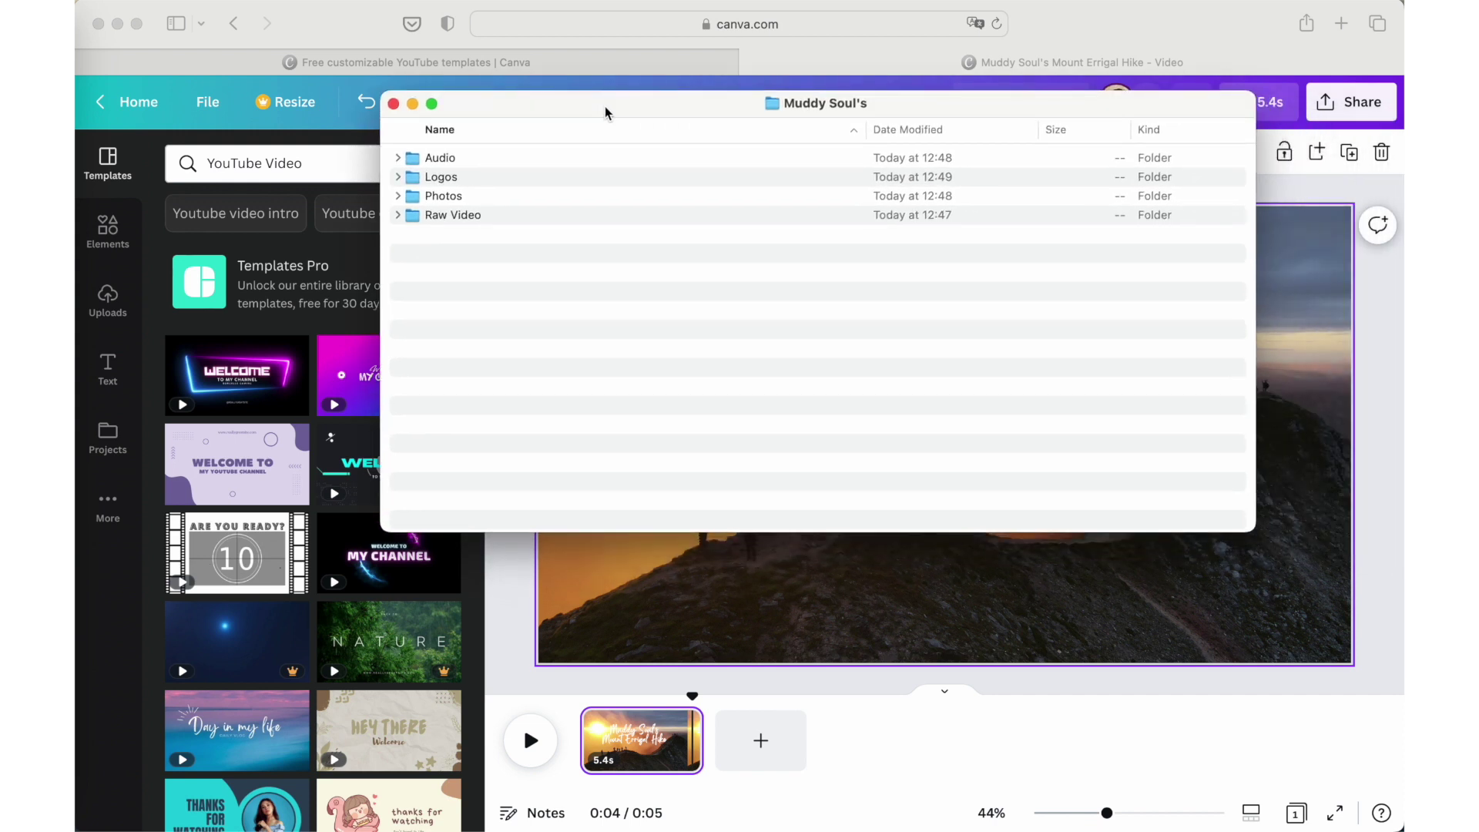
{"action": "left_click", "coordinate": [398, 216]}
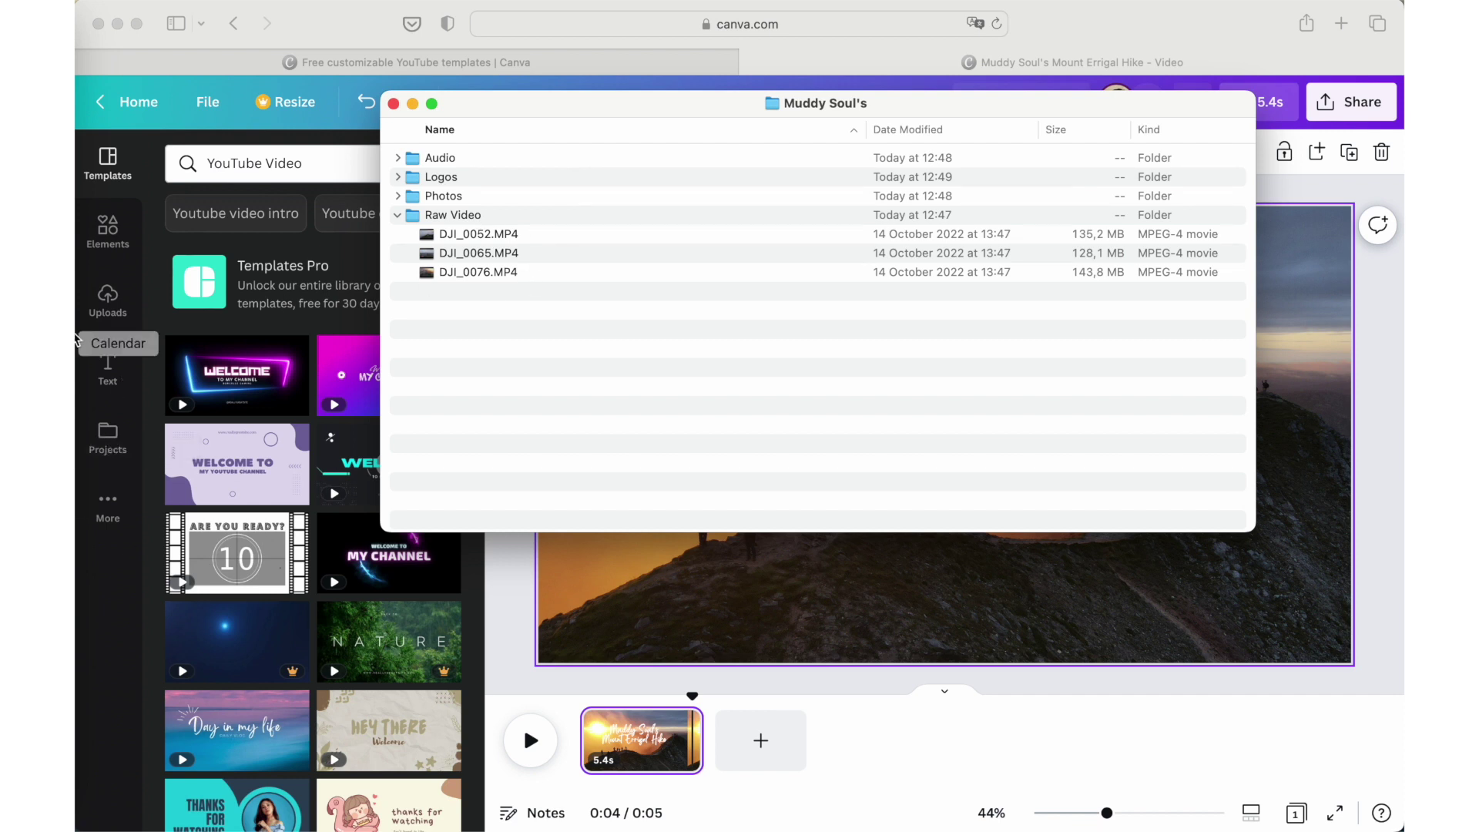
Step: Upload DJI_0052.MP4, DJI_0065.MP4 and DJI_0076.MP4 from the Raw Video folder to the Canva uploads and show the uploaded videos
{"action": "left_click", "coordinate": [110, 300]}
{"action": "left_click", "coordinate": [108, 302]}
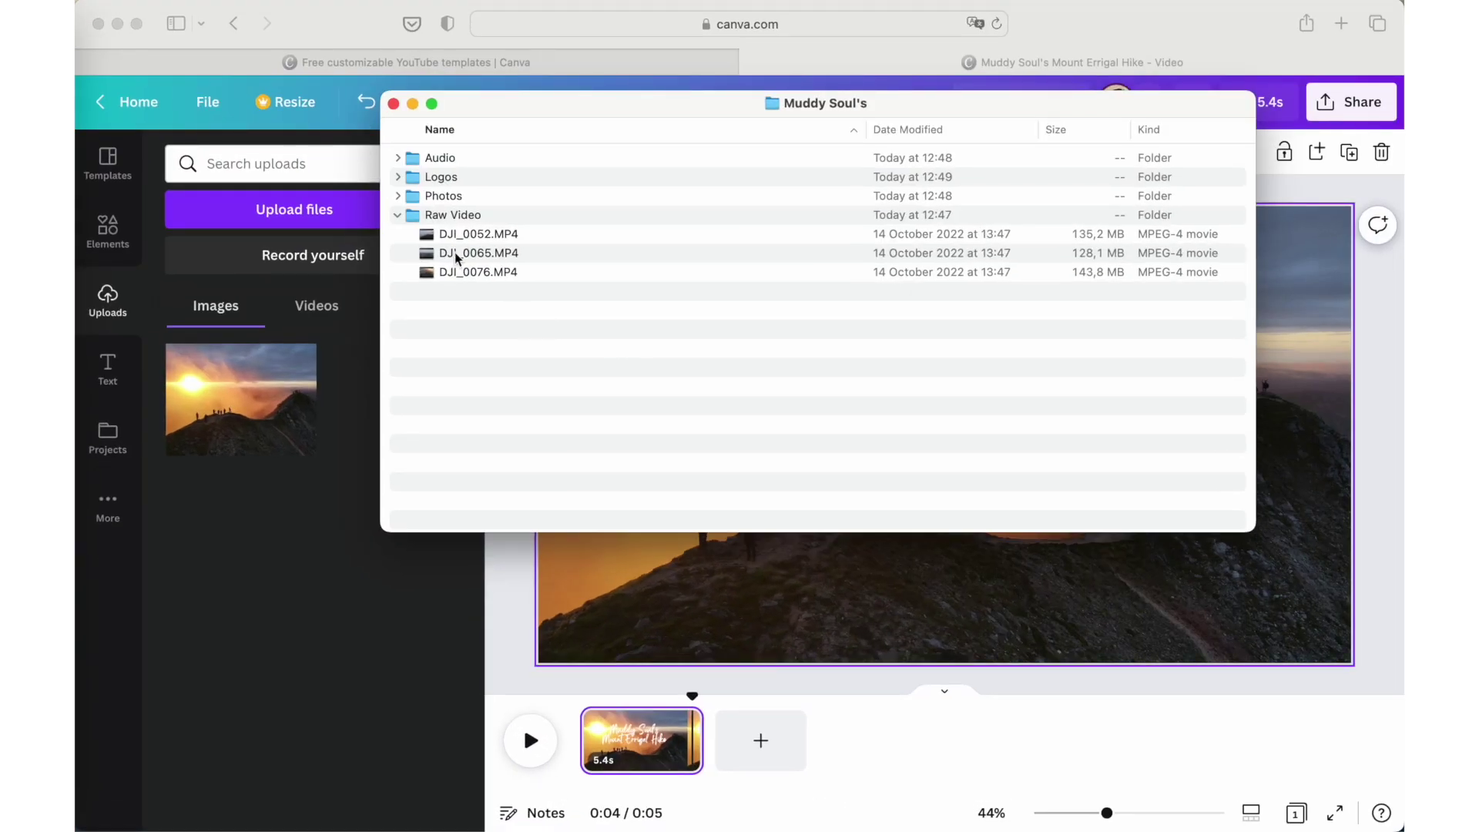
{"action": "left_click_drag", "start_coordinate": [494, 286], "coordinate": [508, 212]}
{"action": "left_click", "coordinate": [484, 317]}
{"action": "left_click", "coordinate": [515, 272]}
{"action": "left_click_drag", "start_coordinate": [516, 271], "coordinate": [351, 502]}
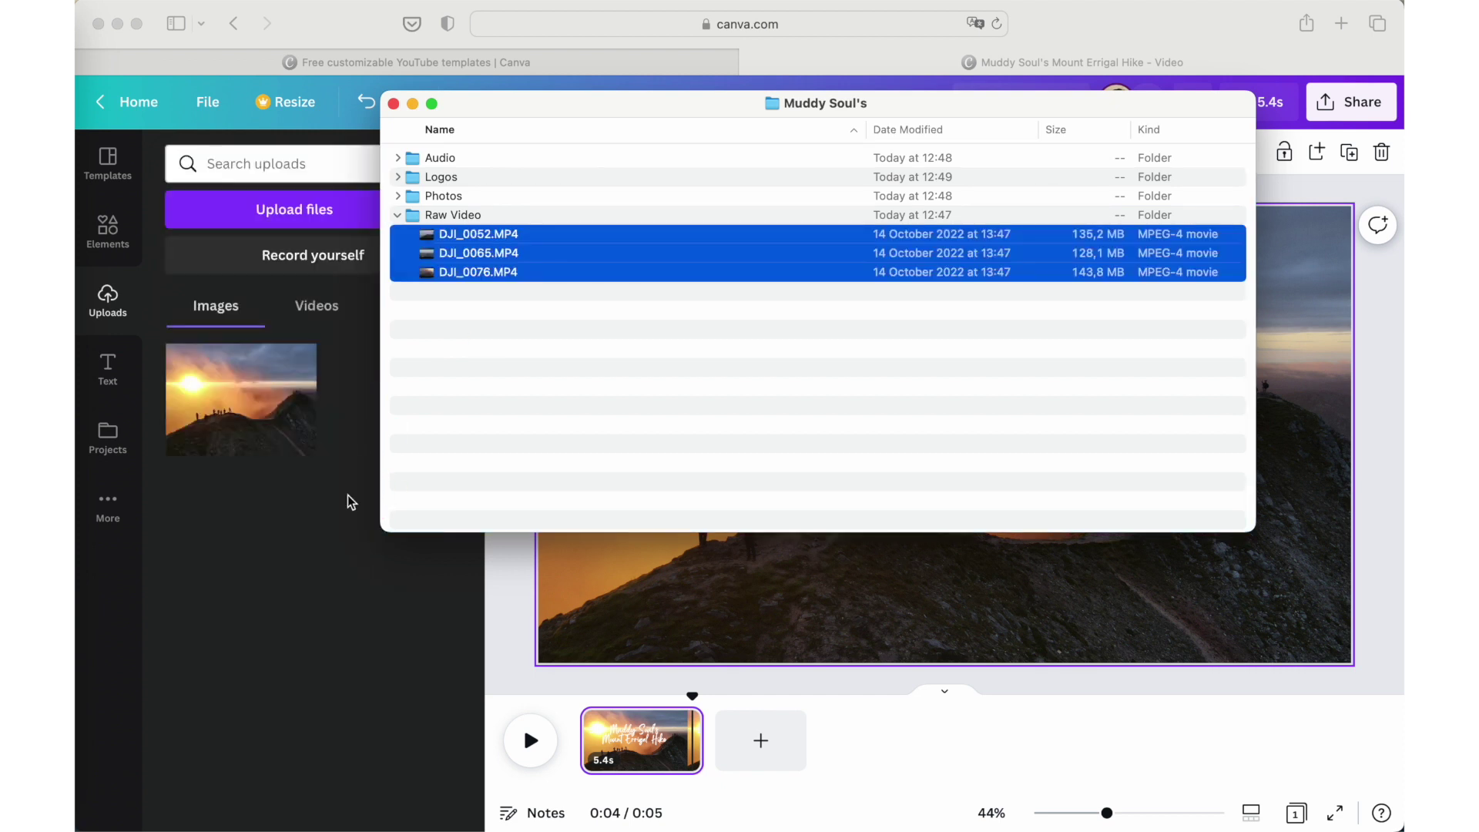
{"action": "left_click", "coordinate": [316, 306]}
{"action": "left_click", "coordinate": [319, 307]}
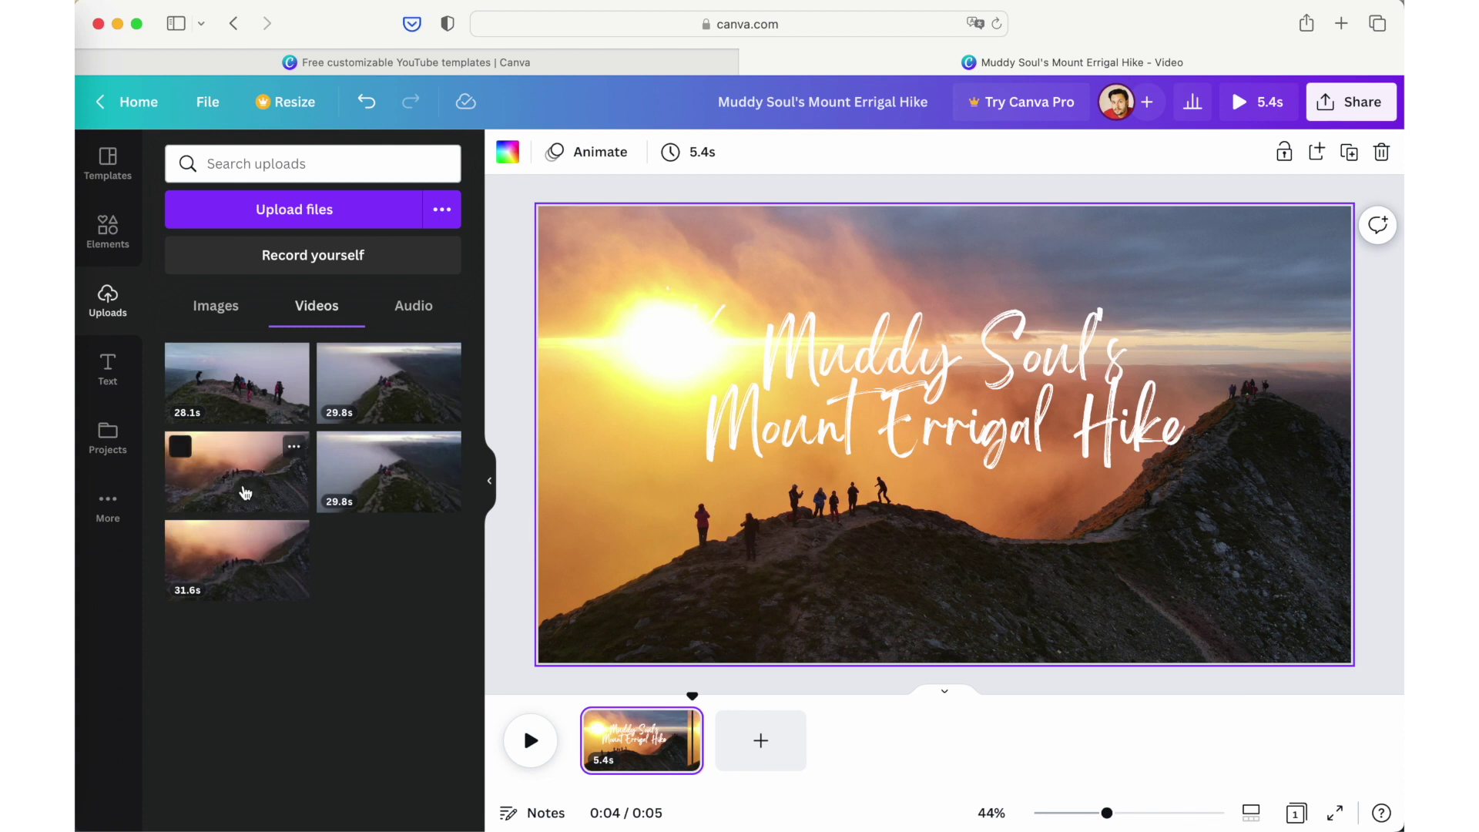
{"action": "left_click", "coordinate": [383, 389]}
{"action": "left_click", "coordinate": [300, 408]}
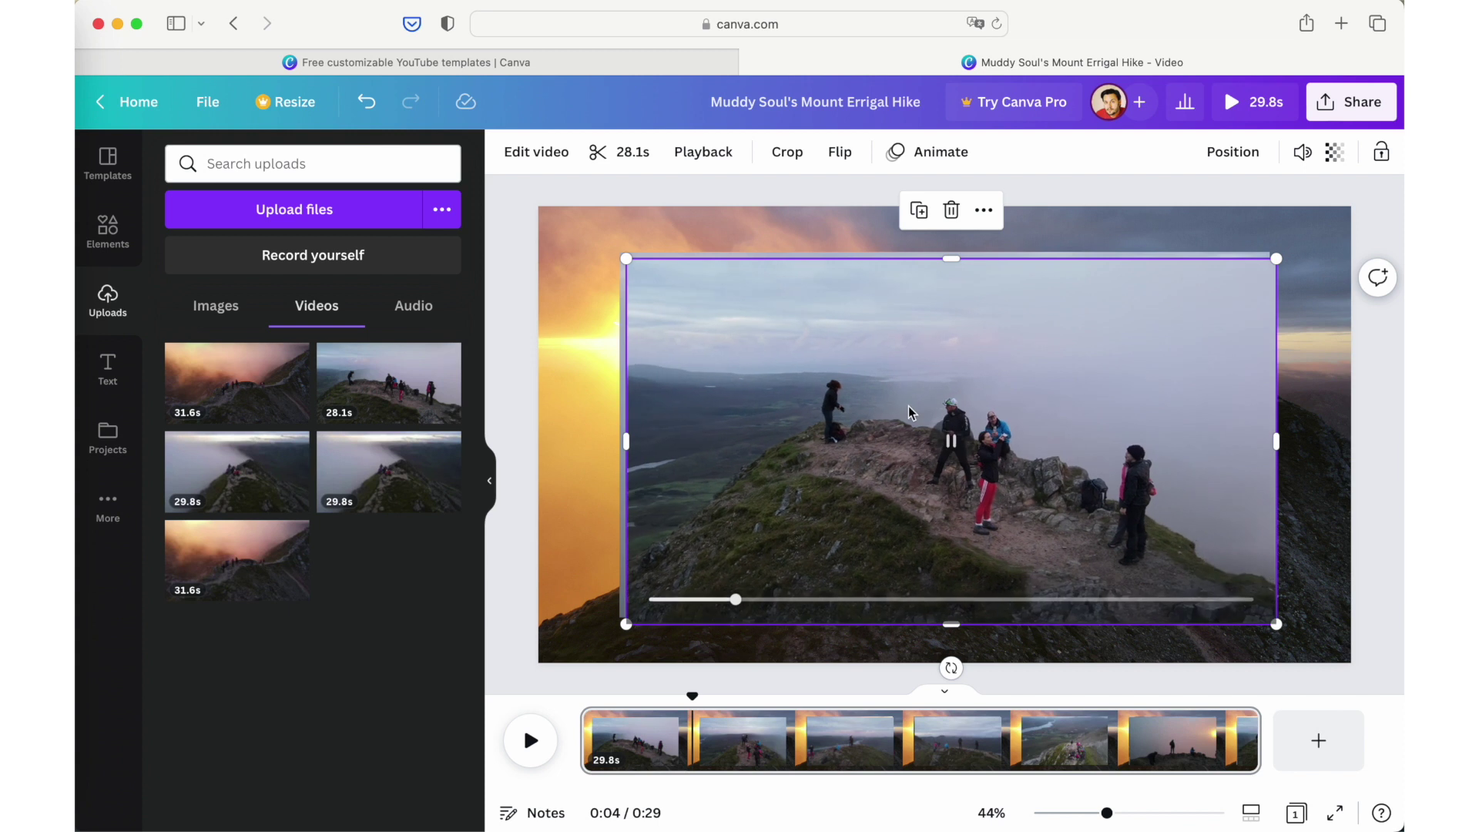
{"action": "left_click", "coordinate": [951, 211]}
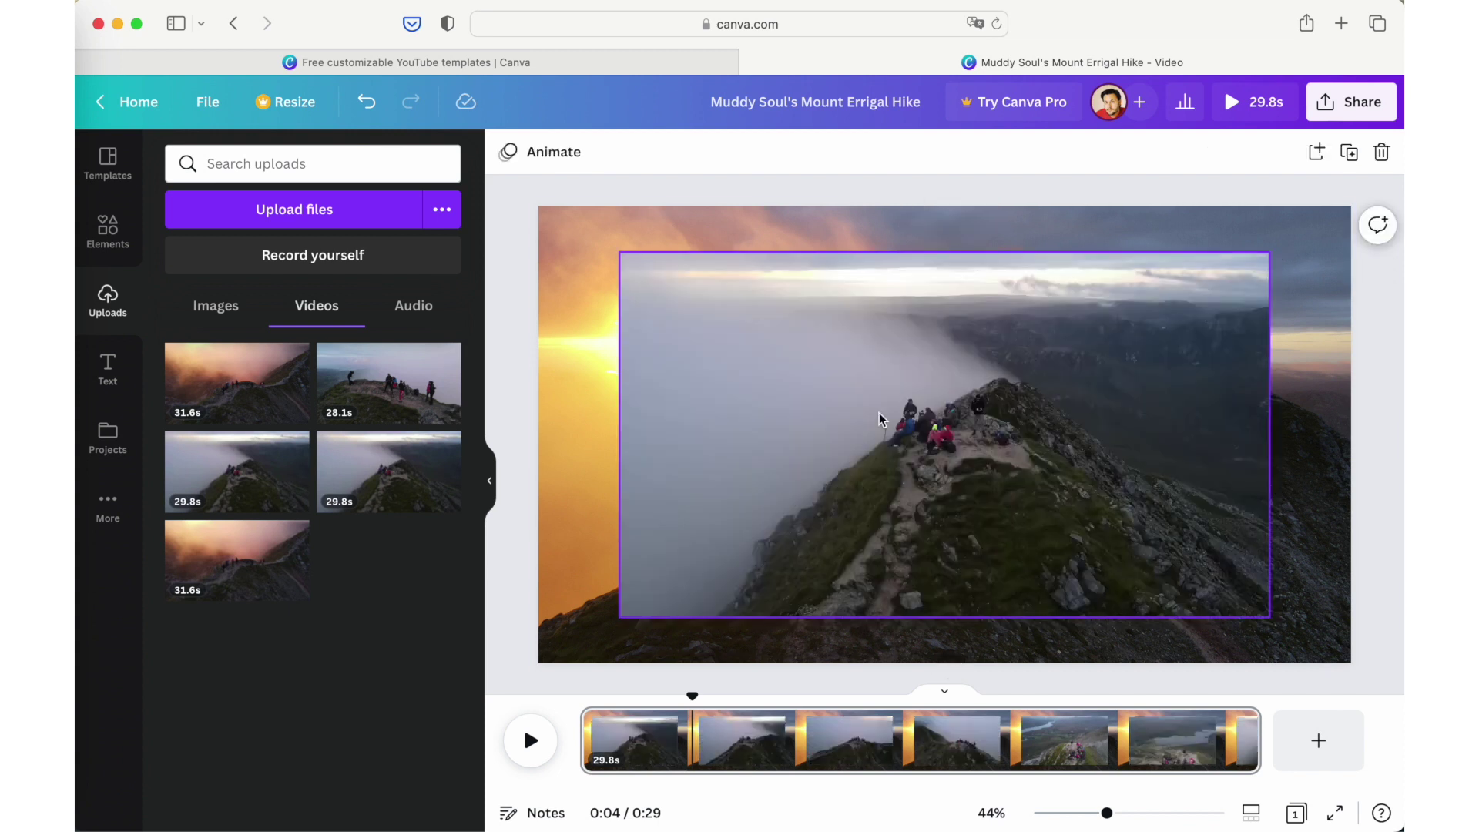
{"action": "left_click", "coordinate": [956, 358]}
{"action": "left_click", "coordinate": [945, 205]}
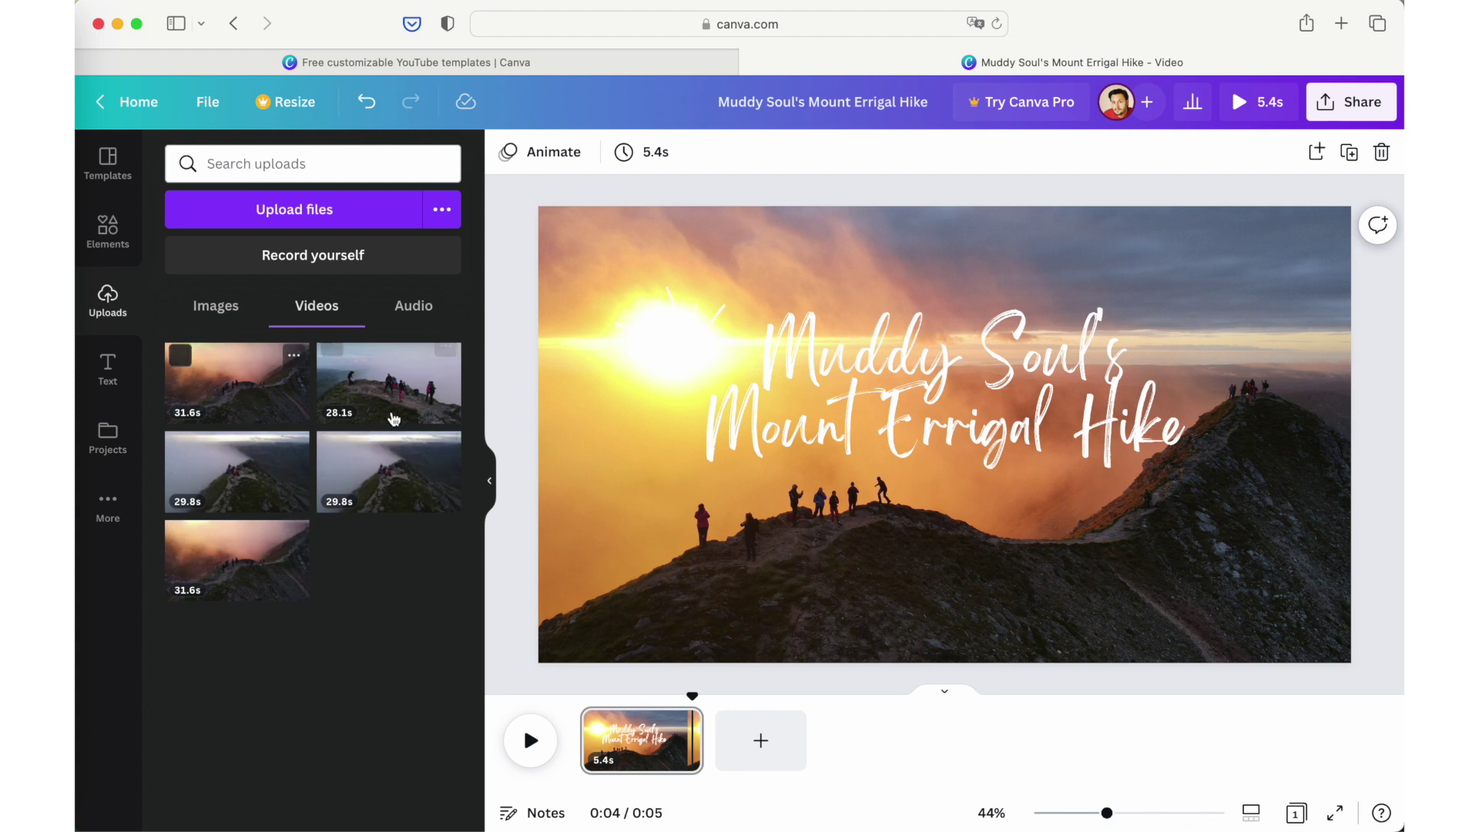
Step: Add the 28.1-second uploaded video to the timeline as page 2 and trim it to 5.8 seconds
{"action": "left_click_drag", "start_coordinate": [362, 394], "coordinate": [768, 757]}
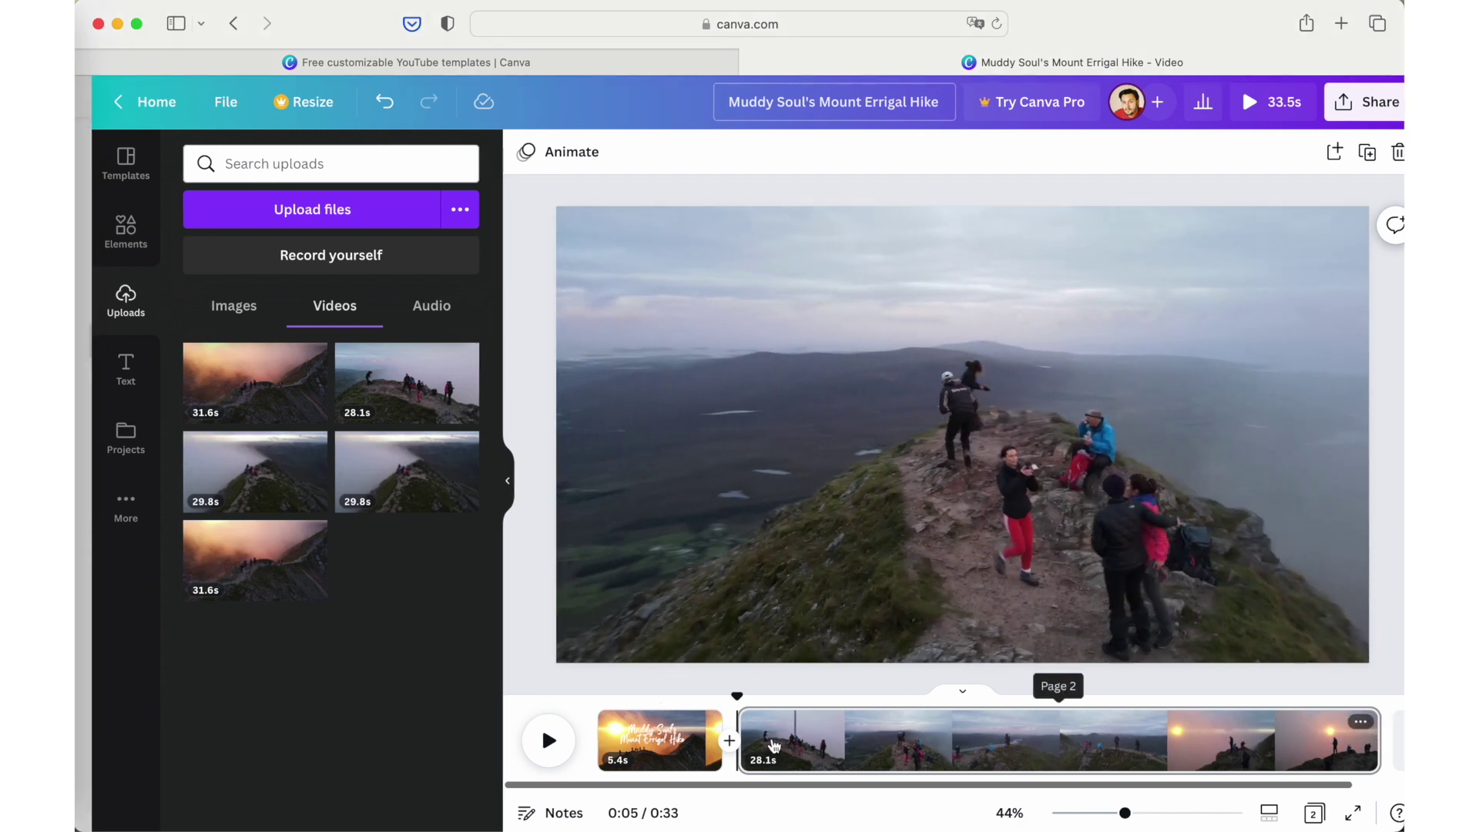
{"action": "left_click", "coordinate": [732, 736]}
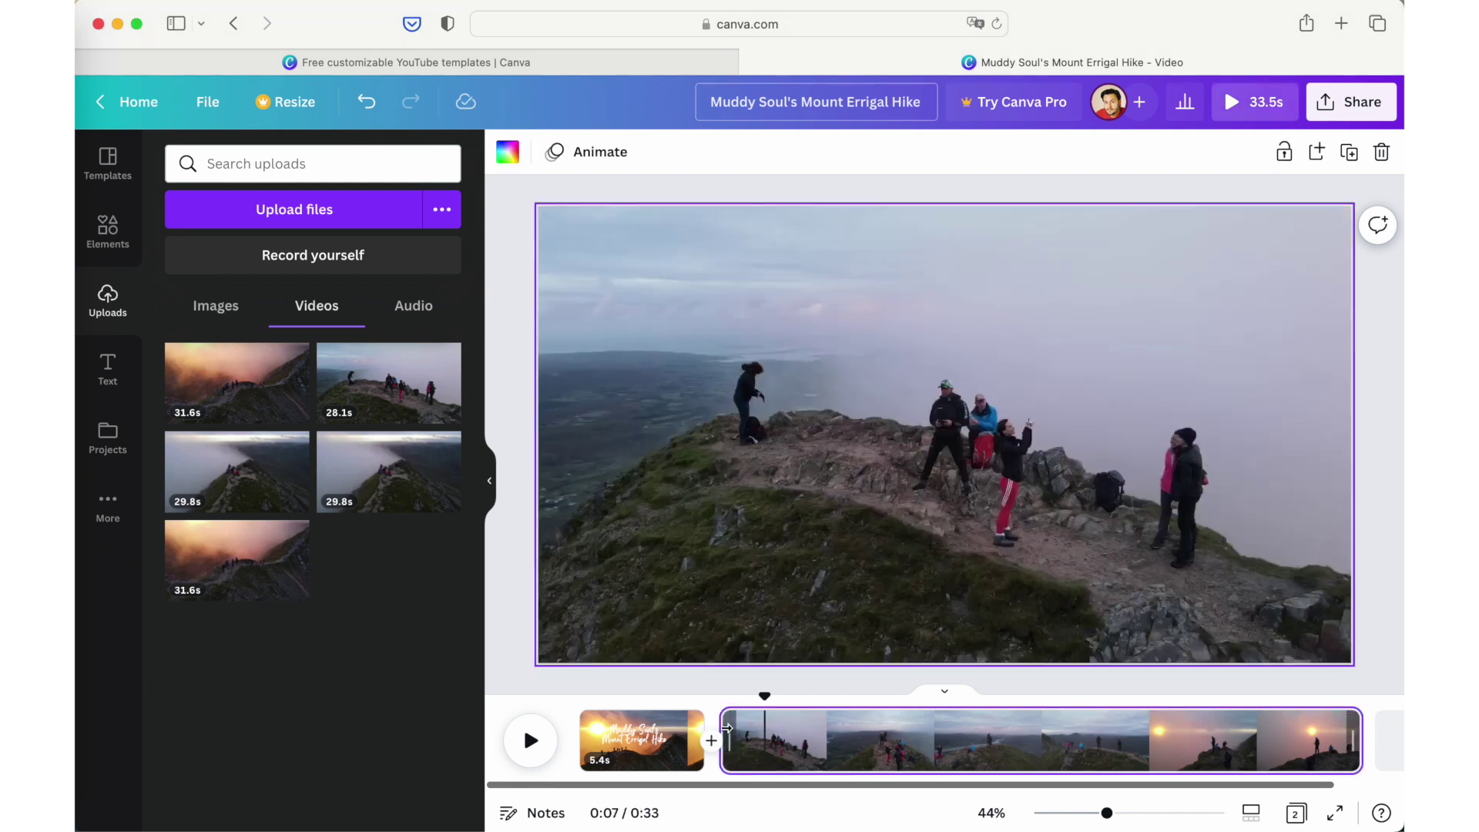
{"action": "left_click_drag", "start_coordinate": [724, 729], "coordinate": [861, 742]}
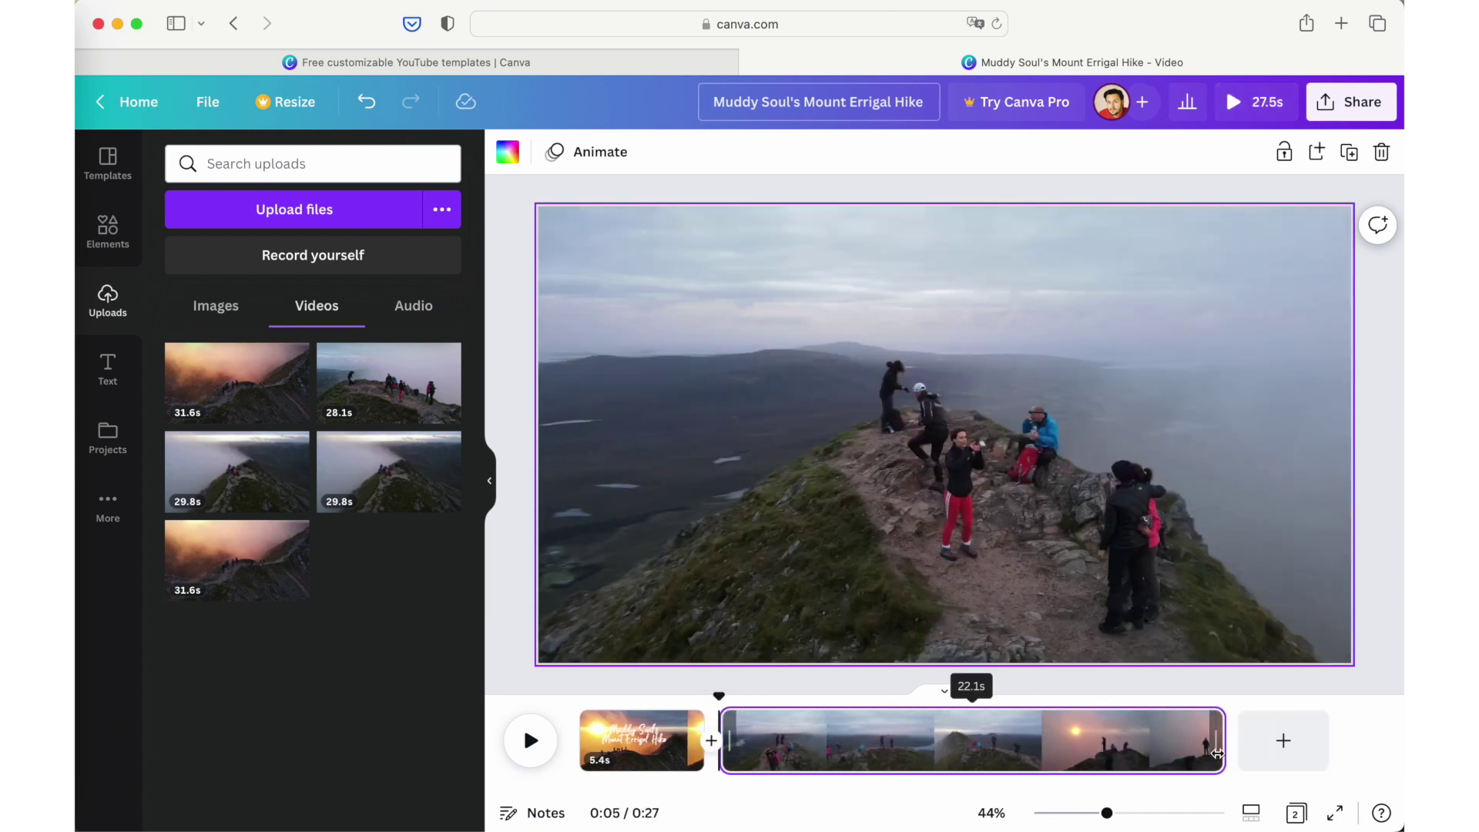
{"action": "left_click_drag", "start_coordinate": [1220, 746], "coordinate": [1109, 744]}
{"action": "left_click_drag", "start_coordinate": [722, 730], "coordinate": [844, 741]}
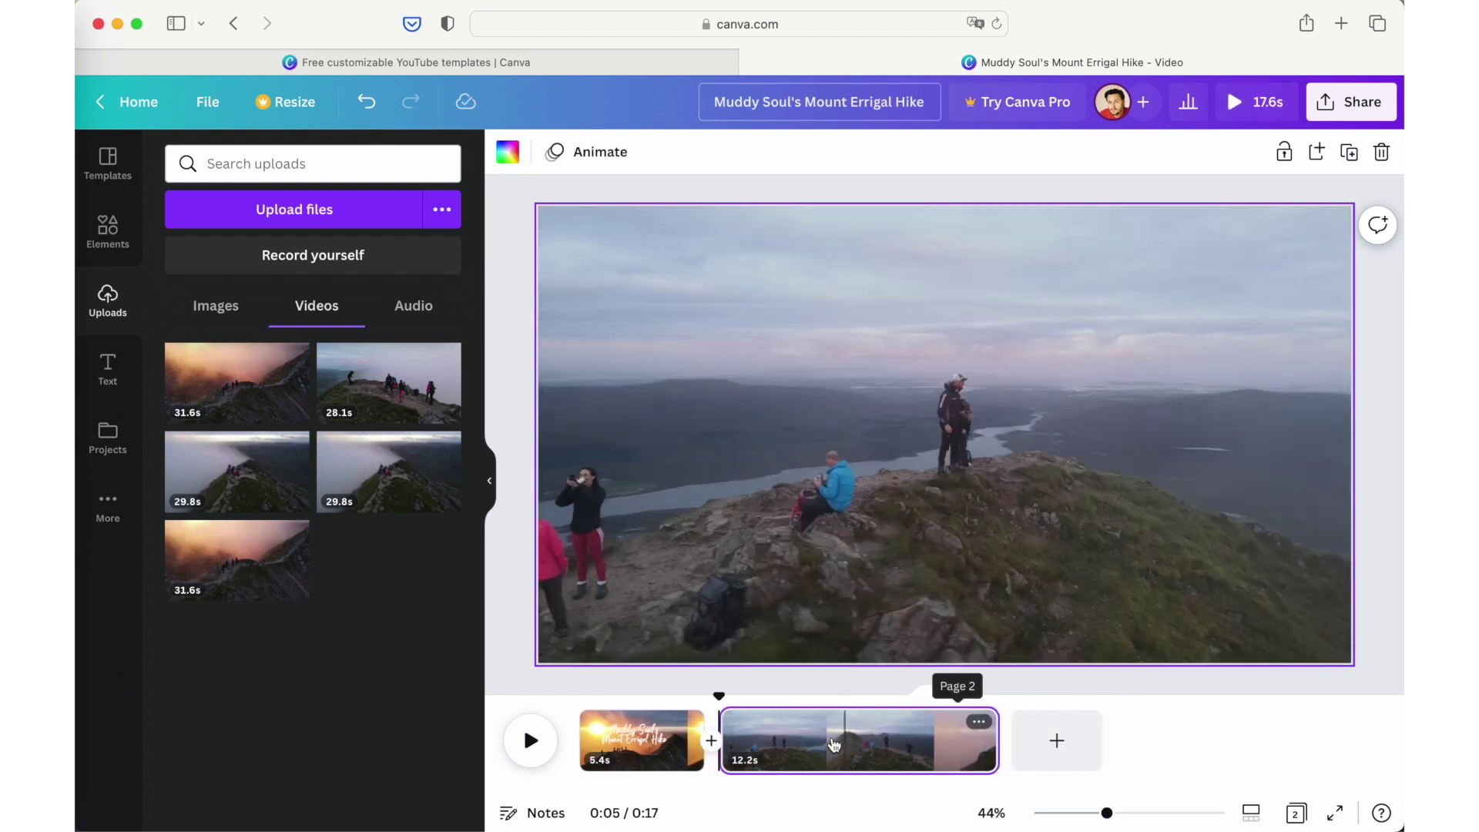
{"action": "left_click_drag", "start_coordinate": [724, 723], "coordinate": [861, 749]}
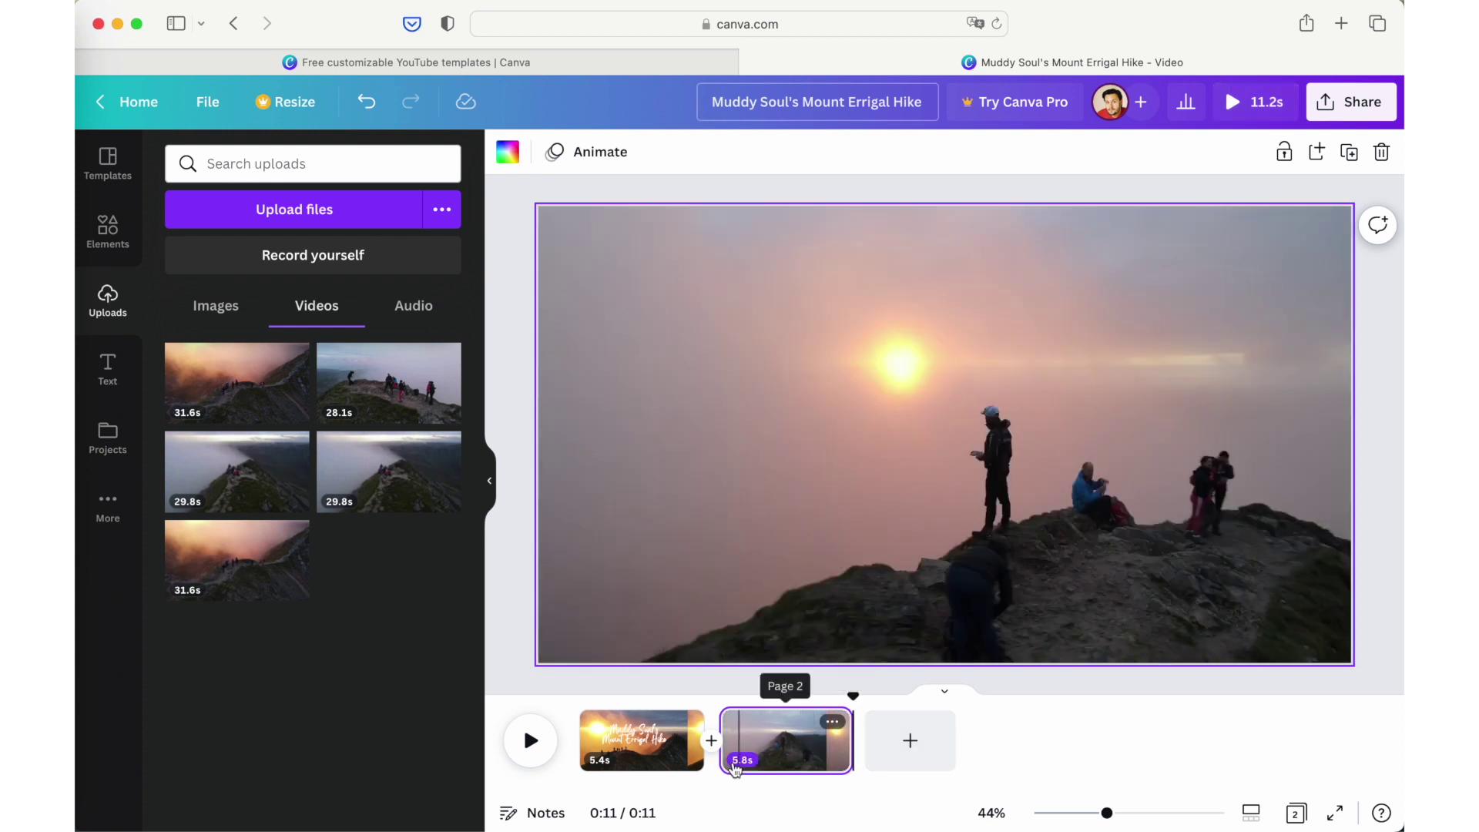
{"action": "left_click", "coordinate": [766, 757]}
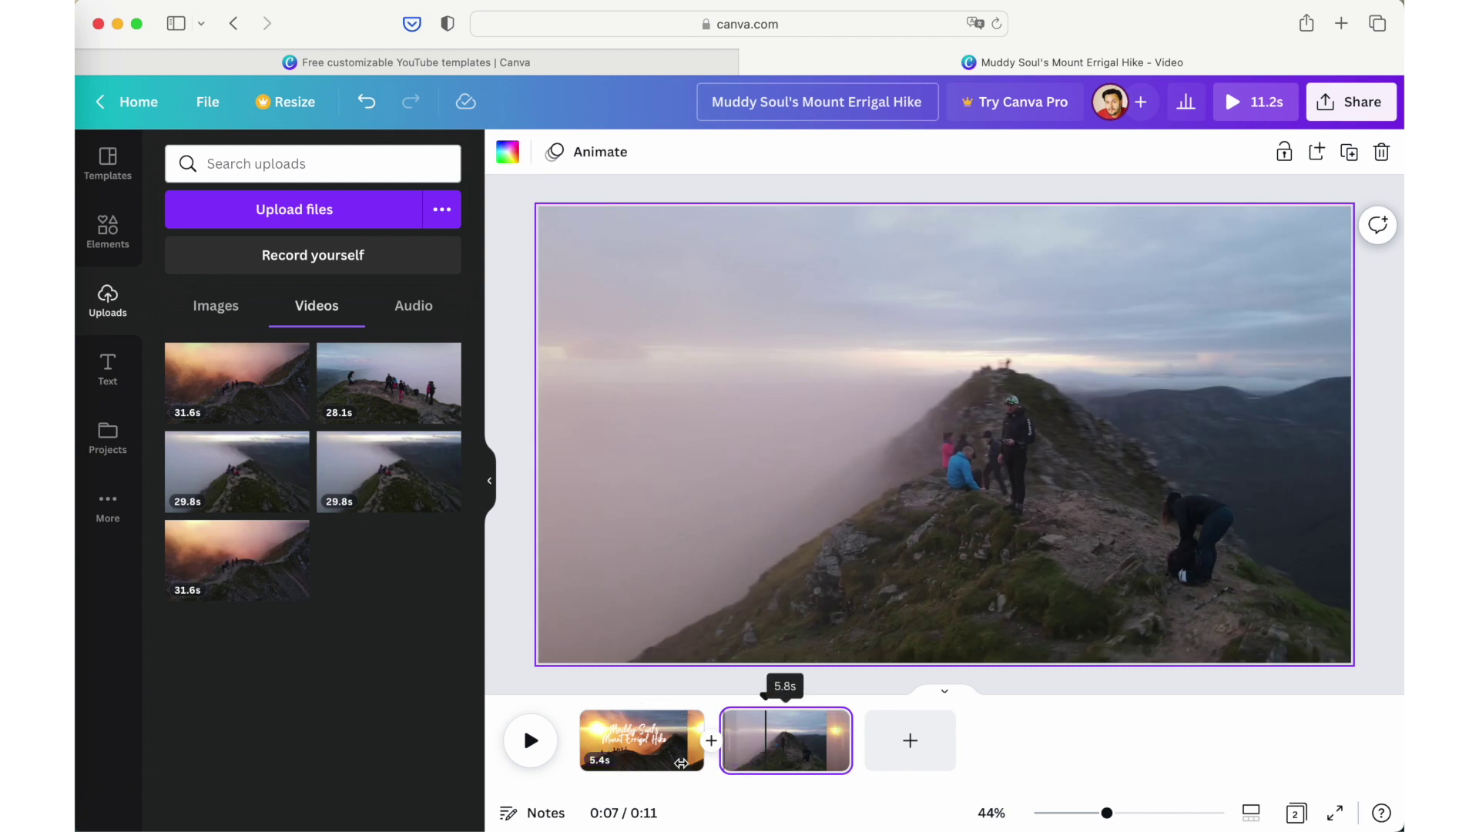
Step: Shorten the title page to 5.0 seconds and preview the video from the start of the timeline
{"action": "left_click", "coordinate": [638, 751]}
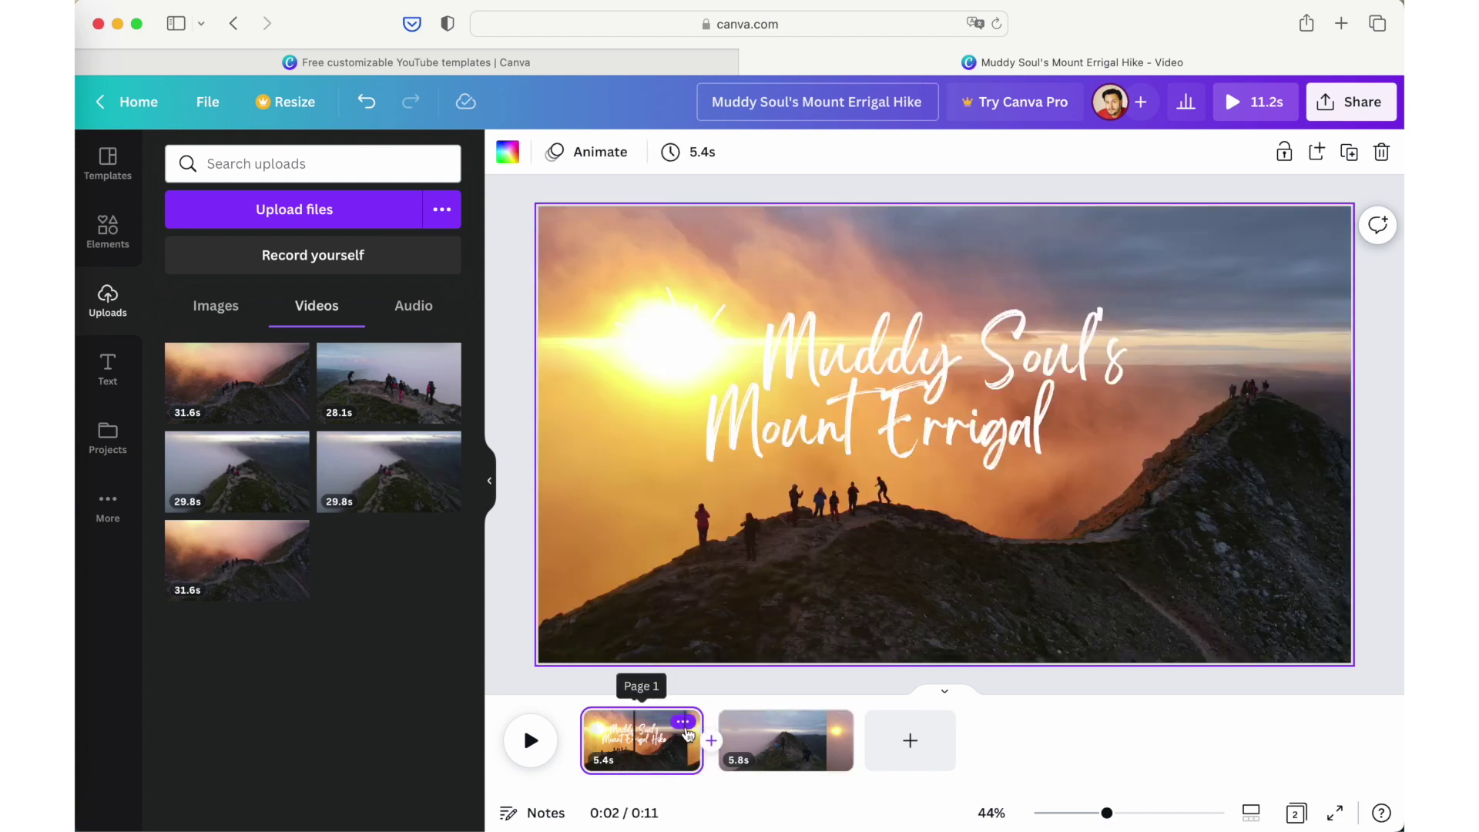
{"action": "mouse_move", "coordinate": [700, 732]}
{"action": "left_mouse_down"}
{"action": "mouse_move", "coordinate": [652, 730]}
{"action": "mouse_move", "coordinate": [691, 729]}
{"action": "left_mouse_up"}
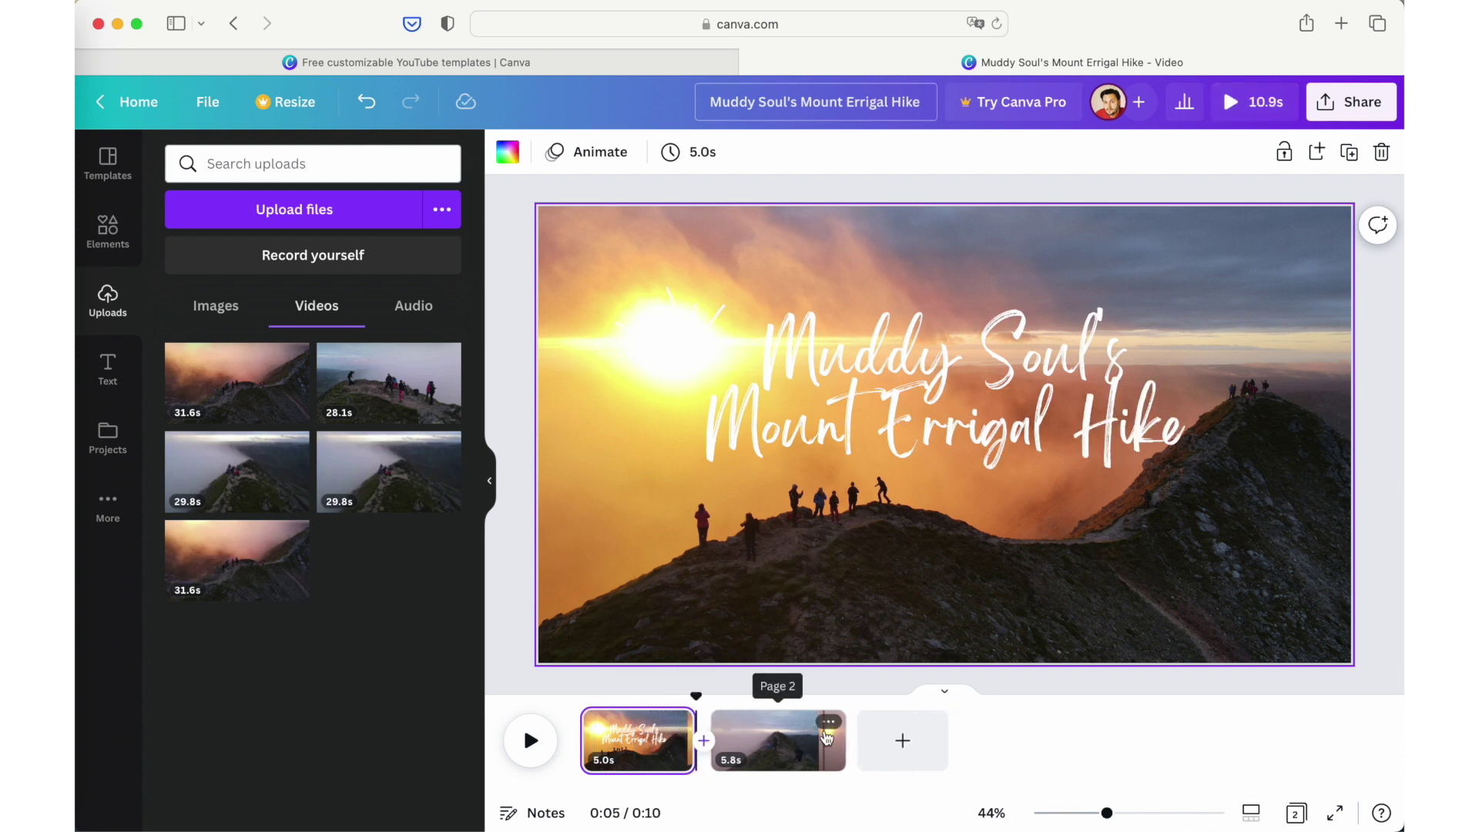
{"action": "left_click", "coordinate": [776, 741]}
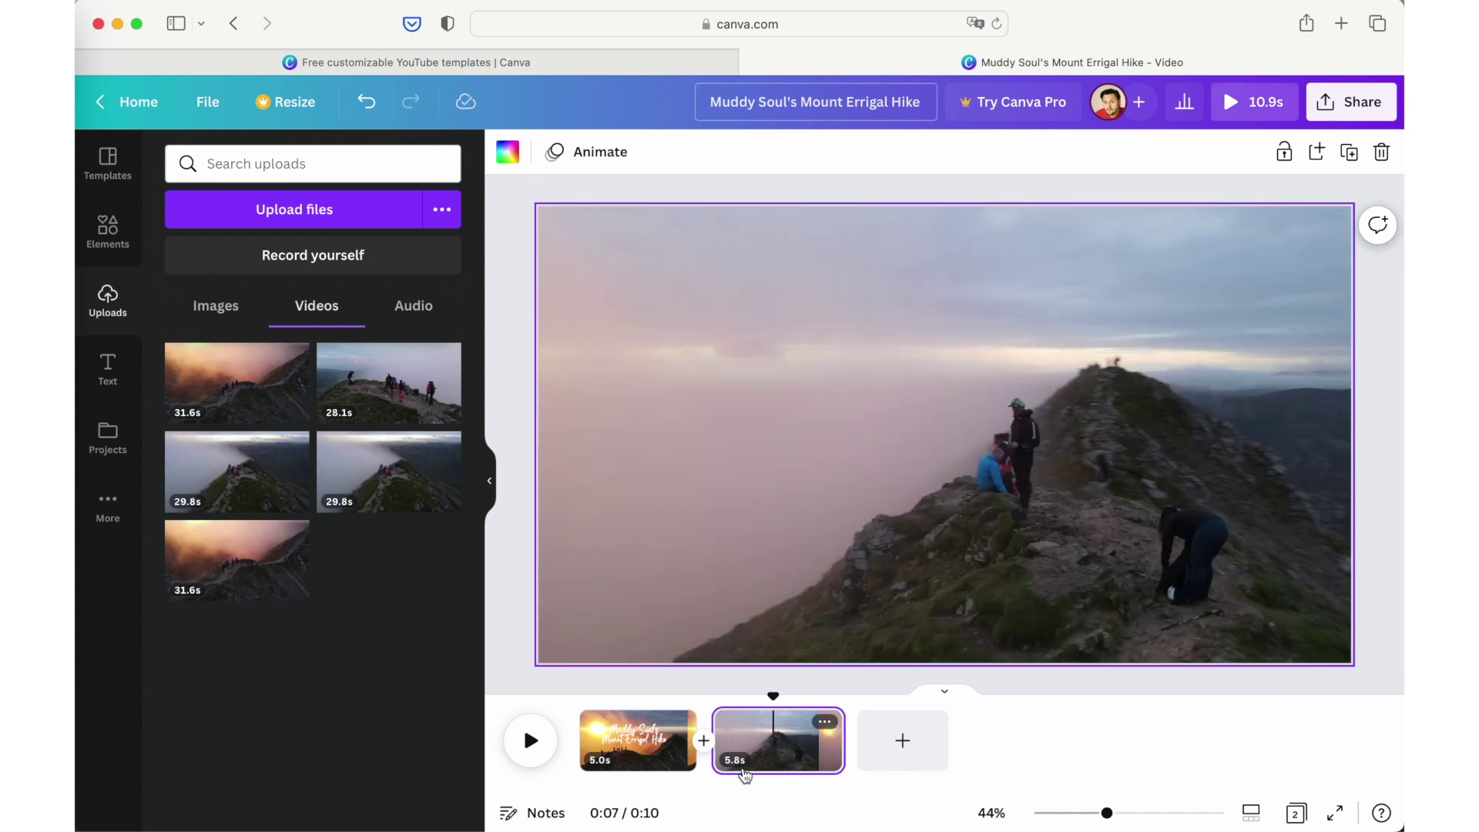
{"action": "left_click_drag", "start_coordinate": [781, 695], "coordinate": [560, 702]}
{"action": "left_click", "coordinate": [531, 742]}
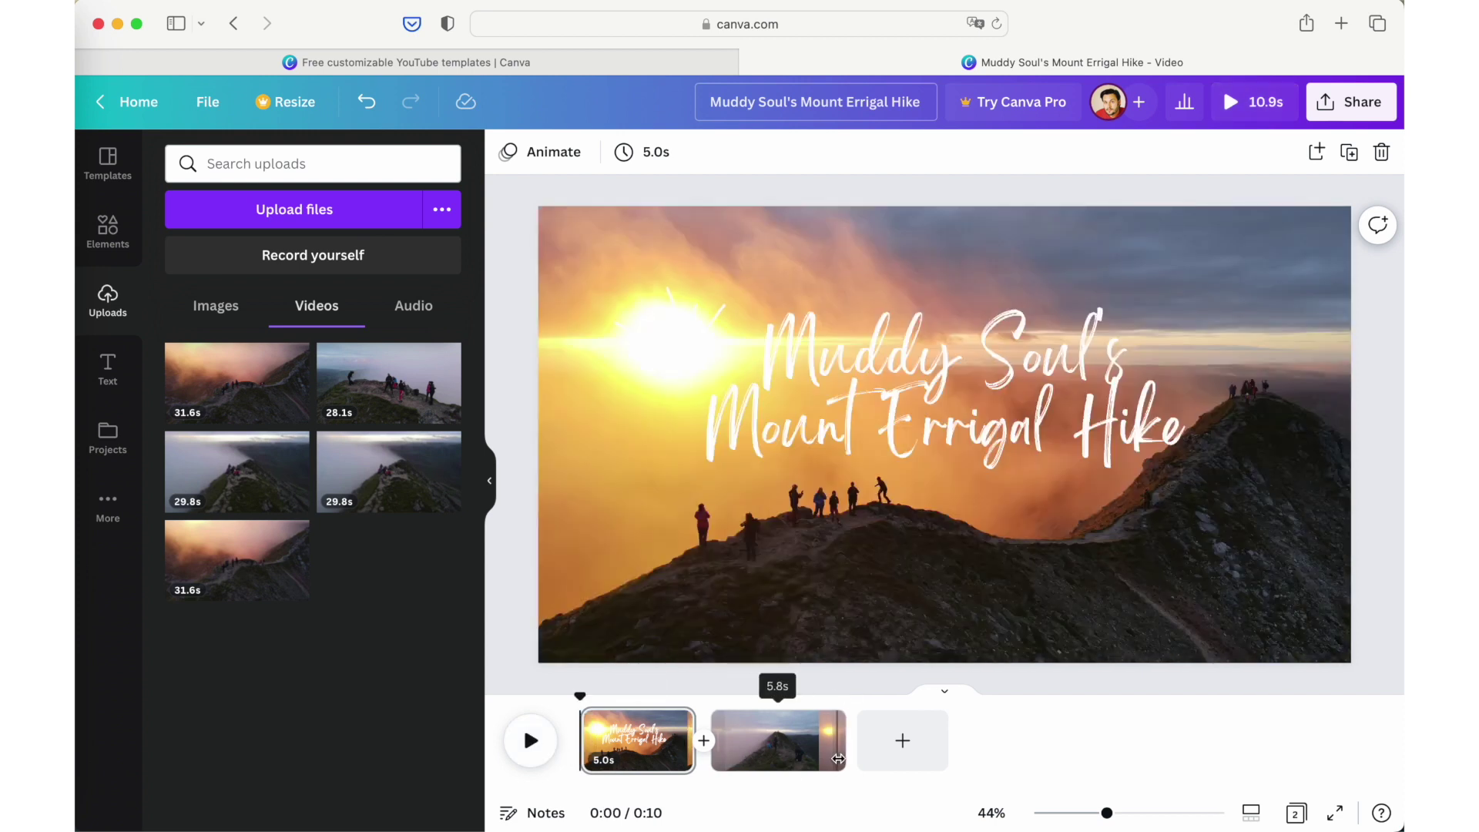
Step: Extend the end of the page 2 clip to include more sunset footage and trim its beginning to a 6.0-second length
{"action": "left_click_drag", "start_coordinate": [840, 741], "coordinate": [947, 749]}
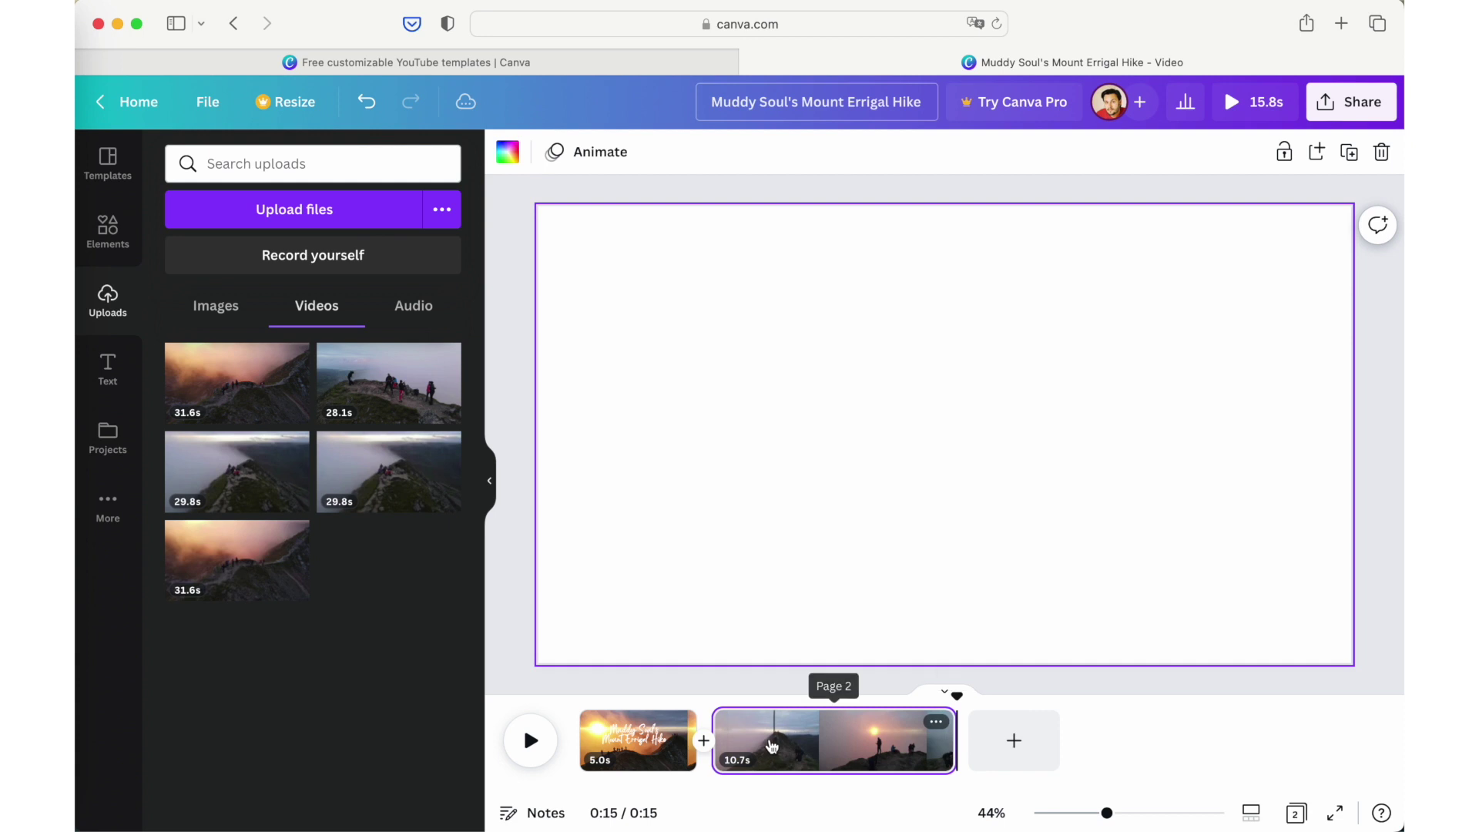
{"action": "left_click_drag", "start_coordinate": [734, 734], "coordinate": [841, 740]}
{"action": "mouse_move", "coordinate": [720, 730]}
{"action": "left_mouse_down"}
{"action": "mouse_move", "coordinate": [684, 732]}
{"action": "mouse_move", "coordinate": [737, 724]}
{"action": "mouse_move", "coordinate": [721, 720]}
{"action": "left_mouse_up"}
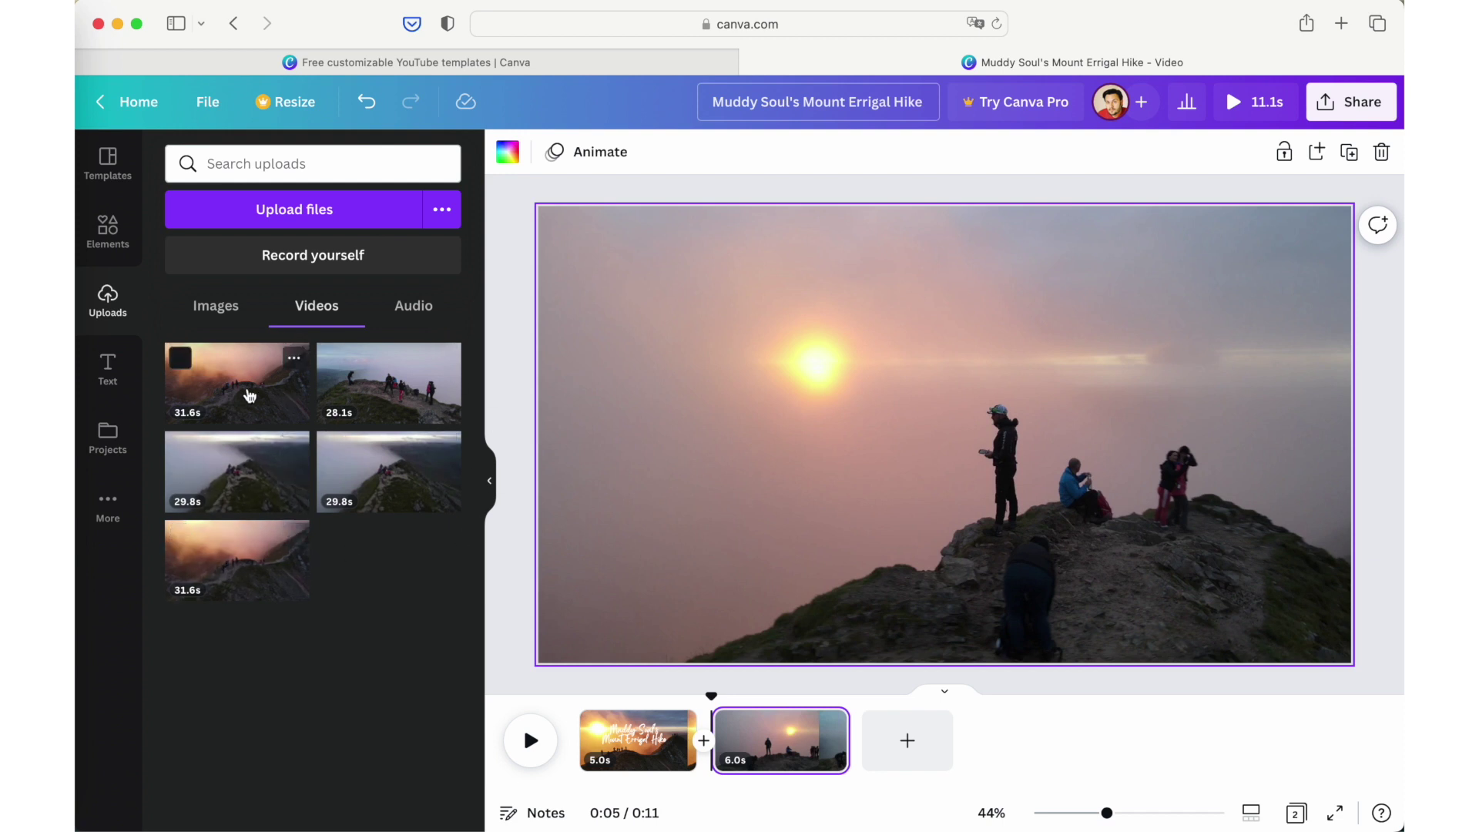
Step: Add a 29.8-second uploaded video to the timeline as page 3 and trim it to 12.1 seconds
{"action": "left_click_drag", "start_coordinate": [366, 483], "coordinate": [912, 755]}
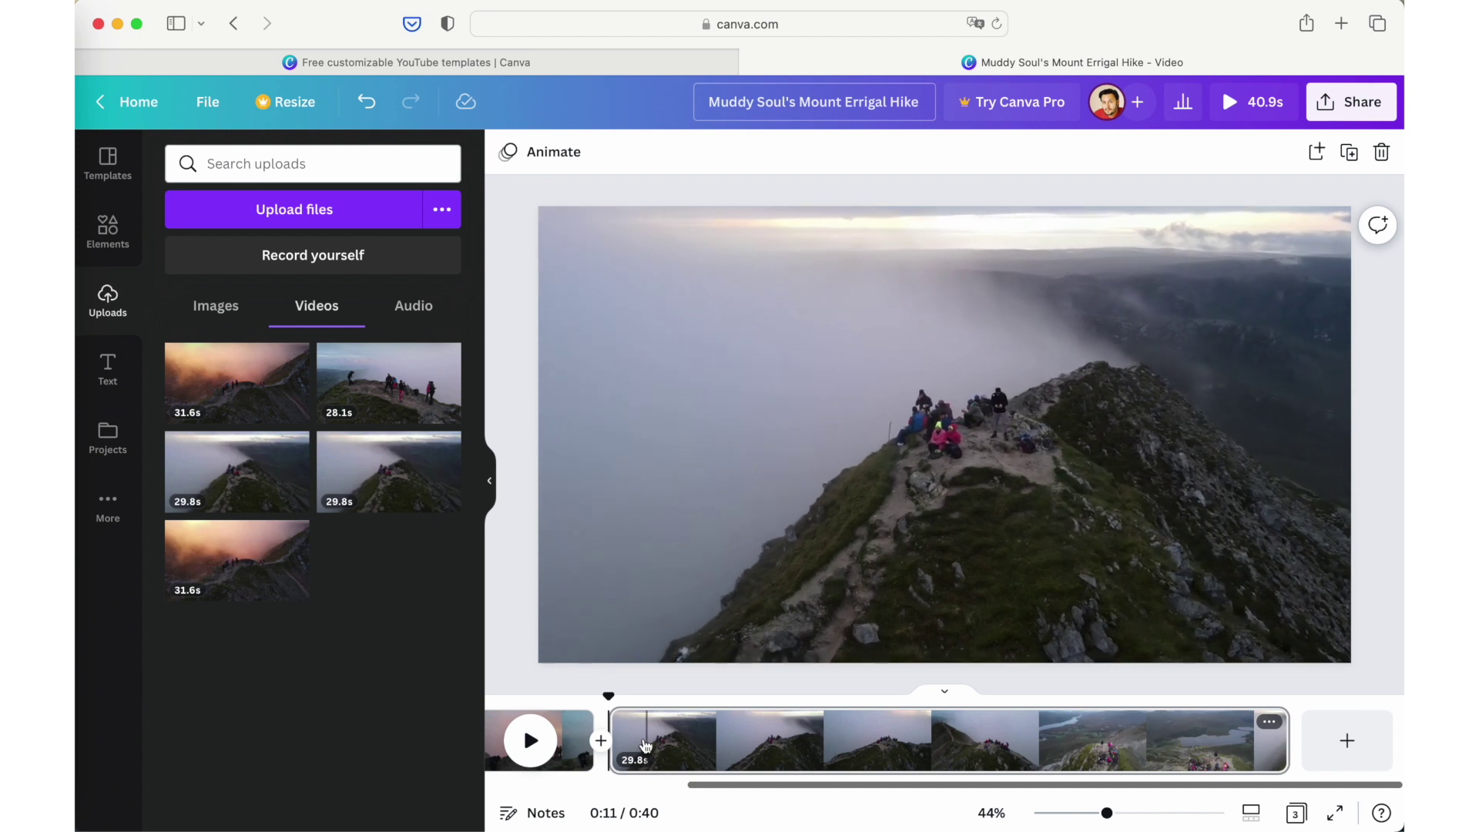
{"action": "left_click", "coordinate": [621, 734]}
{"action": "left_click_drag", "start_coordinate": [618, 730], "coordinate": [807, 736]}
{"action": "left_click_drag", "start_coordinate": [1153, 740], "coordinate": [1012, 748]}
{"action": "left_click", "coordinate": [1012, 749]}
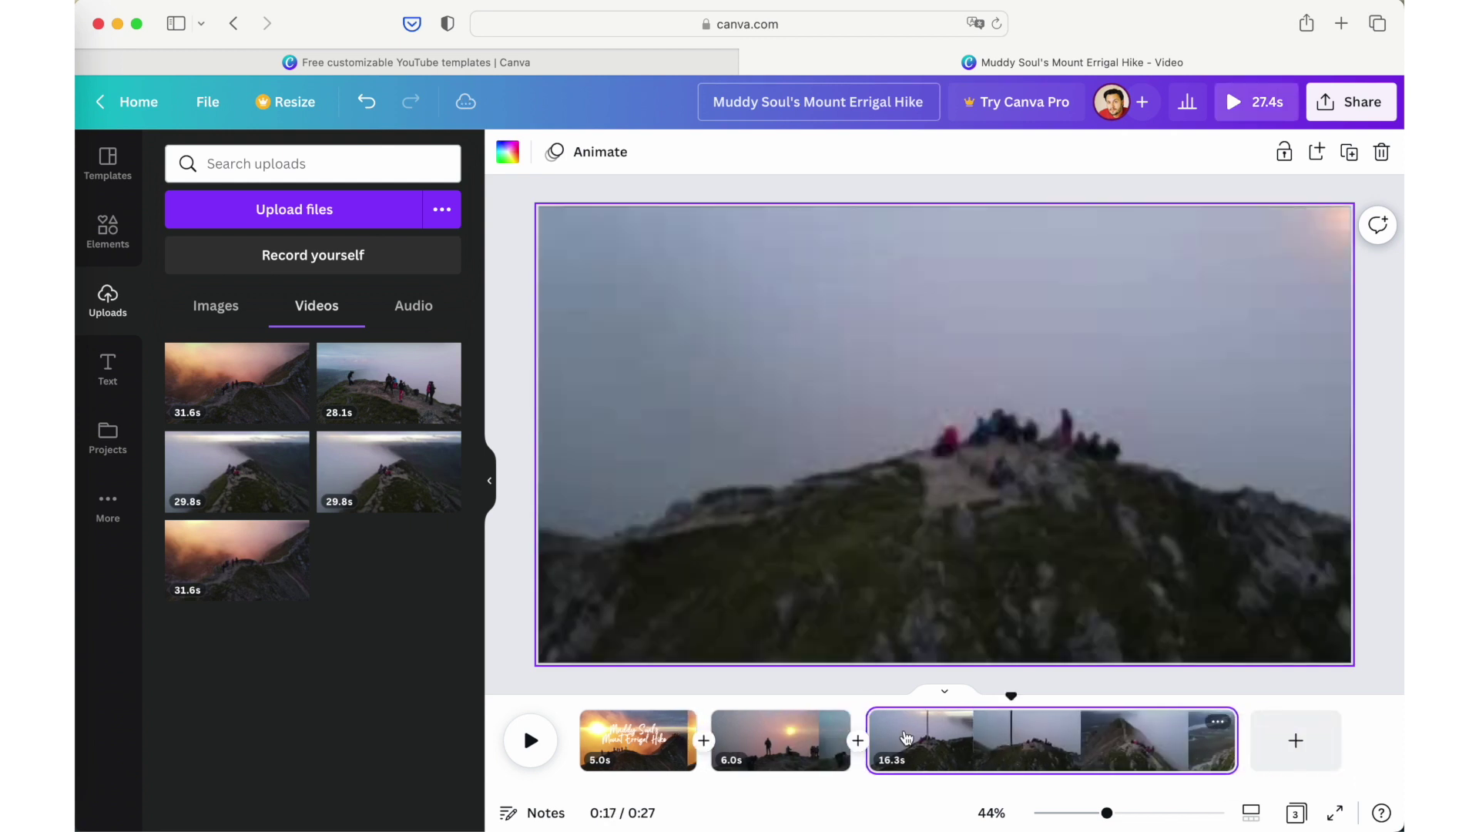
{"action": "left_click_drag", "start_coordinate": [869, 728], "coordinate": [965, 732]}
{"action": "left_click", "coordinate": [1105, 738]}
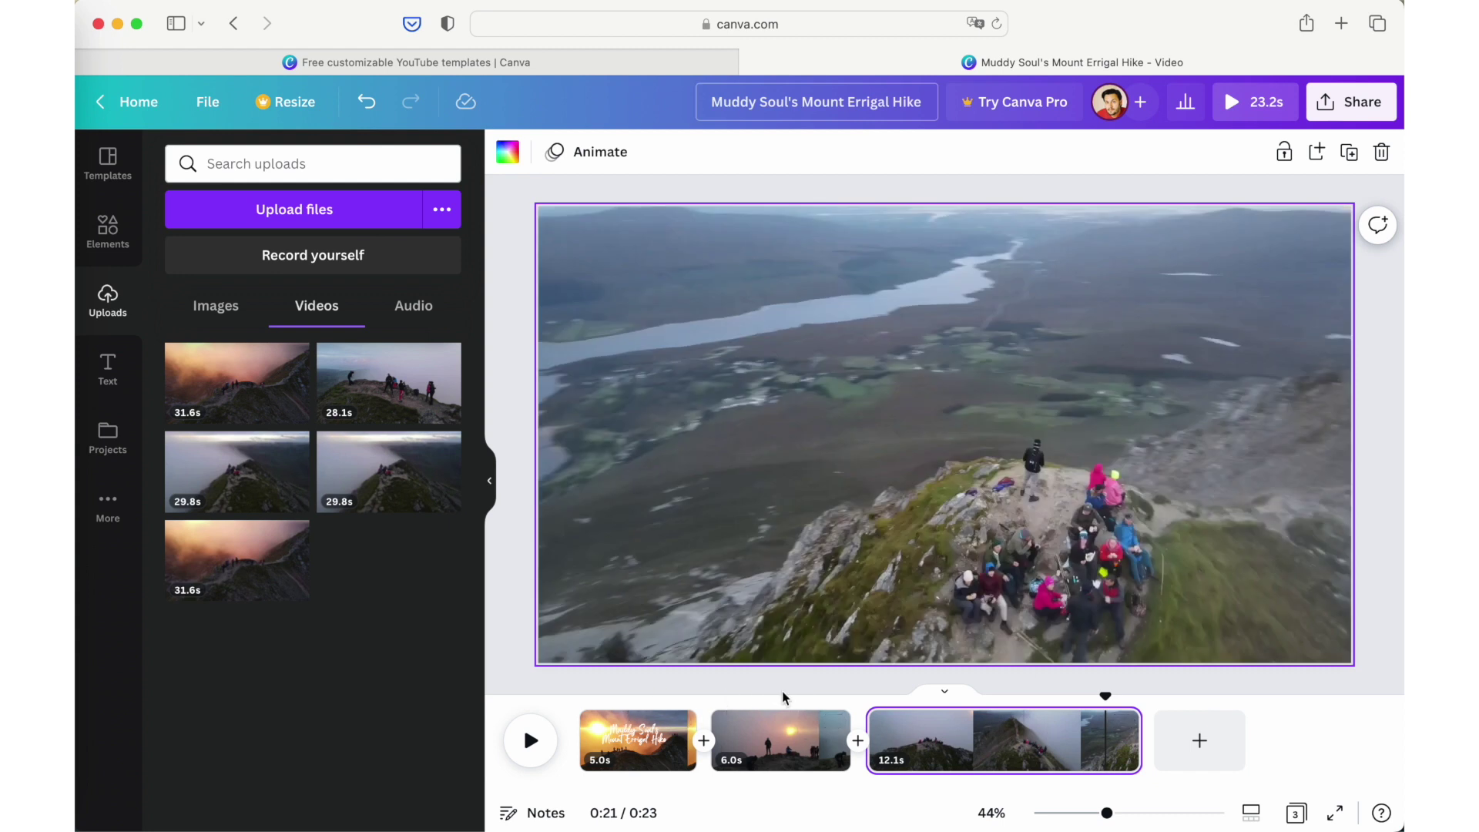
Step: Move the 12.1-second clip ahead of the sunset clip to become page 2 and trim both its ends to 6.0 seconds
{"action": "left_click_drag", "start_coordinate": [945, 741], "coordinate": [847, 744]}
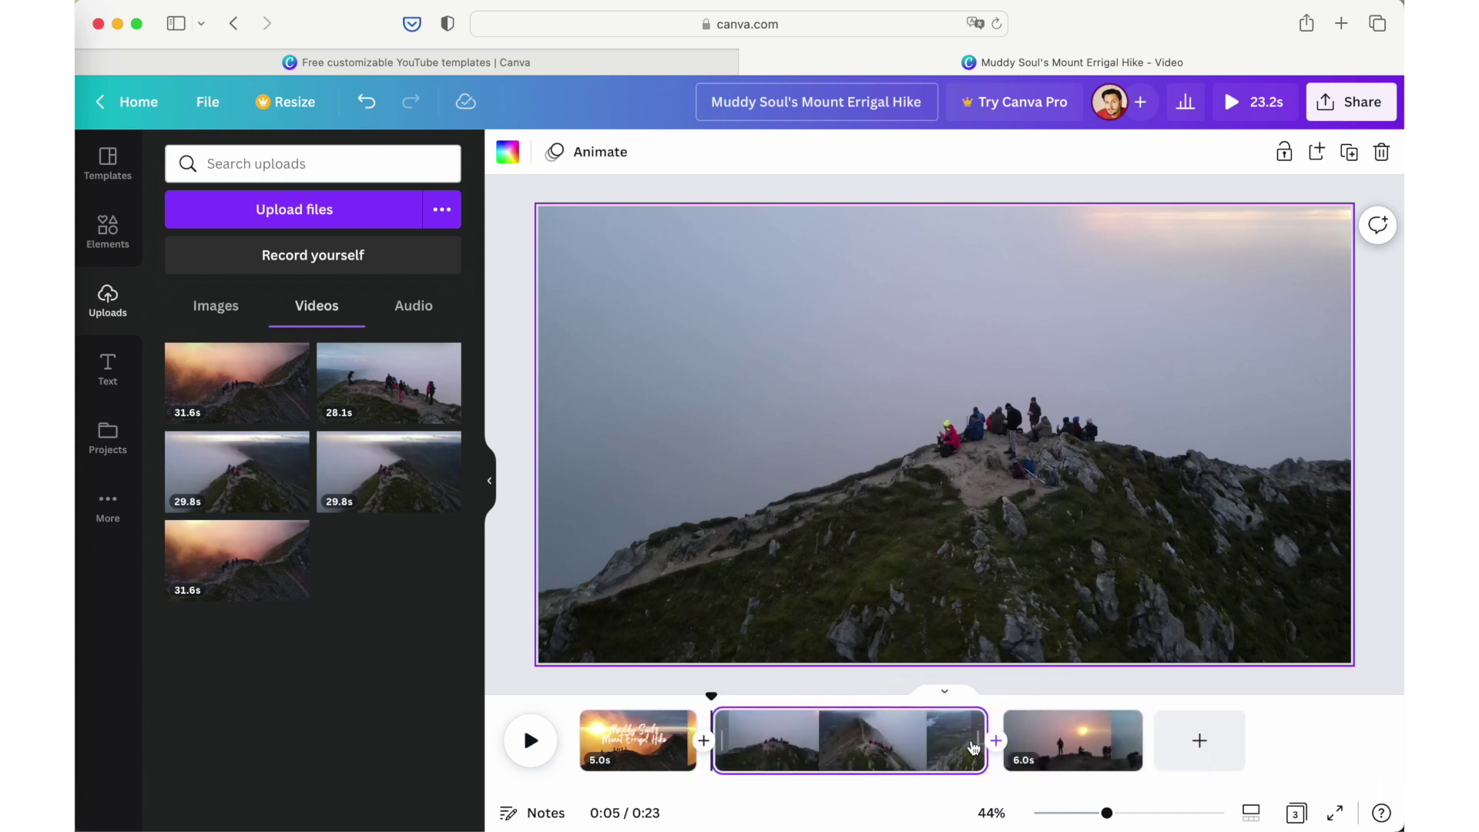
{"action": "left_click", "coordinate": [807, 746]}
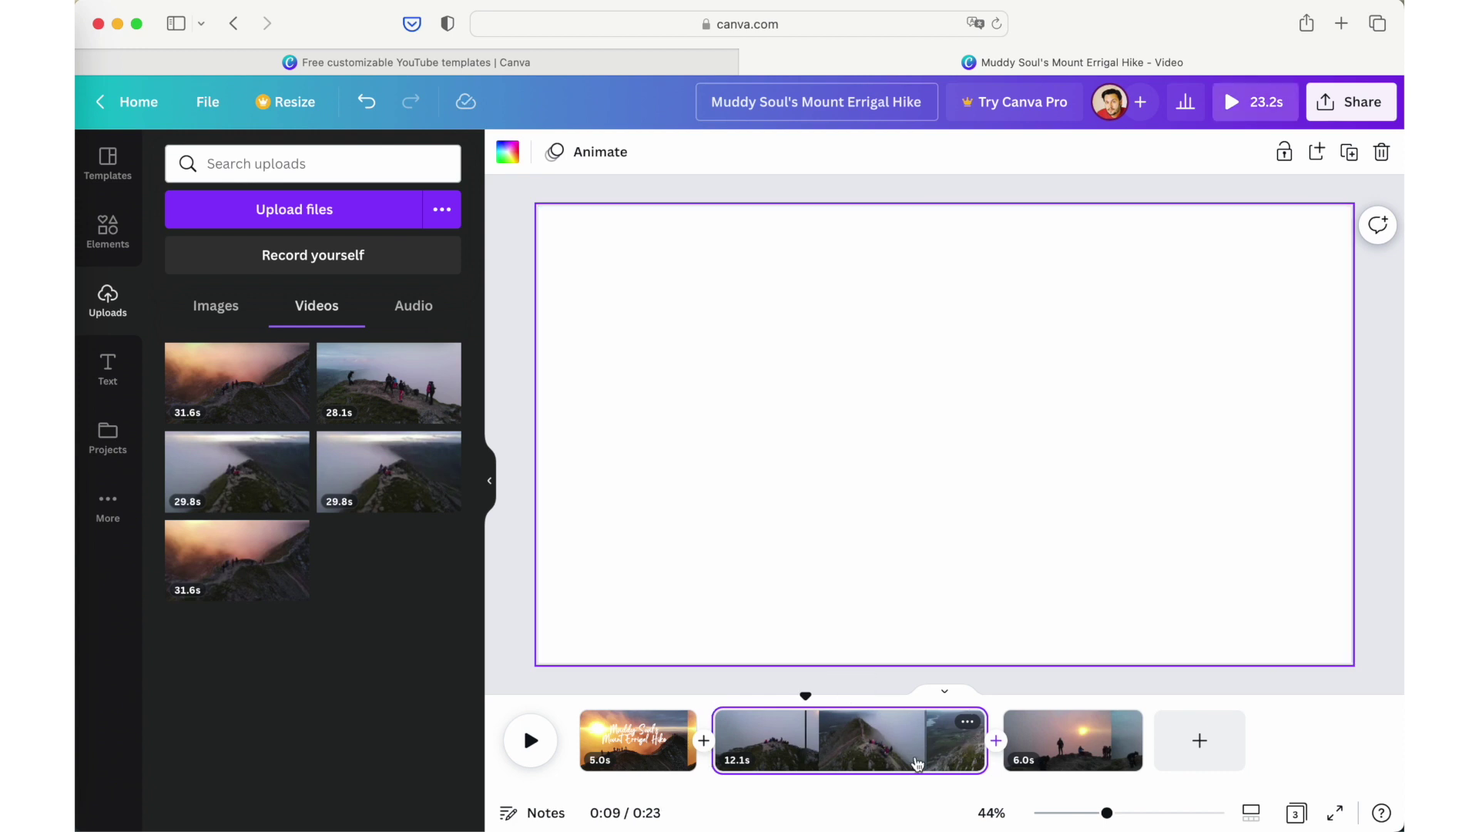
{"action": "left_click_drag", "start_coordinate": [718, 724], "coordinate": [778, 732]}
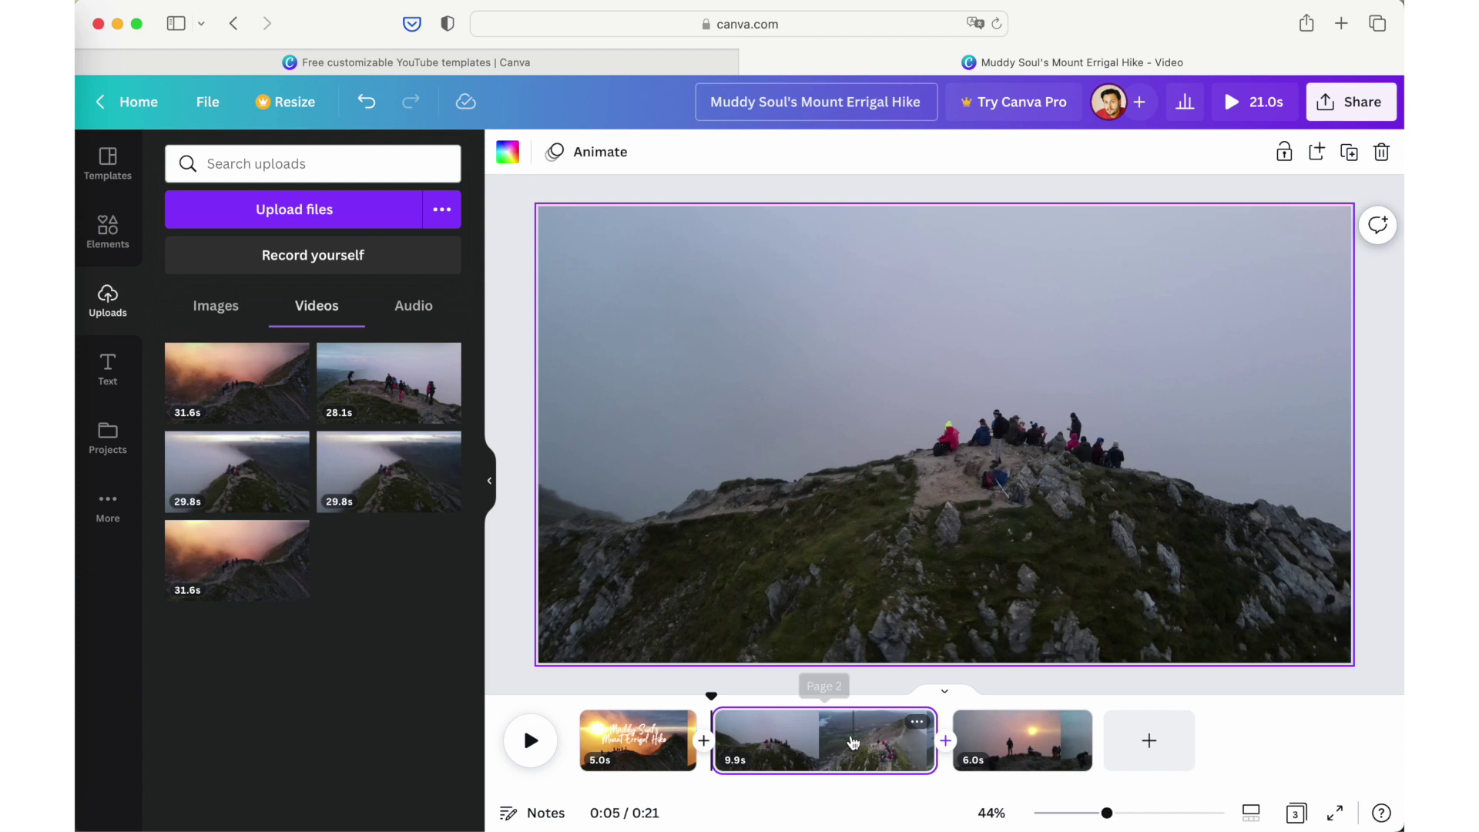
{"action": "left_click", "coordinate": [853, 741]}
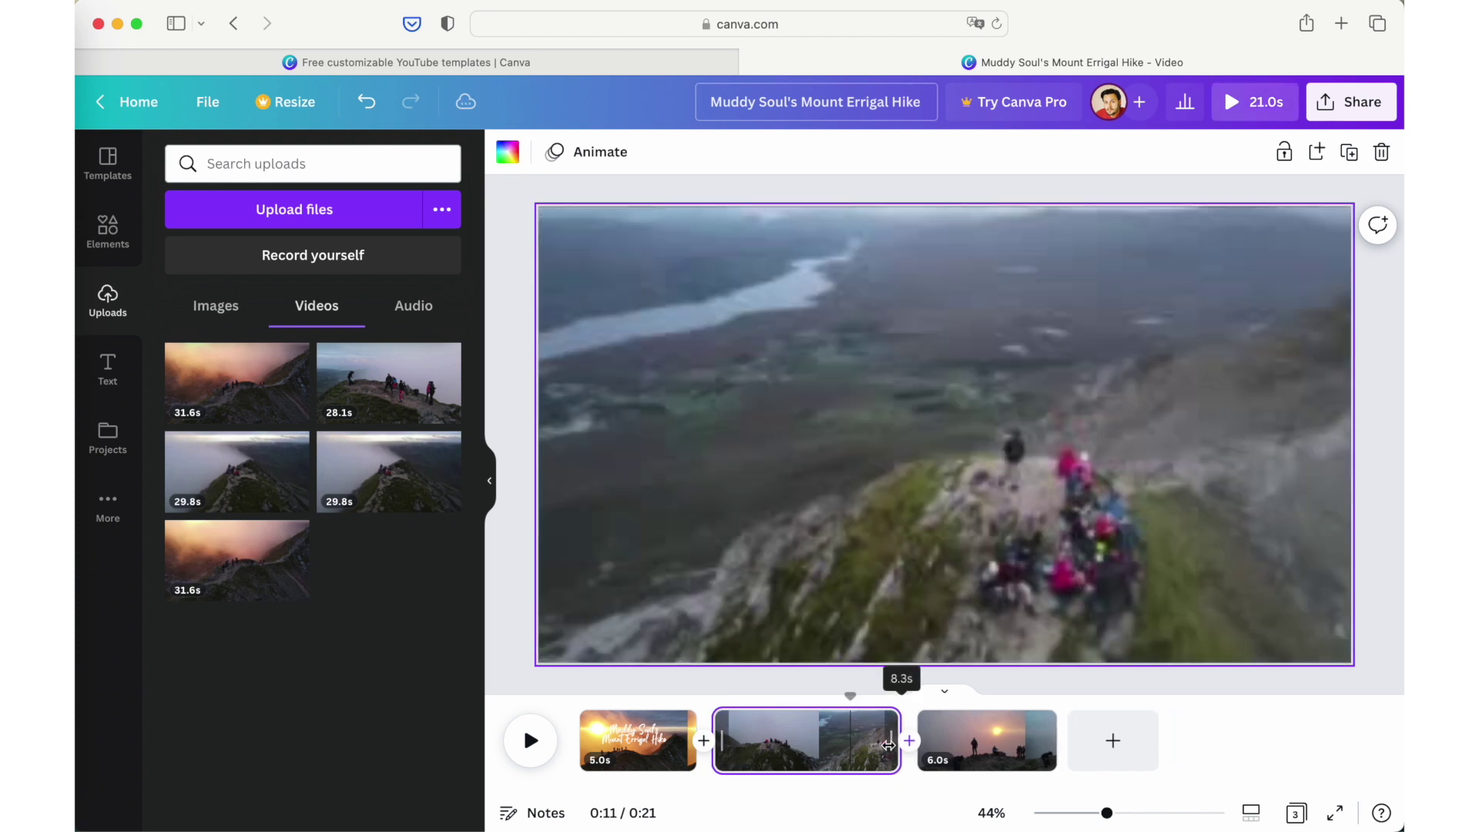
{"action": "left_click_drag", "start_coordinate": [923, 747], "coordinate": [838, 749]}
{"action": "left_click", "coordinate": [941, 758]}
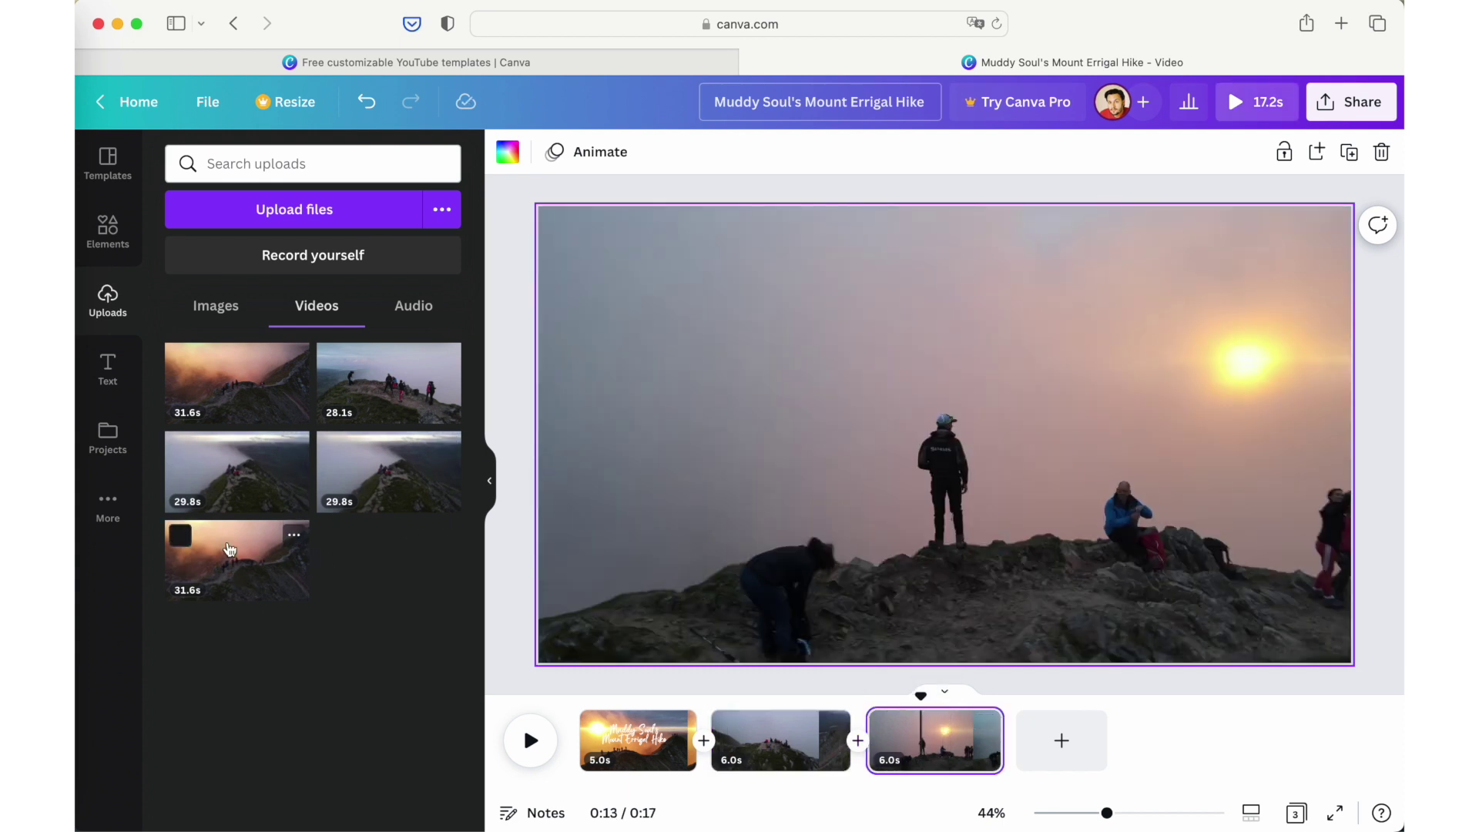
Step: Add a 29.8-second upload as page 4, trimmed to 5.4 seconds, and a 31.6-second upload as page 5, trimmed to 5.0 seconds
{"action": "left_click_drag", "start_coordinate": [389, 471], "coordinate": [1025, 740]}
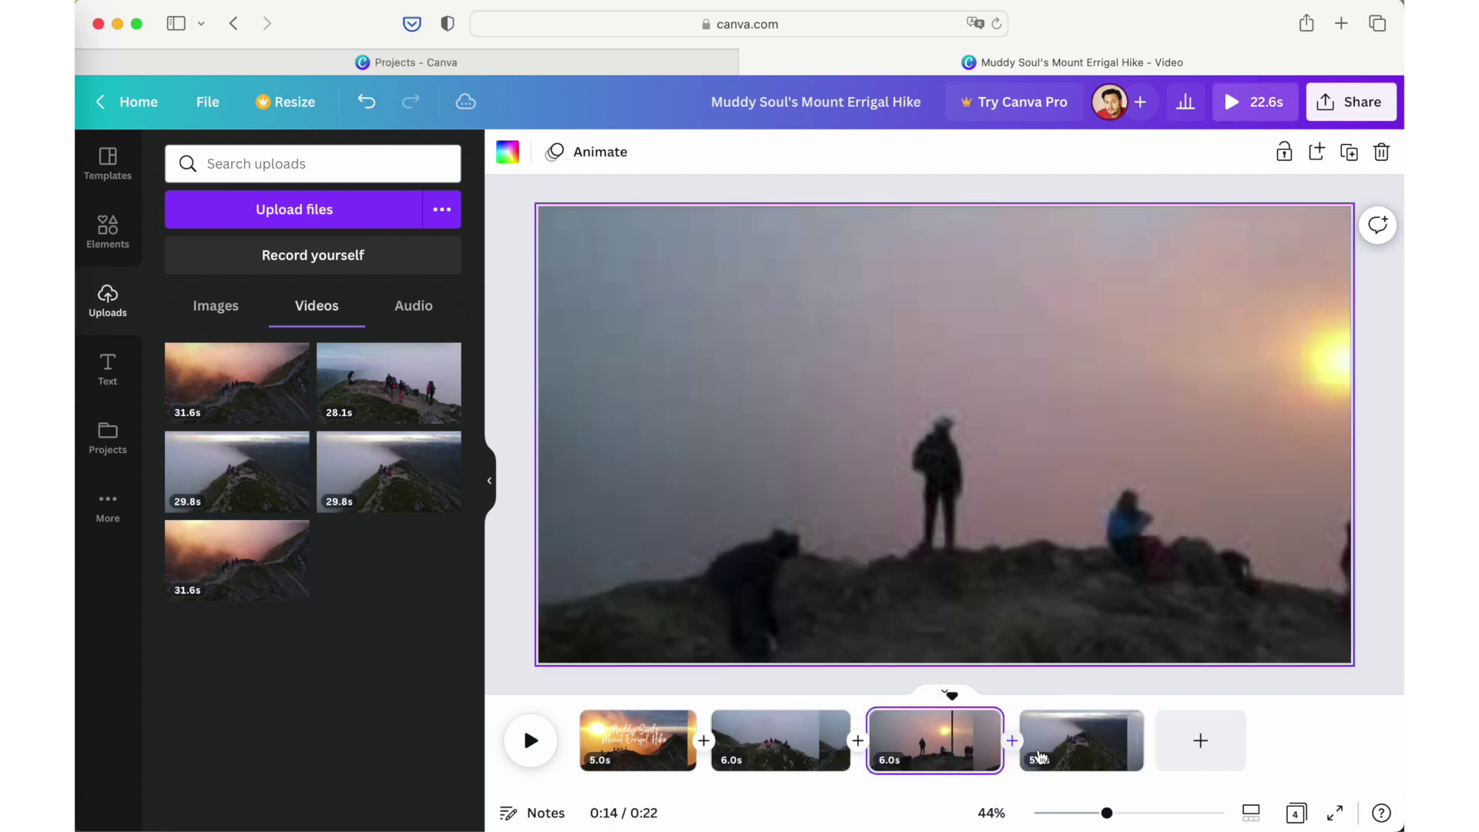
{"action": "left_click", "coordinate": [1079, 752]}
{"action": "left_click", "coordinate": [928, 739]}
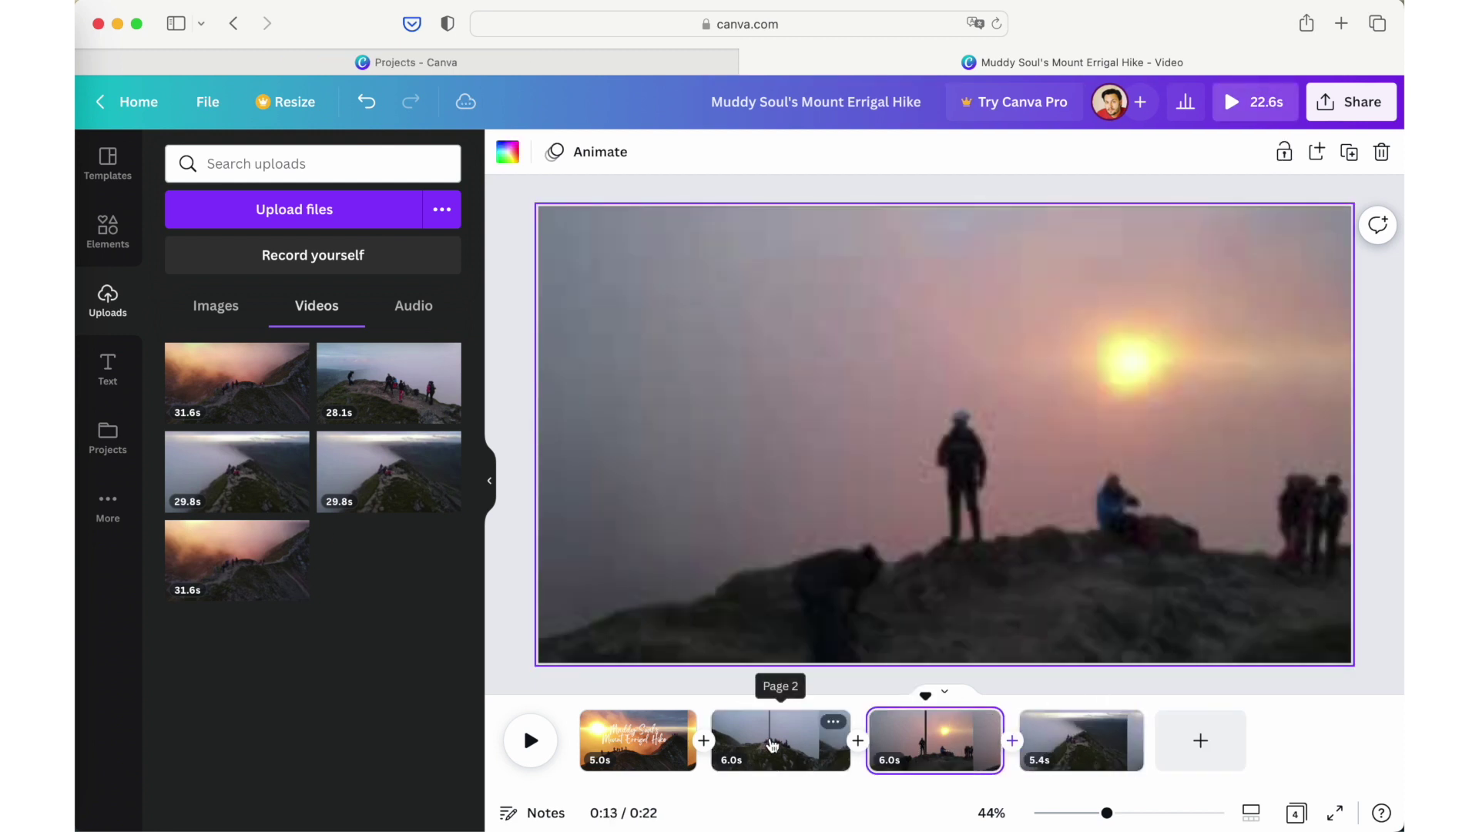
{"action": "left_click", "coordinate": [772, 745]}
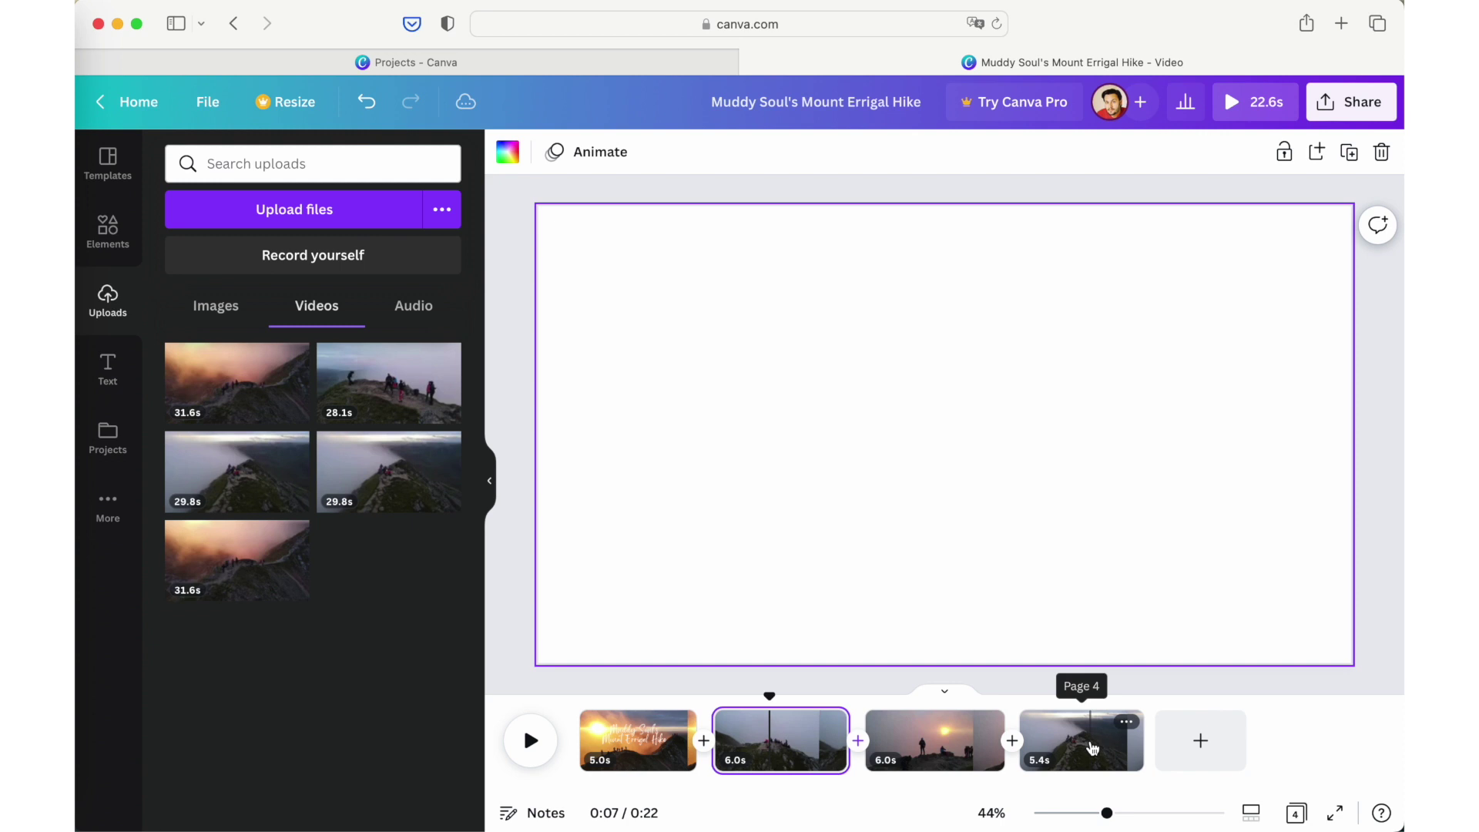
{"action": "left_click", "coordinate": [1092, 748]}
{"action": "left_click_drag", "start_coordinate": [307, 541], "coordinate": [1088, 741]}
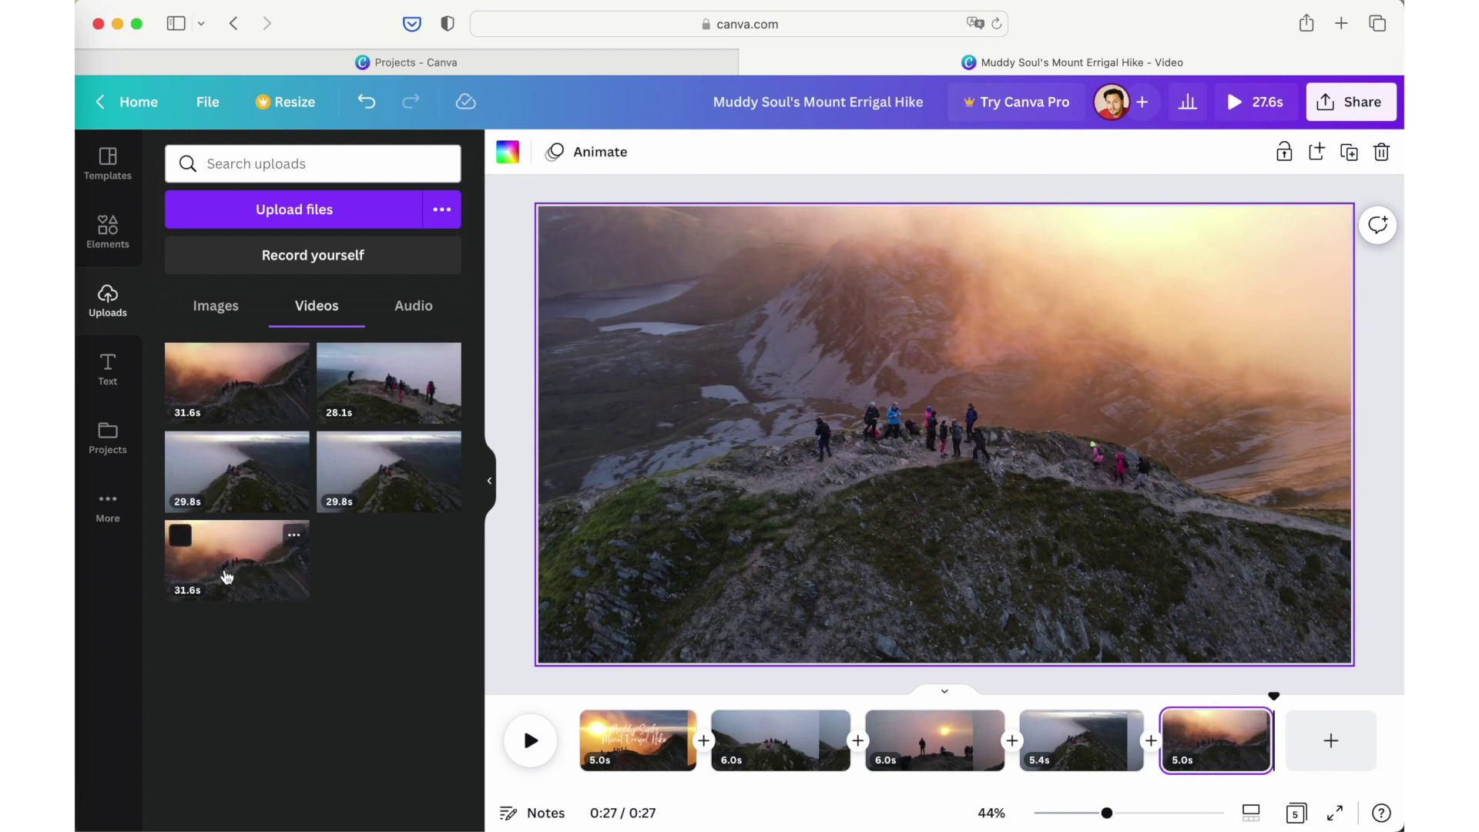
Step: Add the 31.6-second uploaded video as page 6, trim both its ends to 5.0 seconds, and preview the video
{"action": "left_click_drag", "start_coordinate": [226, 570], "coordinate": [1336, 761]}
{"action": "left_click", "coordinate": [1337, 761]}
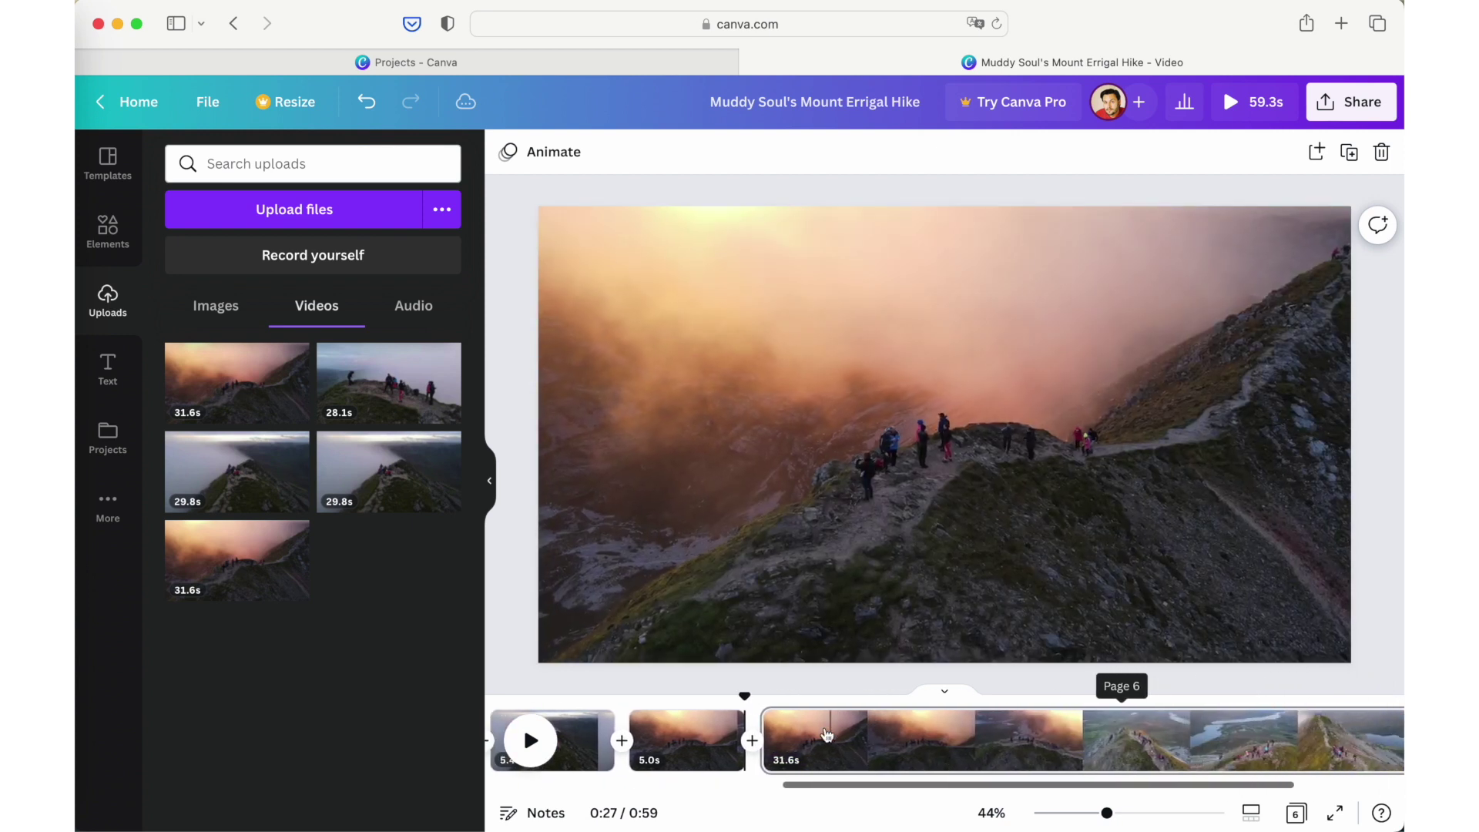
{"action": "left_click_drag", "start_coordinate": [772, 725], "coordinate": [1098, 764]}
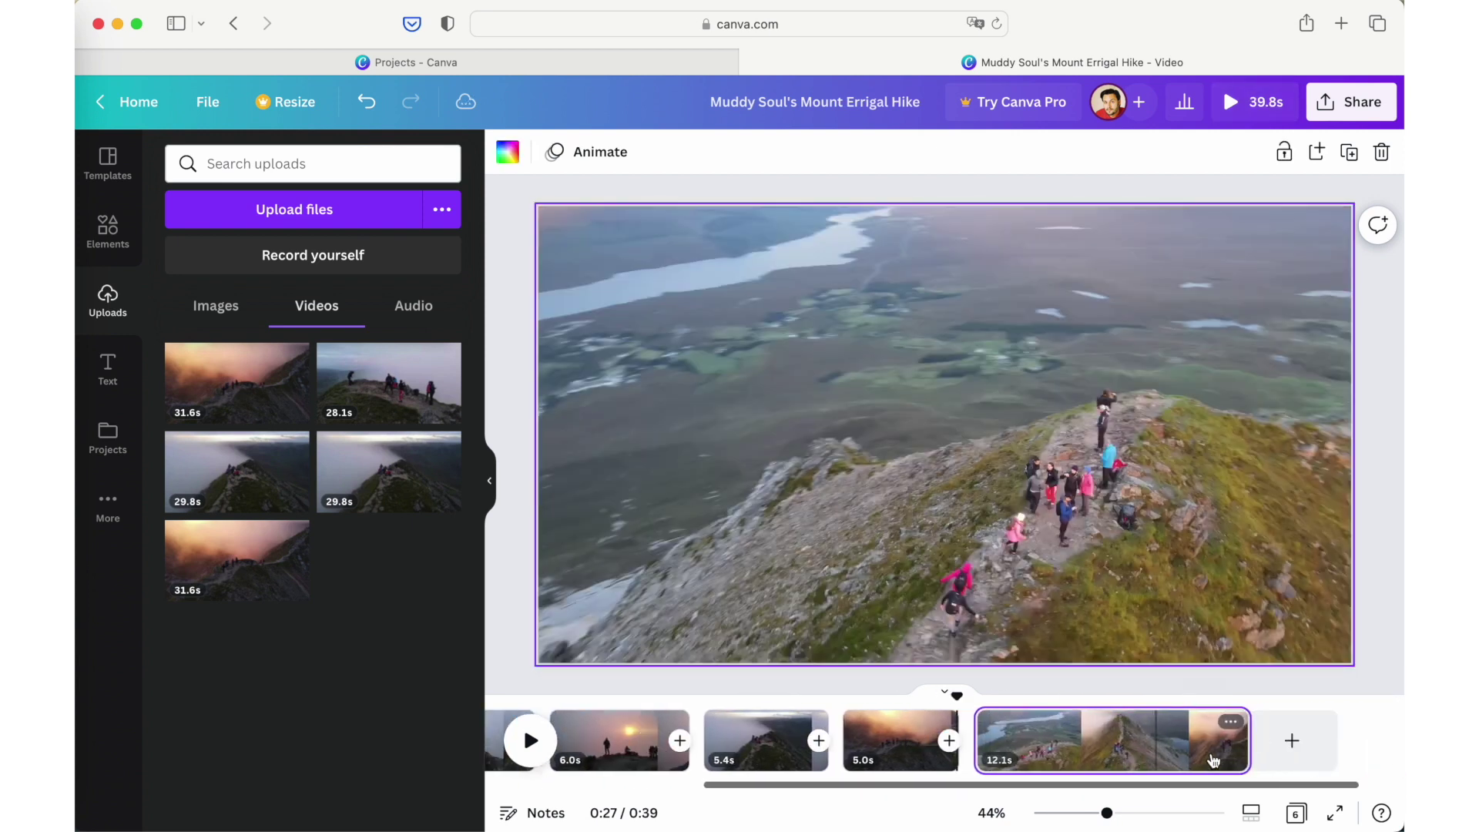
{"action": "left_click_drag", "start_coordinate": [1286, 741], "coordinate": [1222, 744]}
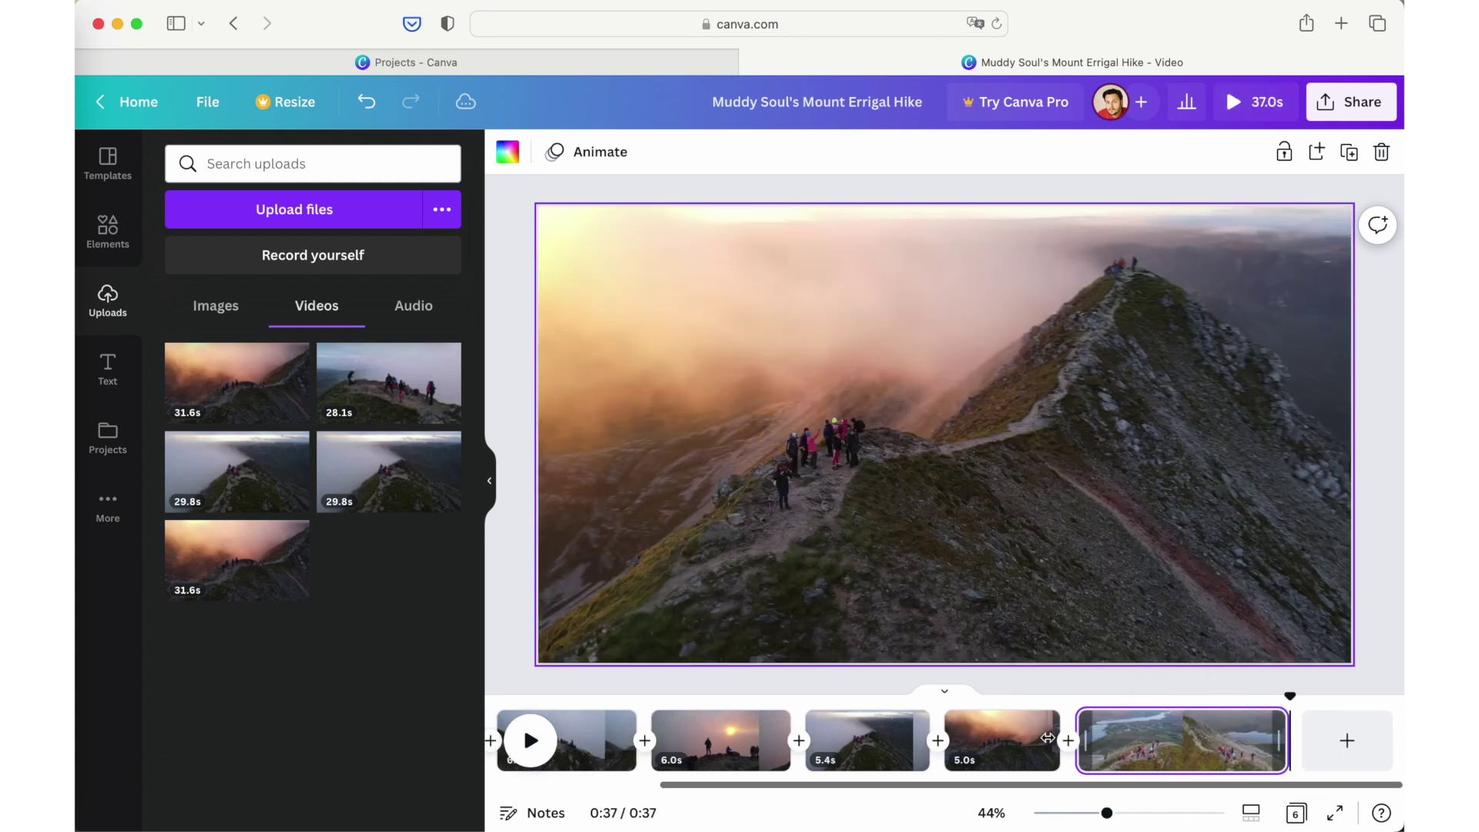
{"action": "left_click_drag", "start_coordinate": [1083, 732], "coordinate": [1161, 733]}
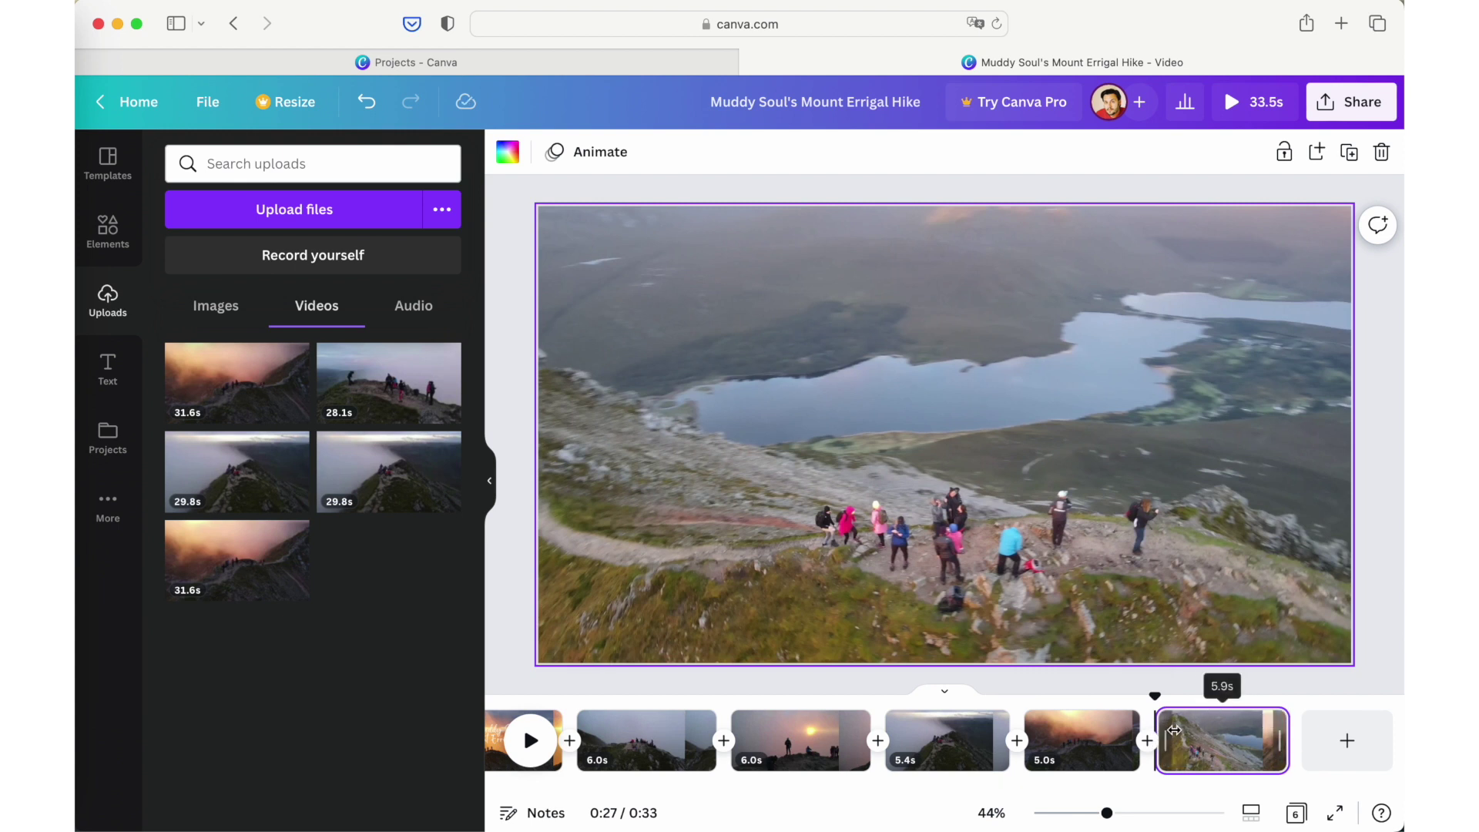
{"action": "key", "text": "space"}
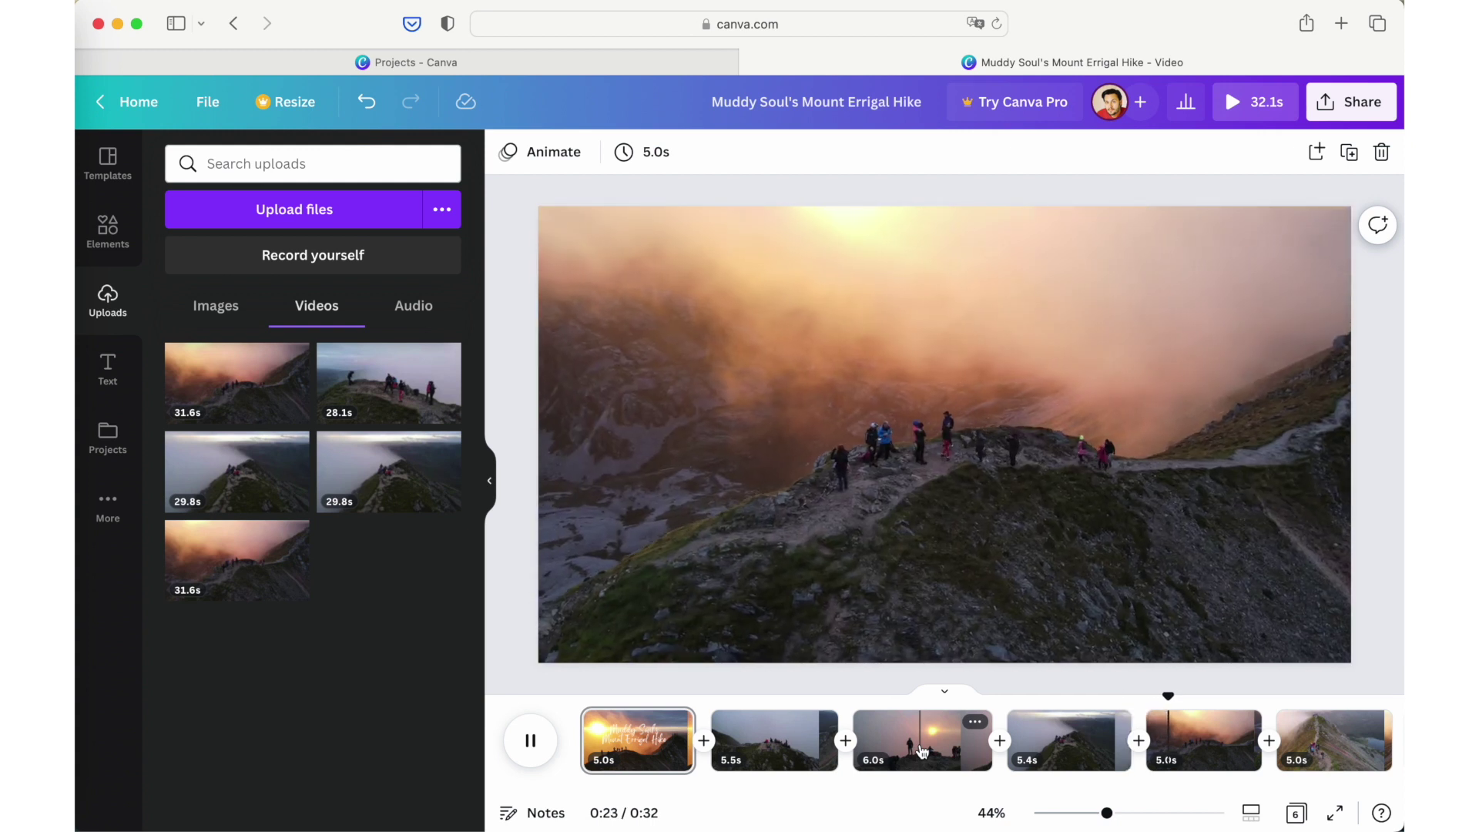
{"action": "key", "text": "space"}
Step: Trim page 4 to 4.5 seconds, page 3 to 5.2 seconds, page 2 to 5.1 seconds and page 5 to 4.6 seconds
{"action": "left_click_drag", "start_coordinate": [1011, 726], "coordinate": [1032, 725]}
{"action": "left_click_drag", "start_coordinate": [861, 724], "coordinate": [874, 726]}
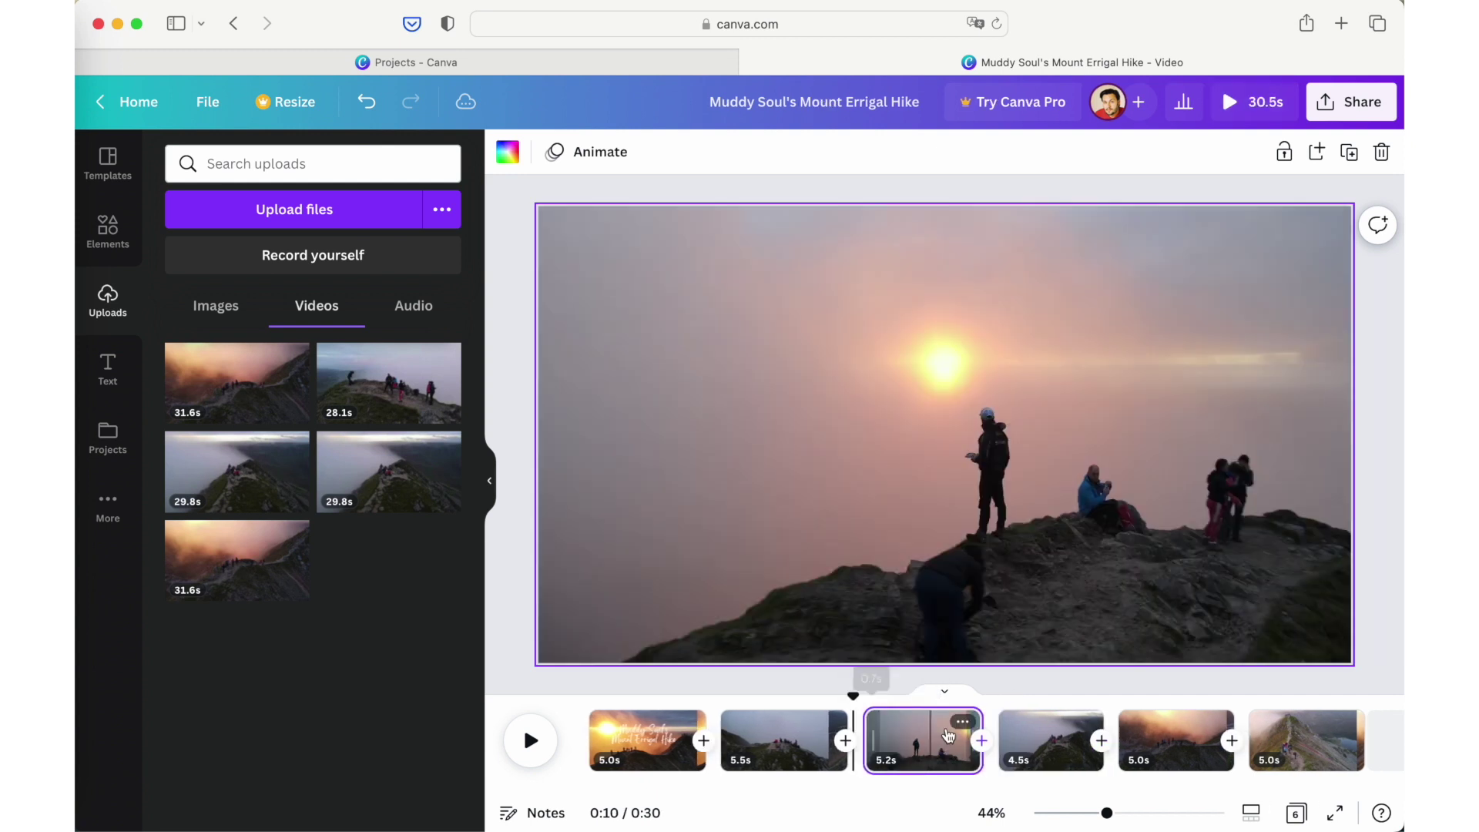
{"action": "left_click_drag", "start_coordinate": [828, 718], "coordinate": [823, 719]}
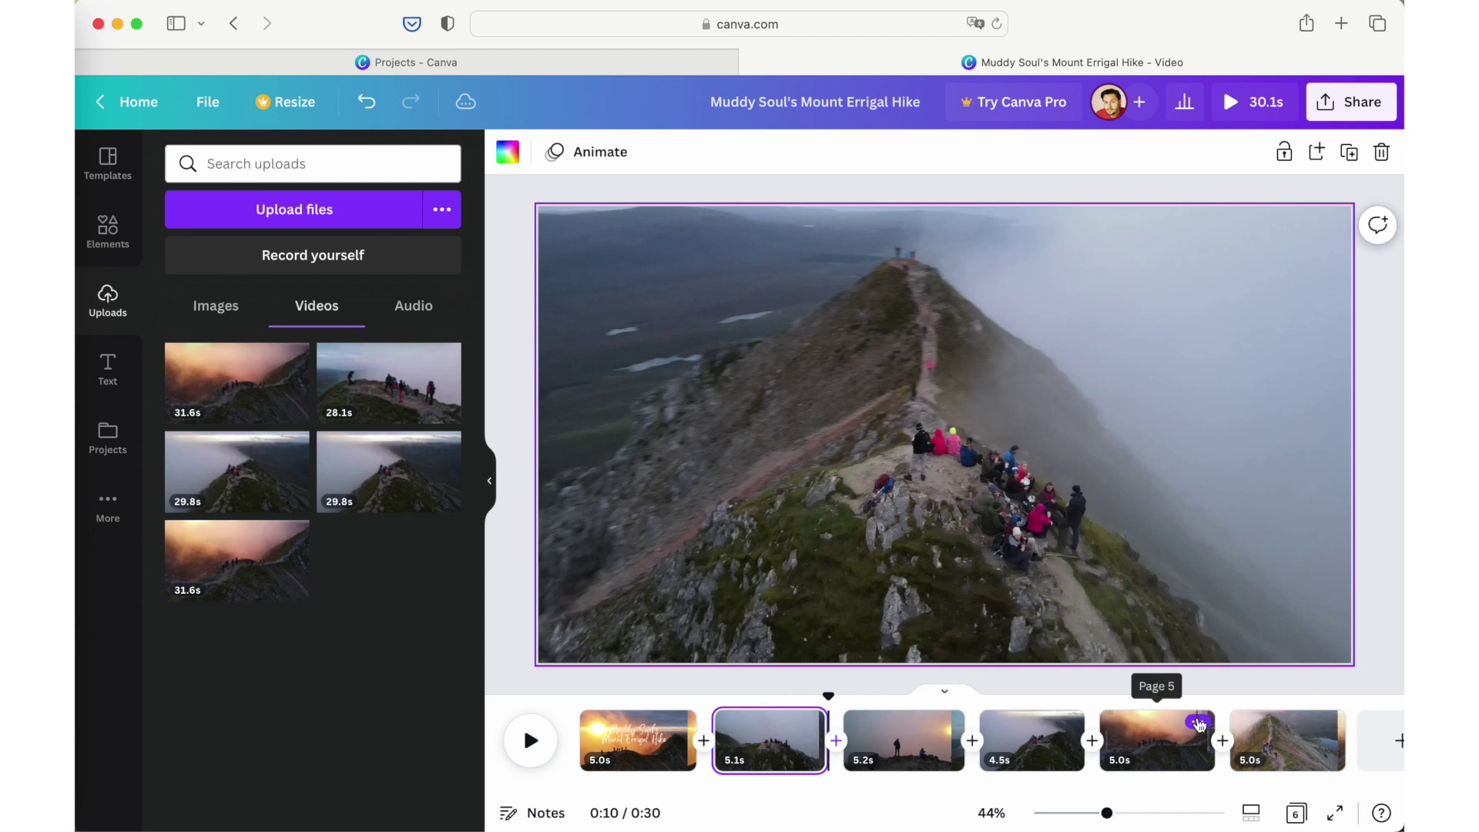
{"action": "left_click_drag", "start_coordinate": [1210, 719], "coordinate": [1202, 720]}
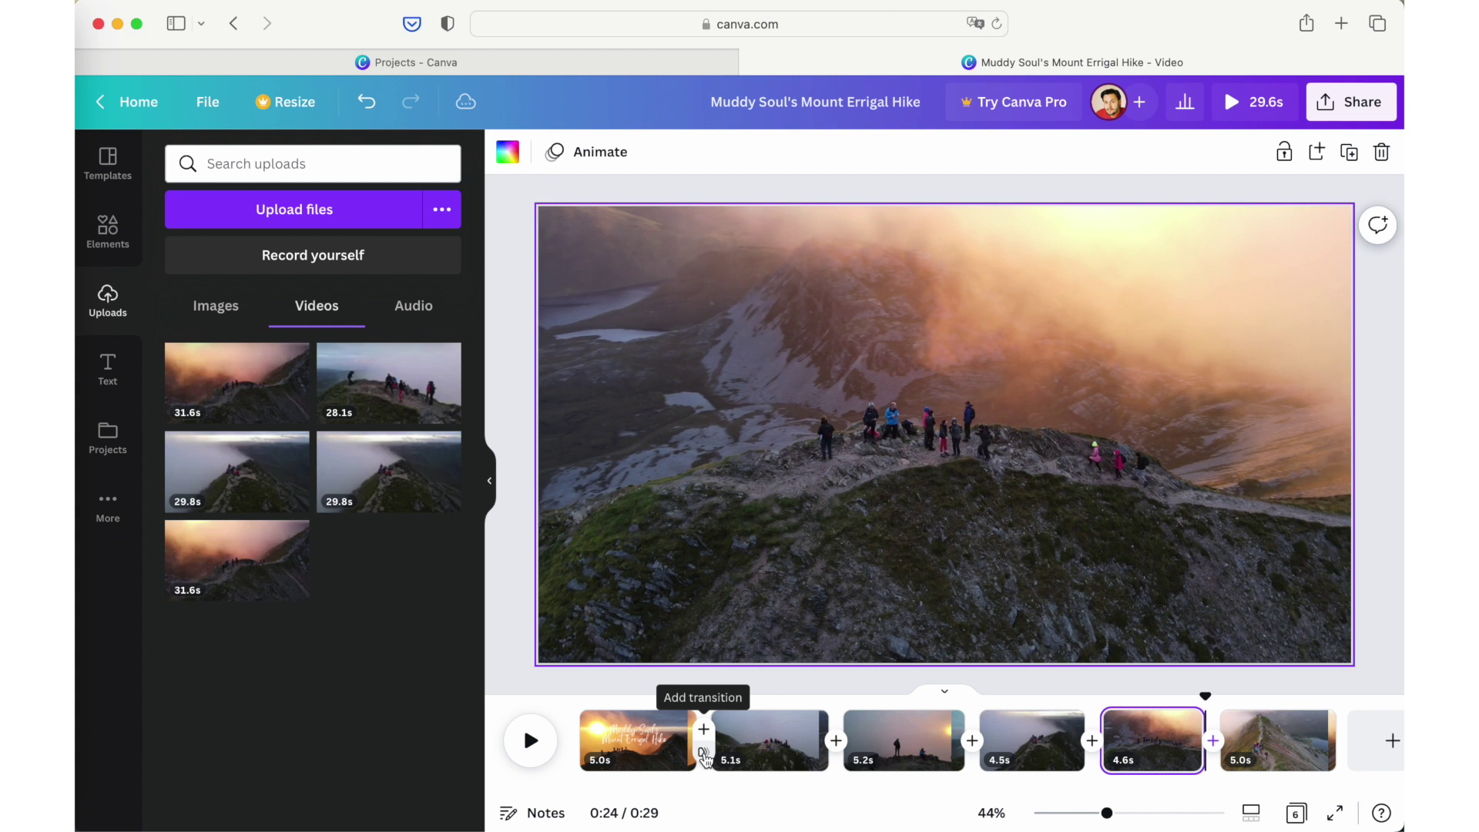
Step: Add 2.2-second Dissolve transitions between pages 1 and 2 and between pages 2 and 3
{"action": "left_click", "coordinate": [704, 751]}
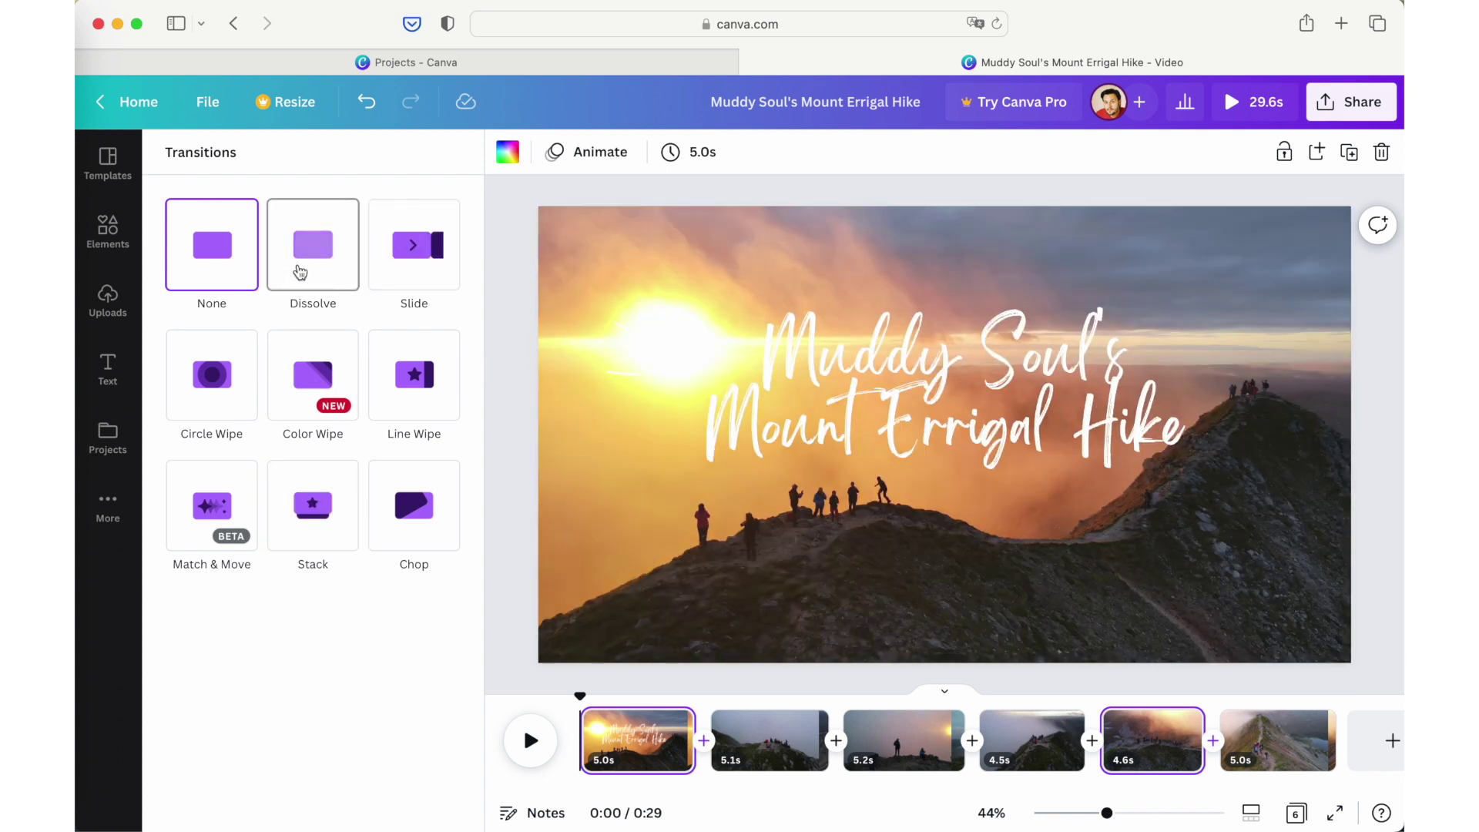
{"action": "left_click", "coordinate": [300, 272]}
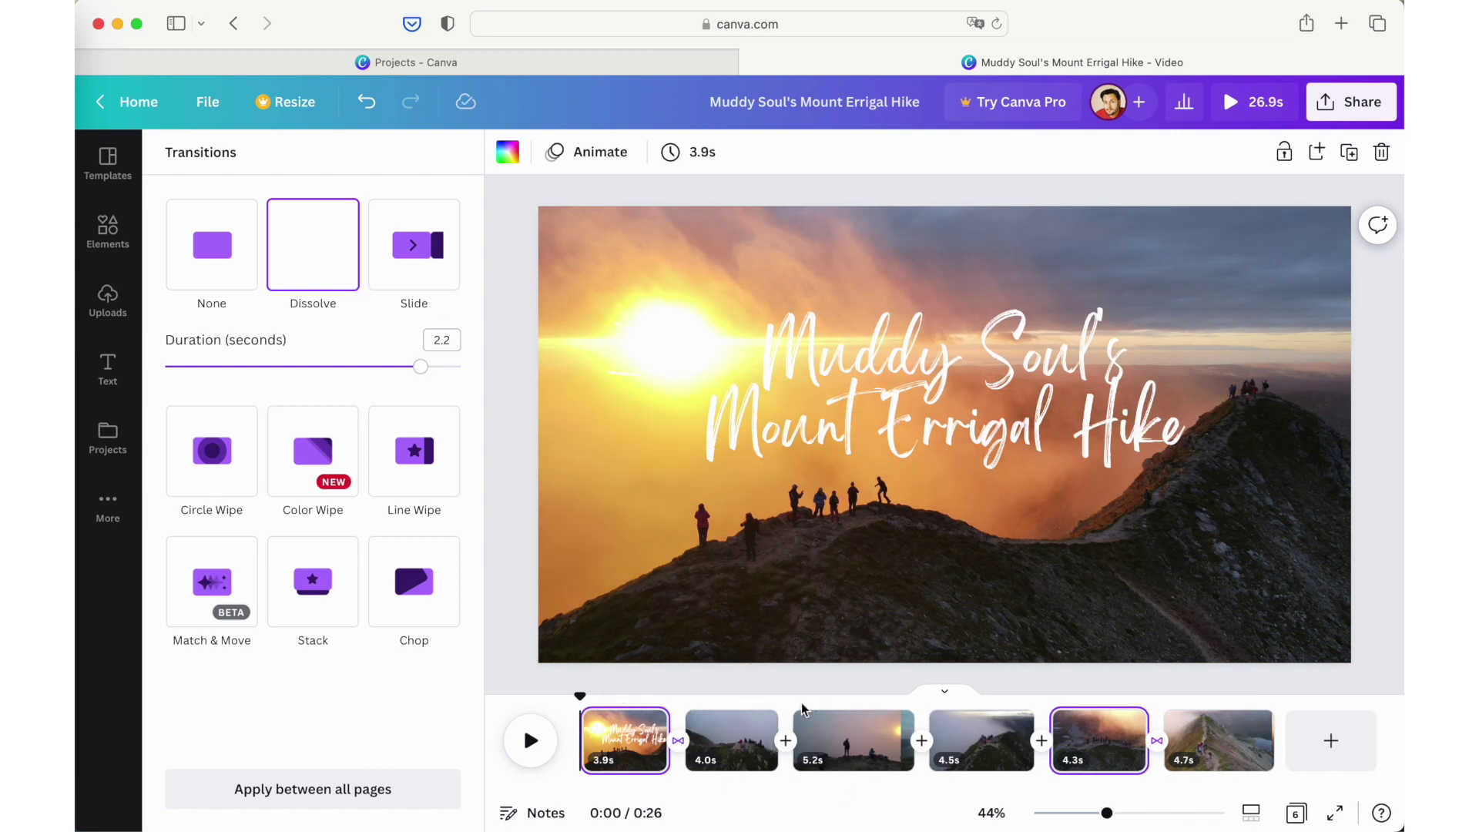
{"action": "left_click", "coordinate": [786, 751]}
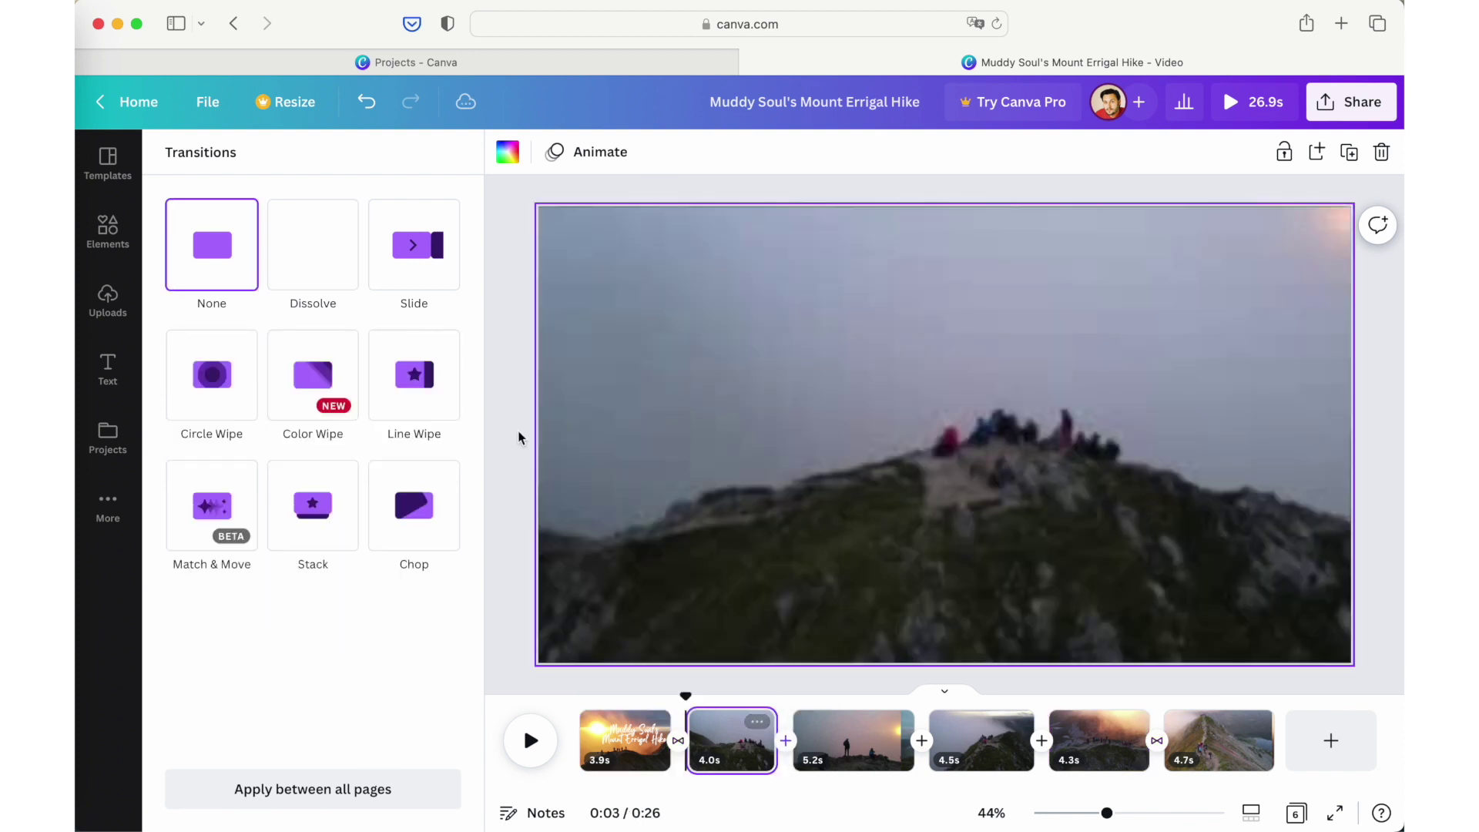
{"action": "left_click", "coordinate": [313, 244]}
{"action": "left_click_drag", "start_coordinate": [420, 366], "coordinate": [293, 370]}
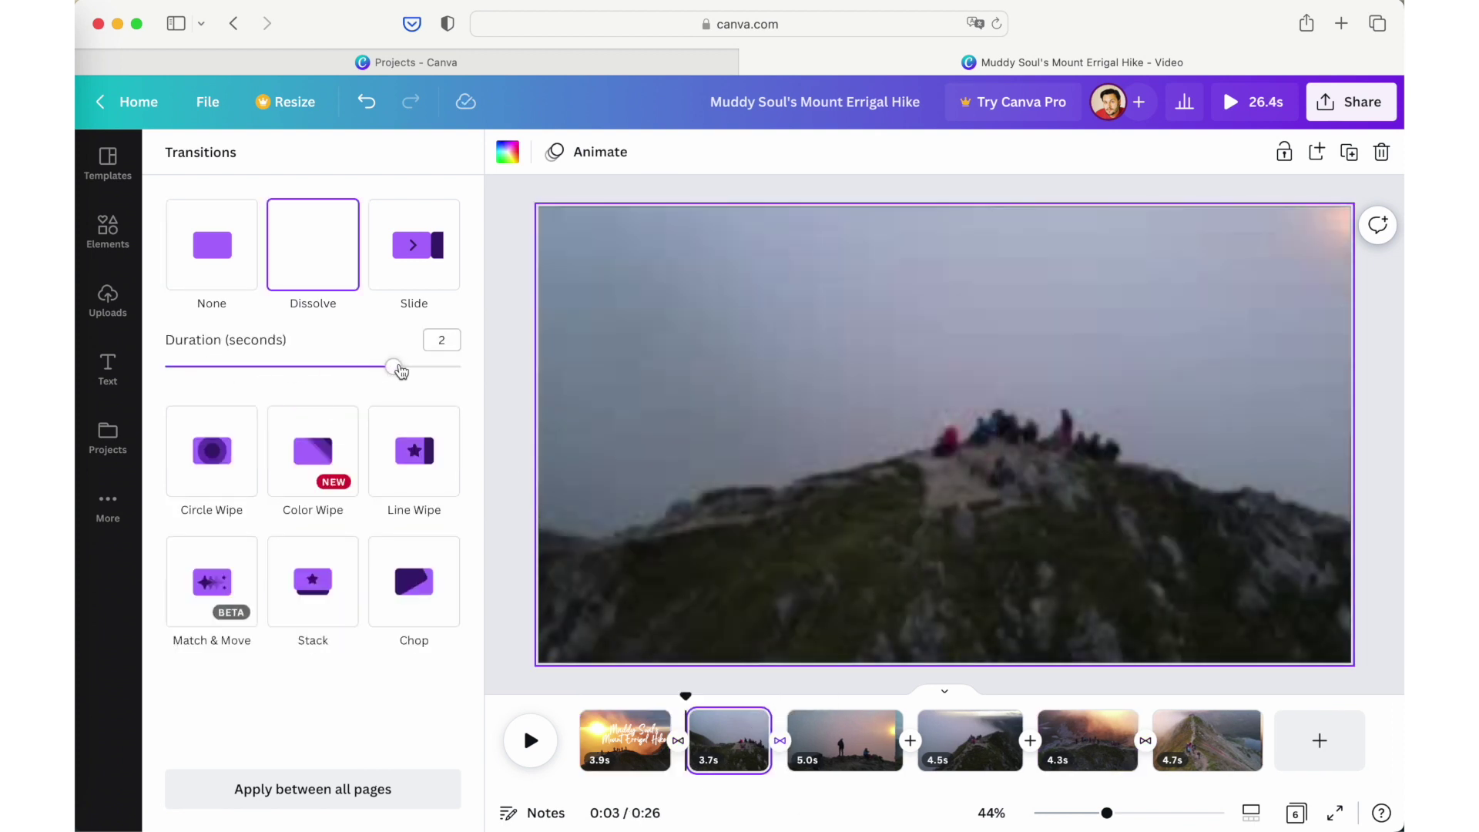
{"action": "left_click_drag", "start_coordinate": [400, 371], "coordinate": [414, 369]}
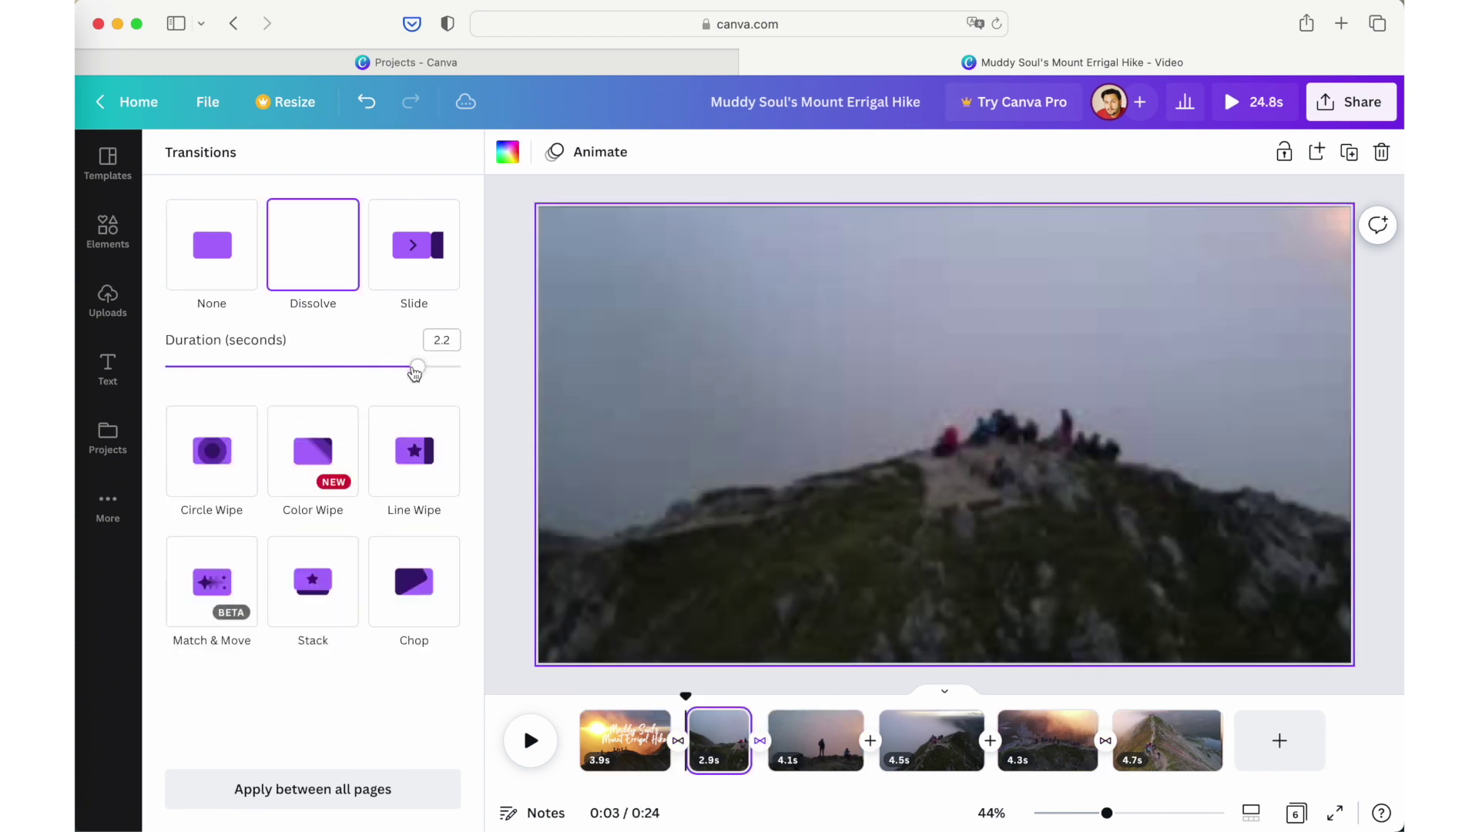
Step: Add Dissolve transitions between pages 3 and 4 and between pages 4 and 5, matching the length of the earlier transitions
{"action": "left_click", "coordinate": [865, 740]}
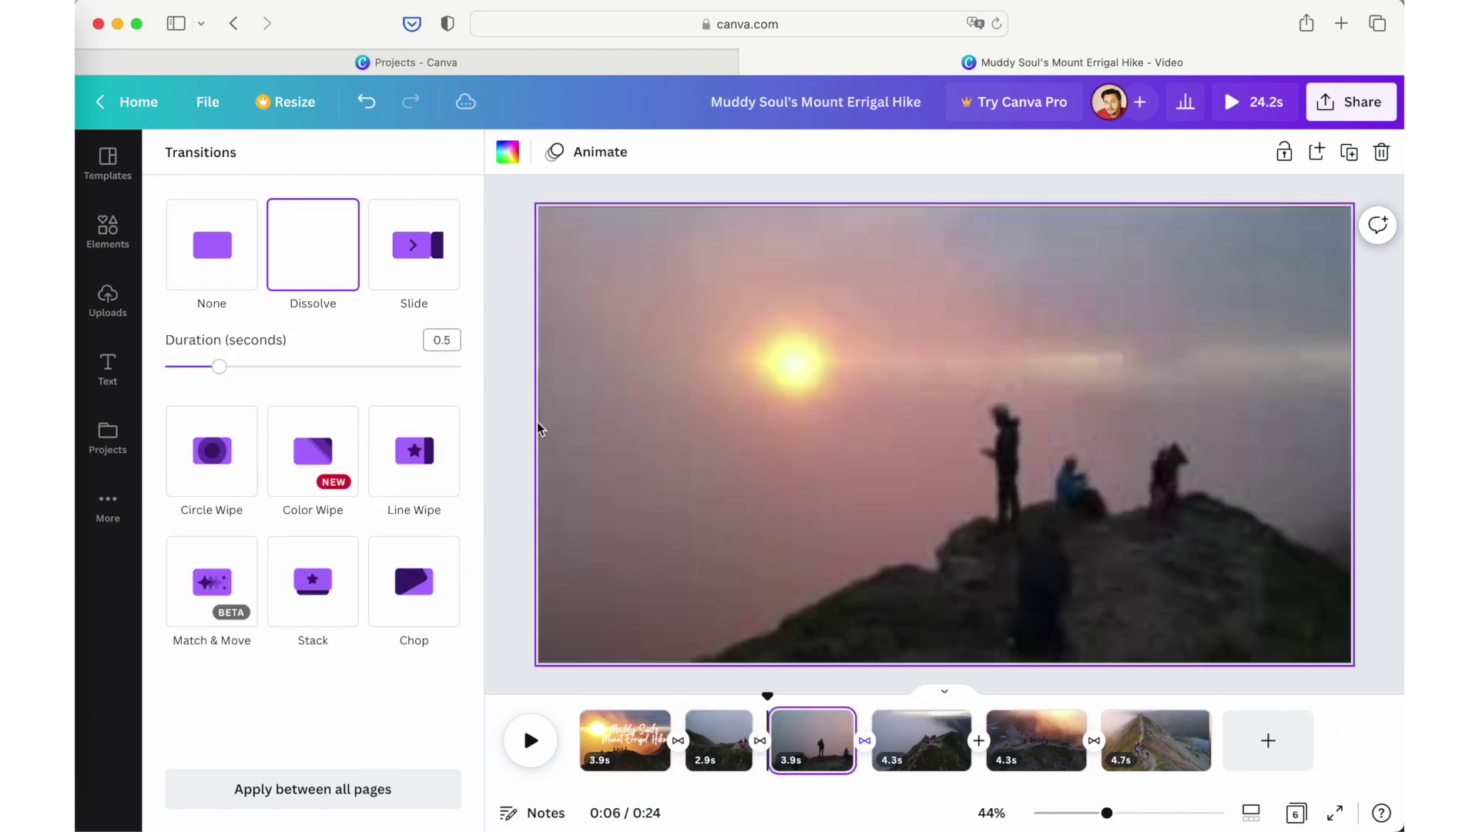
{"action": "left_click", "coordinate": [357, 369]}
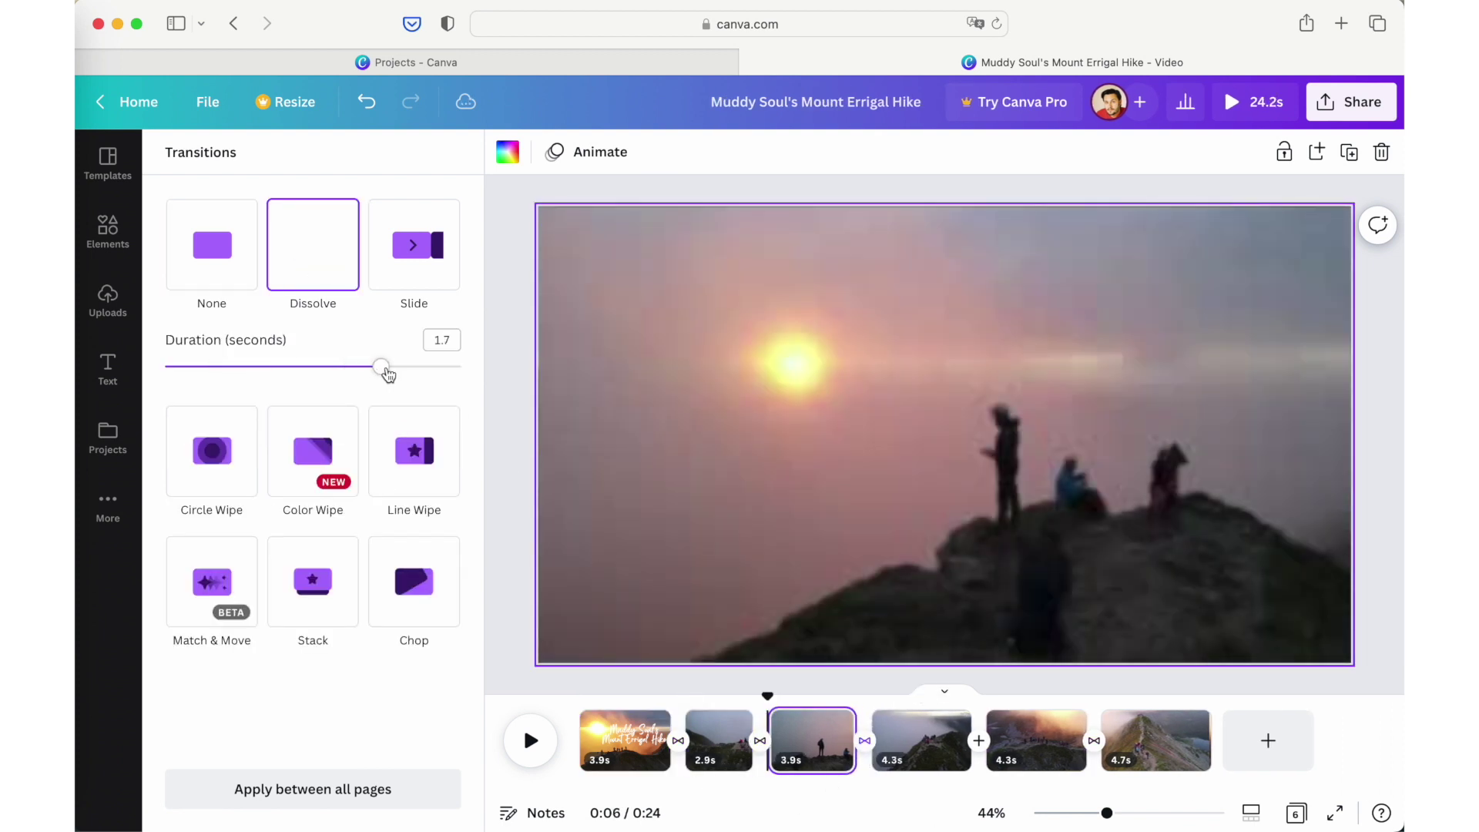
{"action": "left_click", "coordinate": [940, 748]}
{"action": "left_click", "coordinate": [421, 368]}
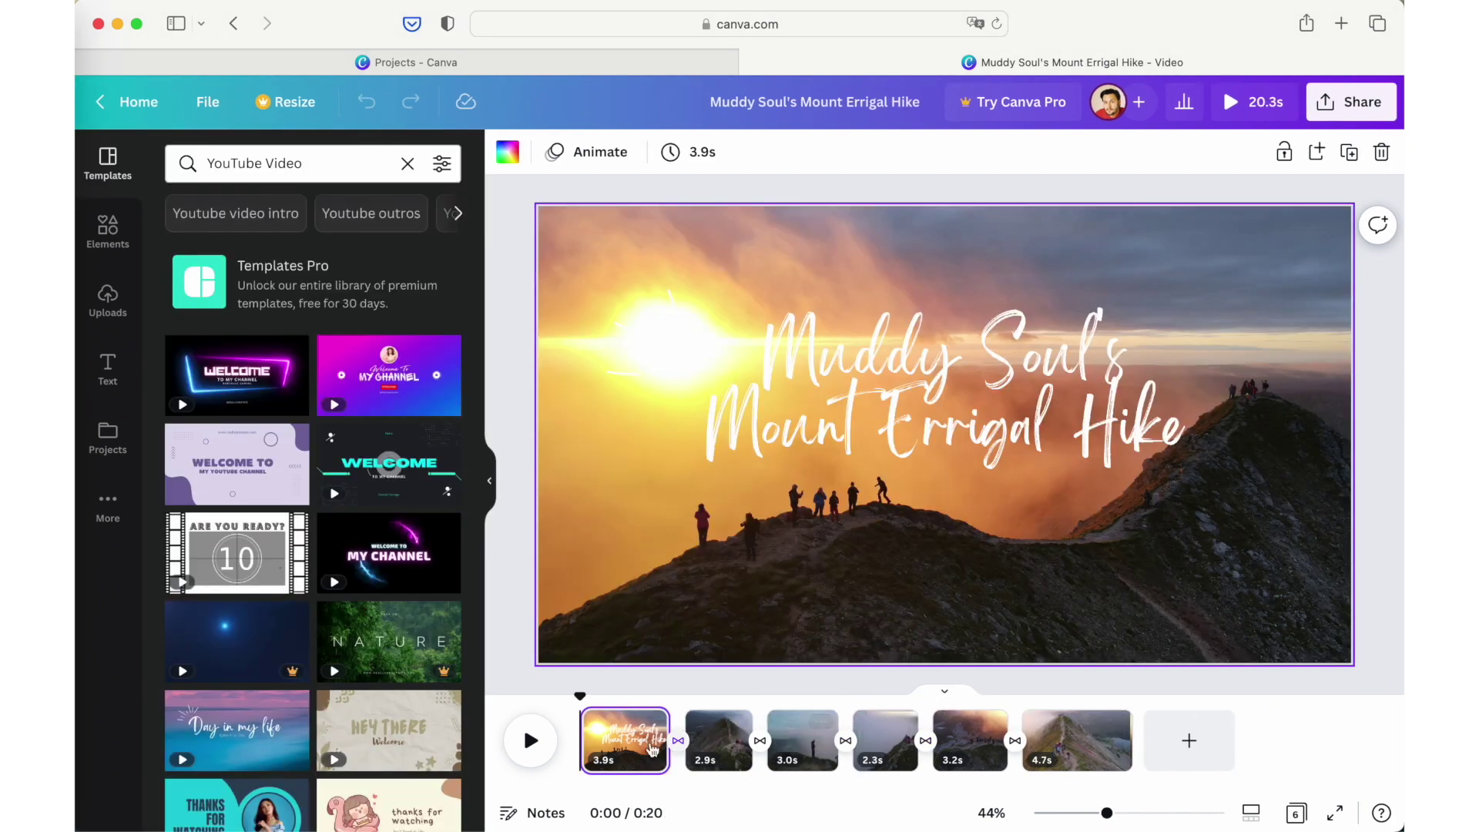
Step: Move the last clip to page 2 and lengthen the clips on pages 3 to 6 to 5.5, 5.2, 5.2 and 5.5 seconds
{"action": "left_click", "coordinate": [530, 740]}
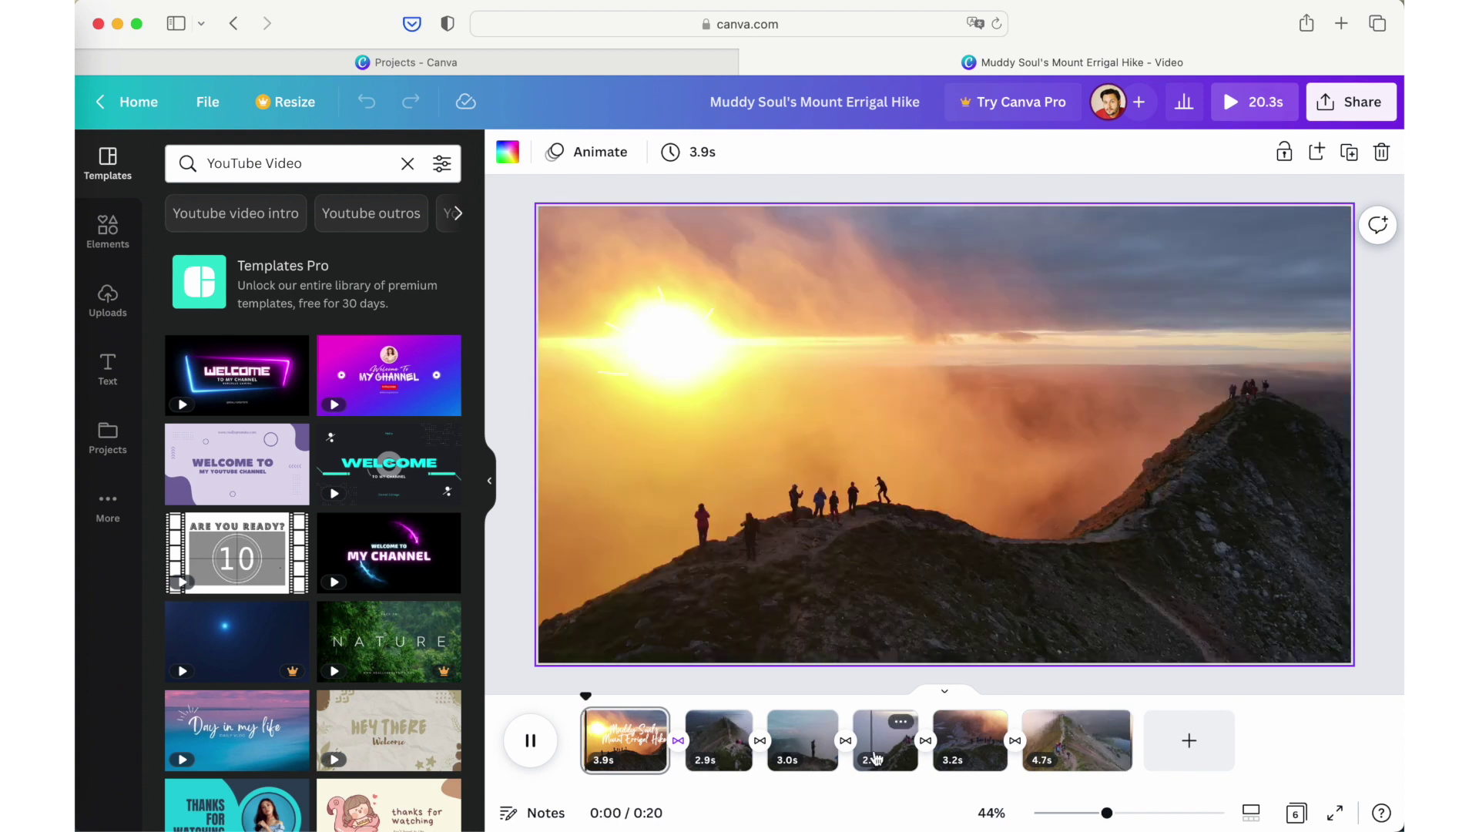
{"action": "left_click_drag", "start_coordinate": [1075, 741], "coordinate": [731, 741]}
{"action": "left_click_drag", "start_coordinate": [877, 743], "coordinate": [1190, 749]}
{"action": "left_click_drag", "start_coordinate": [1281, 749], "coordinate": [1337, 749]}
{"action": "scroll", "coordinate": [879, 760], "scroll_direction": "left", "scroll_amount": 3}
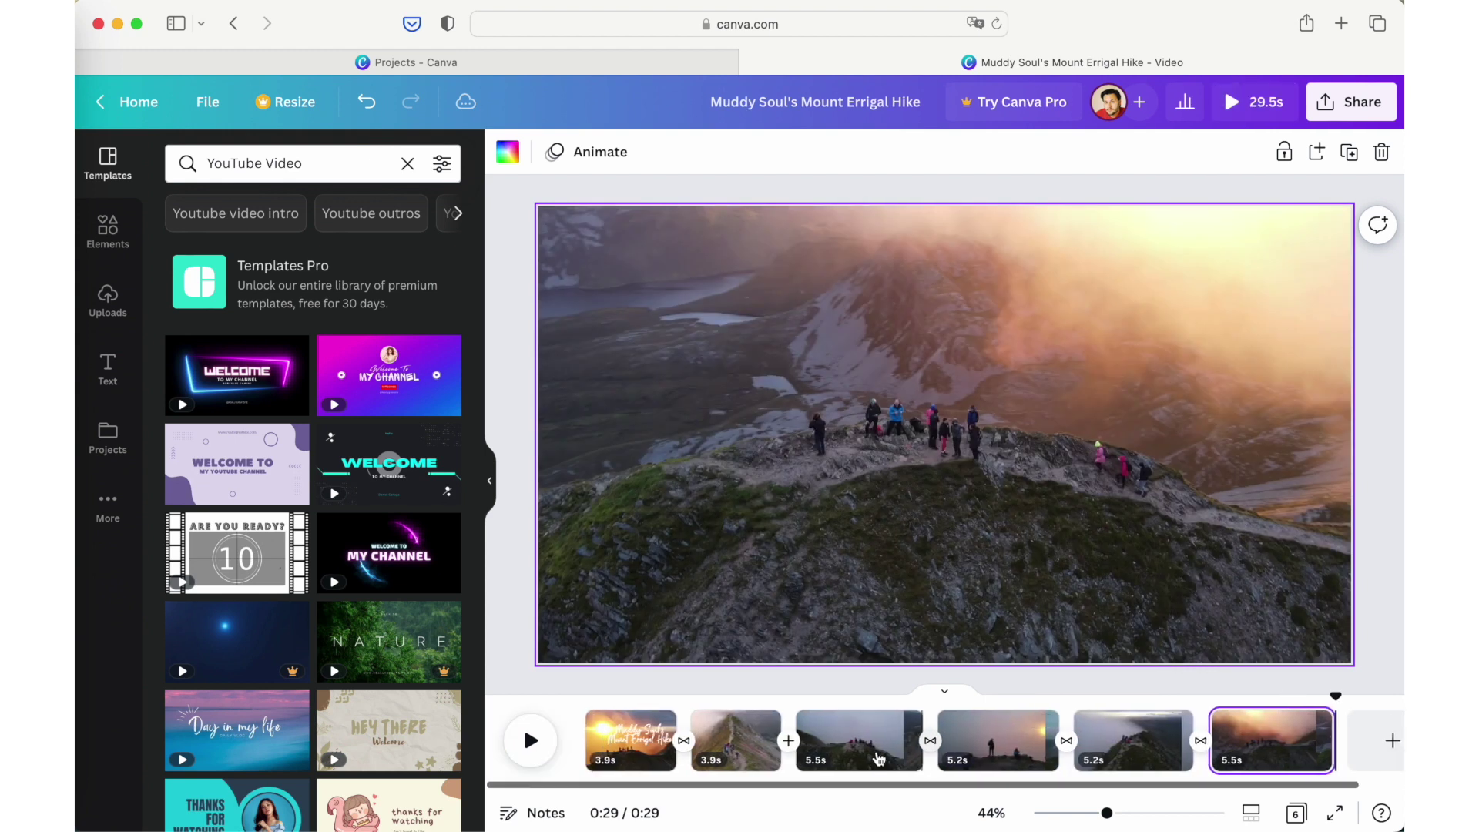
{"action": "scroll", "coordinate": [770, 744], "scroll_direction": "right", "scroll_amount": 2}
{"action": "scroll", "coordinate": [731, 744], "scroll_direction": "left", "scroll_amount": 2}
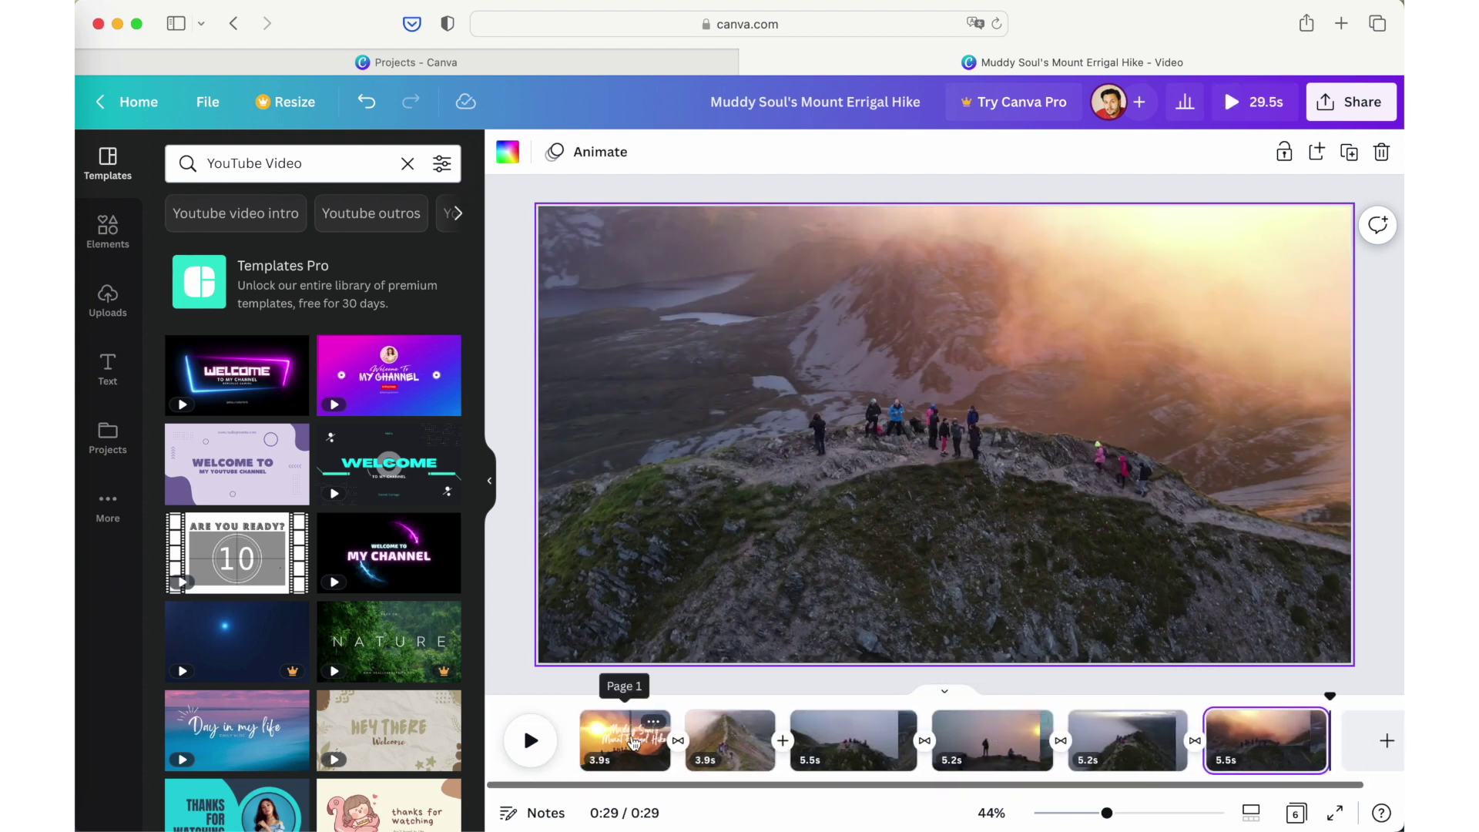
{"action": "scroll", "coordinate": [640, 741], "scroll_direction": "right", "scroll_amount": 1}
{"action": "scroll", "coordinate": [693, 744], "scroll_direction": "left", "scroll_amount": 1}
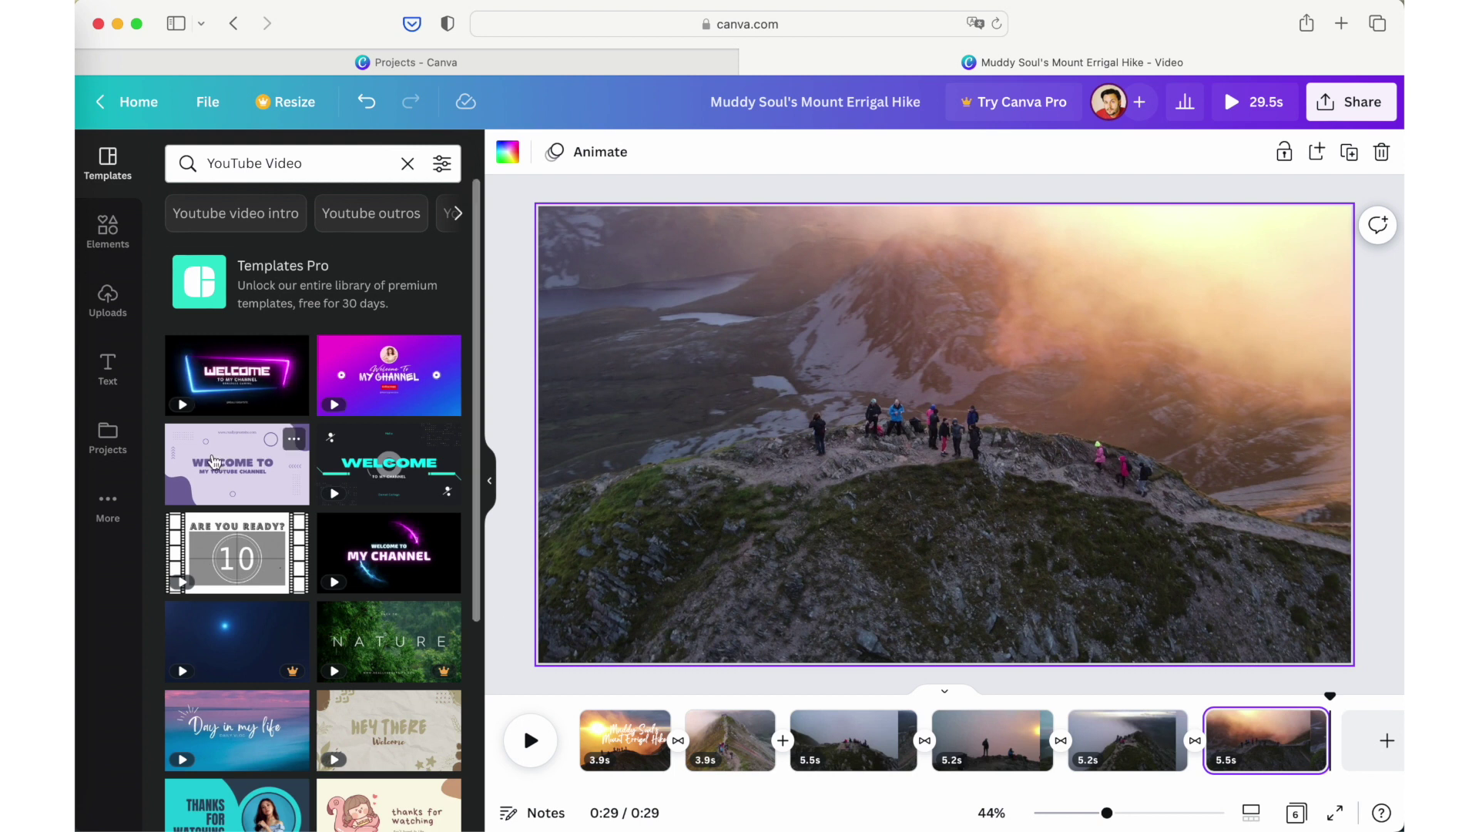
Step: Upload all the pictures from the Photos folder in the Muddy Soul's Finder window and look through the uploaded images
{"action": "left_click", "coordinate": [108, 300]}
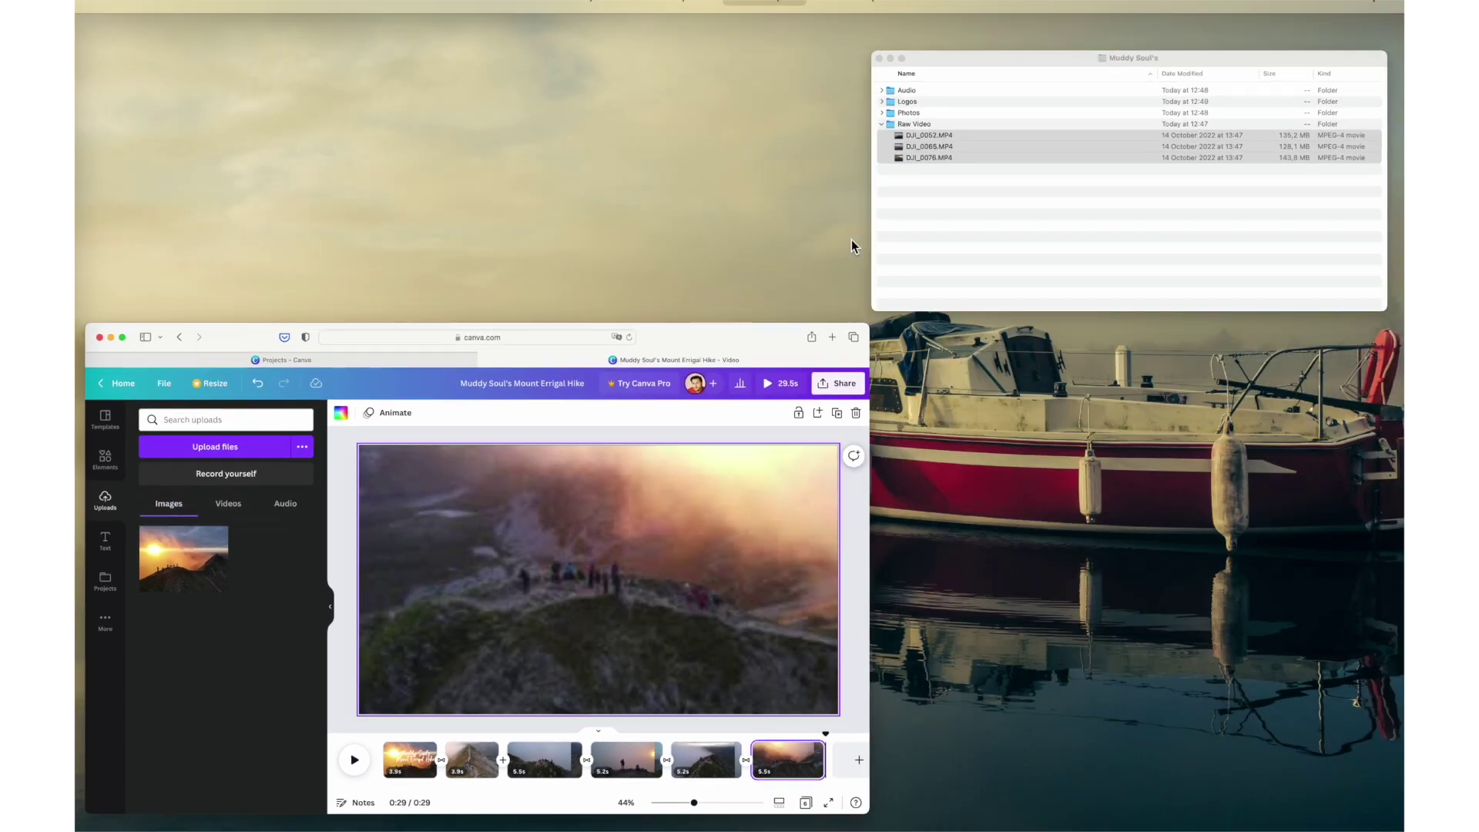
{"action": "left_click", "coordinate": [957, 181]}
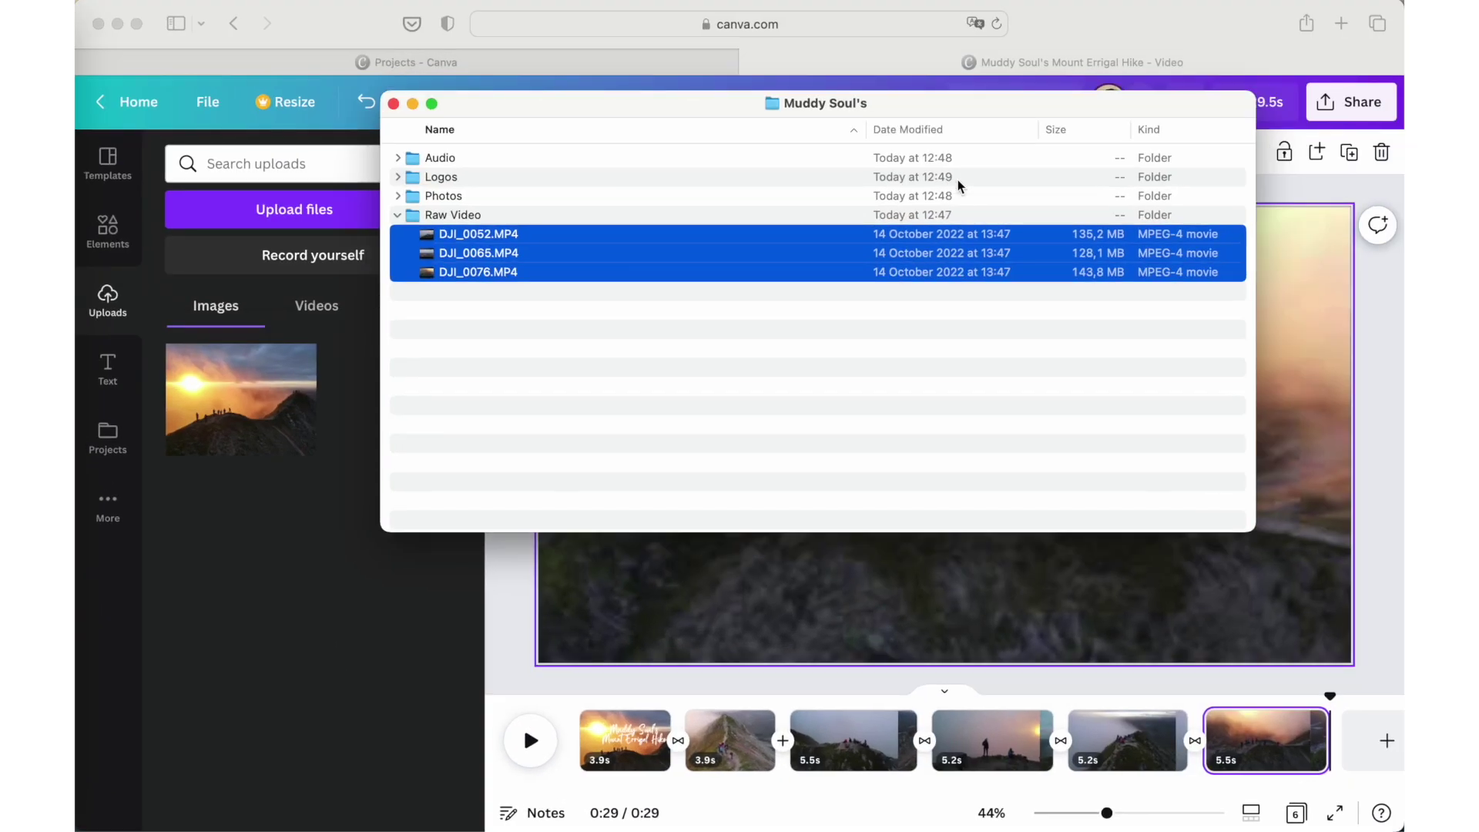
{"action": "double_click", "coordinate": [493, 197]}
{"action": "left_click_drag", "start_coordinate": [473, 408], "coordinate": [336, 593]}
{"action": "left_click", "coordinate": [485, 487]}
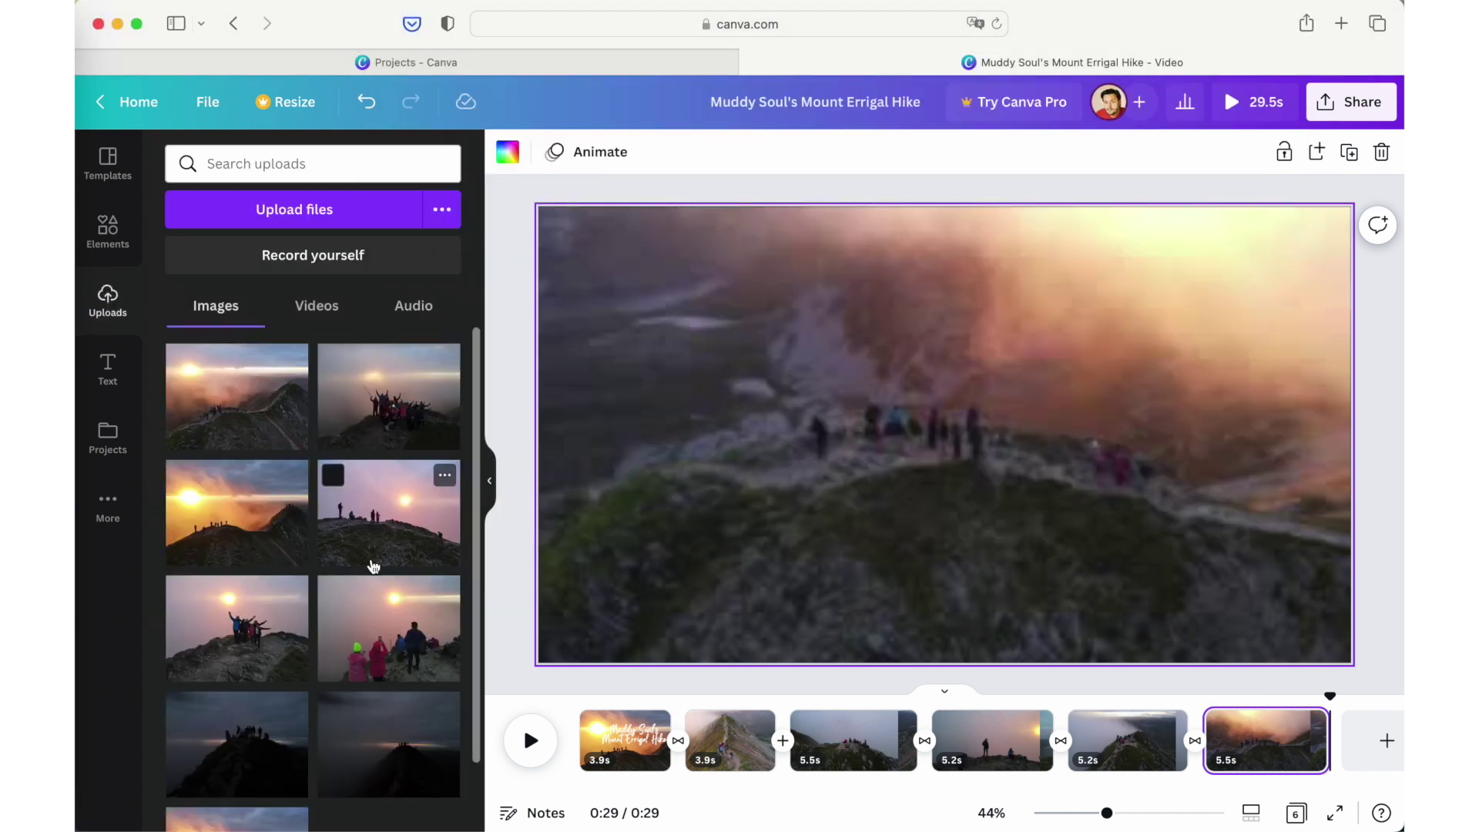
{"action": "scroll", "coordinate": [373, 567], "scroll_direction": "down", "scroll_amount": 1}
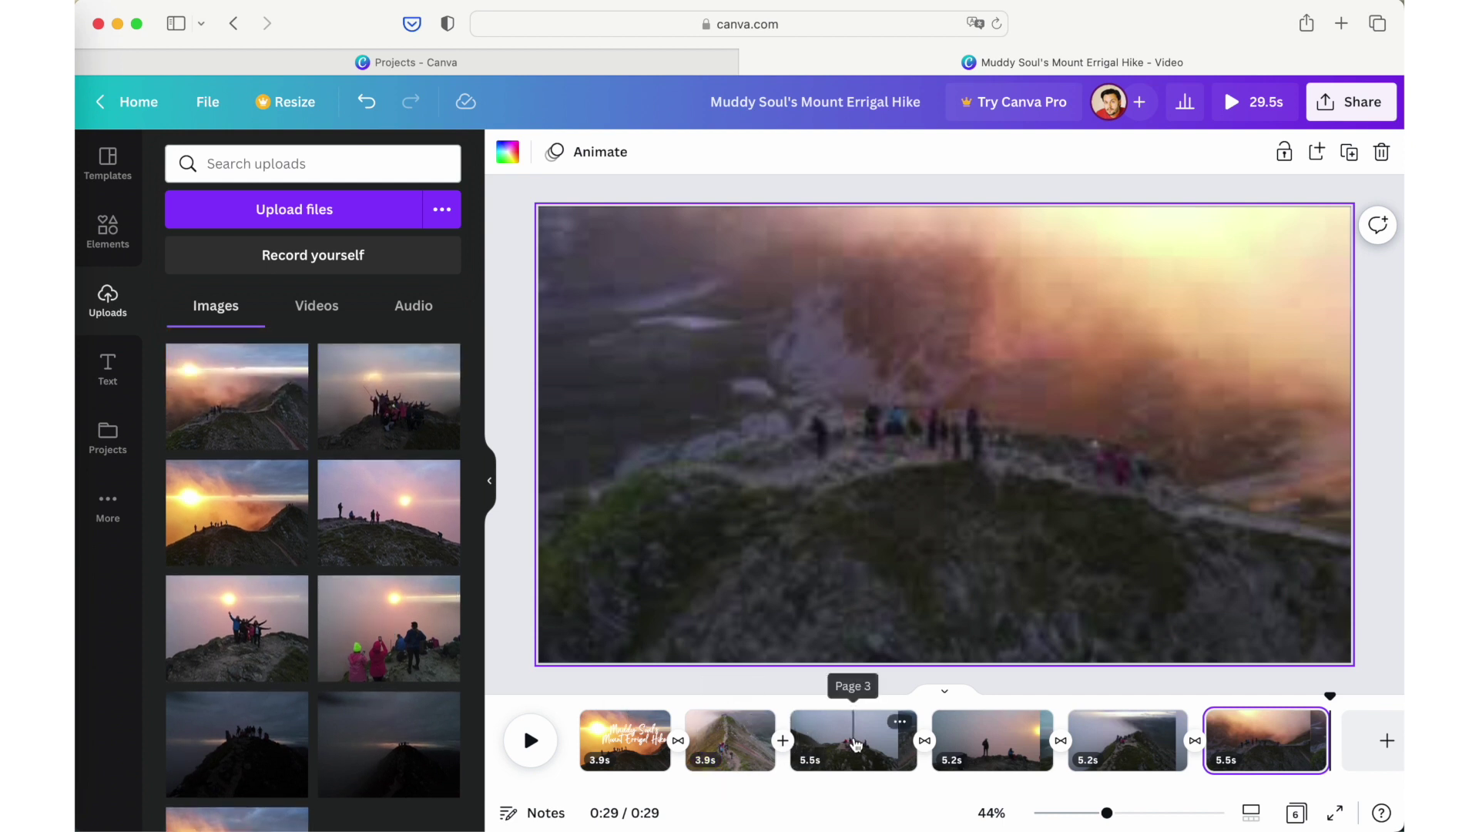
{"action": "scroll", "coordinate": [855, 743], "scroll_direction": "right", "scroll_amount": 1}
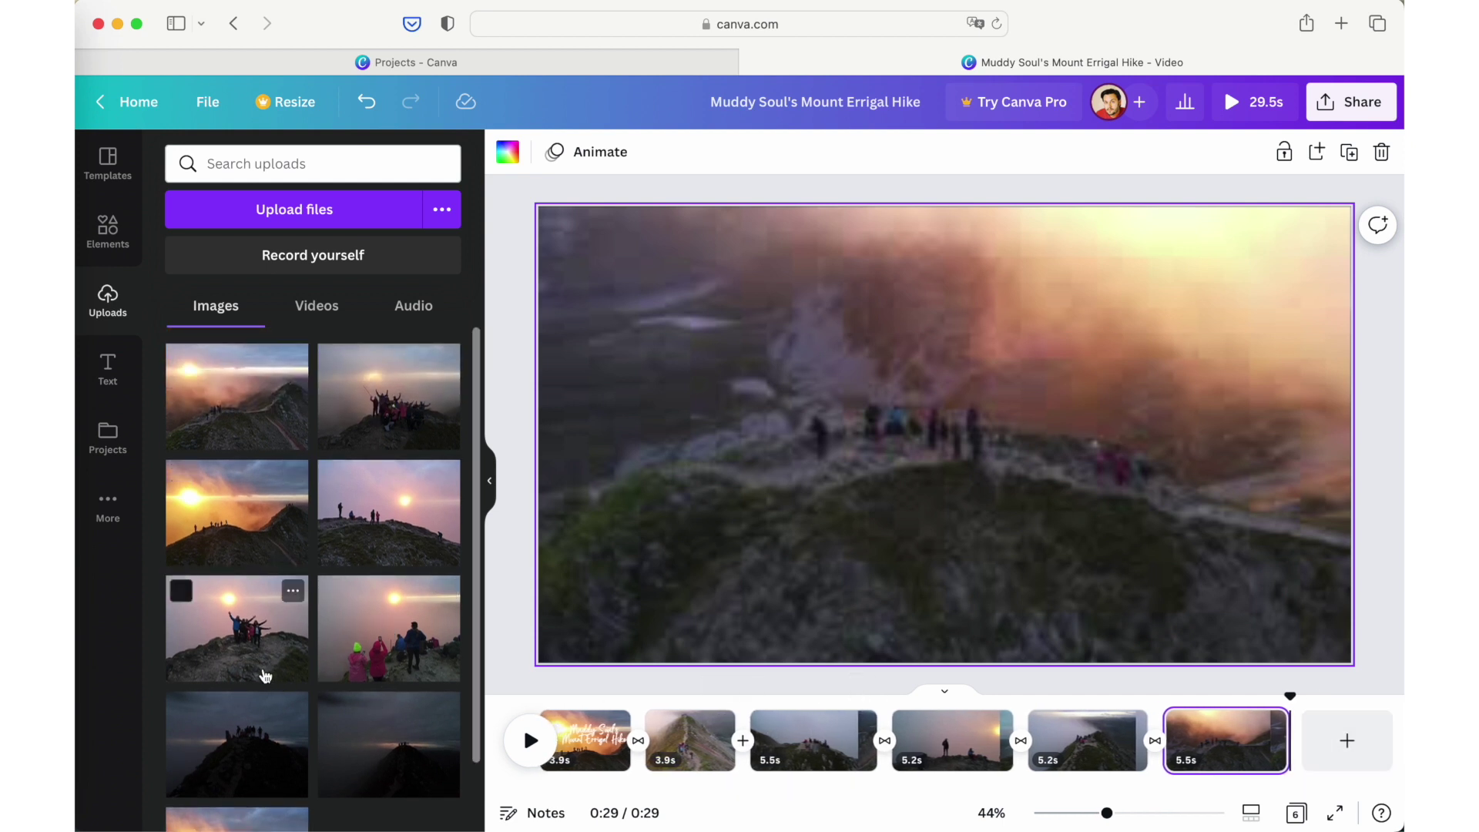
{"action": "scroll", "coordinate": [401, 686], "scroll_direction": "down", "scroll_amount": 3}
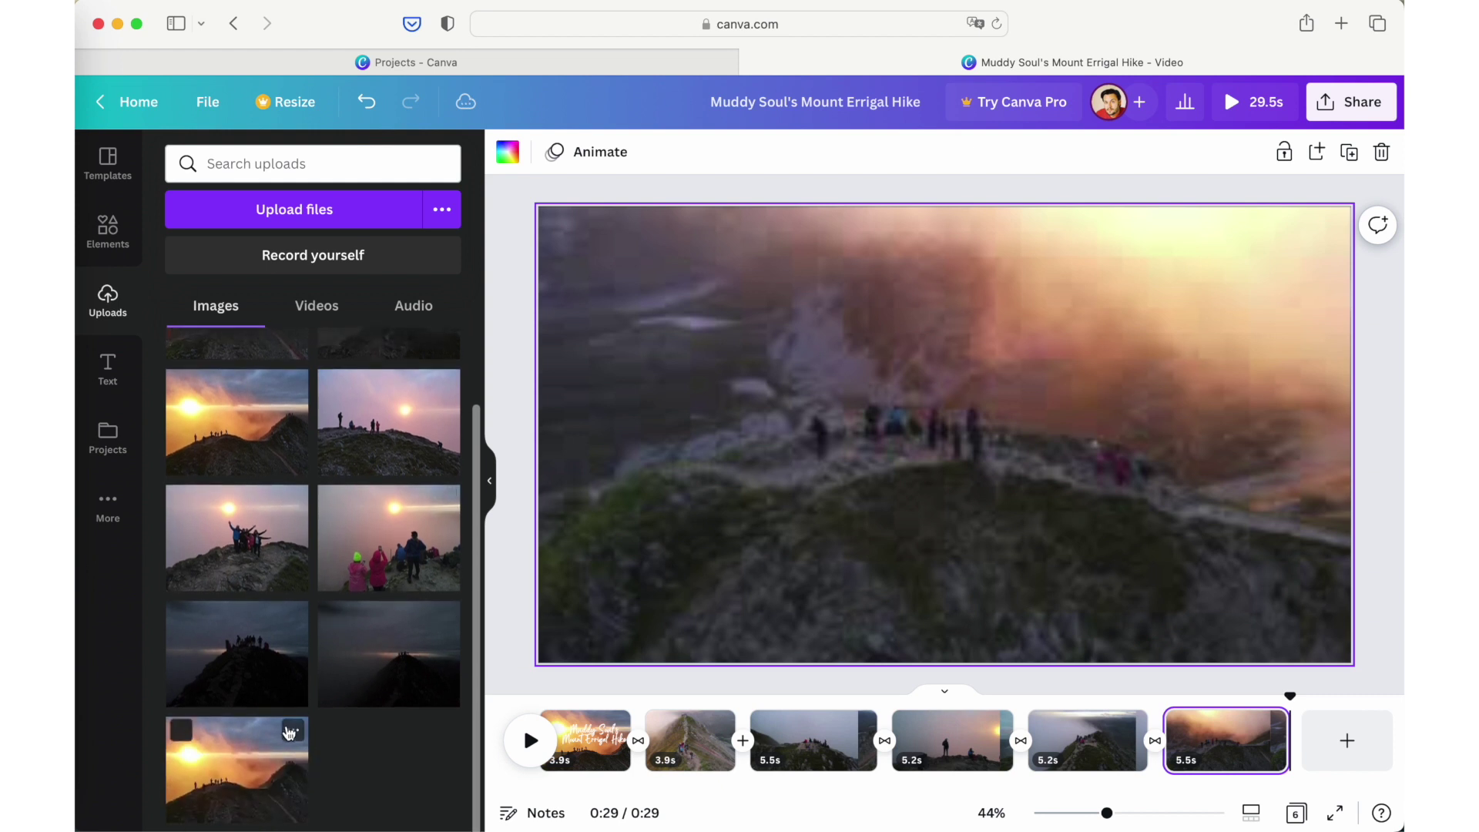
Step: Append the photos of the pink-sky ridge hikers, the sunset onlookers and the cheering group to the video's end, in that order
{"action": "scroll", "coordinate": [240, 764], "scroll_direction": "up", "scroll_amount": 3}
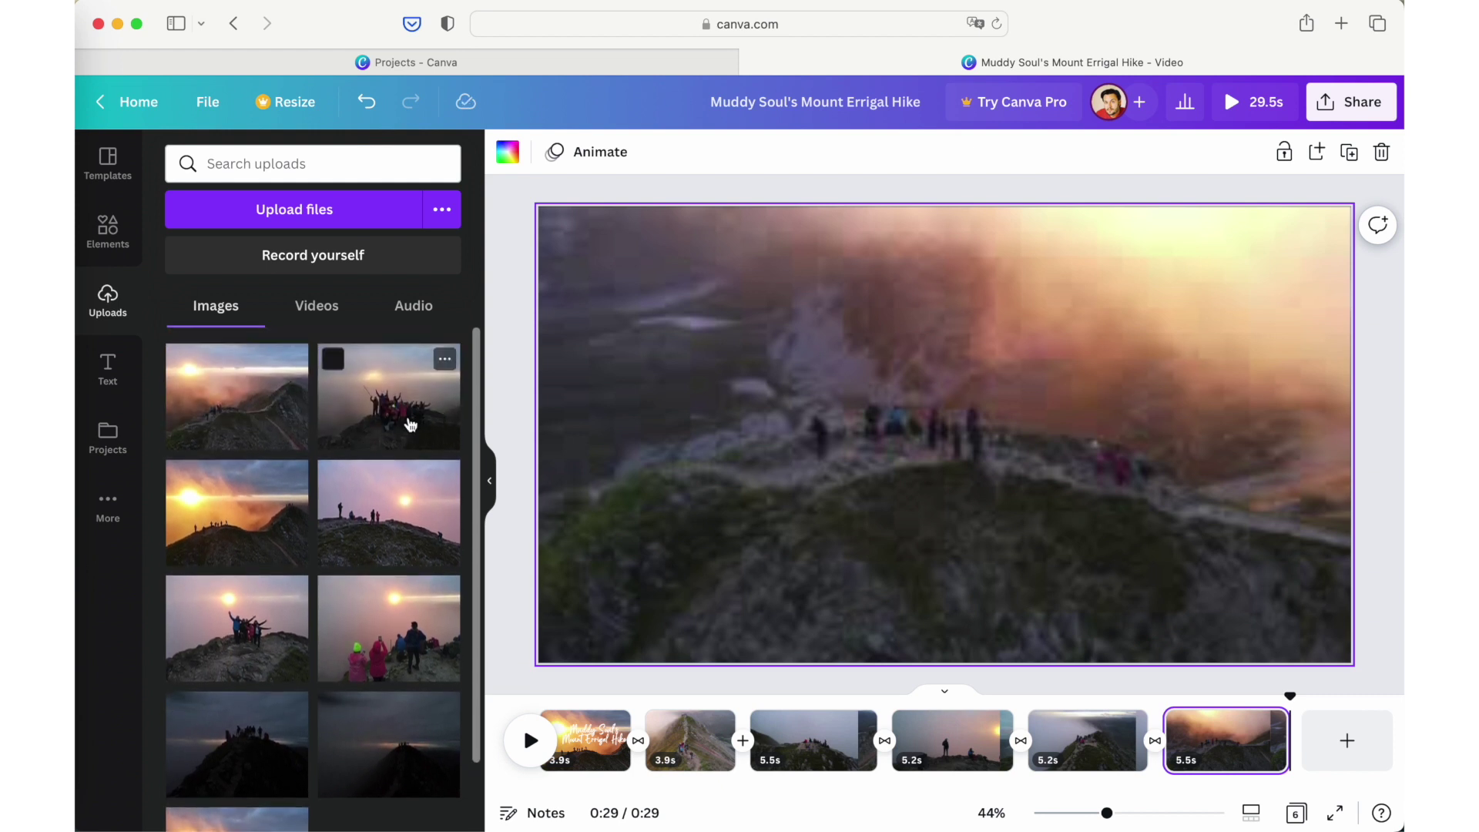
{"action": "left_click_drag", "start_coordinate": [366, 532], "coordinate": [1350, 738]}
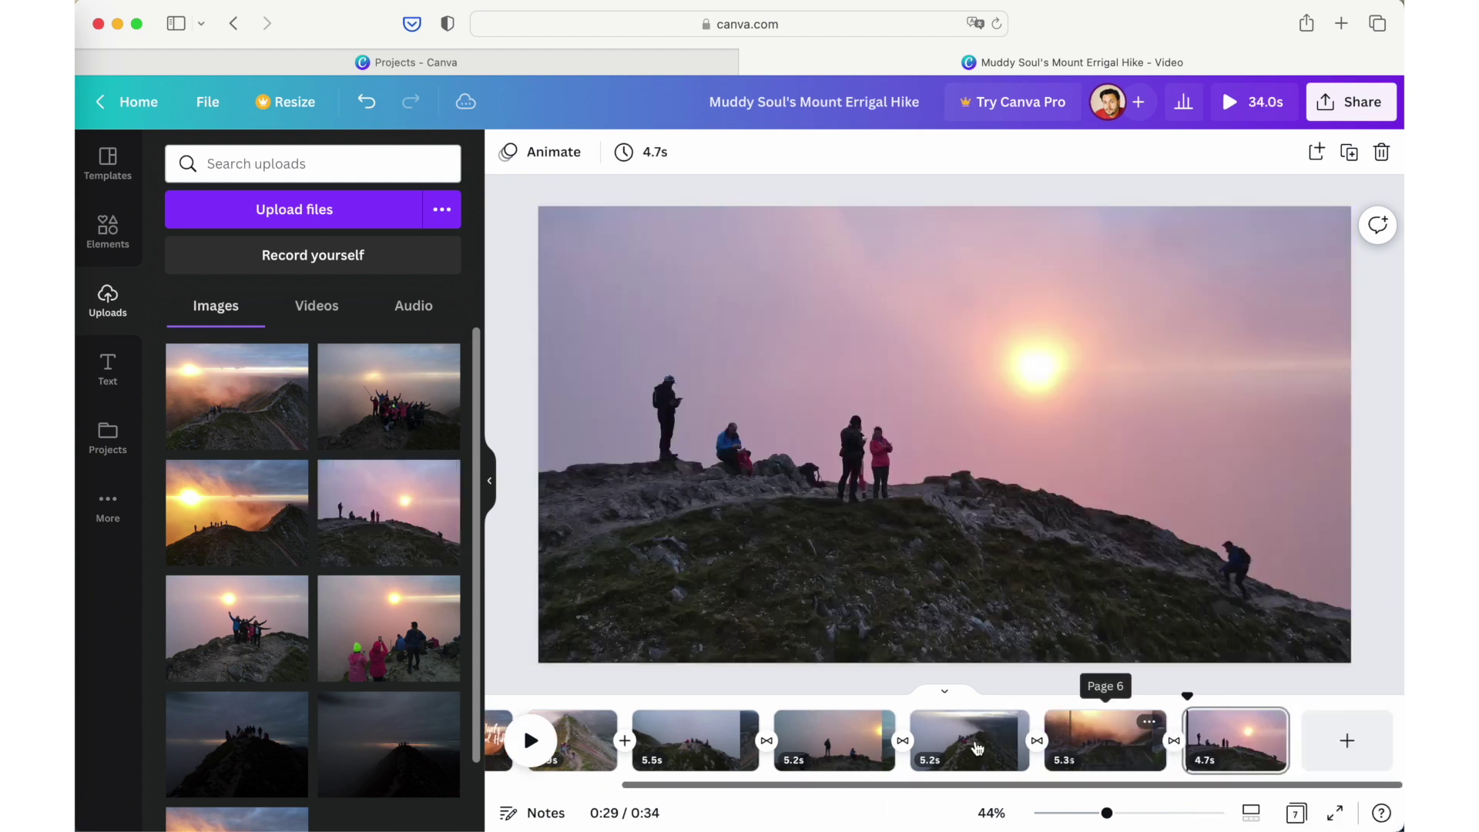
{"action": "left_click_drag", "start_coordinate": [365, 662], "coordinate": [1332, 752]}
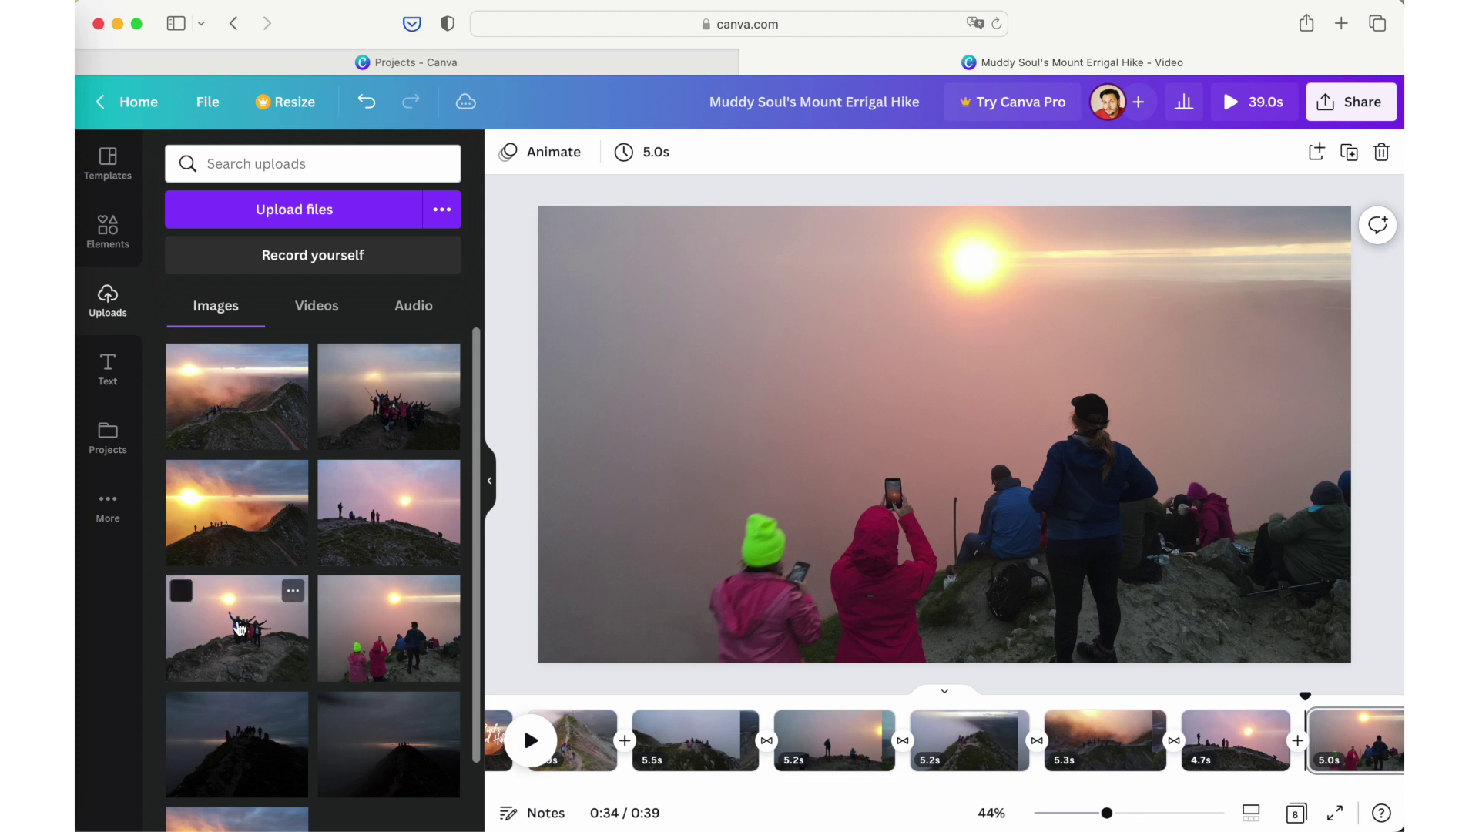
{"action": "left_click_drag", "start_coordinate": [365, 439], "coordinate": [1362, 741]}
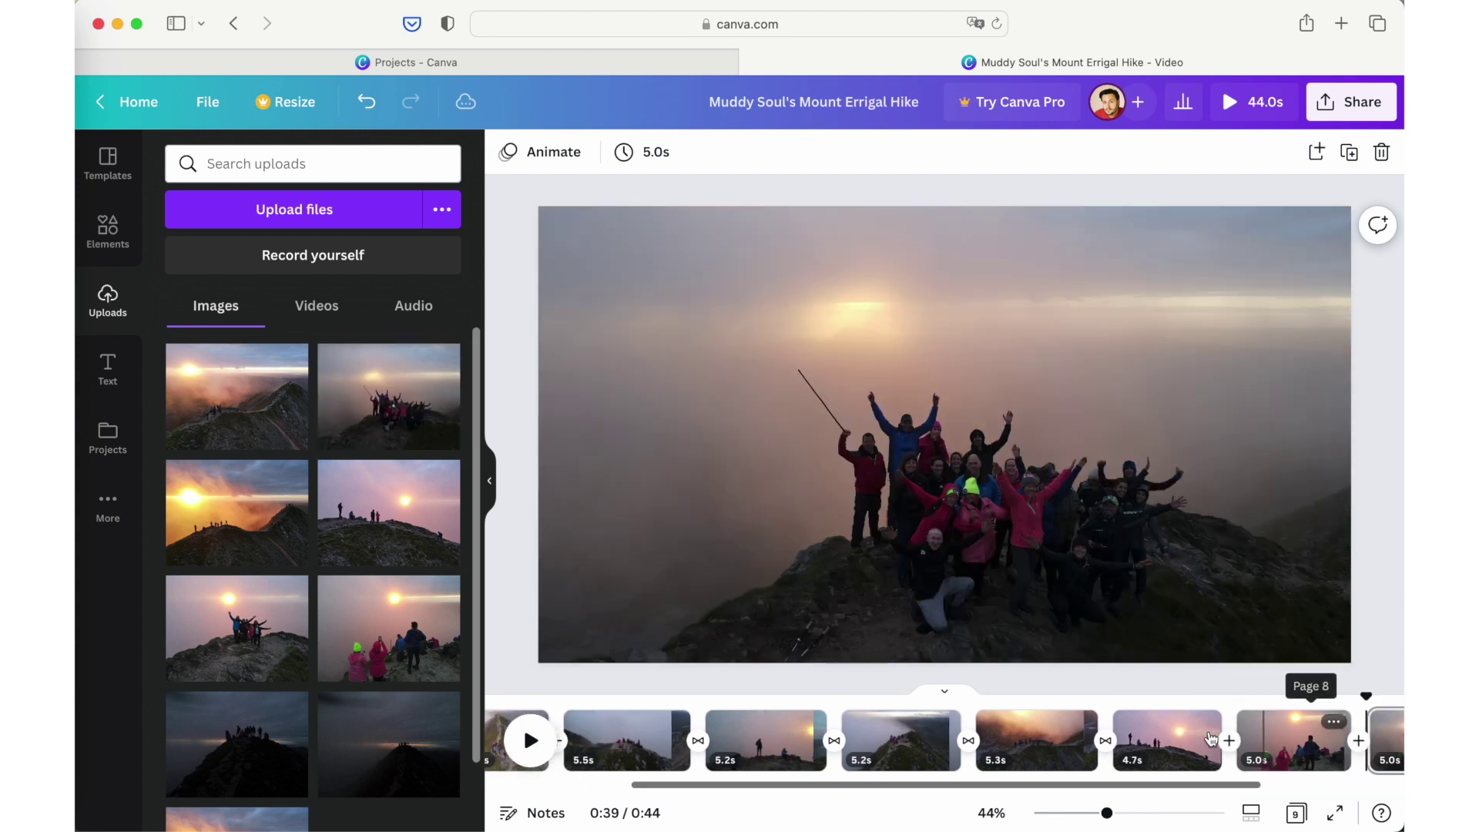
Step: Shorten each of the three newly added photo pages to 4.2 seconds
{"action": "left_click", "coordinate": [1078, 739]}
{"action": "left_click_drag", "start_coordinate": [1031, 741], "coordinate": [1011, 745]}
{"action": "left_click", "coordinate": [1130, 744]}
{"action": "left_click_drag", "start_coordinate": [1157, 745], "coordinate": [1140, 746]}
{"action": "left_click", "coordinate": [1246, 746]}
{"action": "left_click_drag", "start_coordinate": [1291, 747], "coordinate": [1264, 748]}
Step: Insert the dark summit silhouette photo as page 7, replace the transition before it with a 1-second Slide, and preview it
{"action": "scroll", "coordinate": [284, 717], "scroll_direction": "down", "scroll_amount": 2}
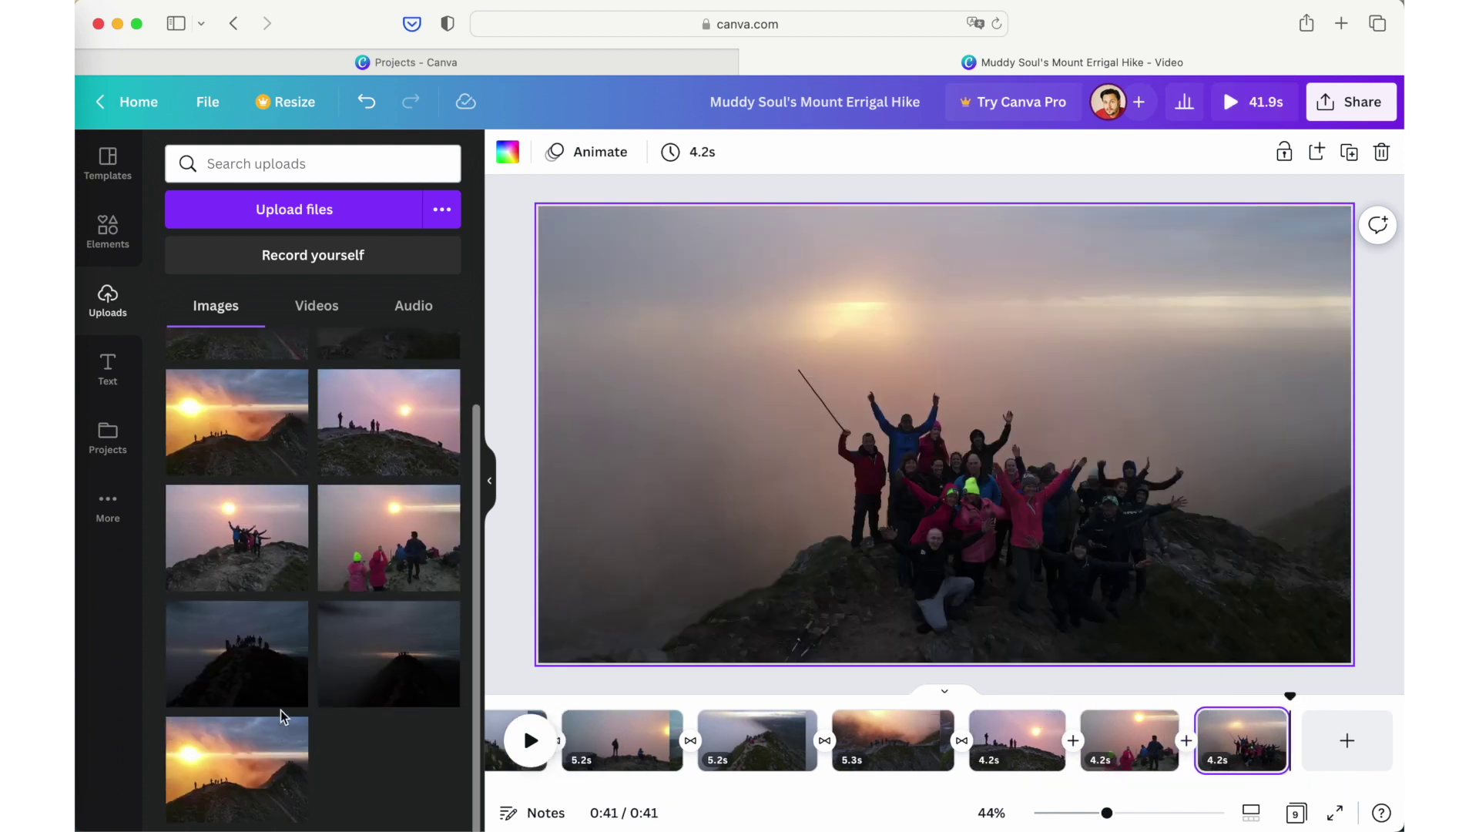
{"action": "left_click_drag", "start_coordinate": [238, 654], "coordinate": [1062, 740]}
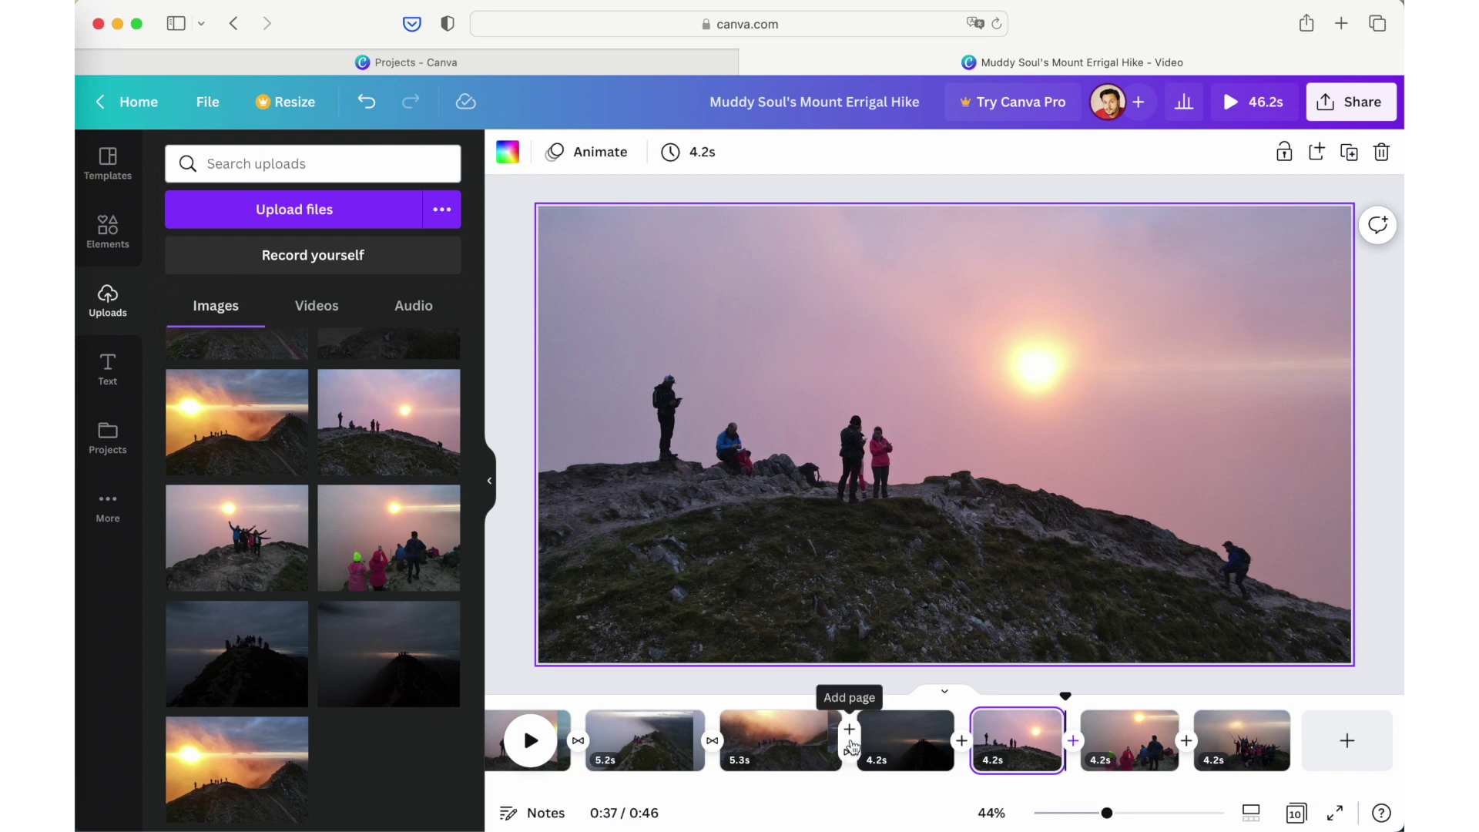
{"action": "left_click", "coordinate": [850, 752]}
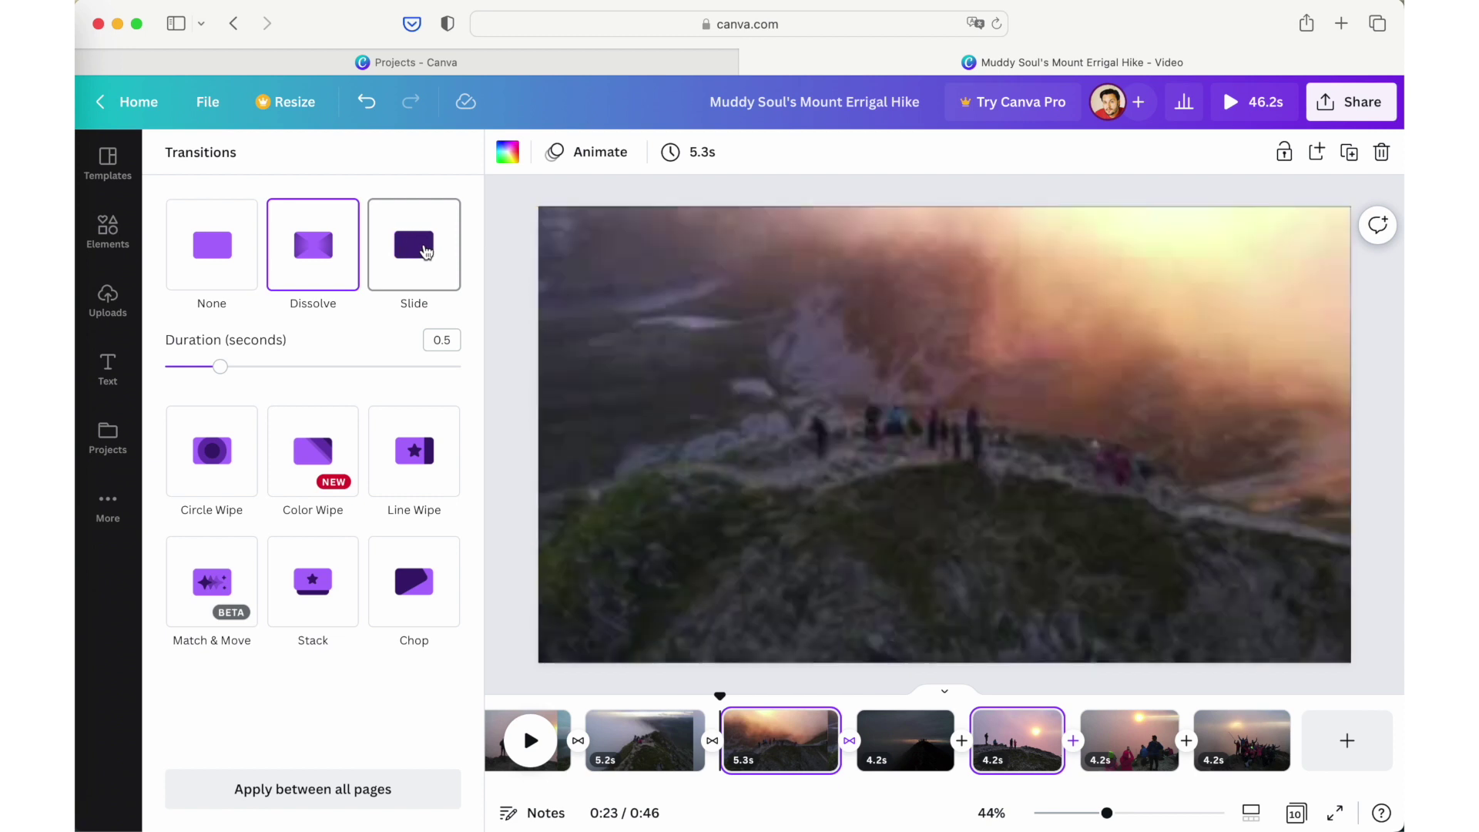
{"action": "left_click", "coordinate": [424, 252]}
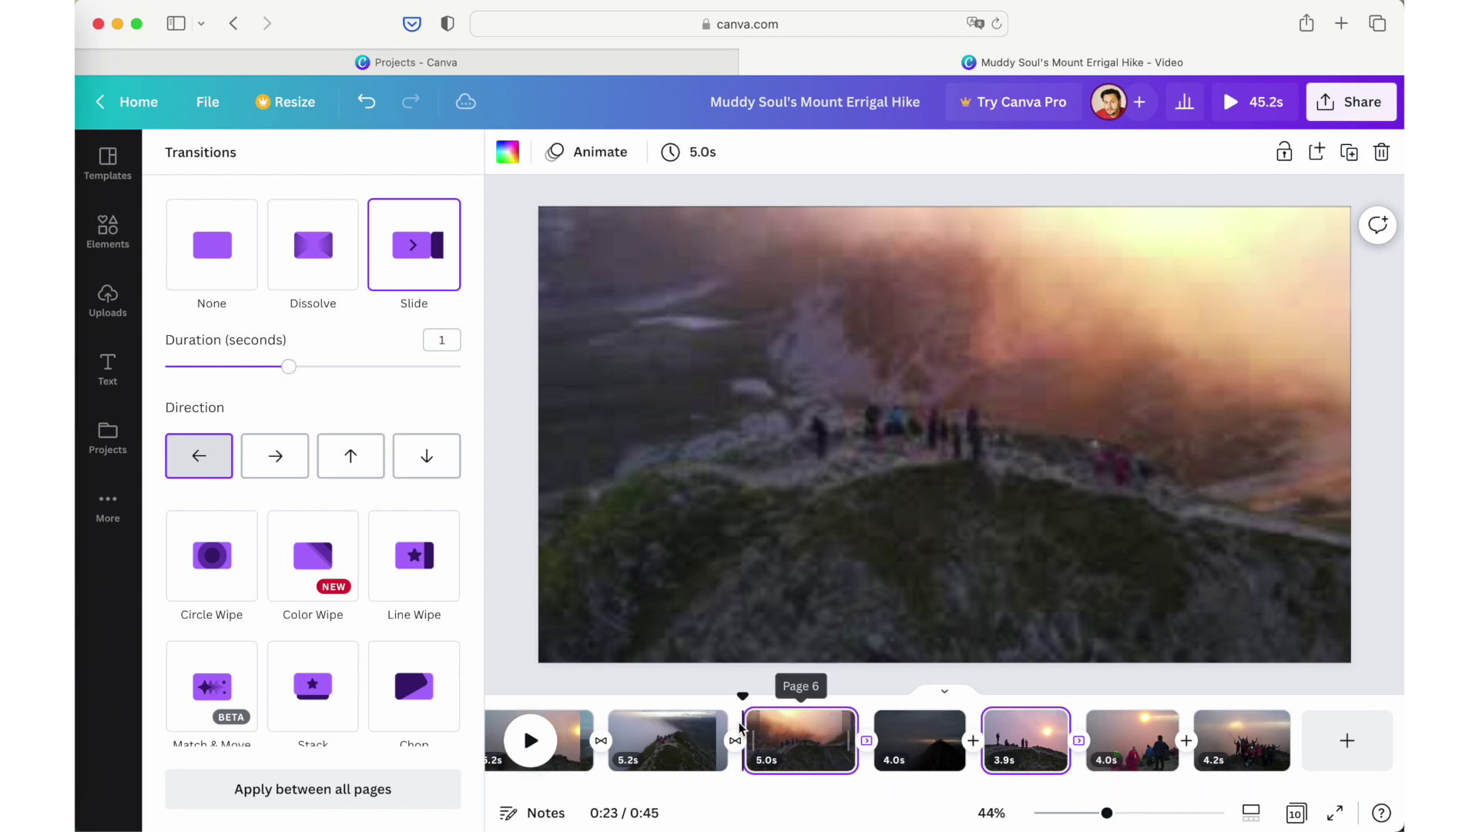
{"action": "left_click", "coordinate": [547, 751]}
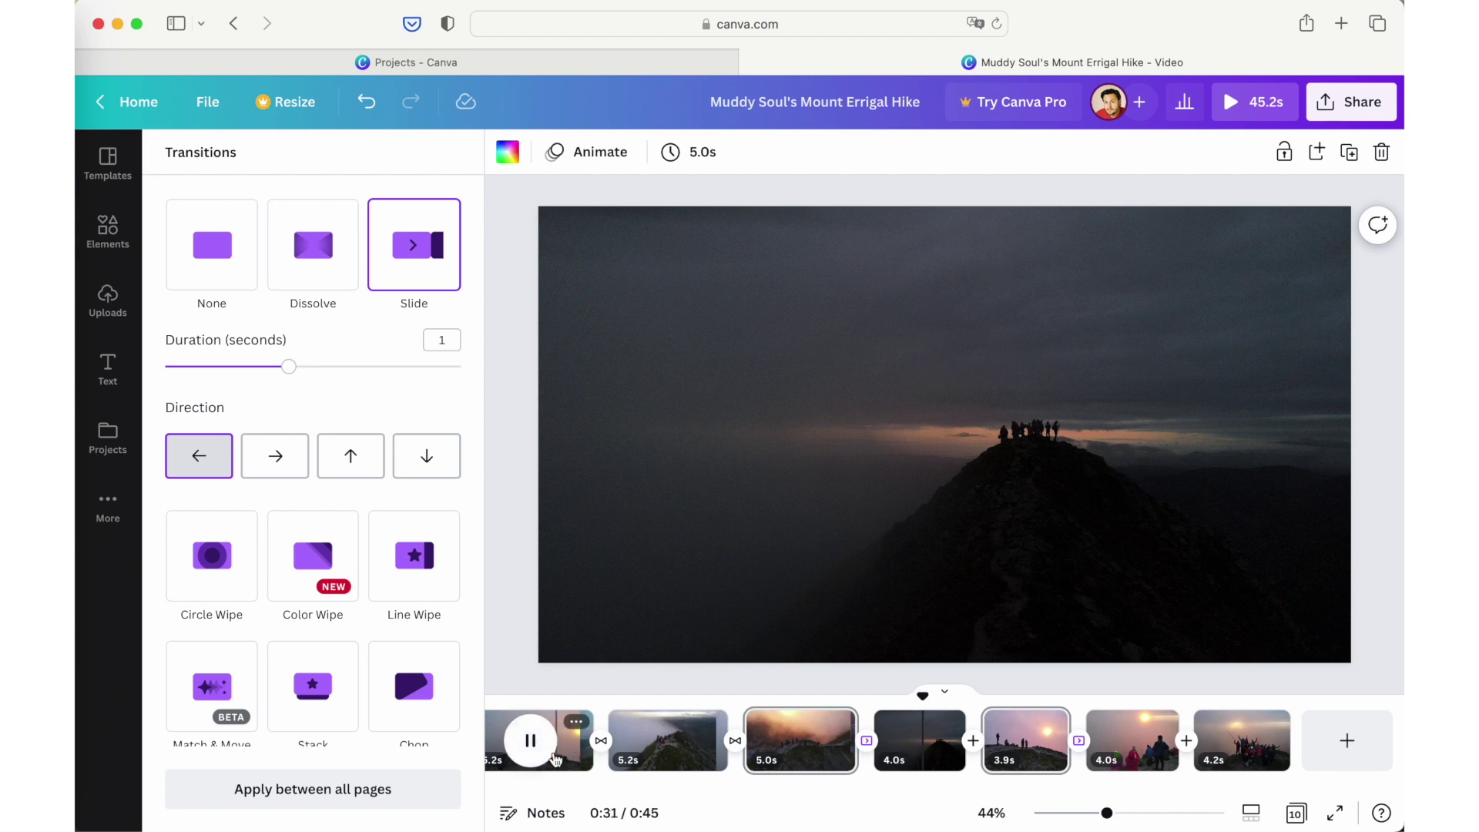
{"action": "left_click", "coordinate": [537, 743]}
Step: Add 1-second Slide transitions between pages 7 and 8 and between pages 9 and 10
{"action": "left_click", "coordinate": [974, 740]}
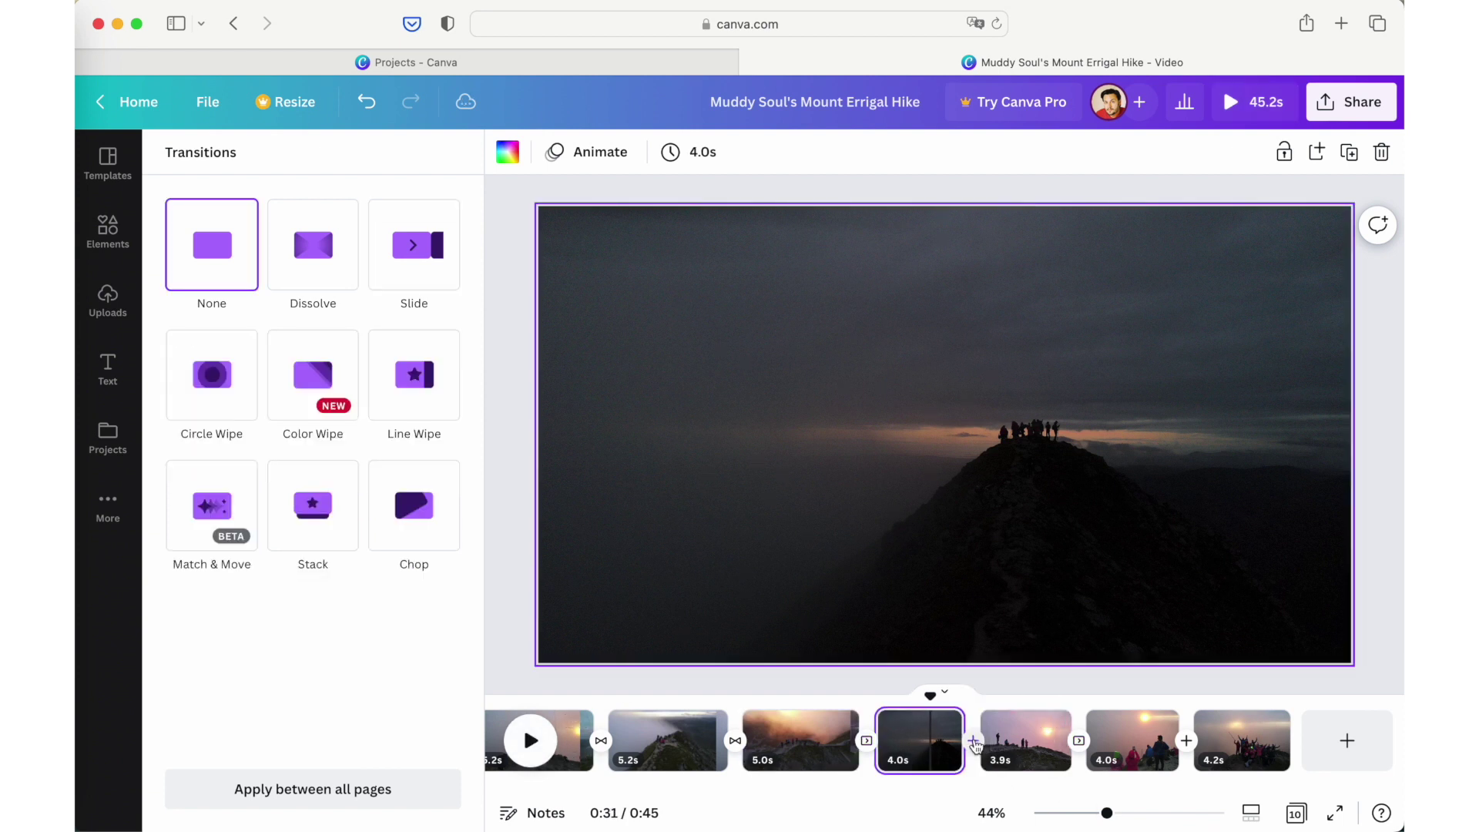
{"action": "left_click", "coordinate": [414, 244]}
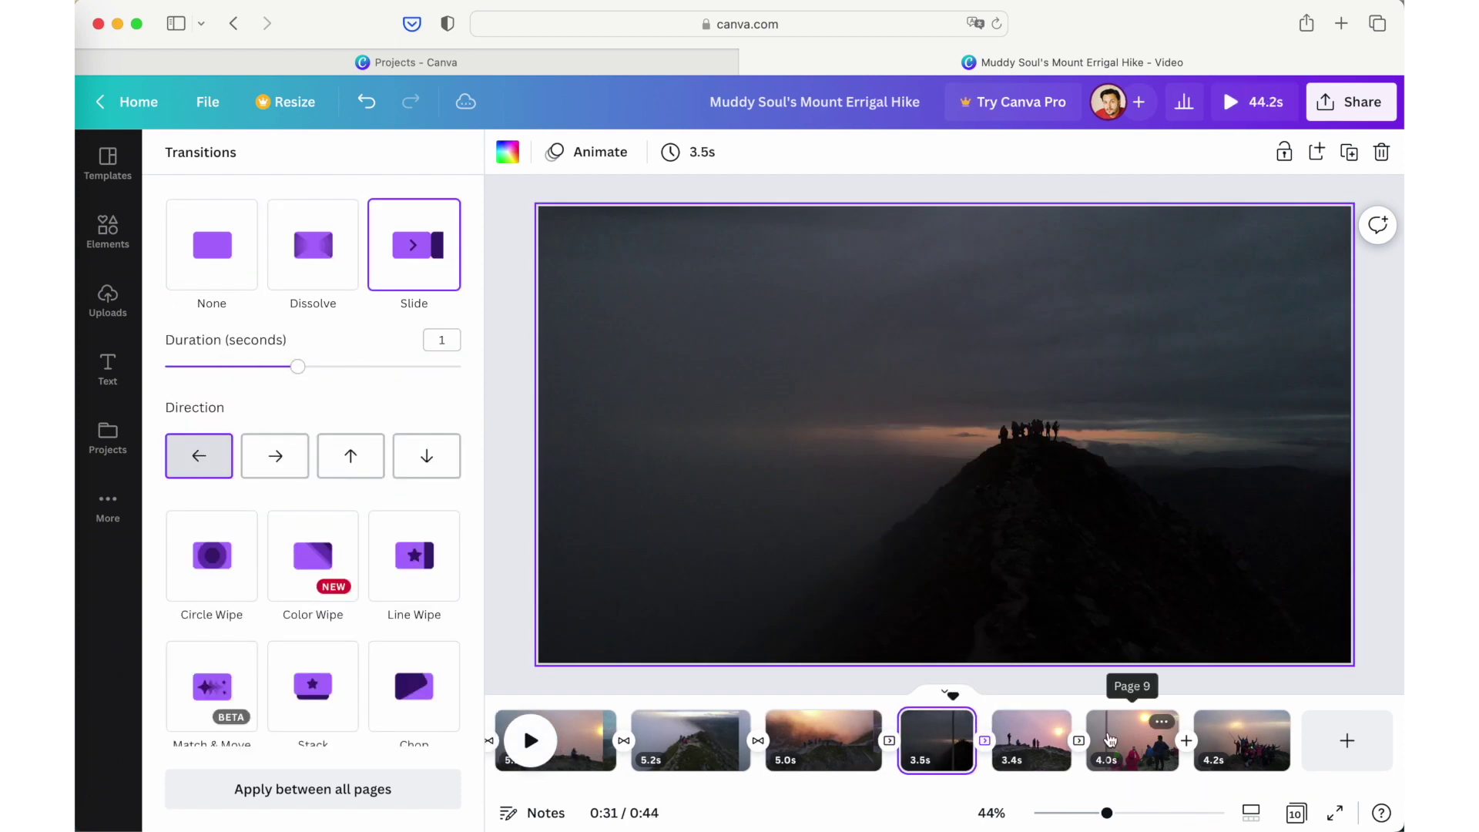
{"action": "left_click", "coordinate": [1186, 740]}
{"action": "left_click", "coordinate": [413, 244]}
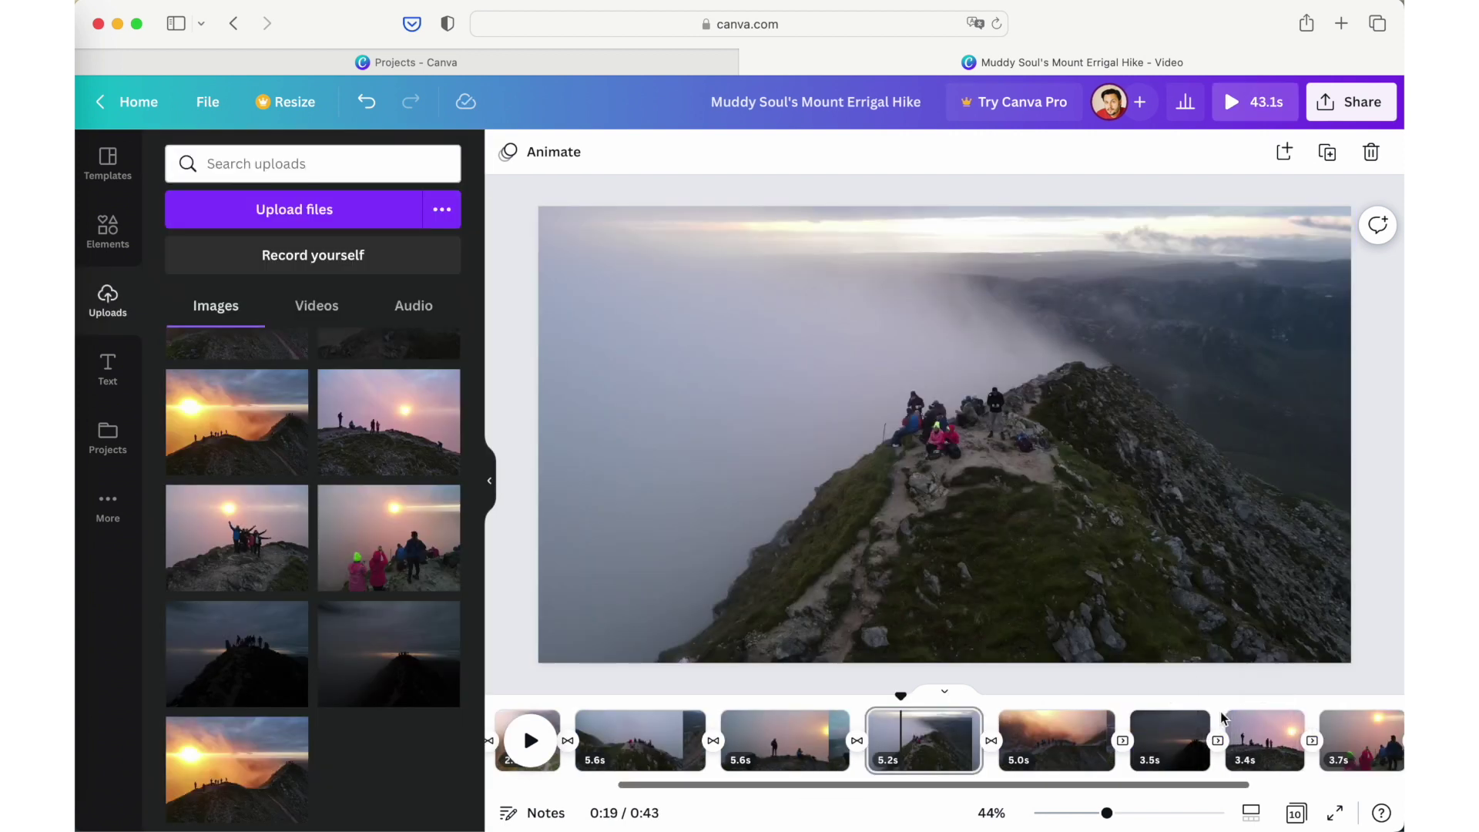
Step: Lengthen the clip on page 2 to 5.5 seconds and the clip on page 4 to 6.0 seconds
{"action": "scroll", "coordinate": [1220, 711], "scroll_direction": "right", "scroll_amount": 1}
{"action": "scroll", "coordinate": [594, 741], "scroll_direction": "left", "scroll_amount": 5}
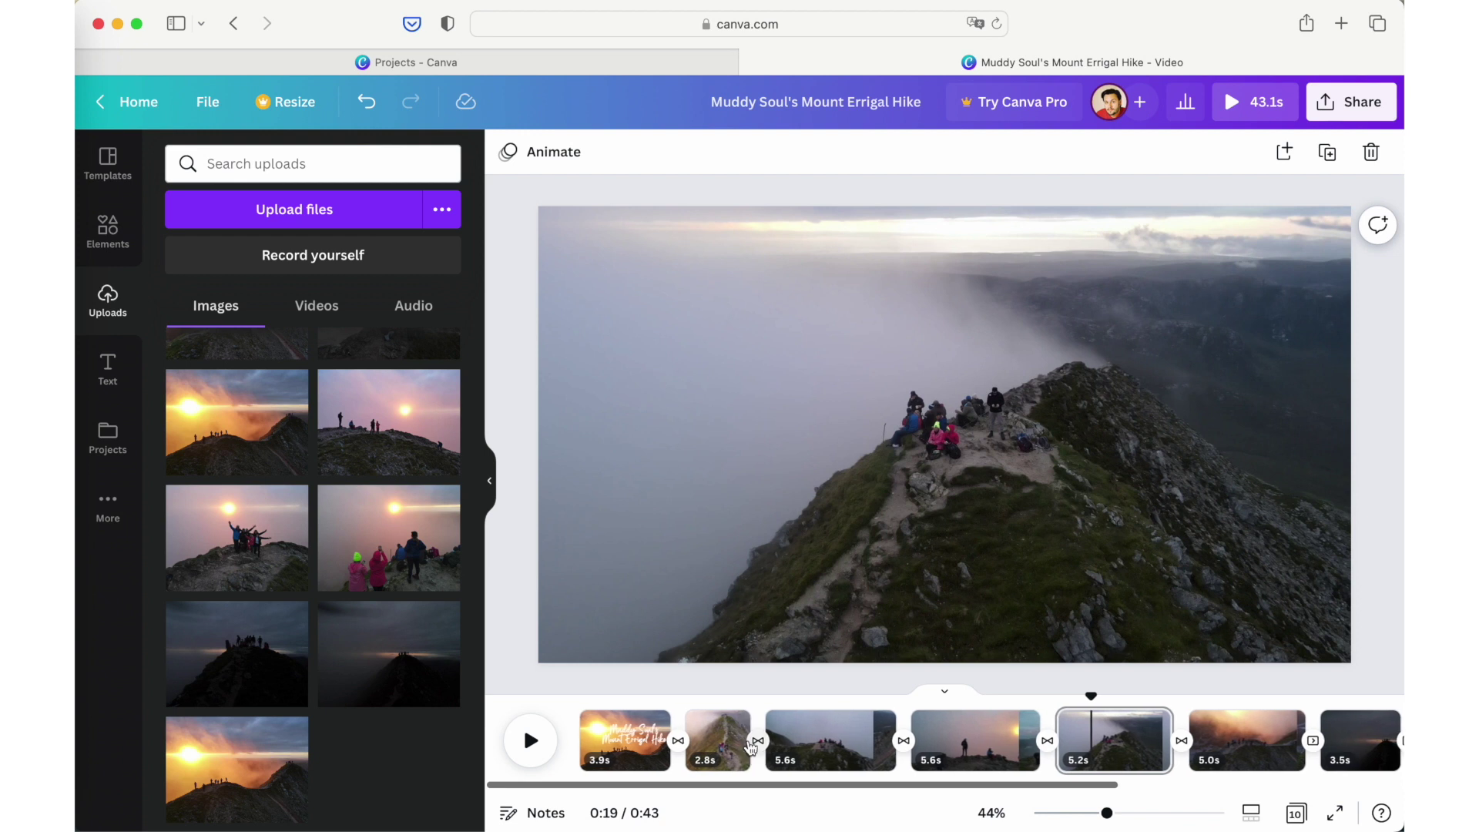
{"action": "left_click_drag", "start_coordinate": [745, 719], "coordinate": [807, 730]}
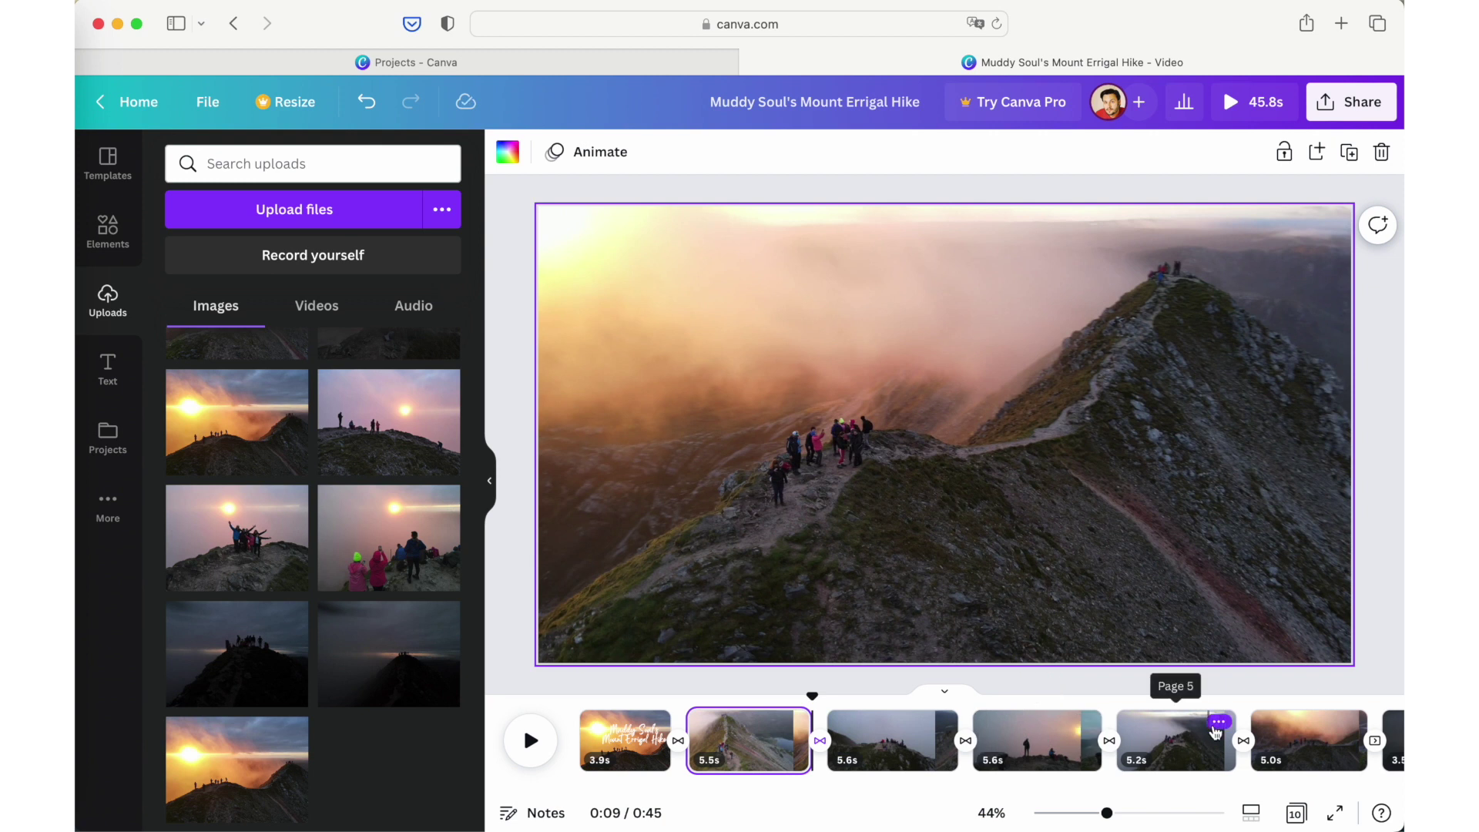
{"action": "left_click", "coordinate": [1097, 738]}
{"action": "left_click", "coordinate": [1109, 735]}
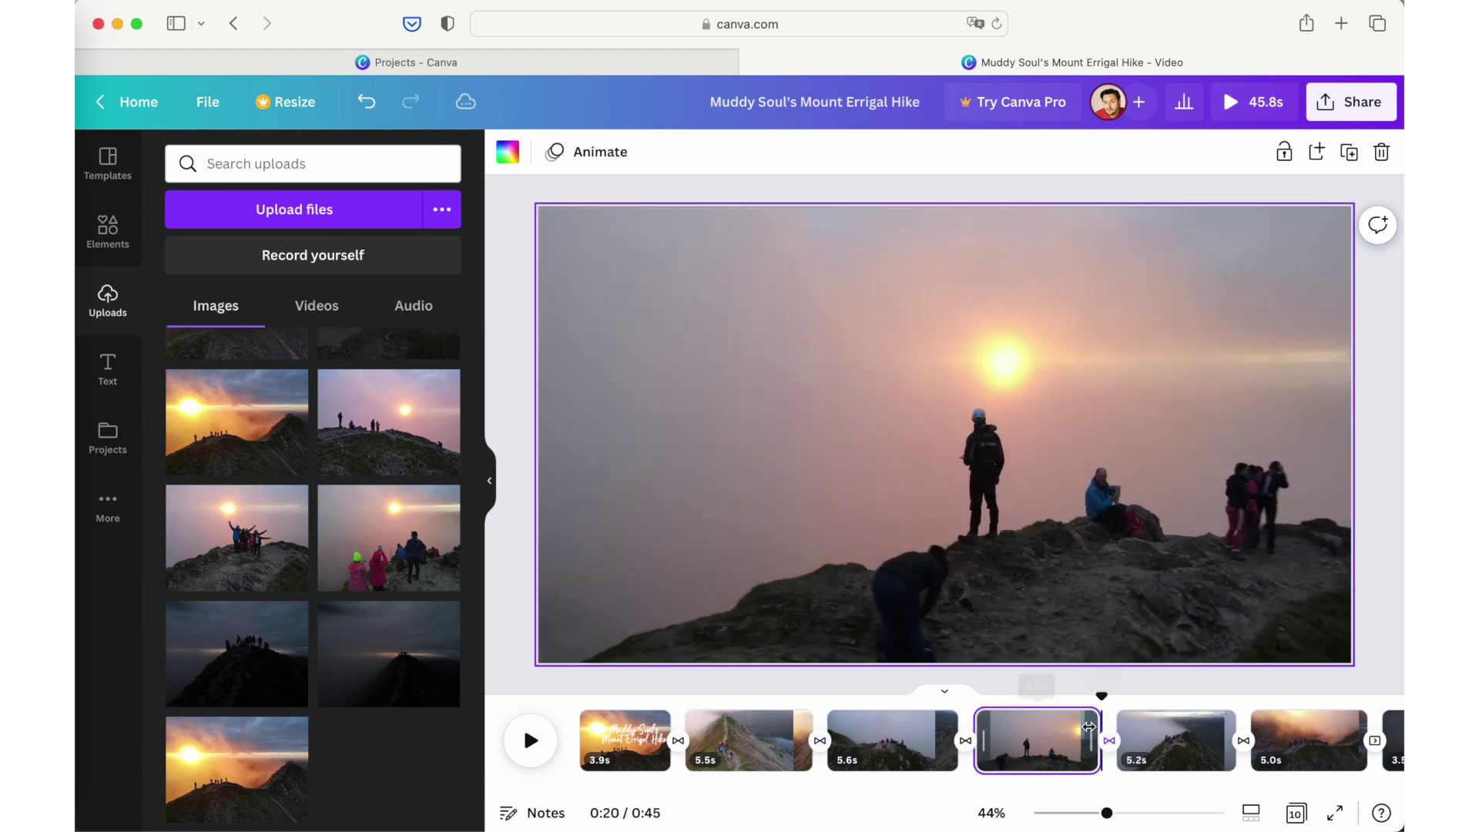
{"action": "left_click_drag", "start_coordinate": [977, 728], "coordinate": [967, 728]}
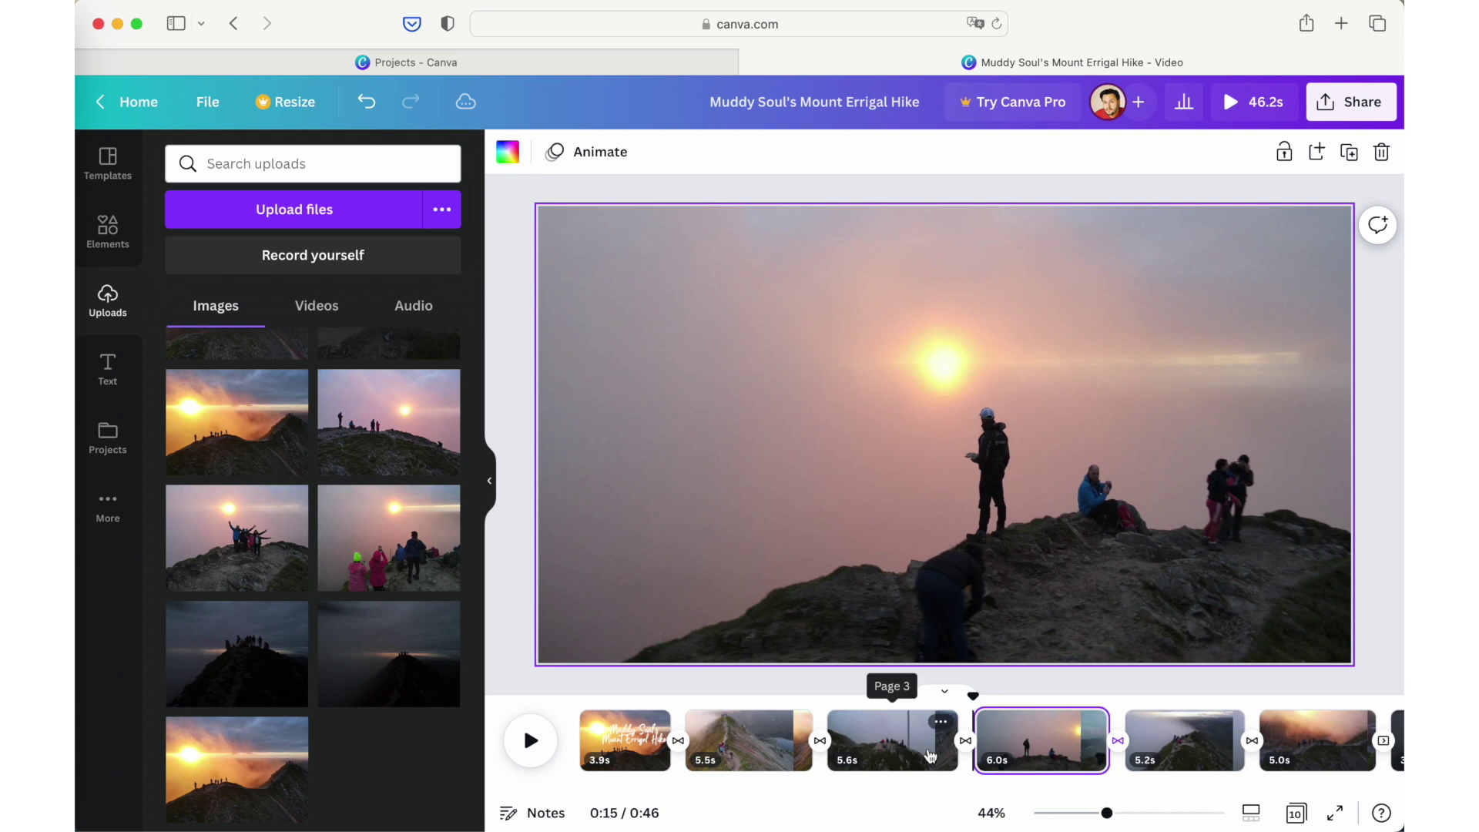
{"action": "left_click", "coordinate": [952, 746]}
{"action": "left_click", "coordinate": [1201, 739]}
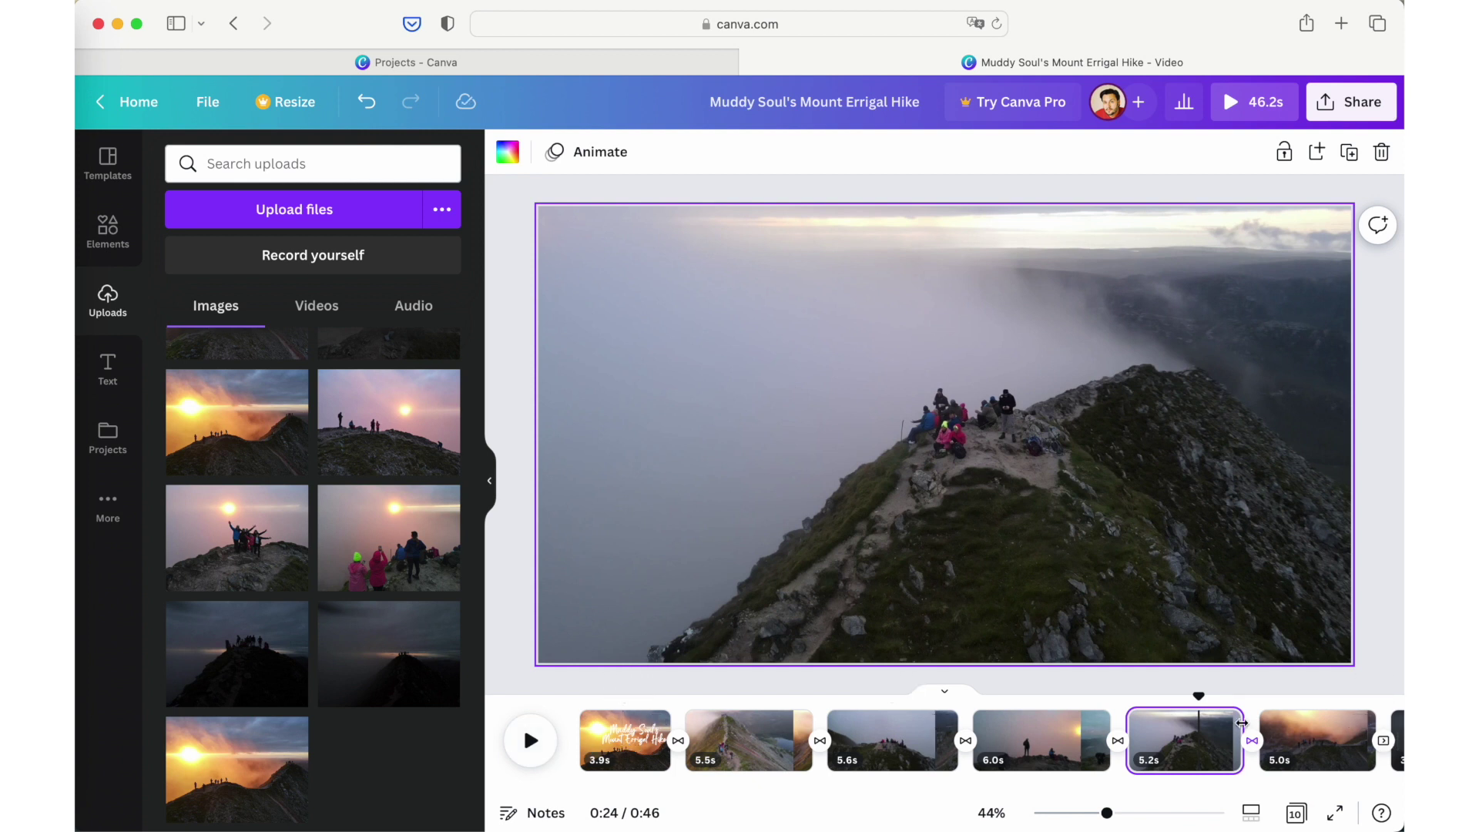
Step: Add the uploaded Dermot Kennedy audio track to the timeline and align its start with the beginning of the video
{"action": "left_click_drag", "start_coordinate": [1199, 697], "coordinate": [580, 696]}
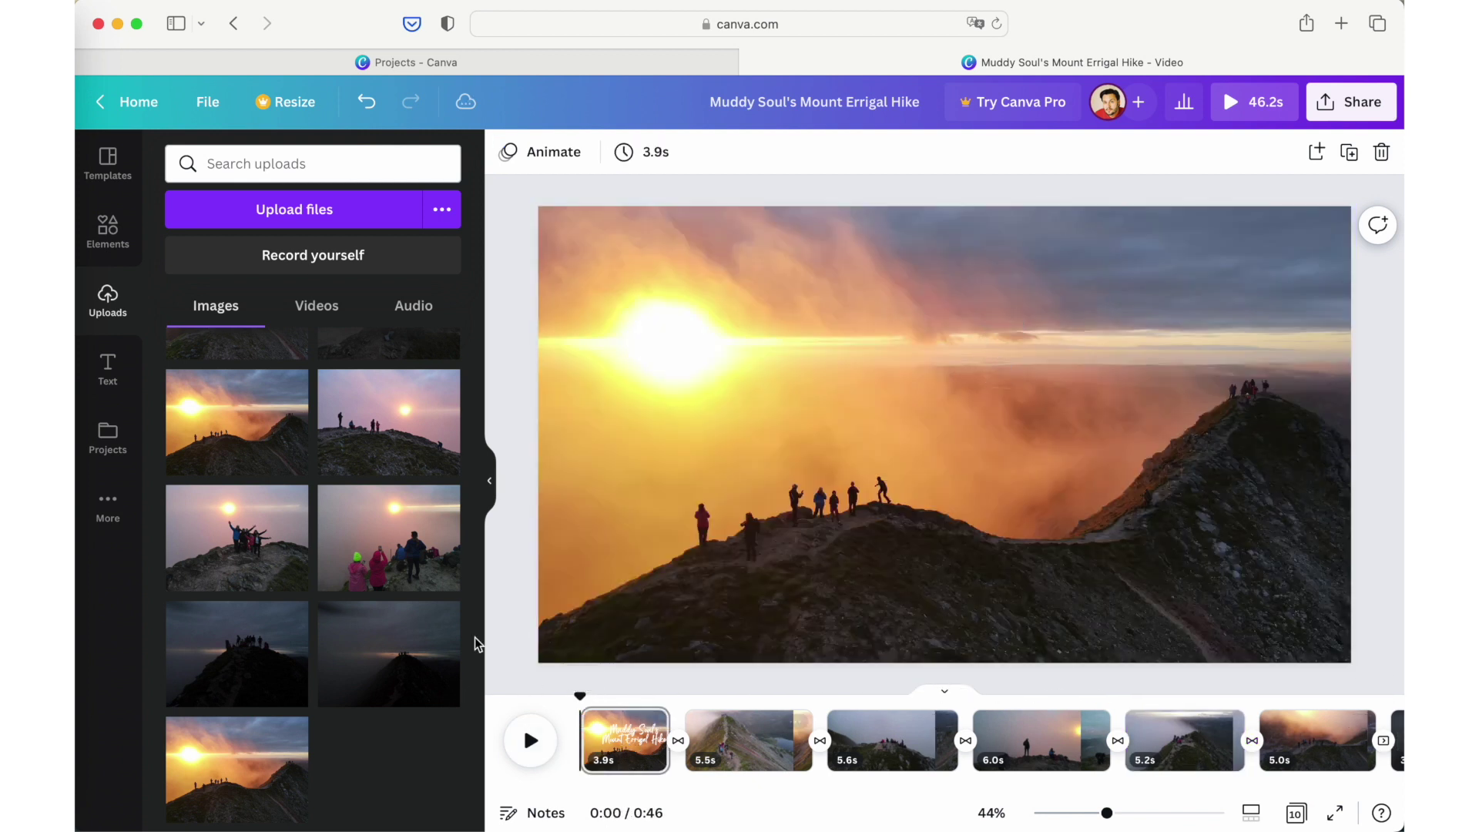
{"action": "left_click", "coordinate": [417, 312]}
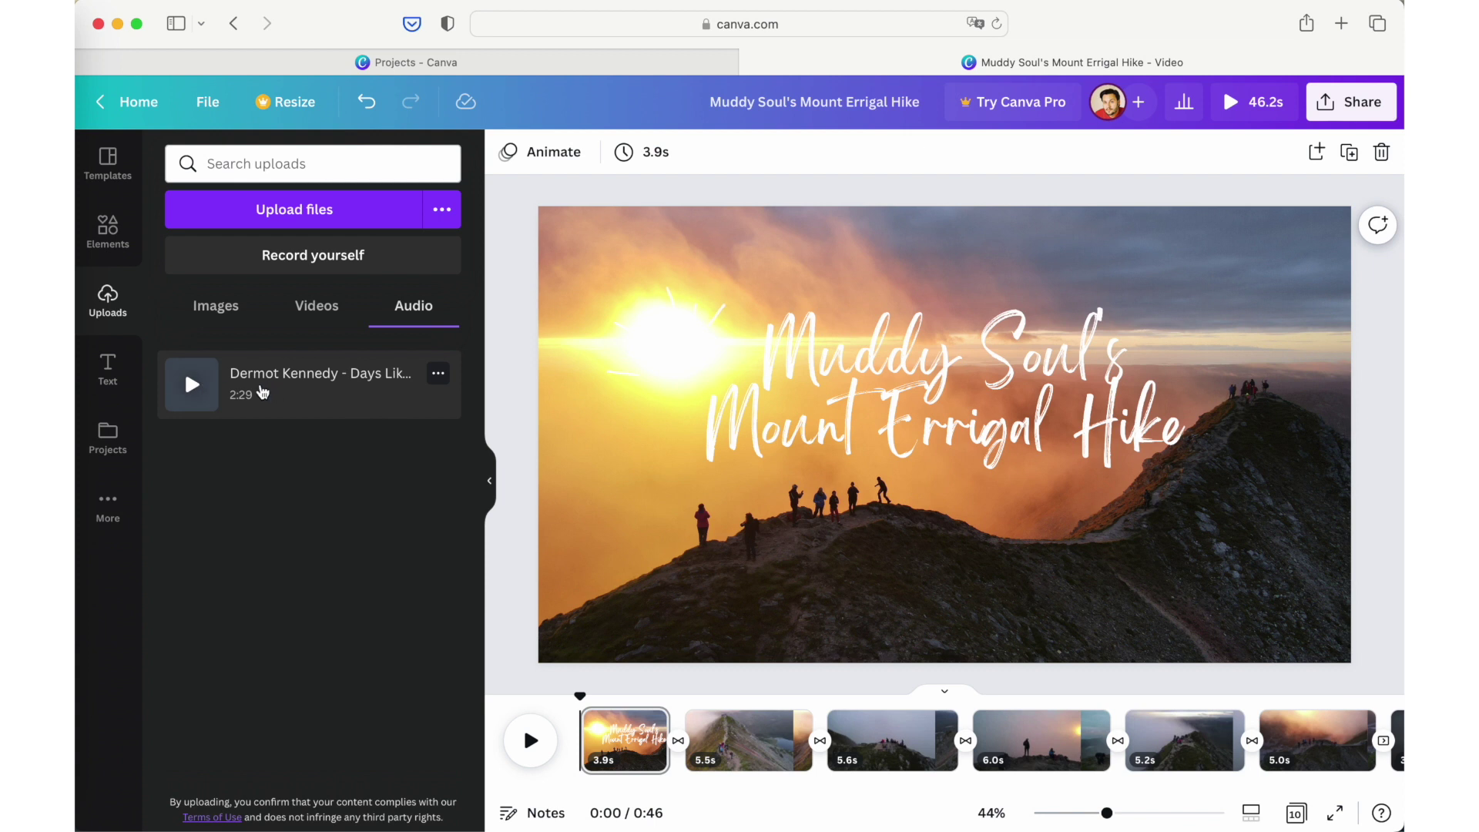
{"action": "left_click_drag", "start_coordinate": [219, 386], "coordinate": [572, 763]}
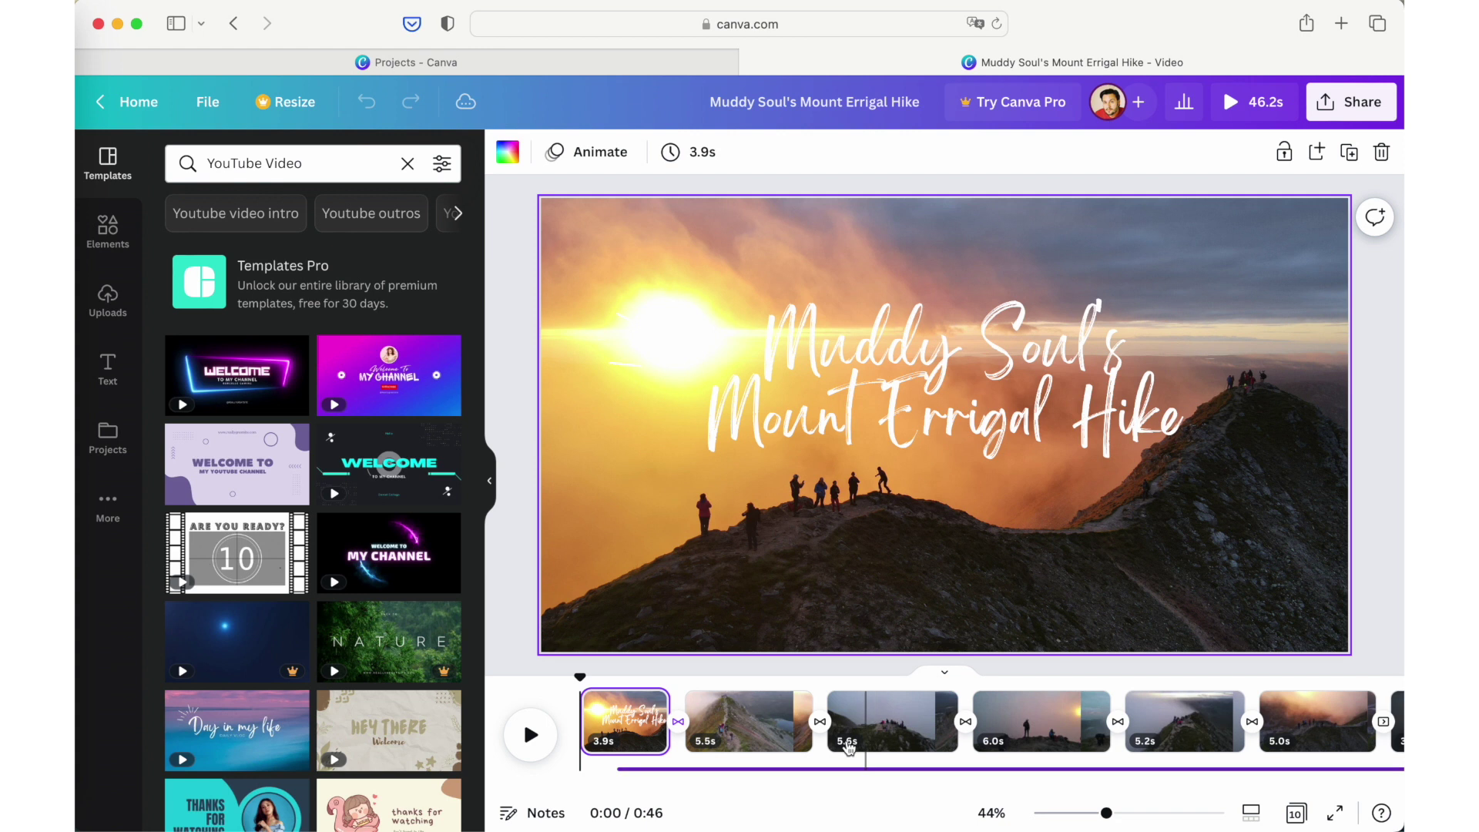
{"action": "scroll", "coordinate": [847, 748], "scroll_direction": "right", "scroll_amount": 2}
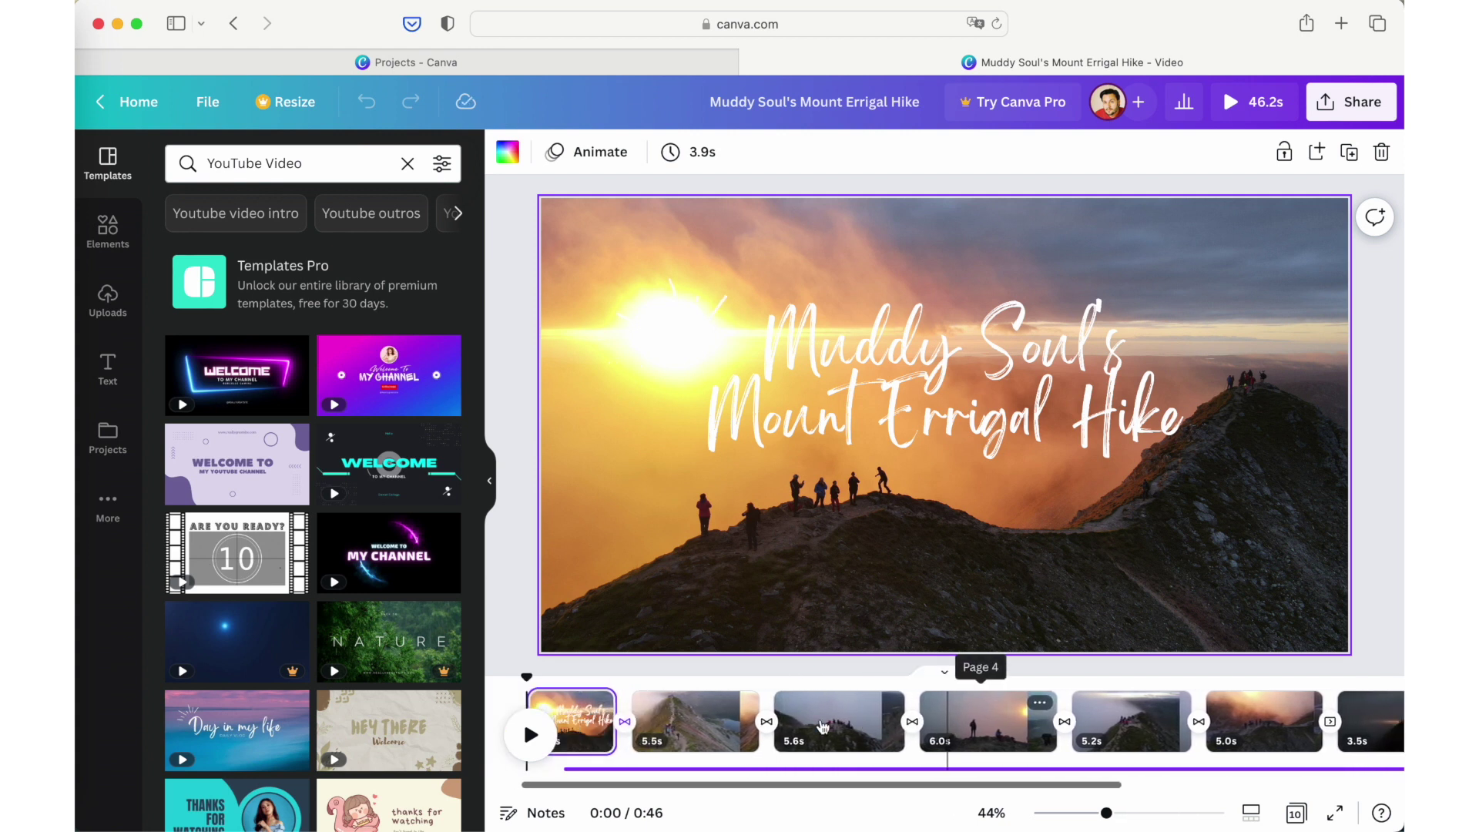
{"action": "left_click", "coordinate": [809, 769]}
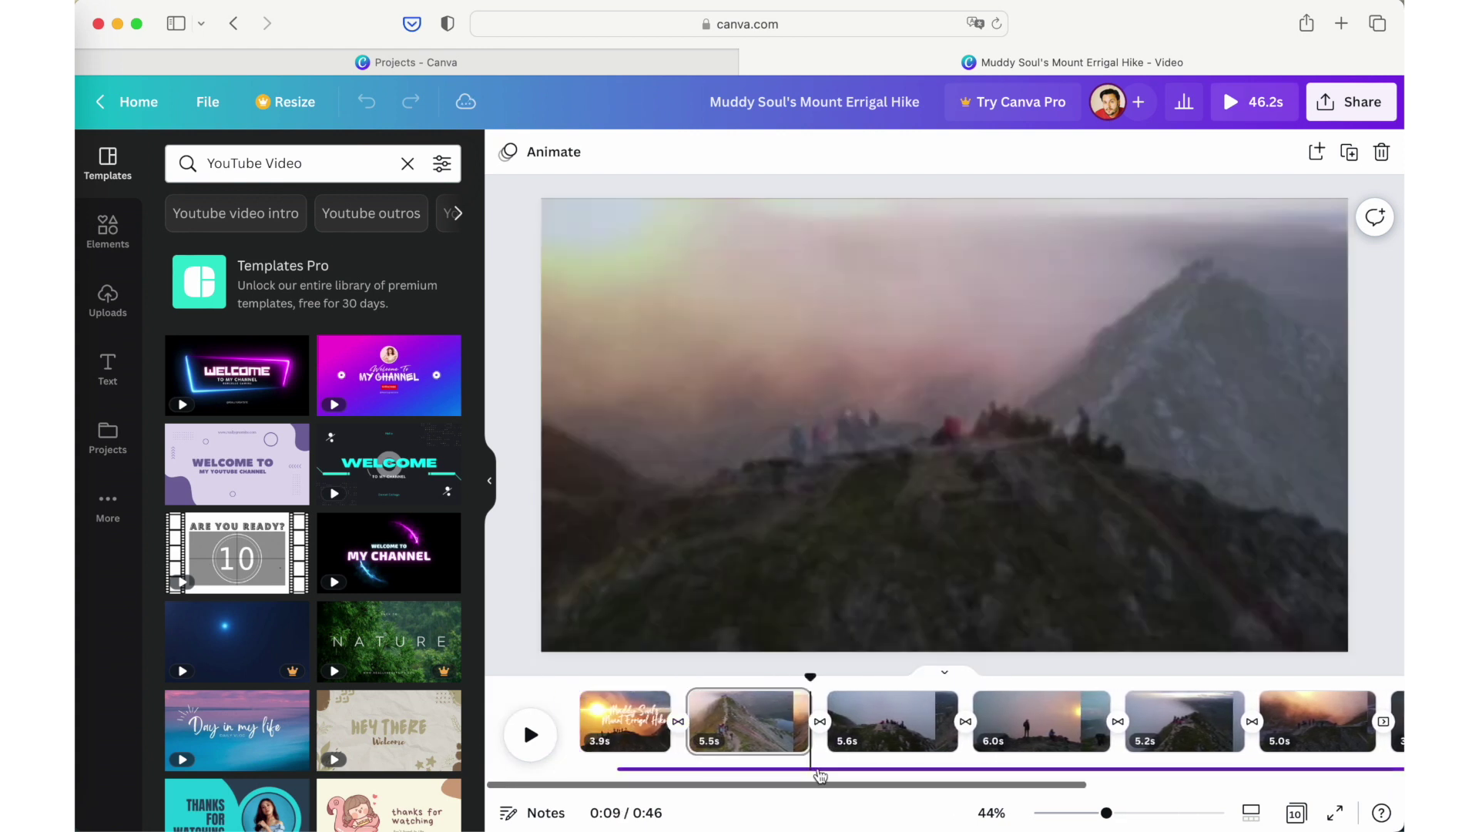
{"action": "left_click", "coordinate": [830, 770]}
{"action": "left_click_drag", "start_coordinate": [830, 774], "coordinate": [773, 758]}
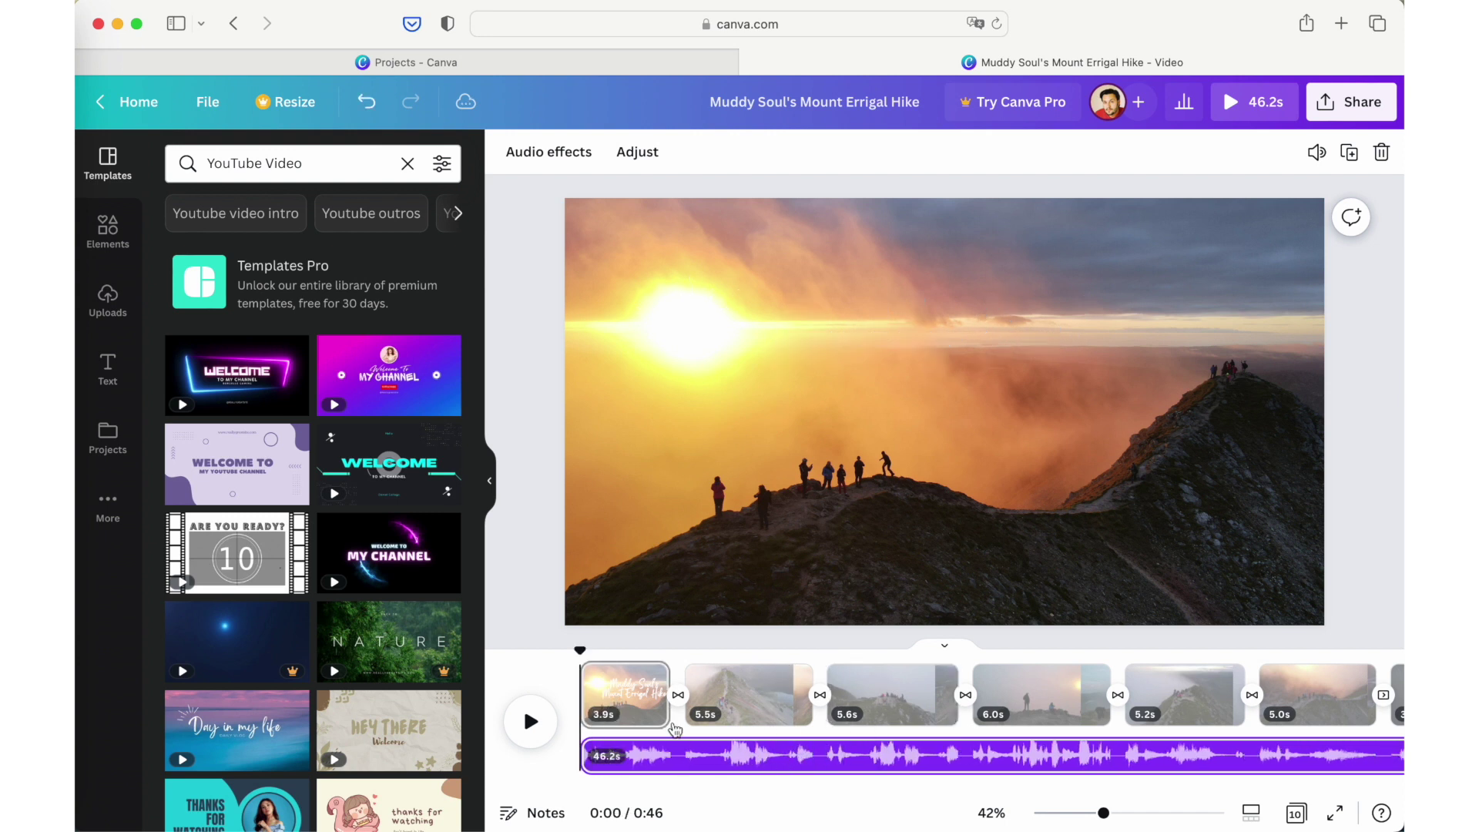
Step: Check the audio track's extent along the timeline and play the video from the start
{"action": "scroll", "coordinate": [1001, 751], "scroll_direction": "right", "scroll_amount": 10}
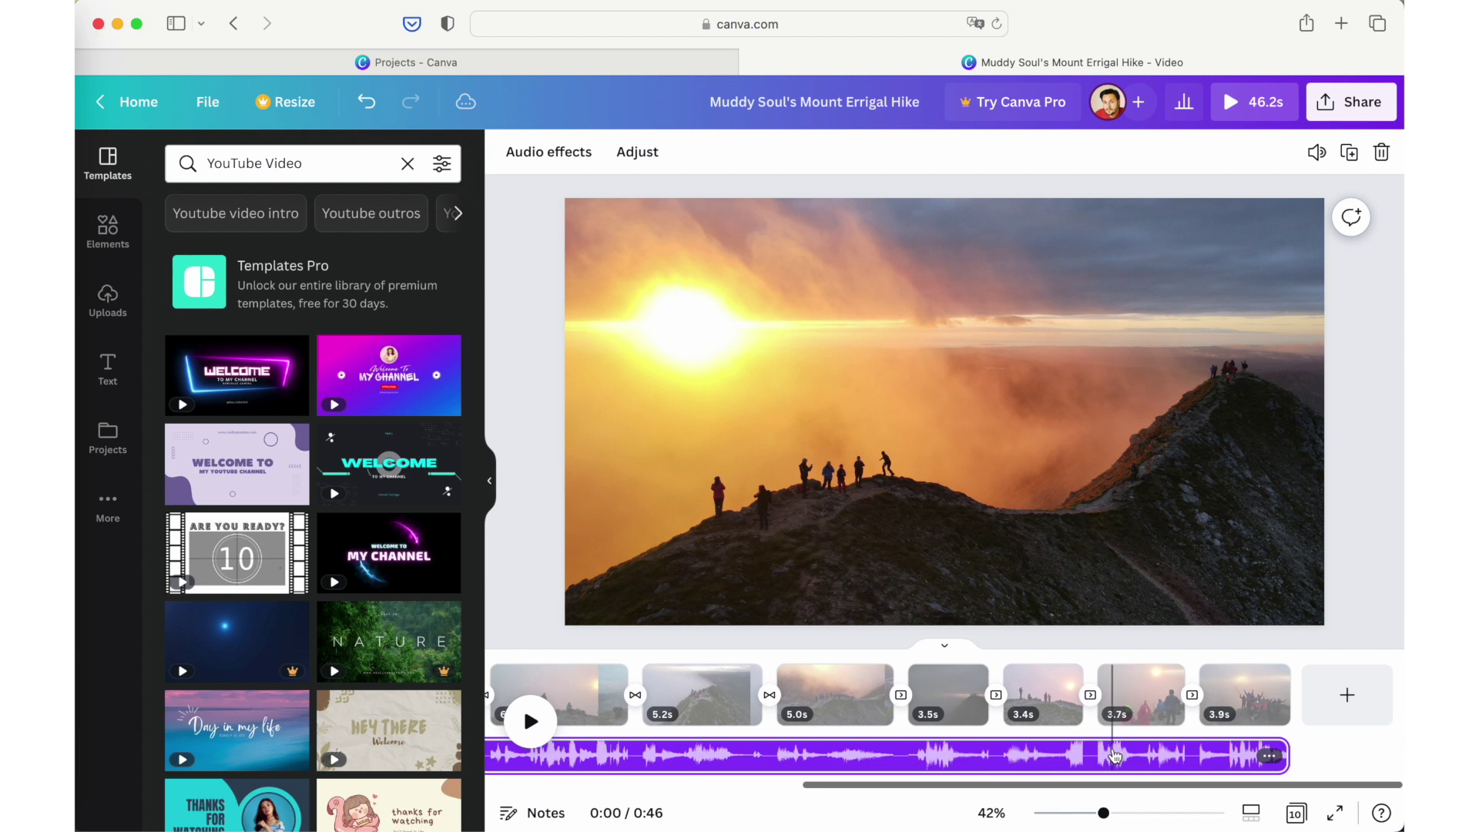
{"action": "scroll", "coordinate": [707, 743], "scroll_direction": "left", "scroll_amount": 10}
{"action": "key", "text": "Escape"}
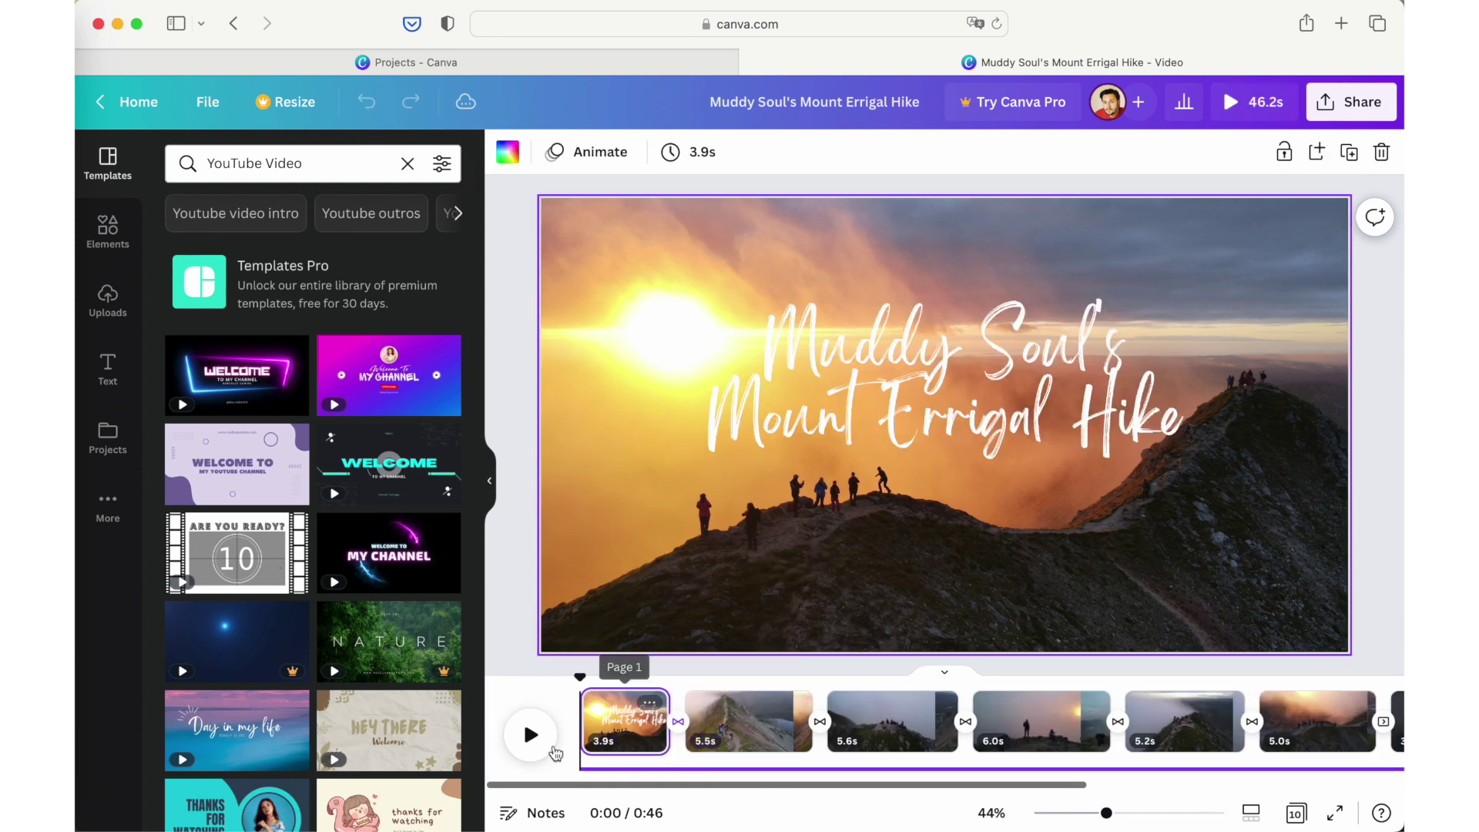
{"action": "left_click", "coordinate": [530, 736]}
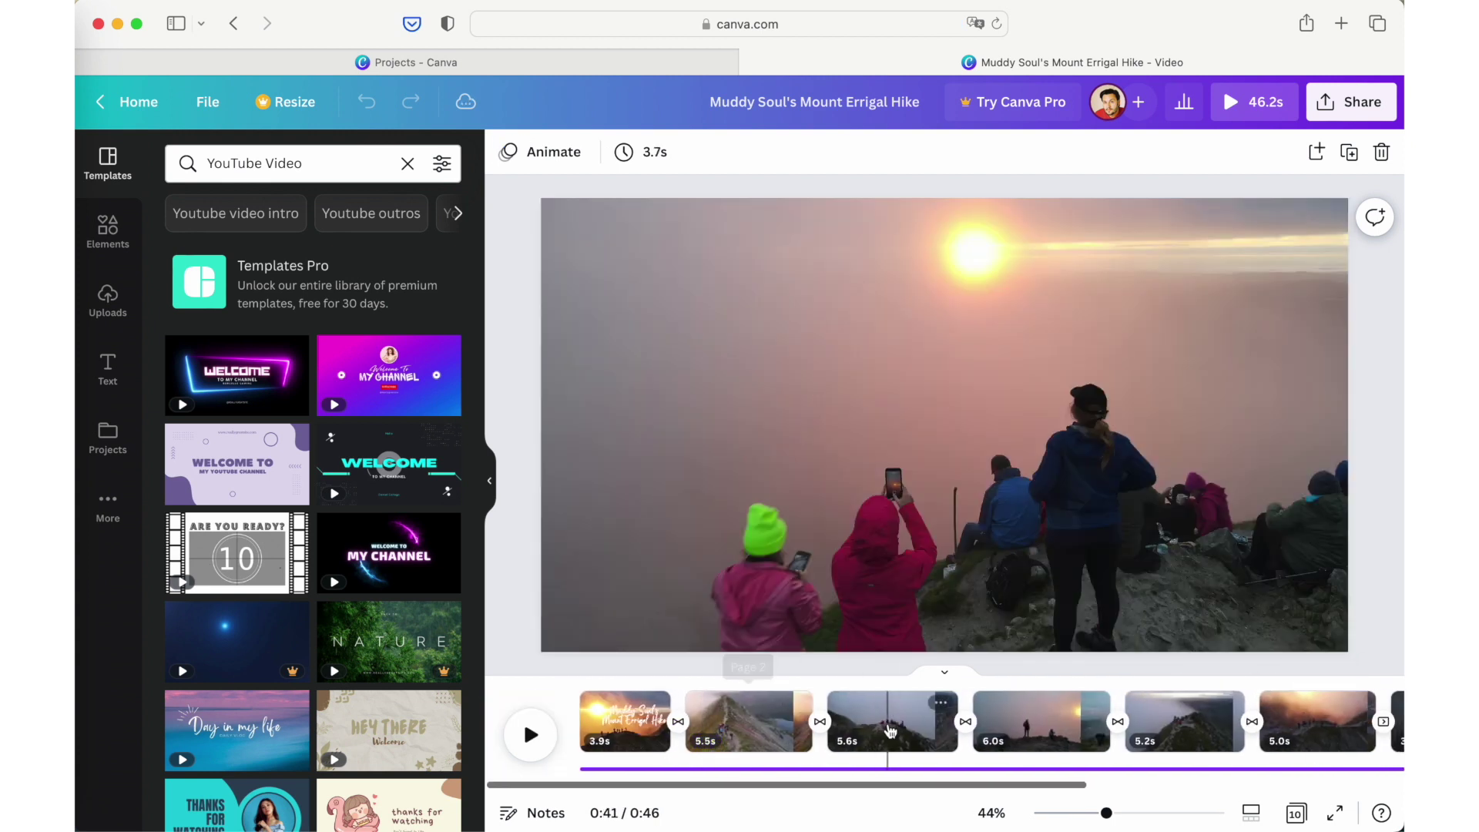
Step: Lengthen the clip on page 3 to 6.0 seconds and trim the clip on page 4 to 5.5 seconds
{"action": "left_click", "coordinate": [918, 731]}
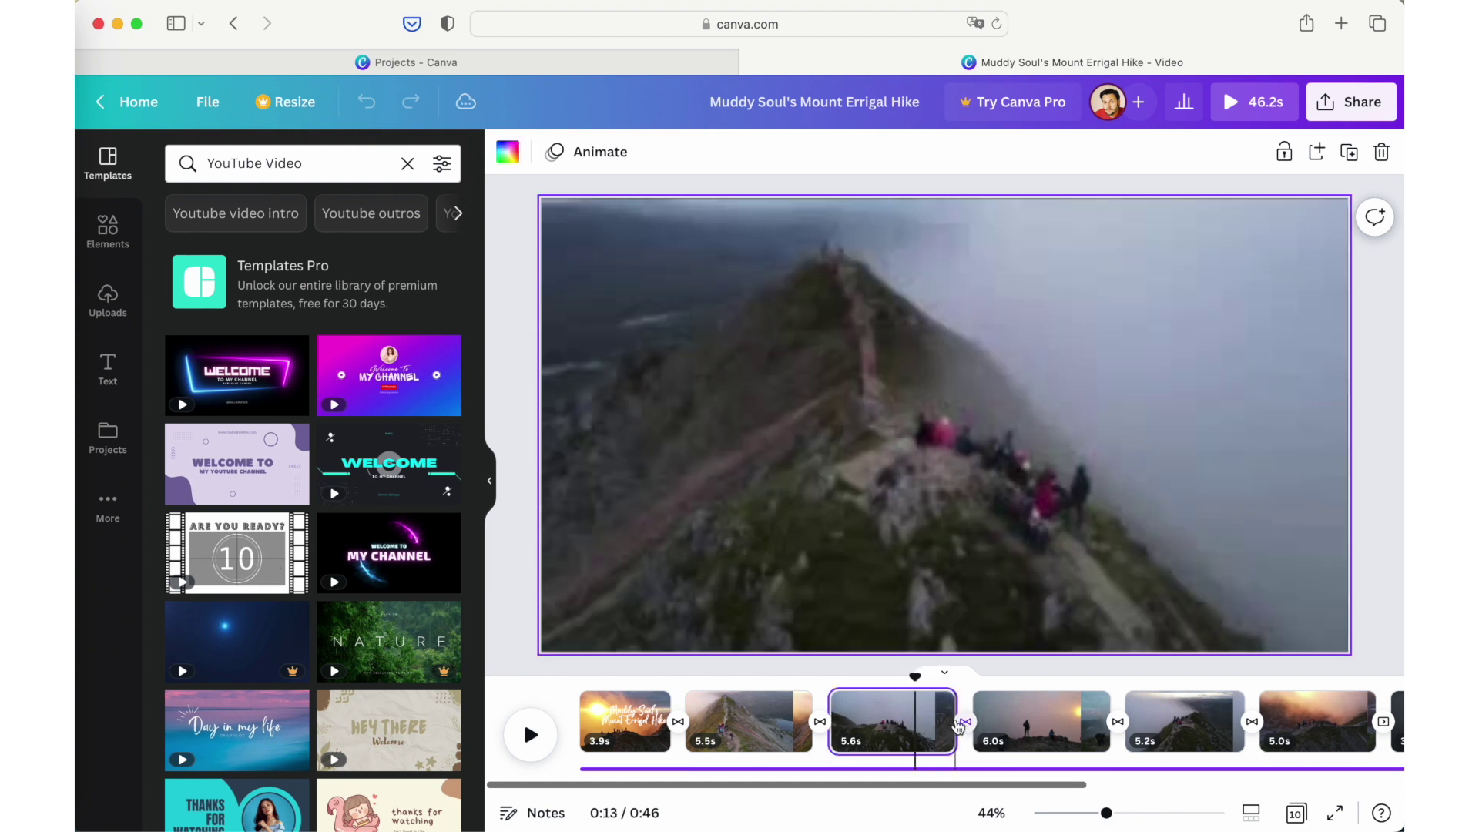
{"action": "left_click_drag", "start_coordinate": [956, 709], "coordinate": [961, 708]}
{"action": "left_click", "coordinate": [1090, 724]}
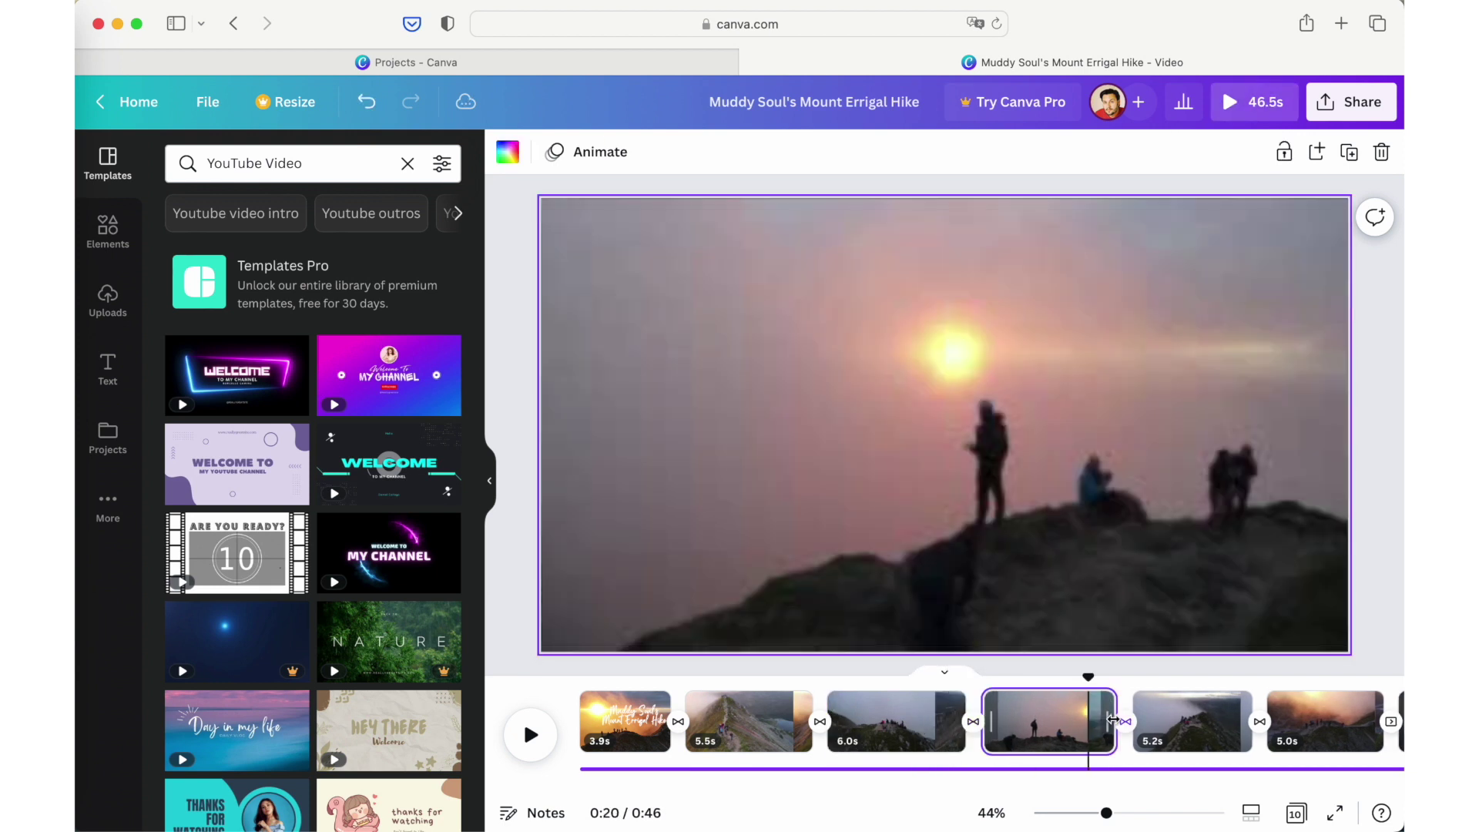
{"action": "left_click_drag", "start_coordinate": [1106, 718], "coordinate": [1099, 718]}
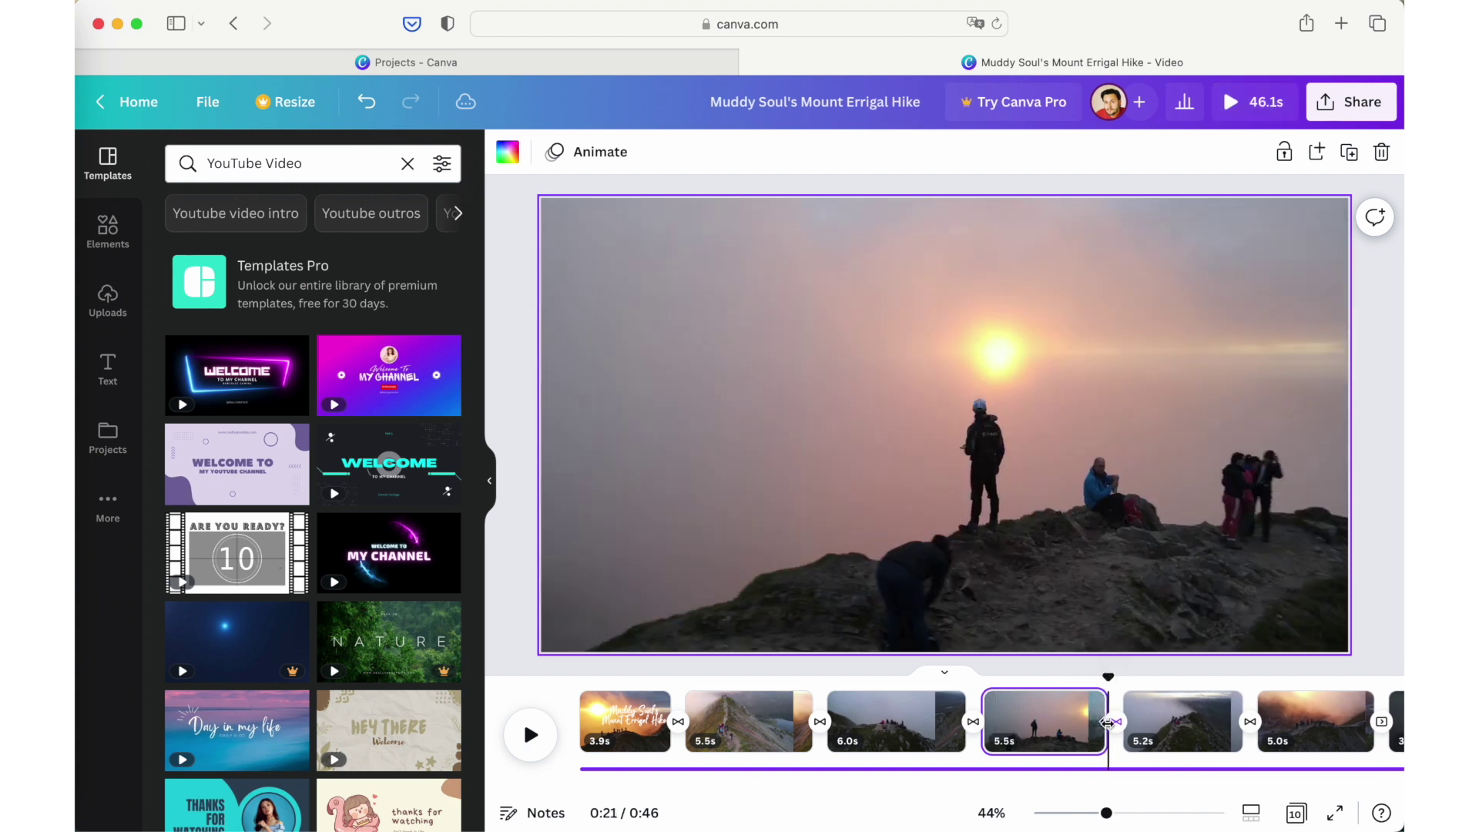
Step: Review the order of all the video's pages in grid view and return to the timeline
{"action": "scroll", "coordinate": [847, 720], "scroll_direction": "right", "scroll_amount": 6}
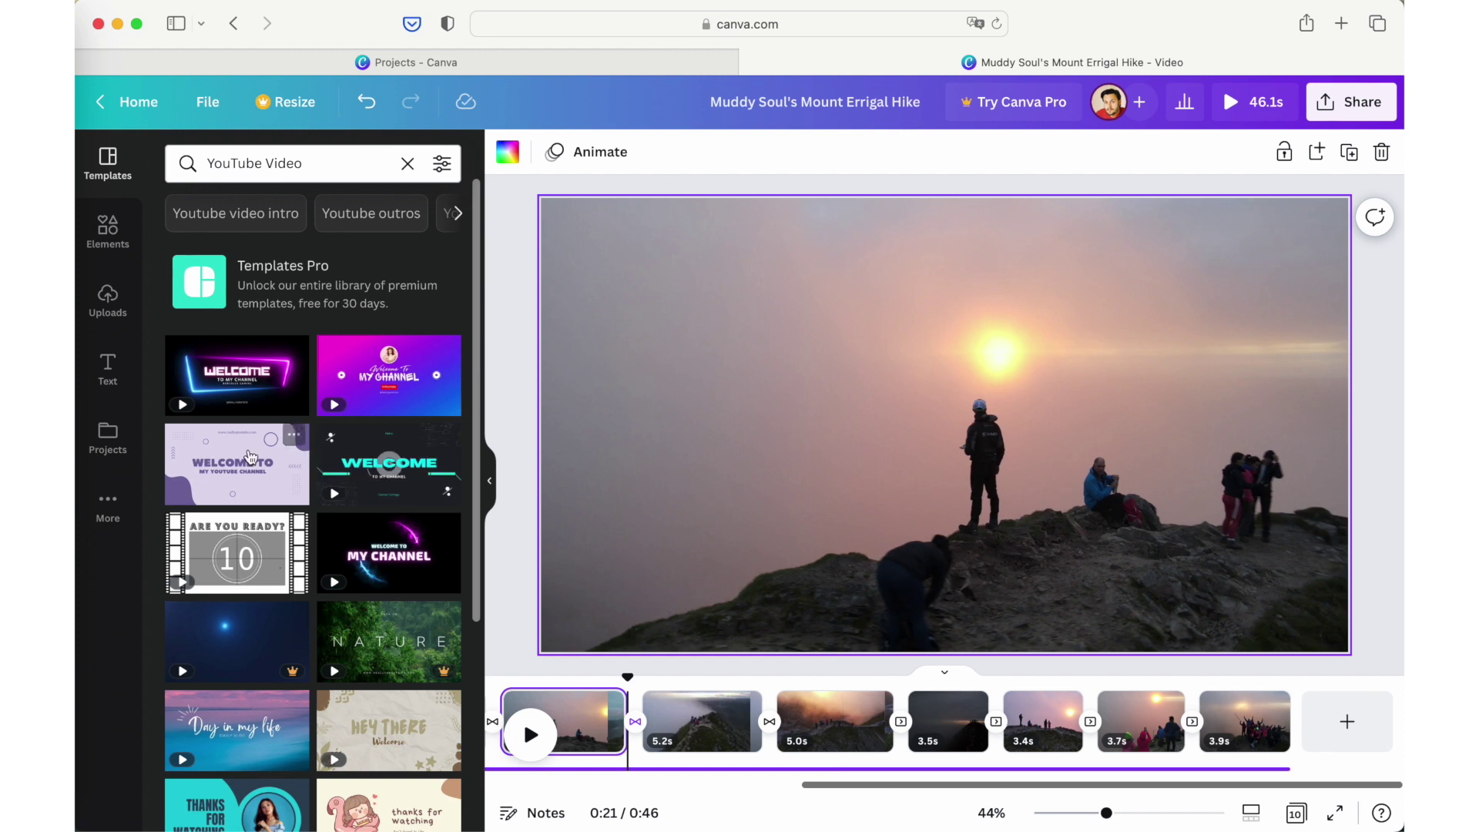
{"action": "left_click", "coordinate": [108, 372]}
{"action": "left_click", "coordinate": [1297, 814]}
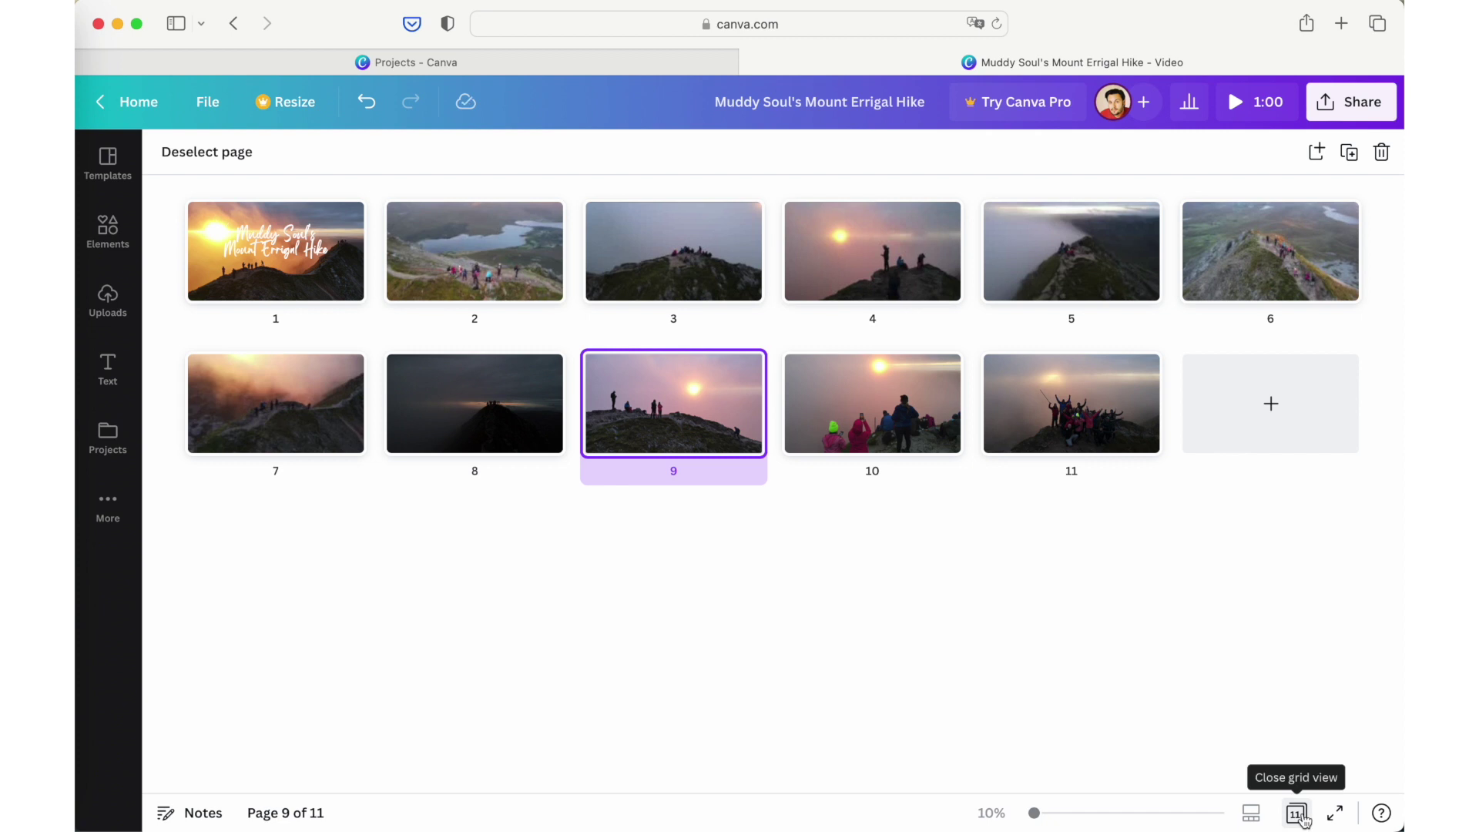
{"action": "left_click", "coordinate": [1302, 816]}
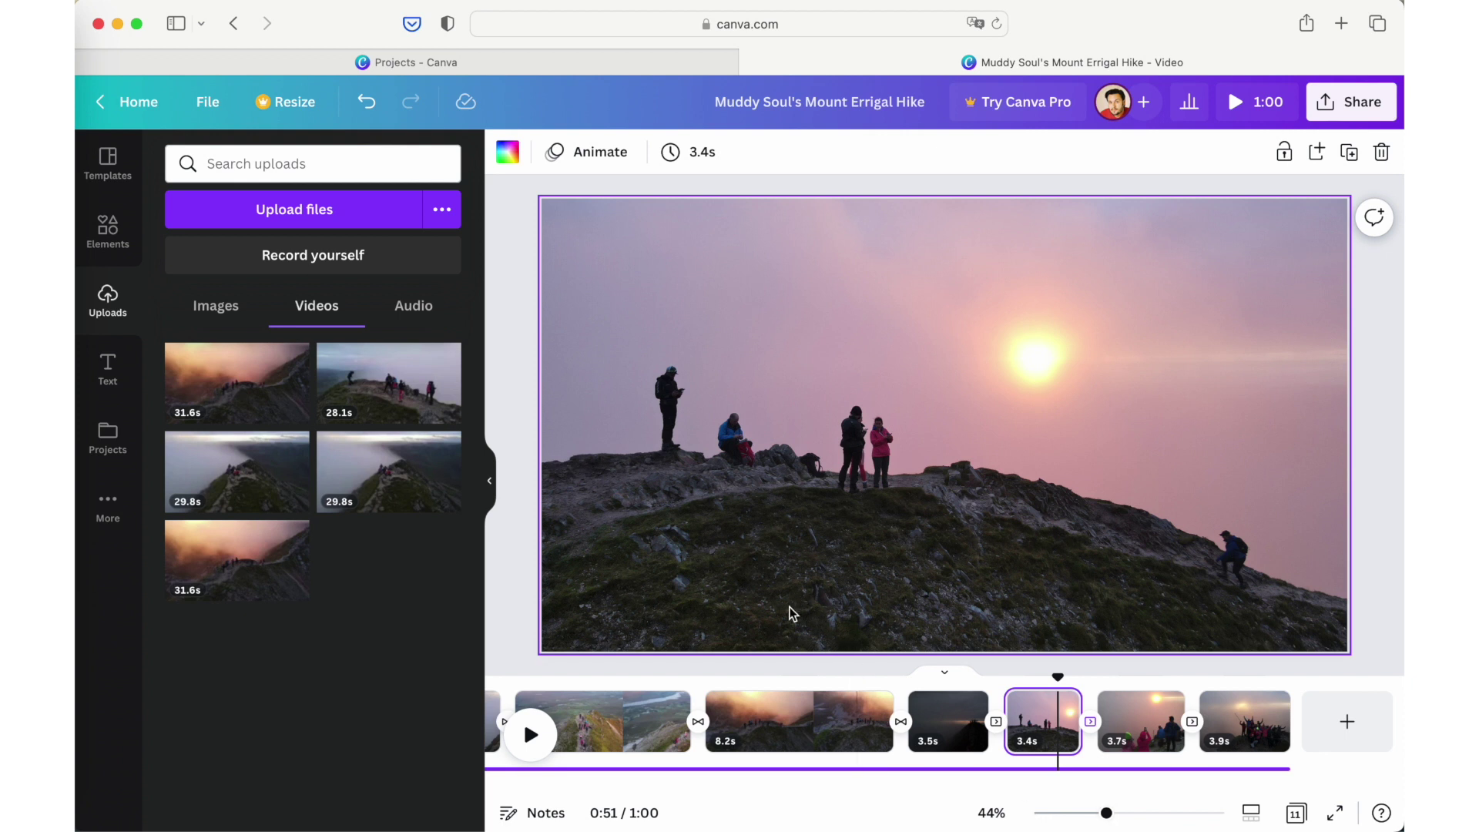
Step: Preview the sunset drone clip on page 7 from near its beginning
{"action": "left_click_drag", "start_coordinate": [1057, 676], "coordinate": [747, 676]}
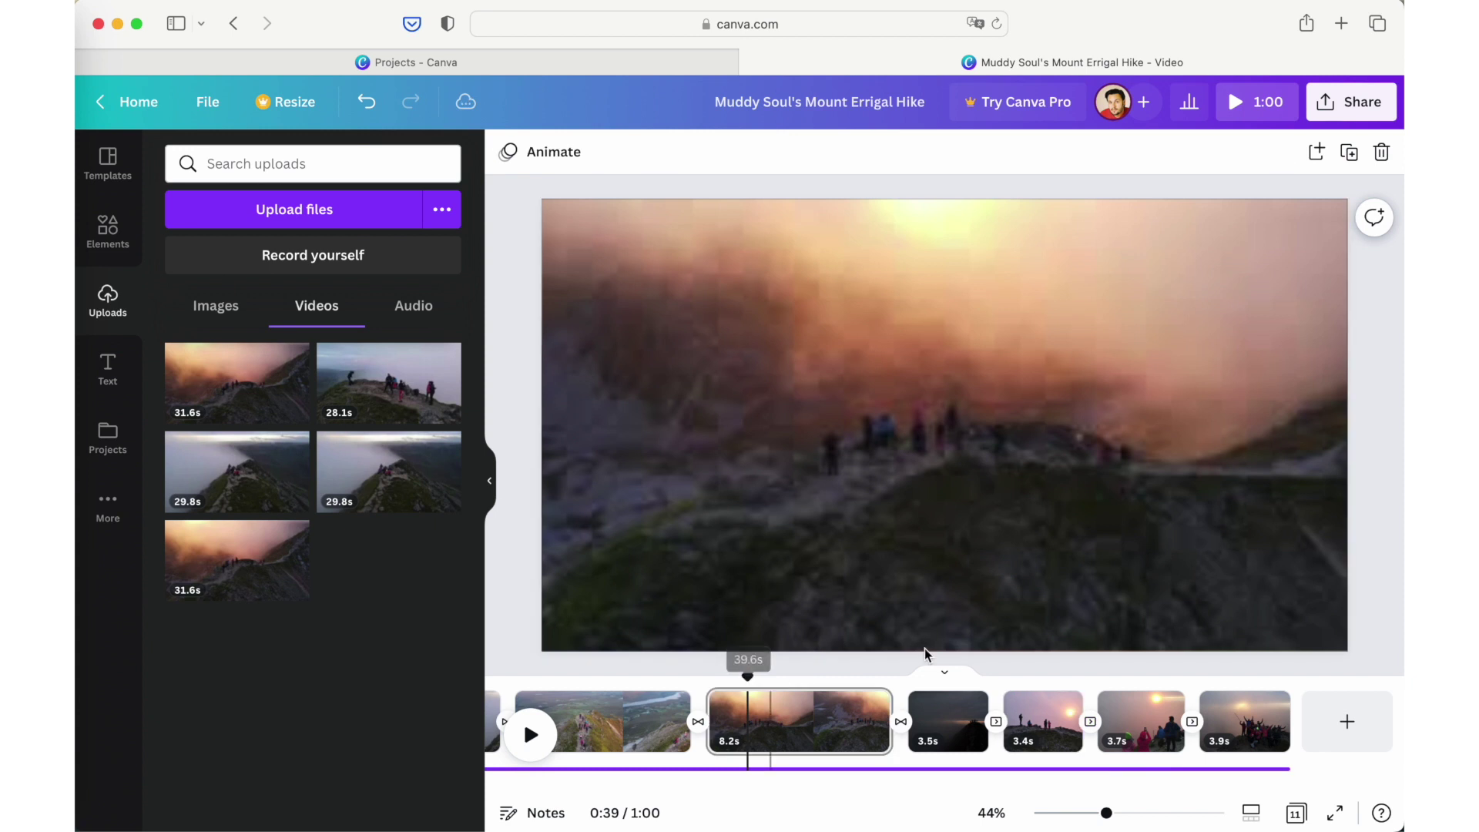
{"action": "mouse_move", "coordinate": [747, 676]}
{"action": "left_mouse_down"}
{"action": "mouse_move", "coordinate": [729, 676]}
{"action": "mouse_move", "coordinate": [812, 678]}
{"action": "mouse_move", "coordinate": [739, 677]}
{"action": "left_mouse_up"}
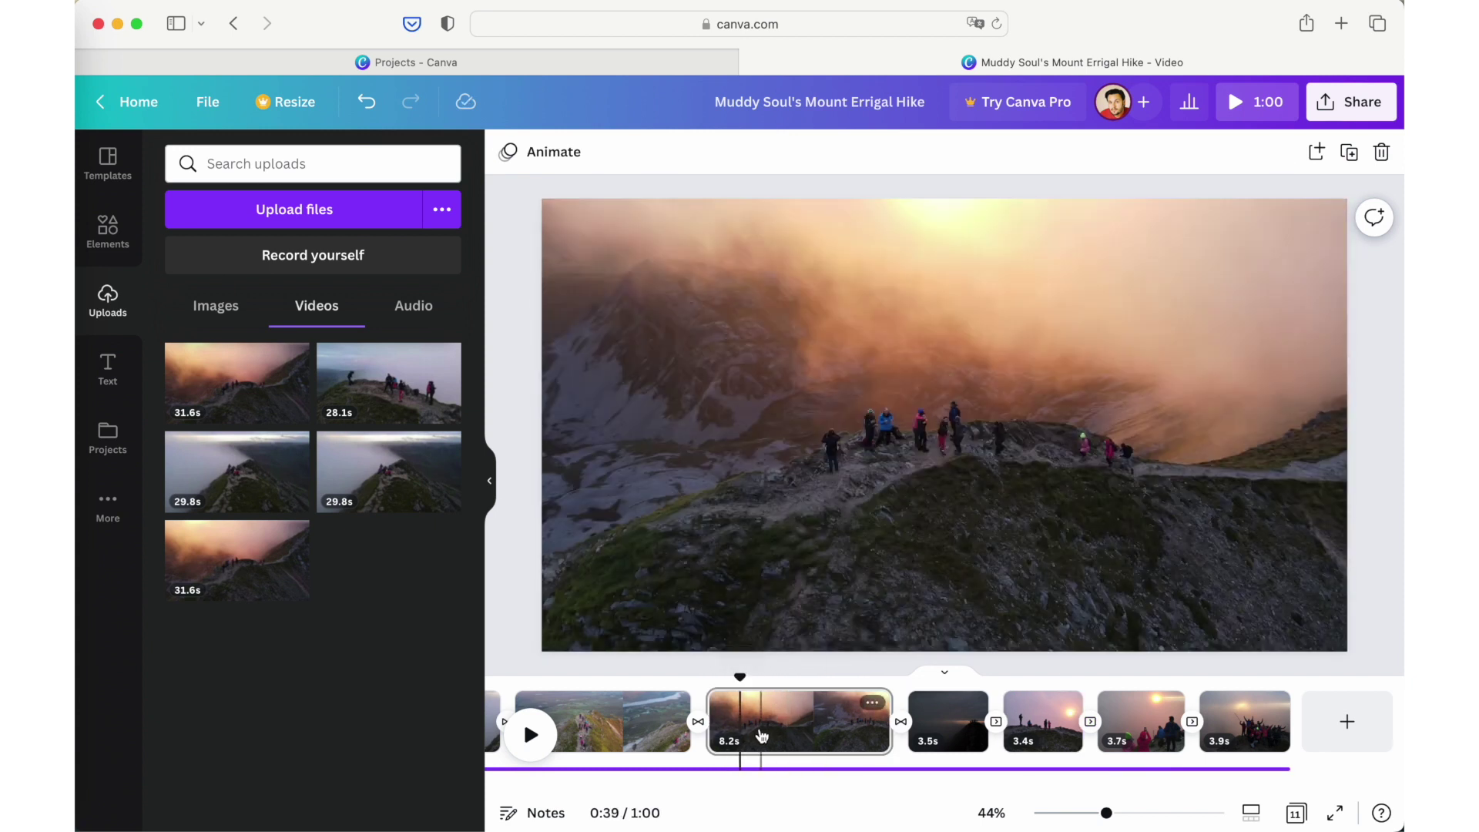
{"action": "left_click", "coordinate": [531, 734]}
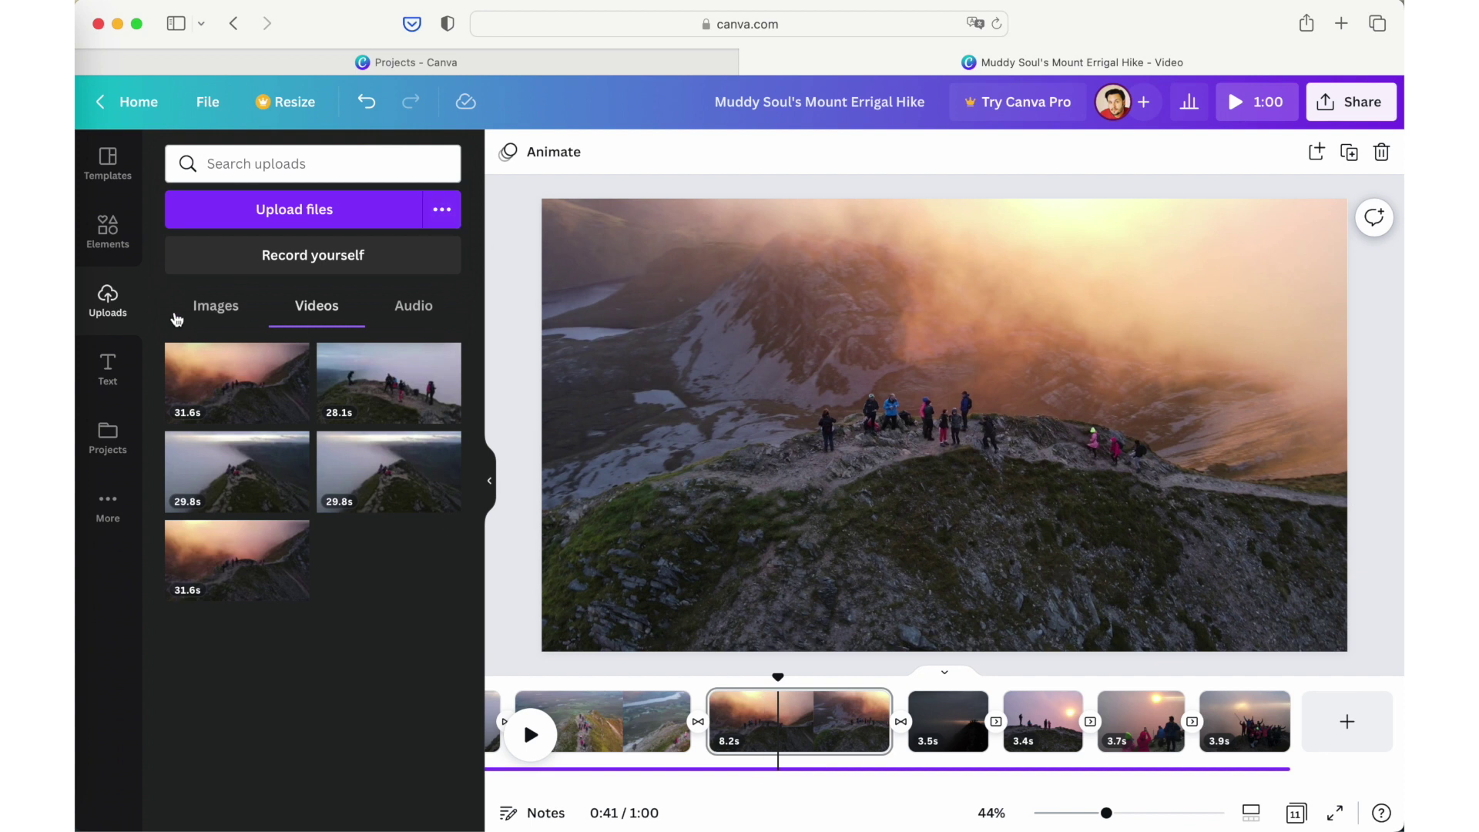
{"action": "left_click", "coordinate": [107, 369]}
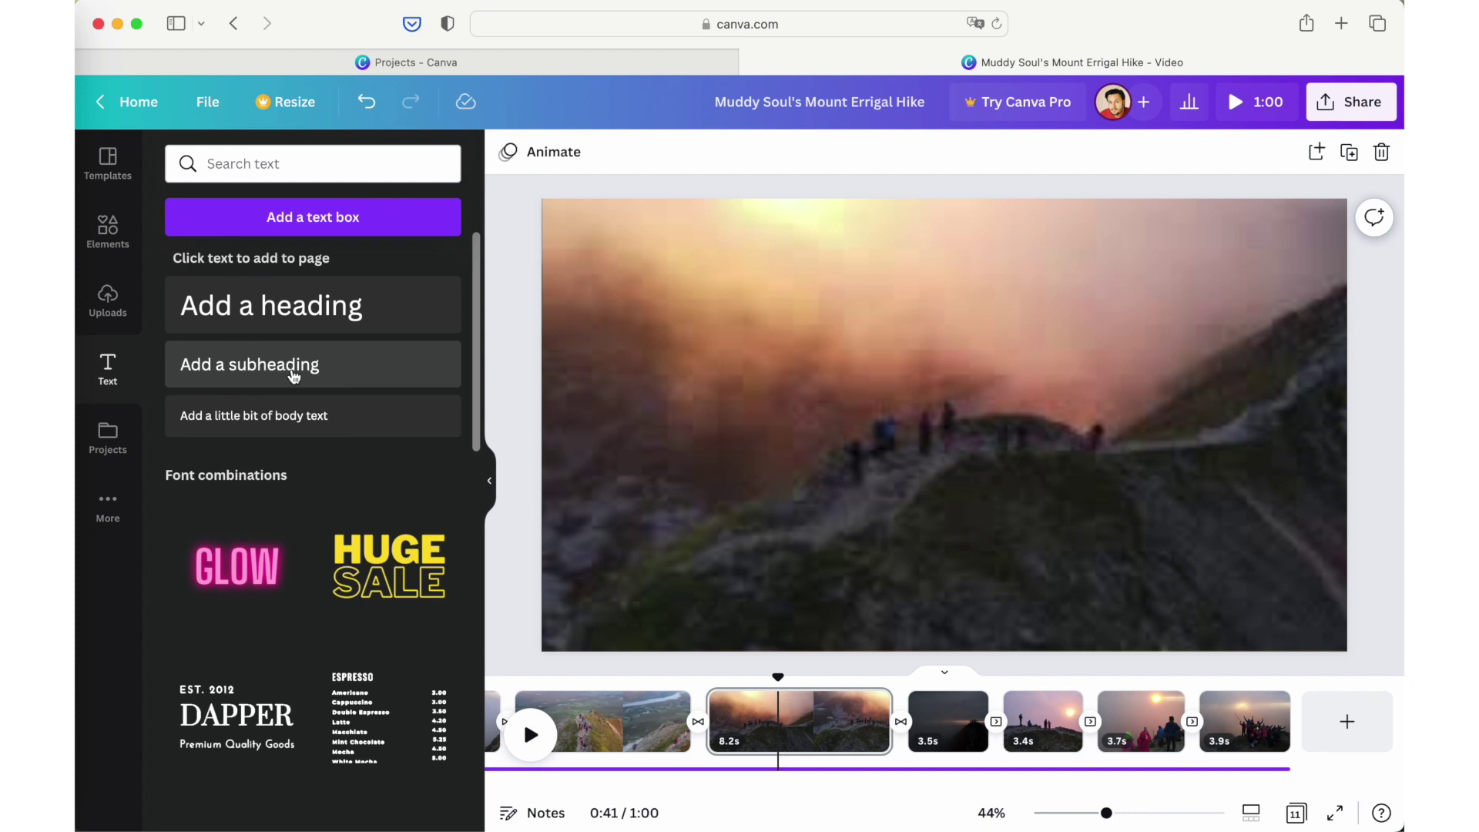
{"action": "scroll", "coordinate": [385, 612], "scroll_direction": "down", "scroll_amount": 5}
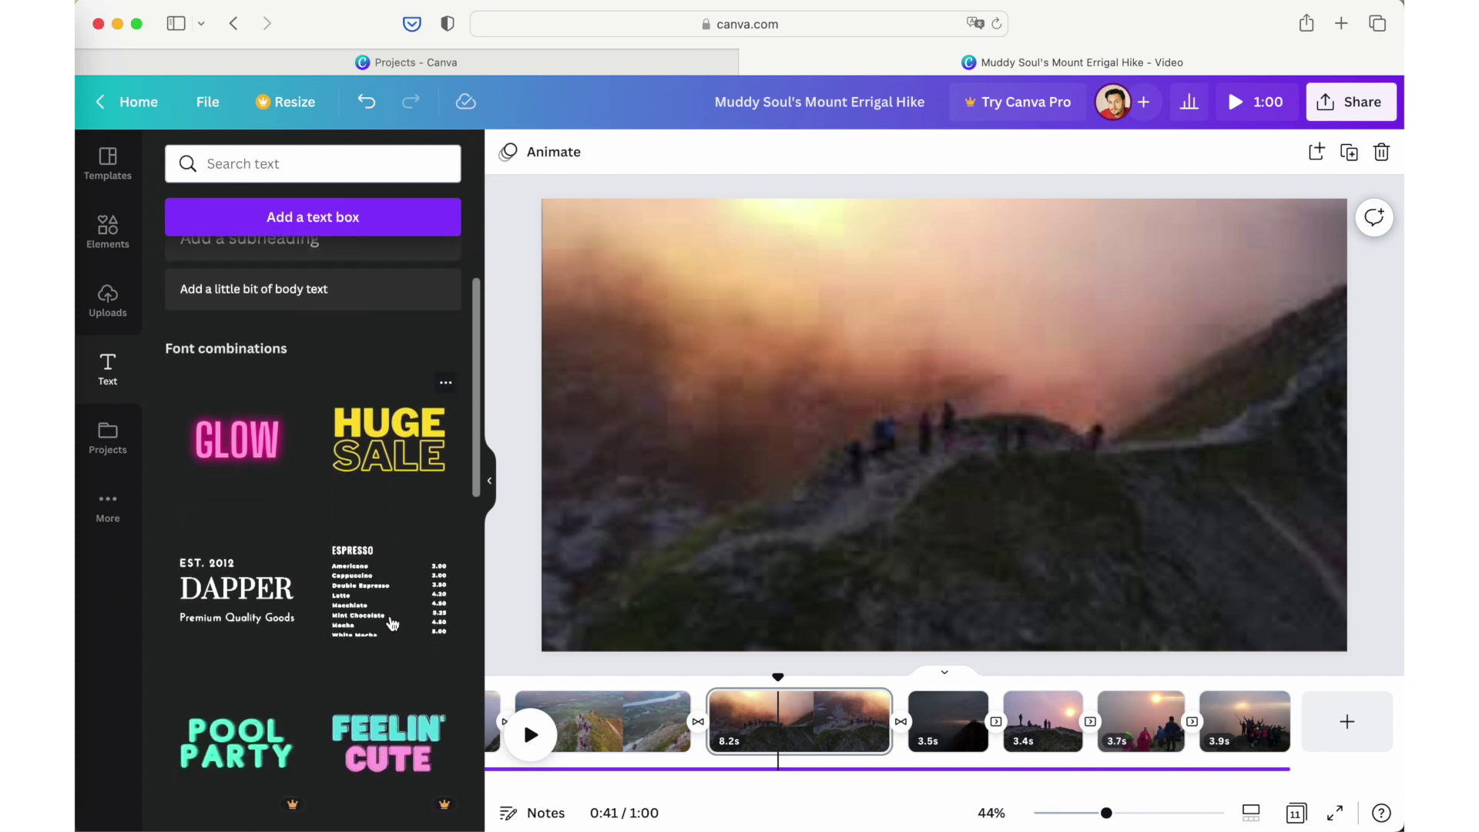
{"action": "scroll", "coordinate": [389, 624], "scroll_direction": "down", "scroll_amount": 3}
{"action": "scroll", "coordinate": [386, 624], "scroll_direction": "up", "scroll_amount": 8}
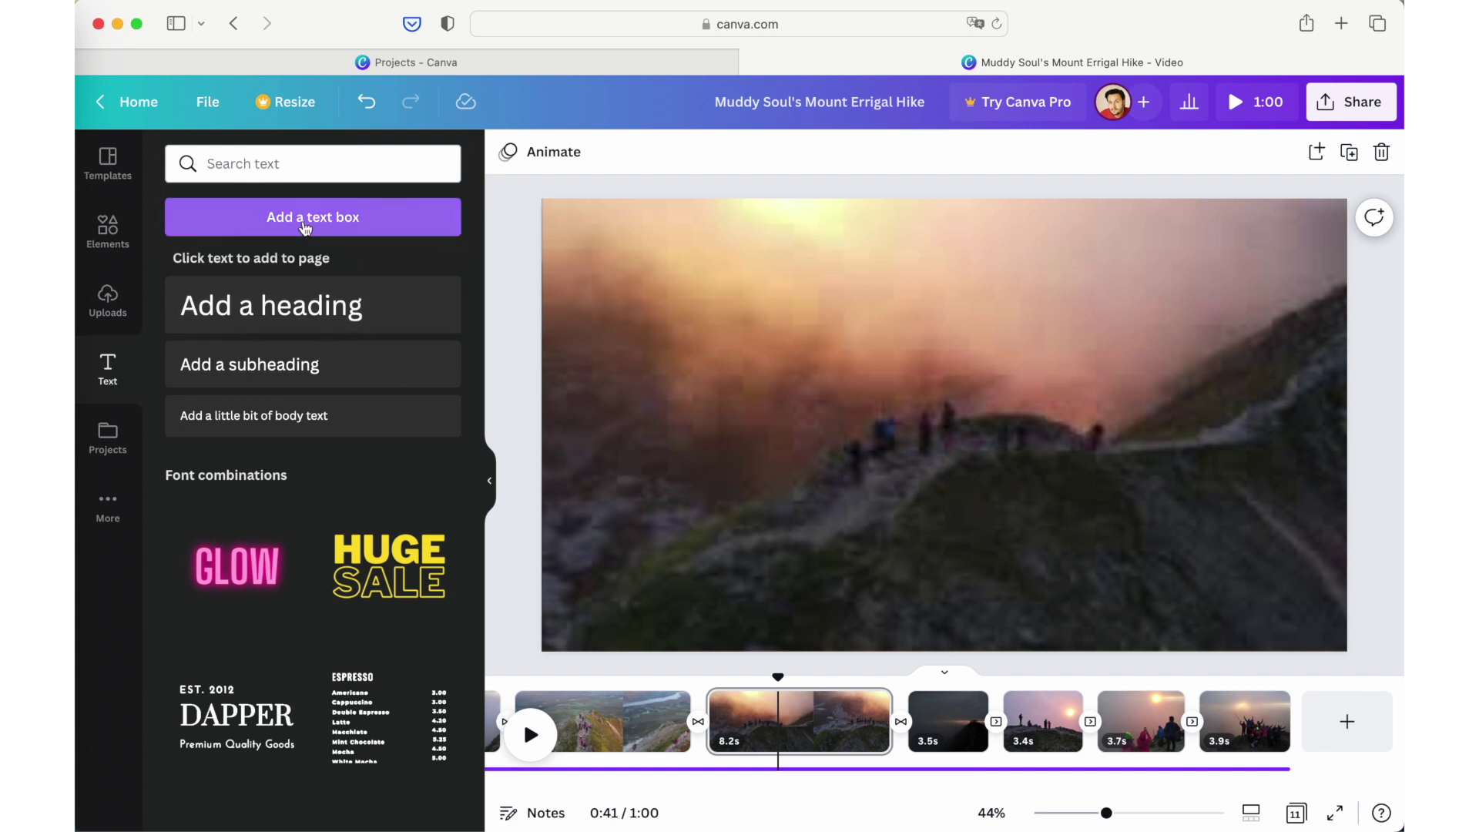
{"action": "left_click", "coordinate": [305, 229]}
{"action": "left_click", "coordinate": [921, 408]}
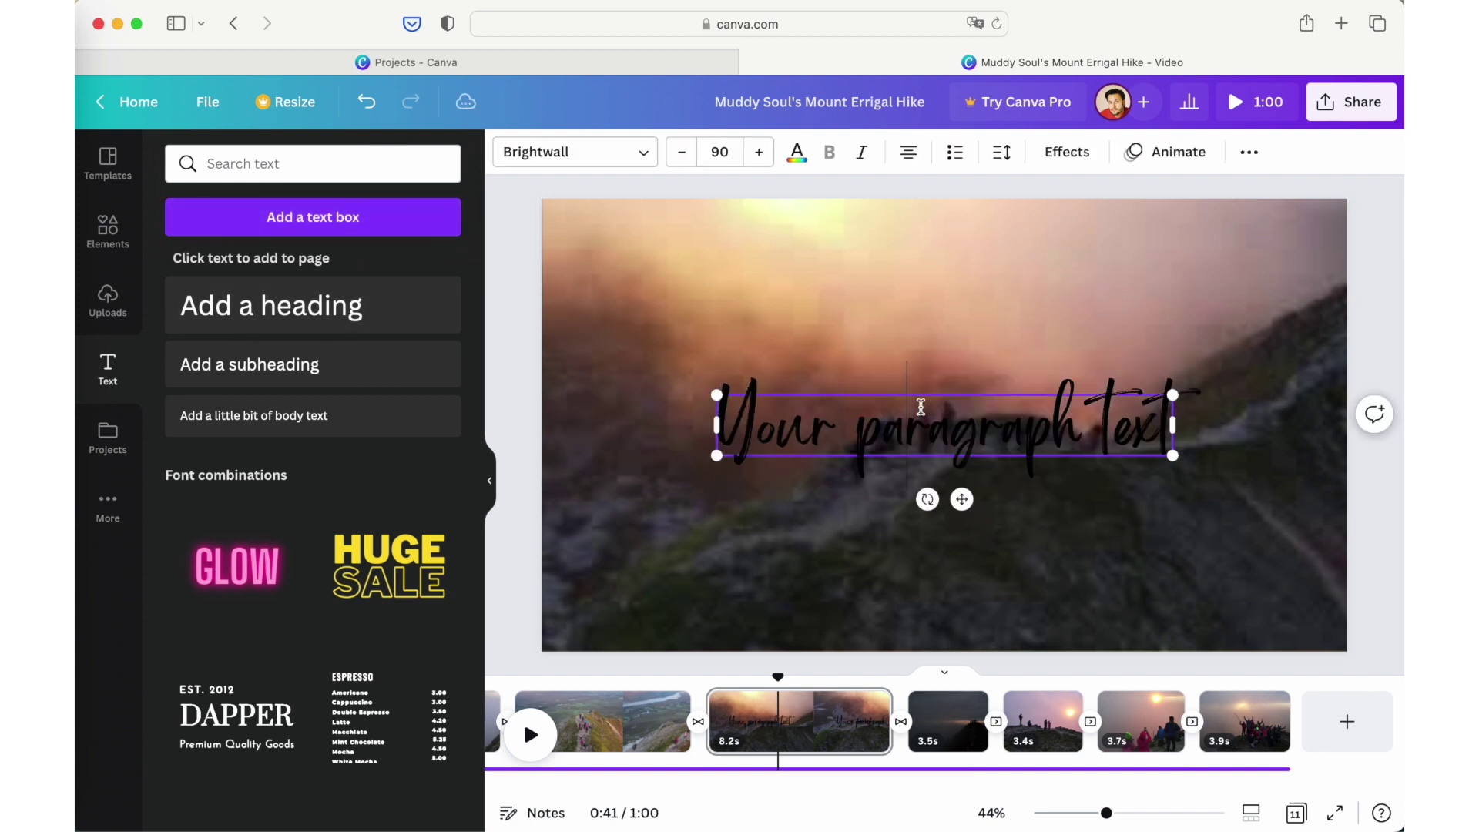
{"action": "key", "text": "super+a"}
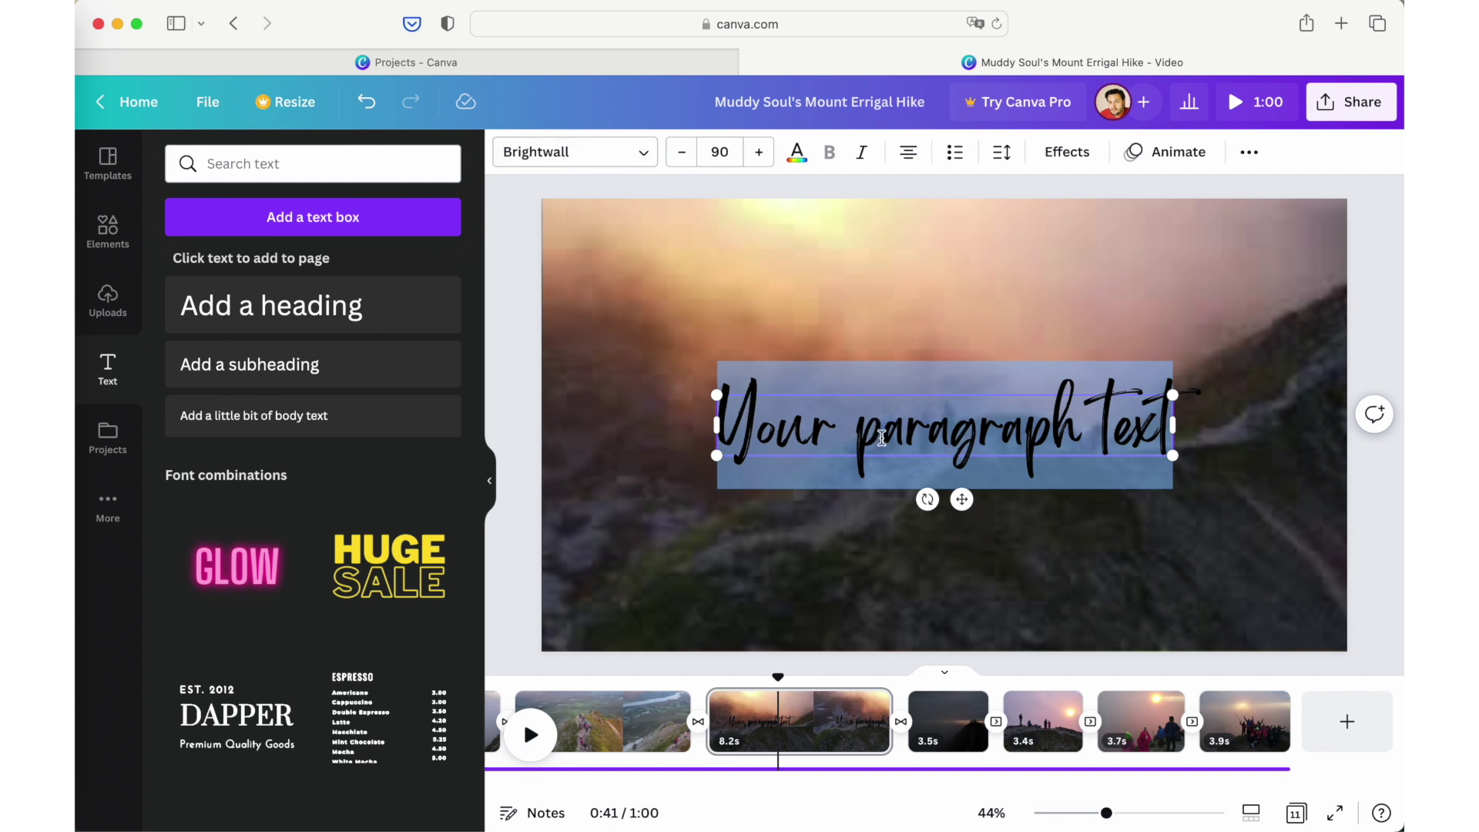
{"action": "type", "text": "www.muddysoulsadventuresc."}
{"action": "key", "text": "BackSpace"}
{"action": "key", "text": "BackSpace"}
{"action": "type", "text": ".com"}
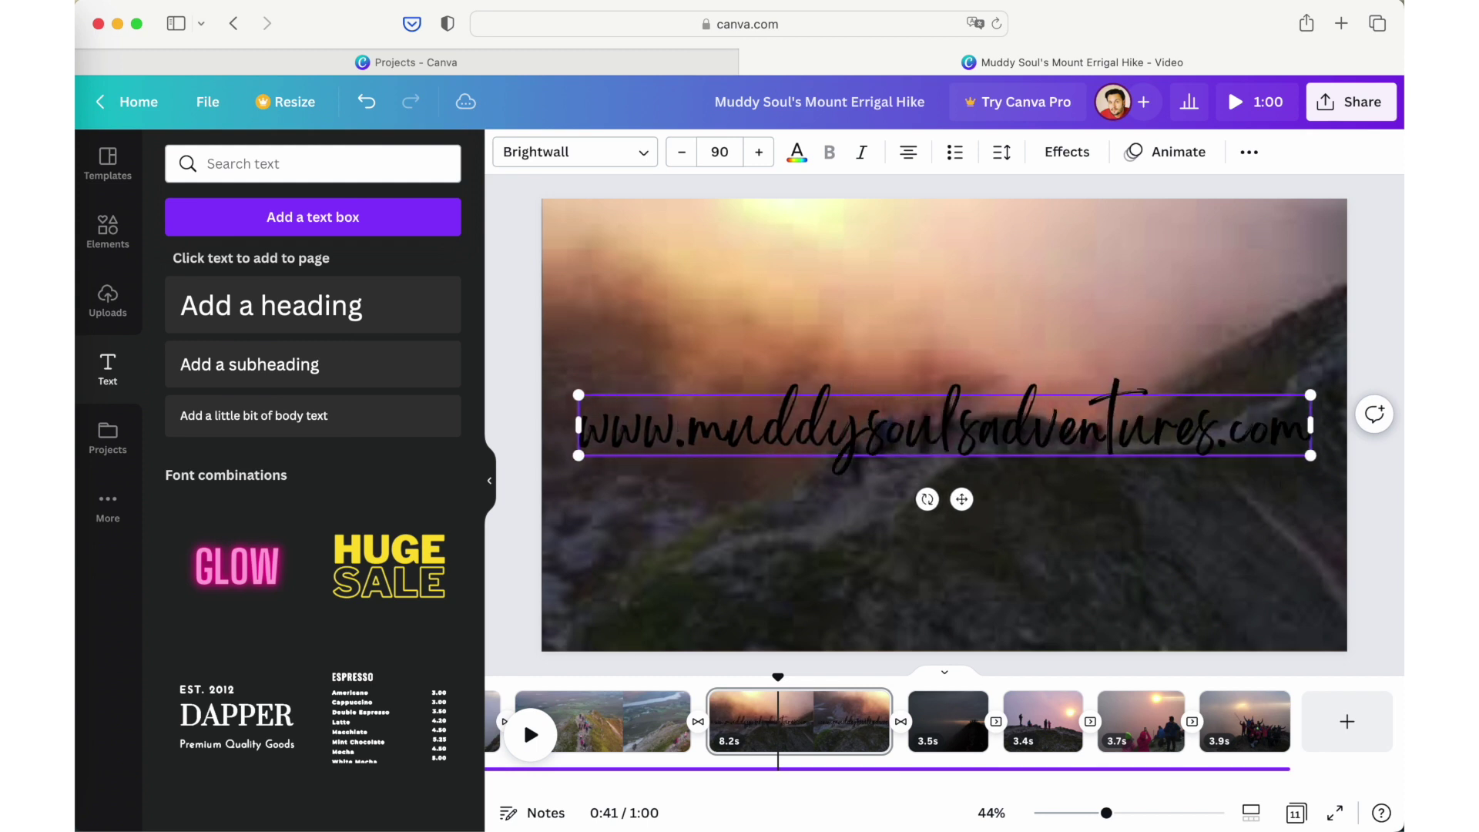
Step: Set the website text's font to Gayathri Light and its size to 60
{"action": "triple_click", "coordinate": [754, 430]}
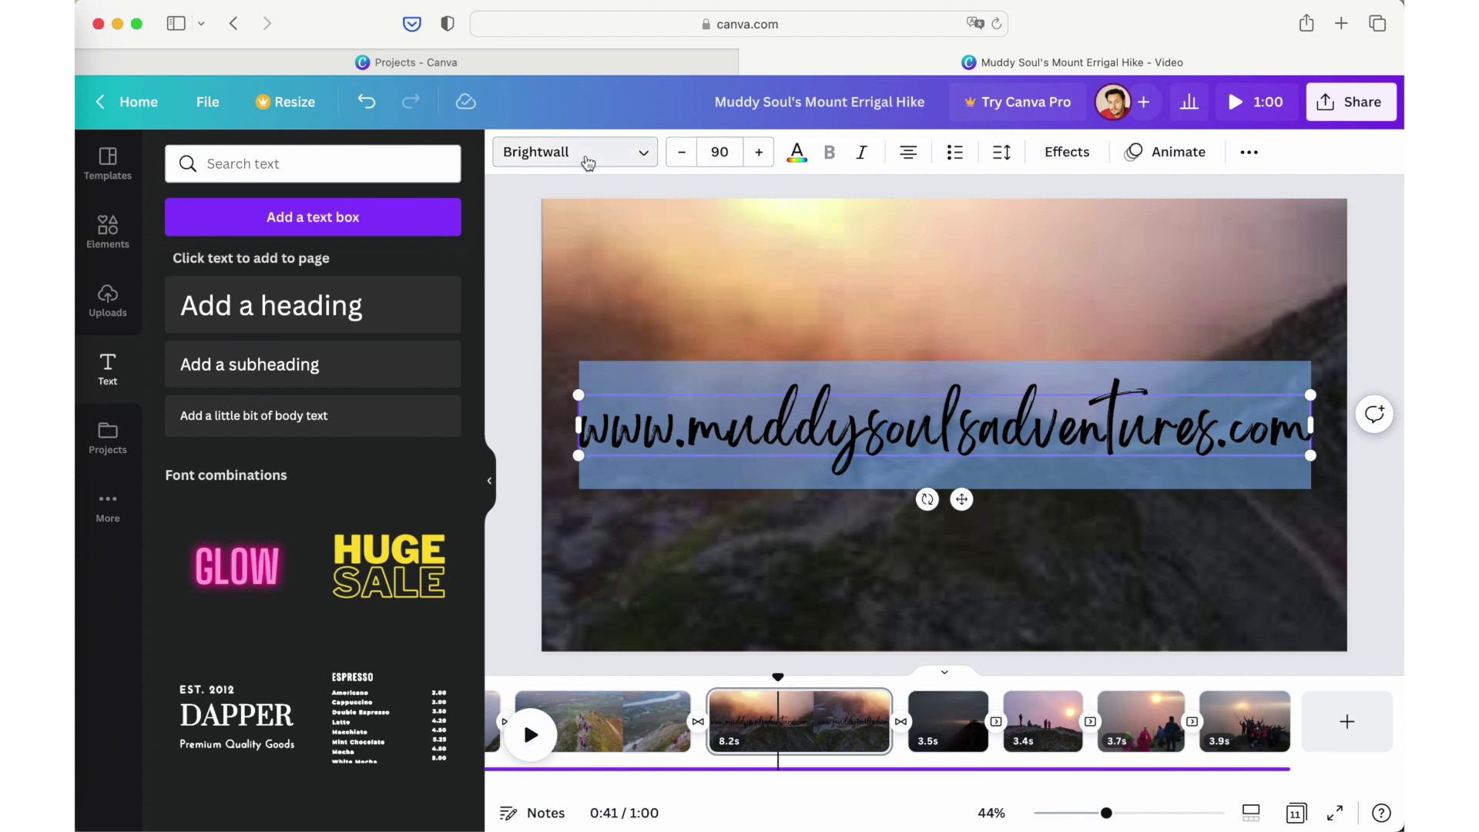
{"action": "left_click", "coordinate": [574, 151]}
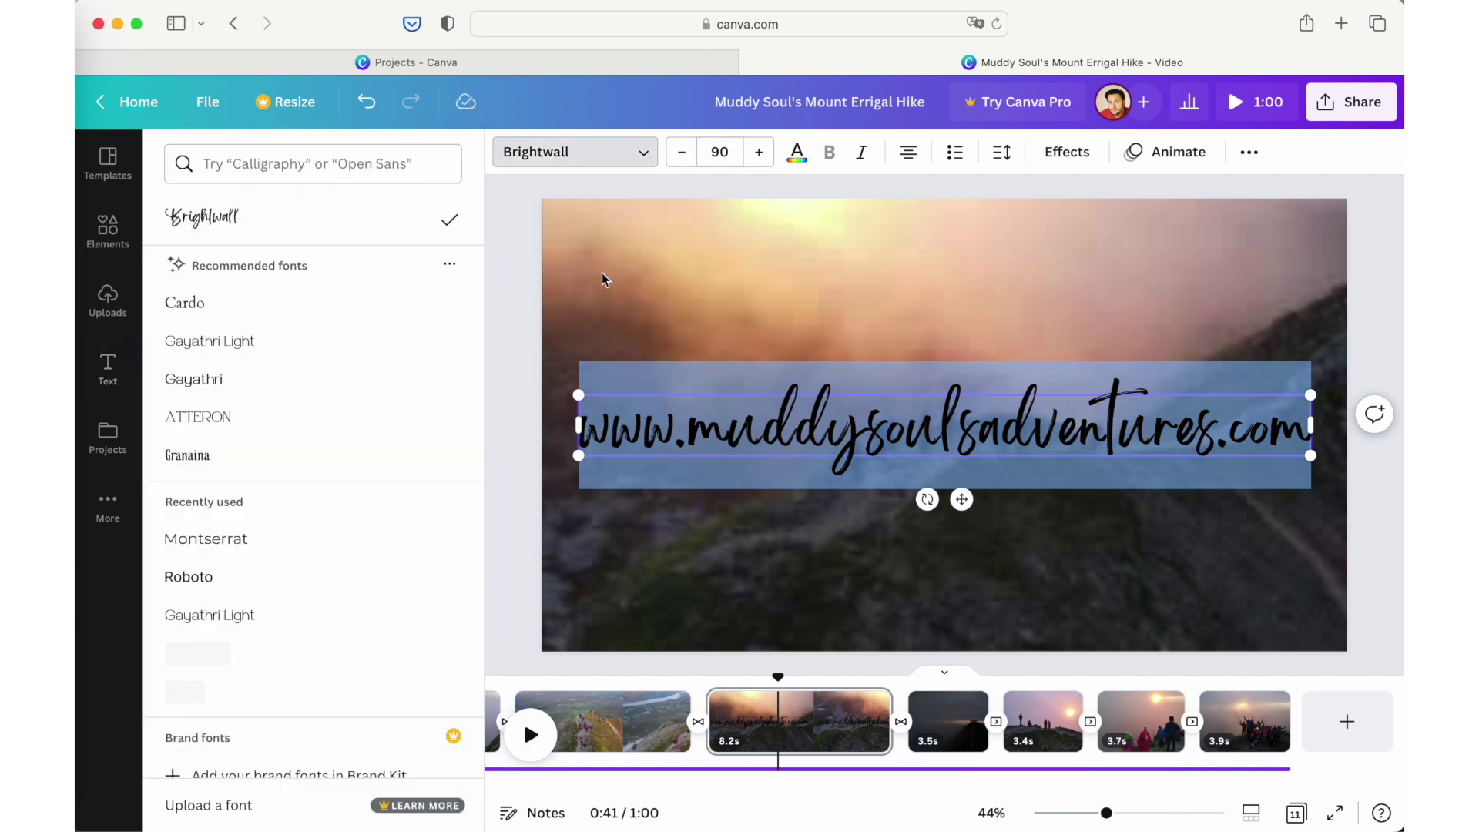
{"action": "left_click", "coordinate": [248, 354]}
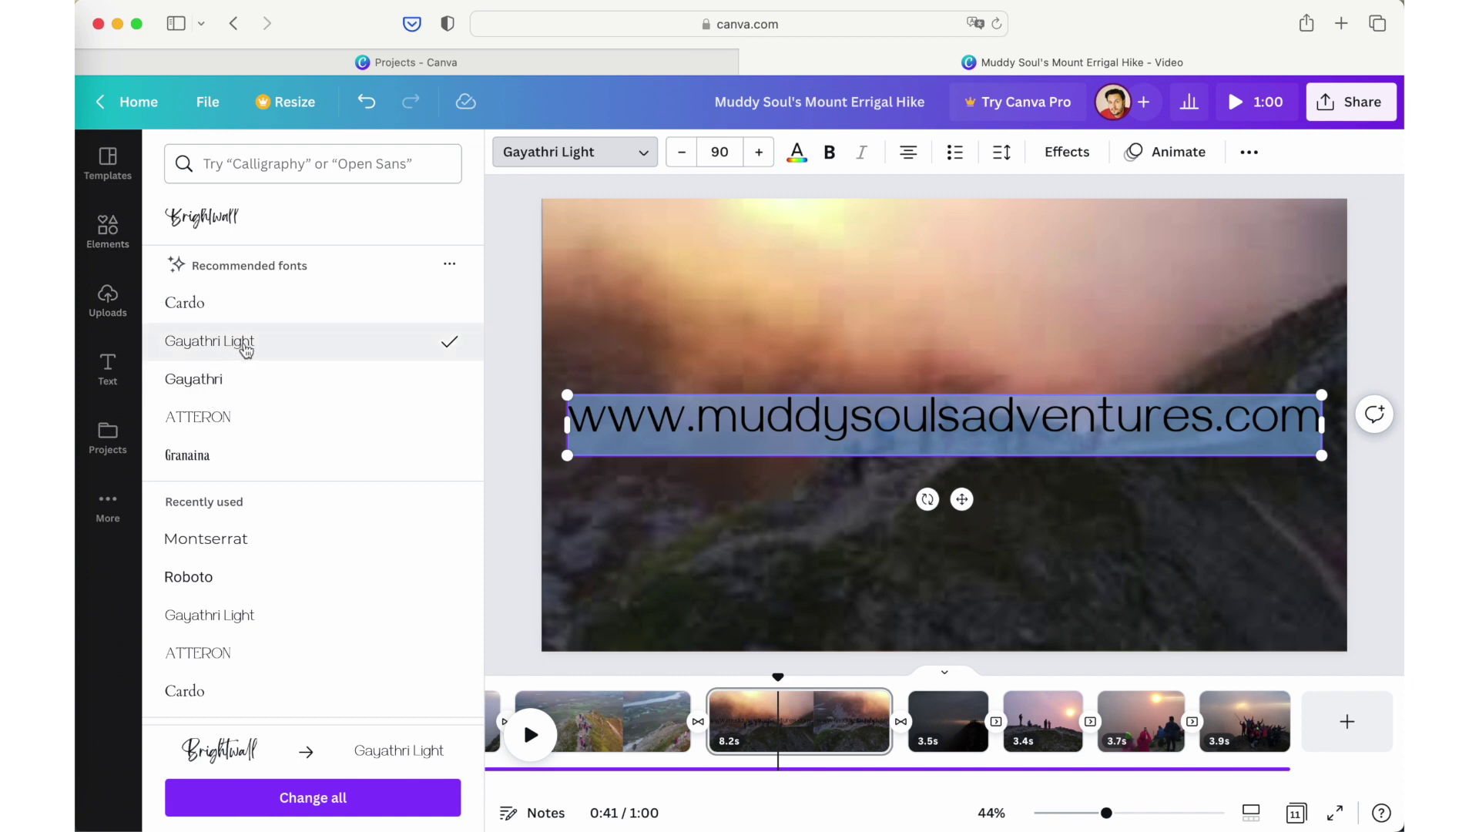
{"action": "left_click", "coordinate": [701, 157]}
{"action": "left_click", "coordinate": [728, 152]}
{"action": "left_click", "coordinate": [730, 151]}
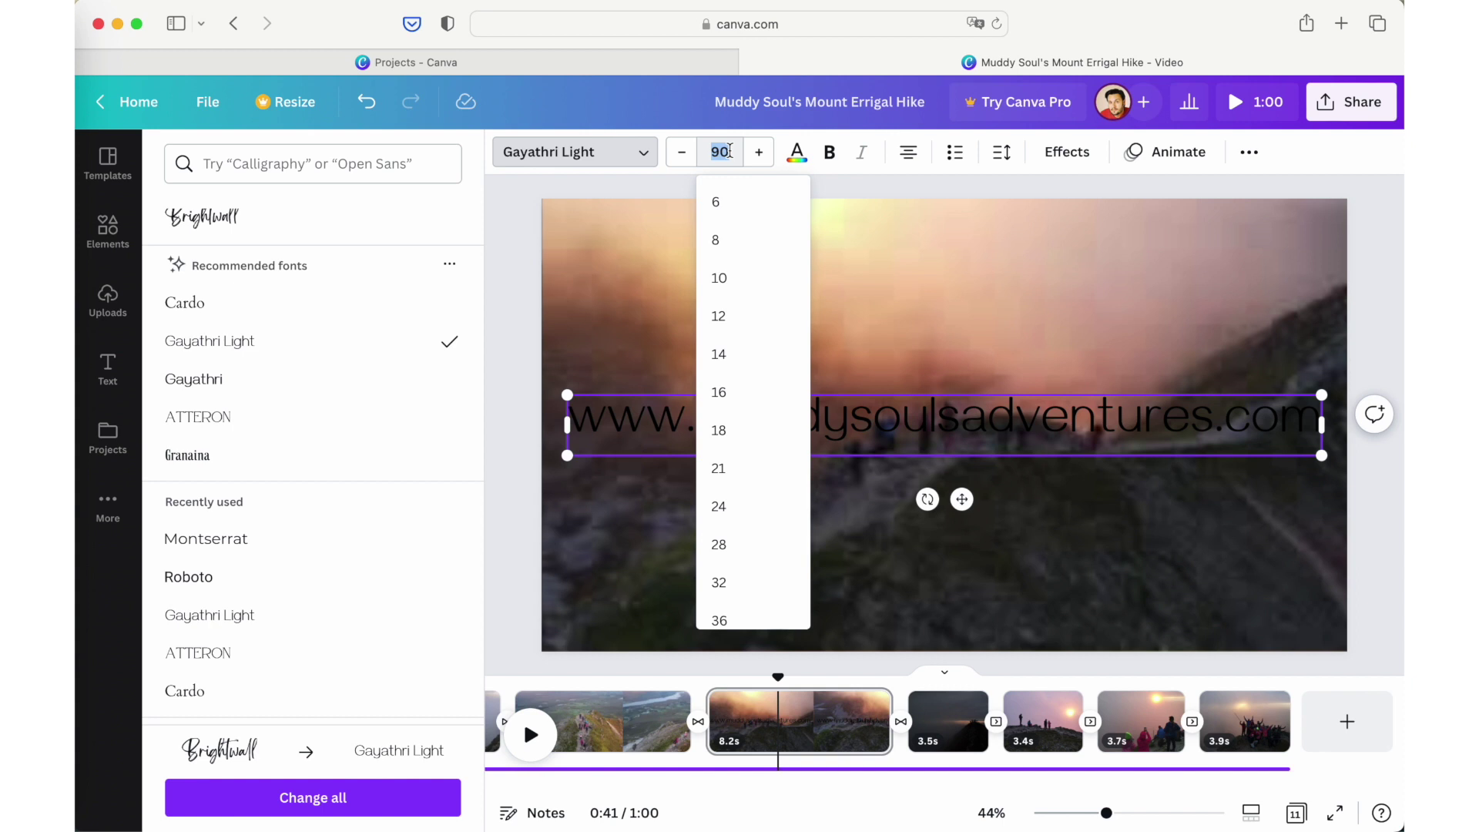
{"action": "type", "text": "60"}
{"action": "key", "text": "Return"}
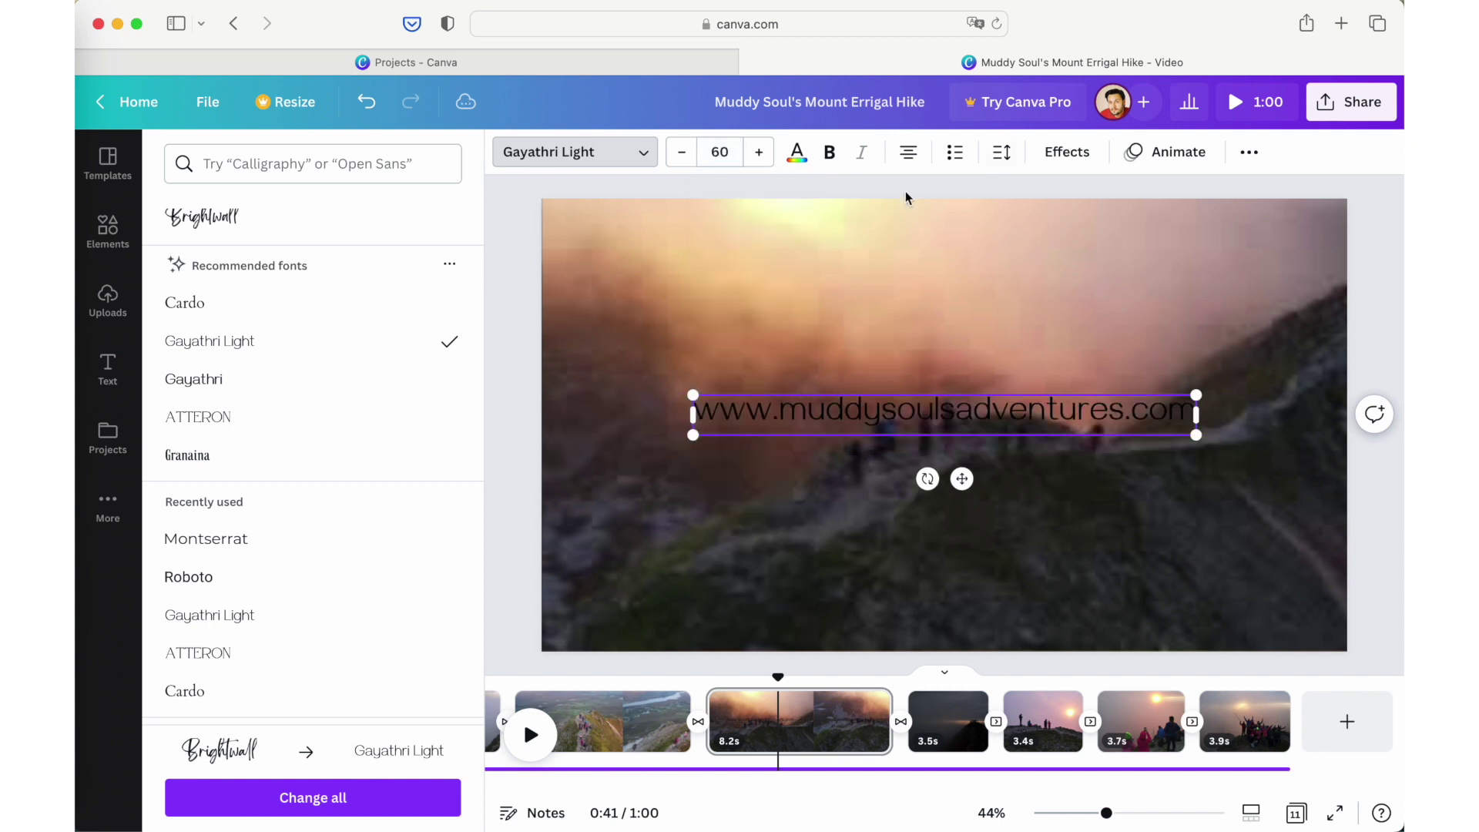
Step: Recolour the website text white and move it to the bottom centre of the page
{"action": "double_click", "coordinate": [977, 425]}
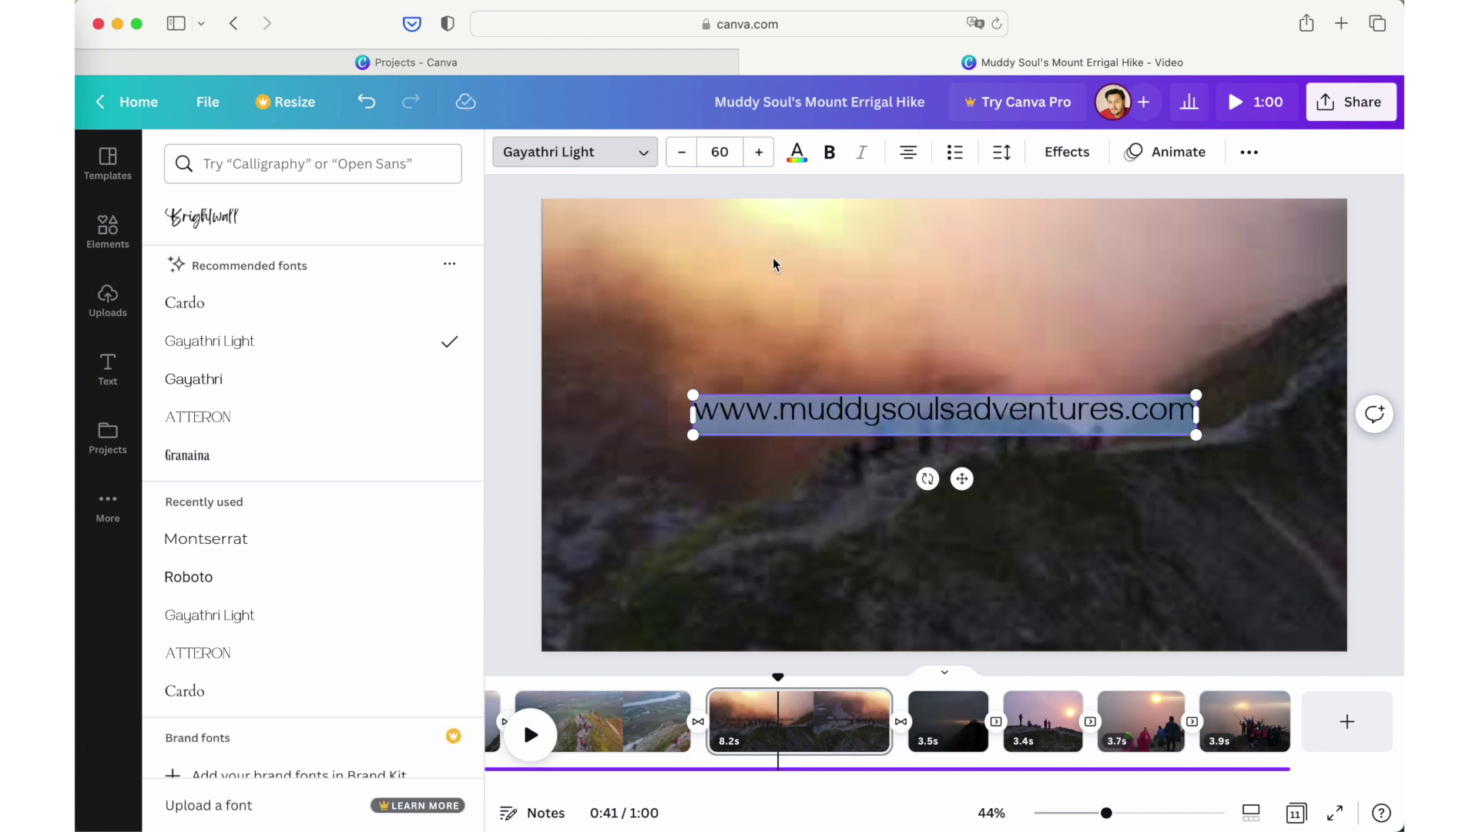
{"action": "left_click", "coordinate": [798, 156]}
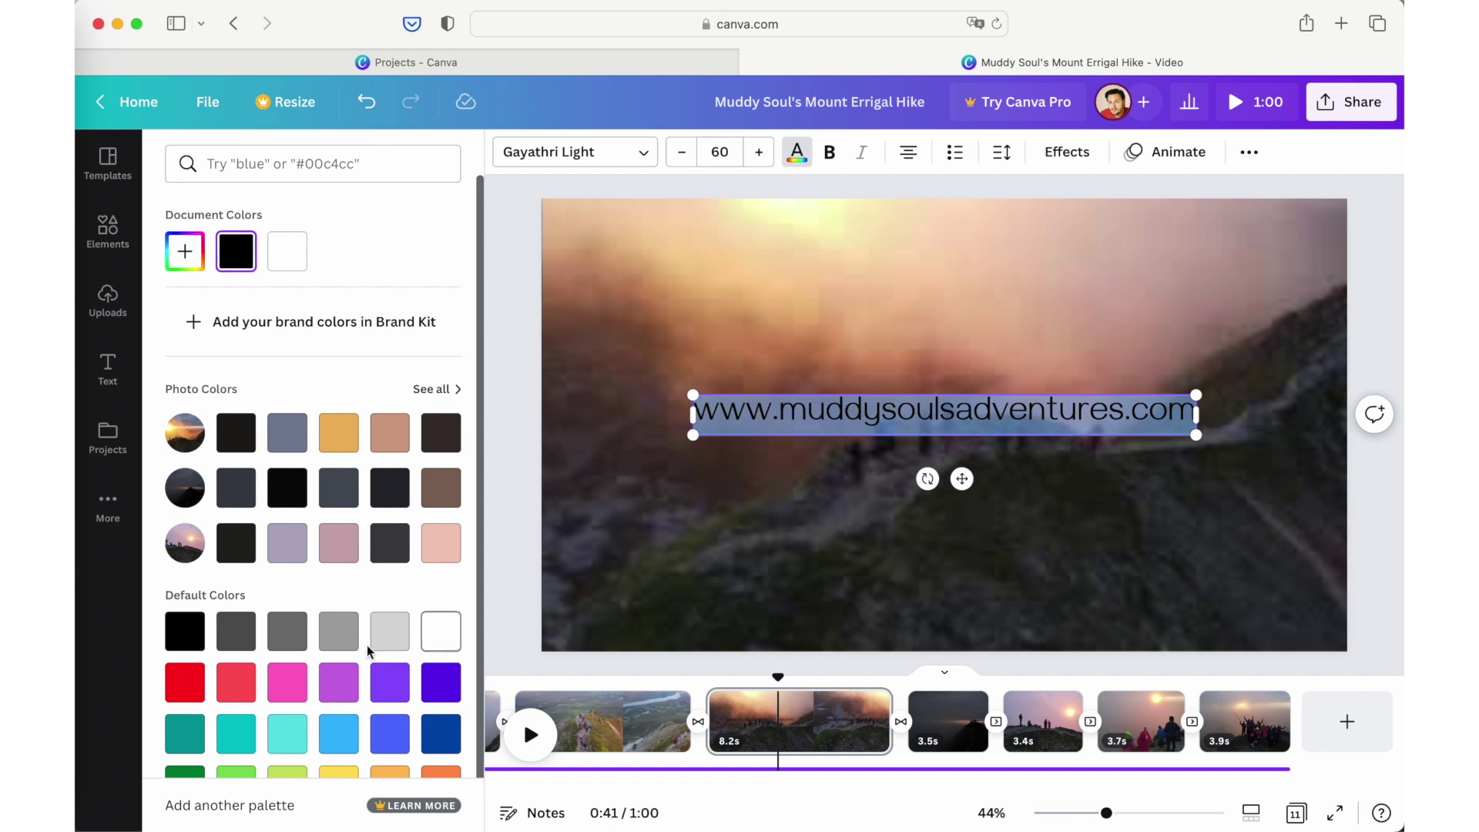
{"action": "left_click", "coordinate": [440, 632]}
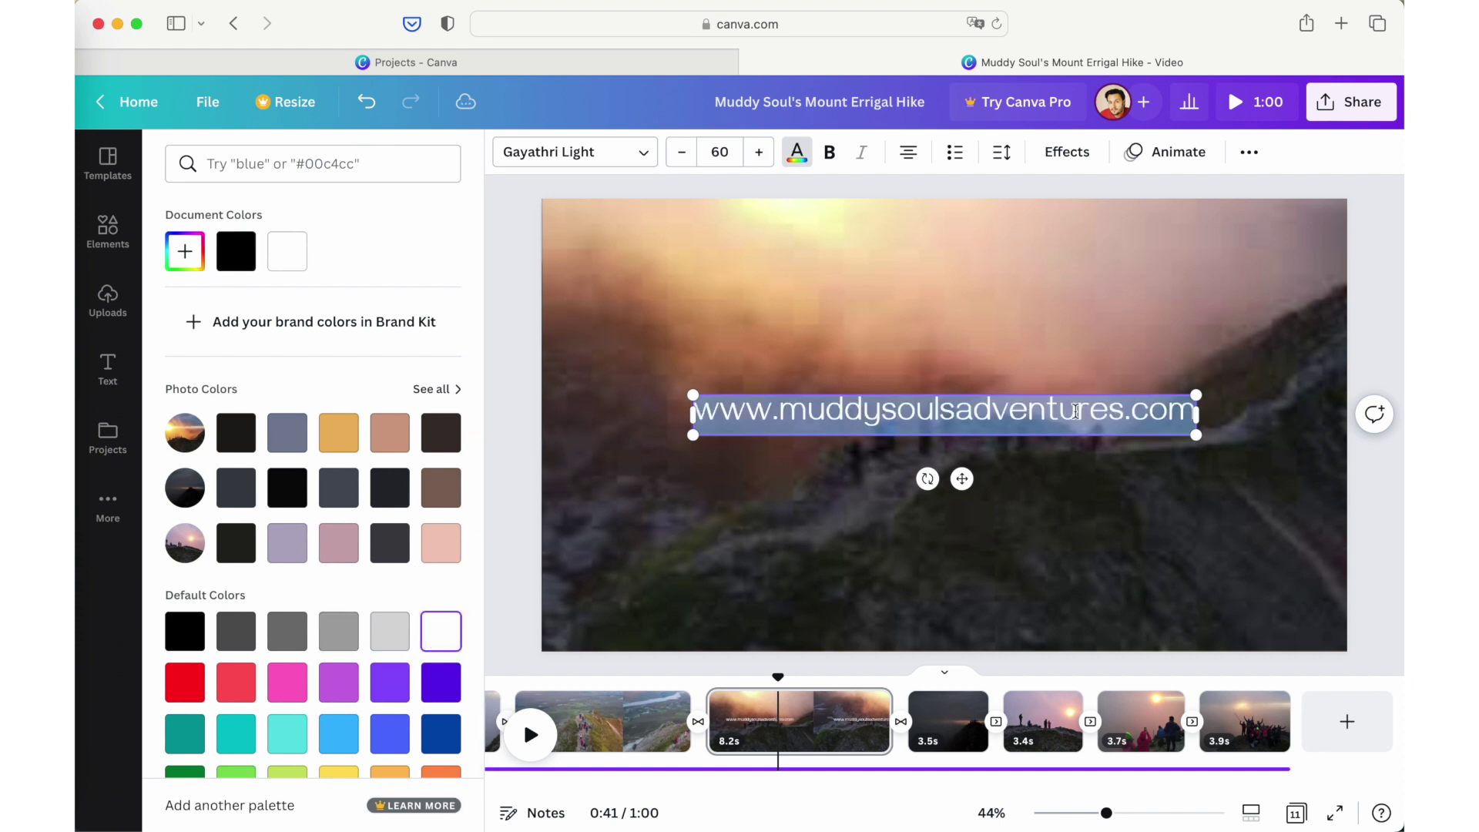
{"action": "left_click_drag", "start_coordinate": [962, 481], "coordinate": [962, 669]}
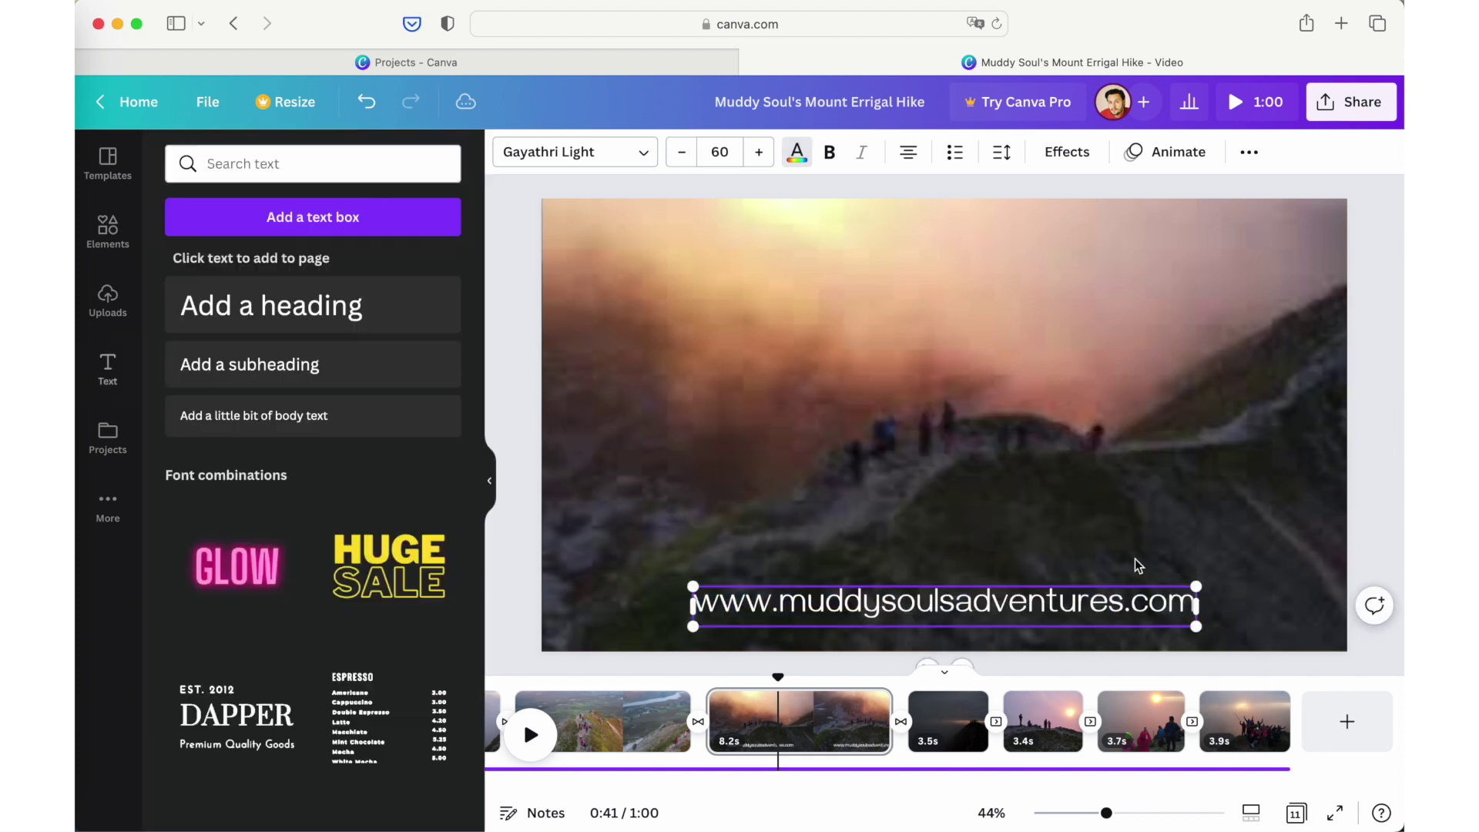
{"action": "left_click", "coordinate": [1231, 574]}
Step: Reduce the website text's font size to 55
{"action": "left_click", "coordinate": [1132, 606]}
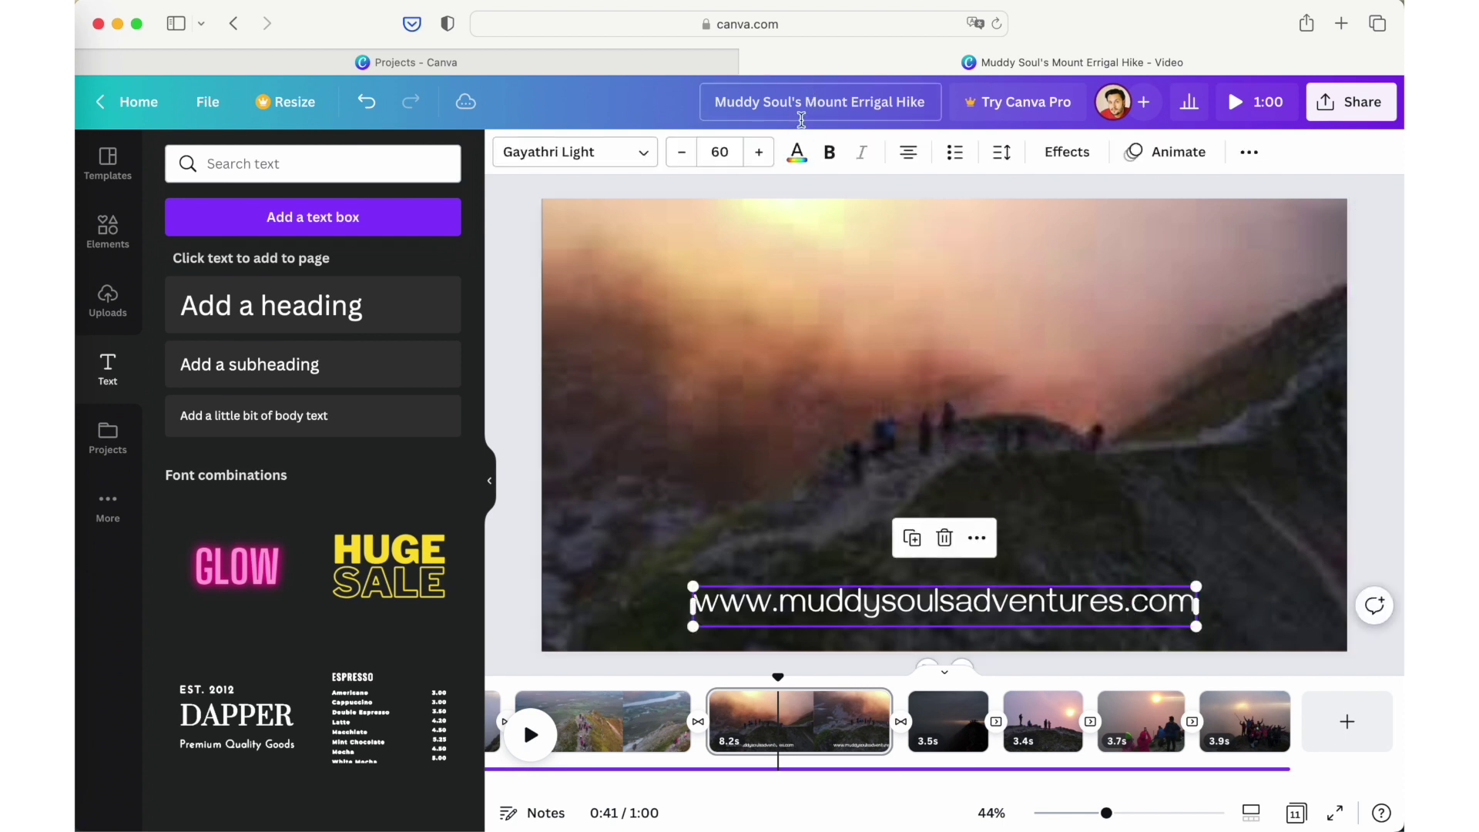
{"action": "left_click", "coordinate": [719, 152]}
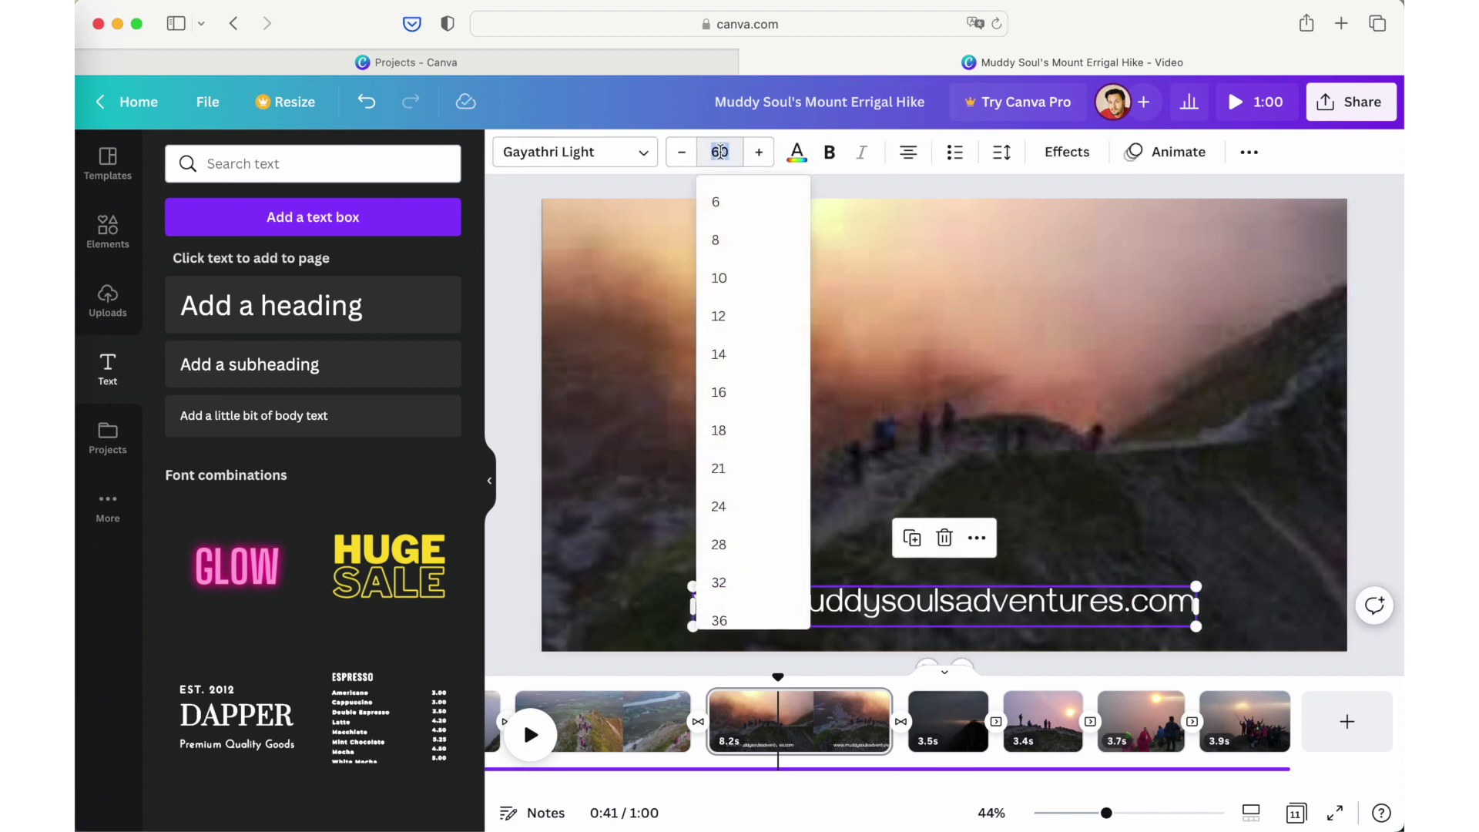
{"action": "type", "text": "55"}
{"action": "key", "text": "Return"}
{"action": "left_click", "coordinate": [1030, 321]}
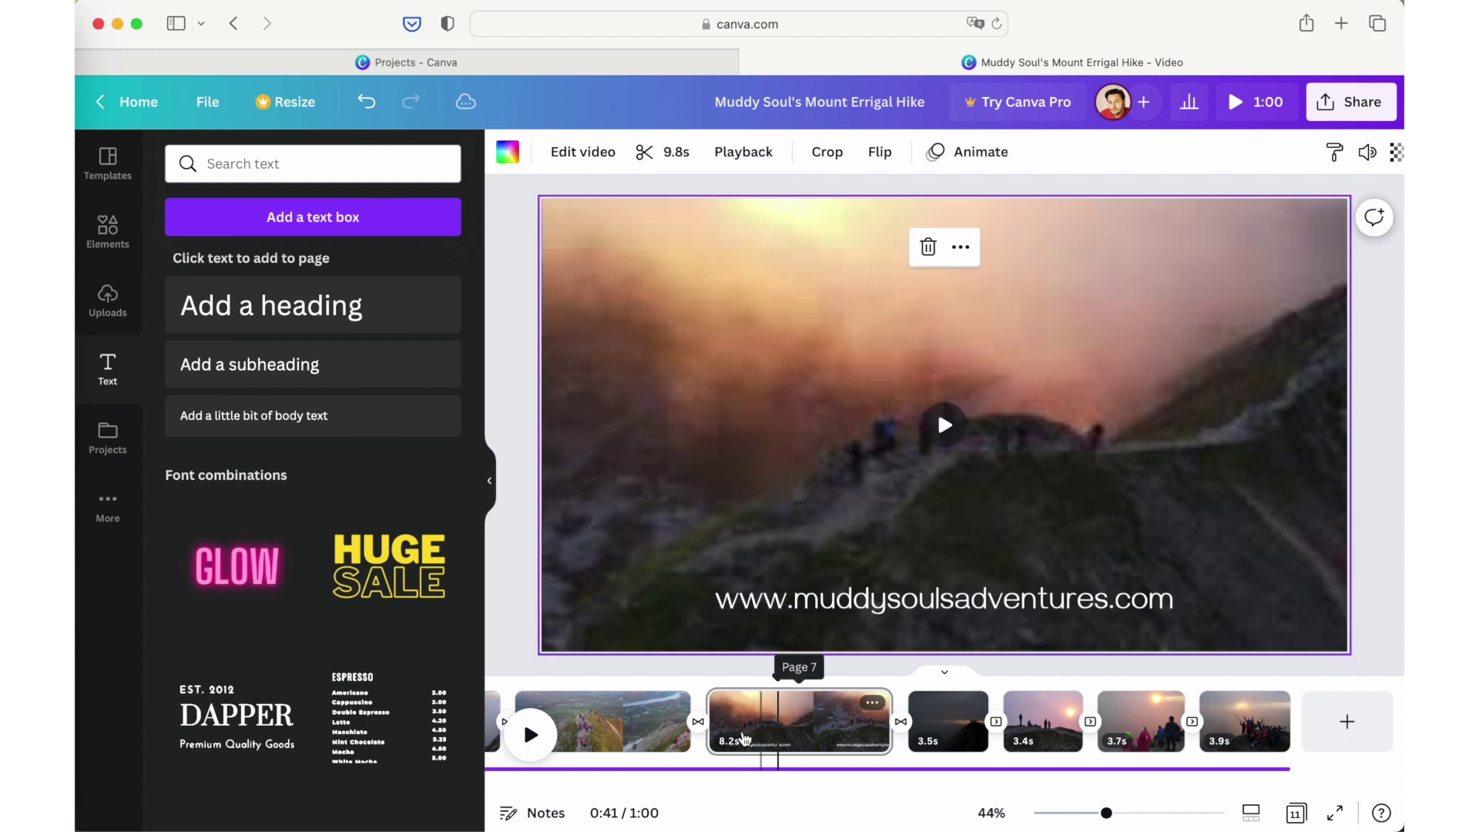
Step: Play the video from near the end of page 6 to preview the website text on page 7
{"action": "left_click", "coordinate": [650, 677]}
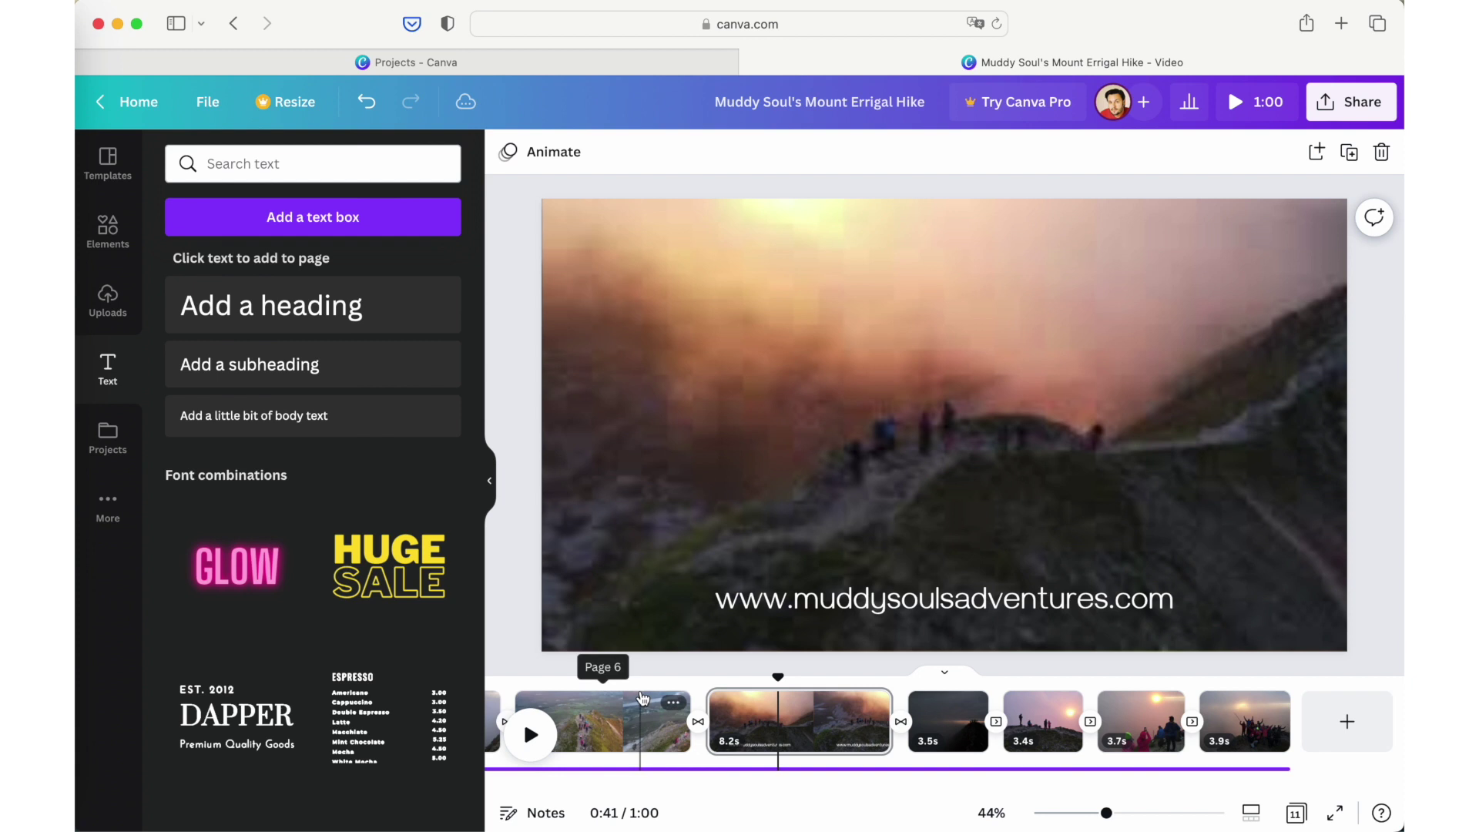
{"action": "left_click", "coordinate": [639, 720]}
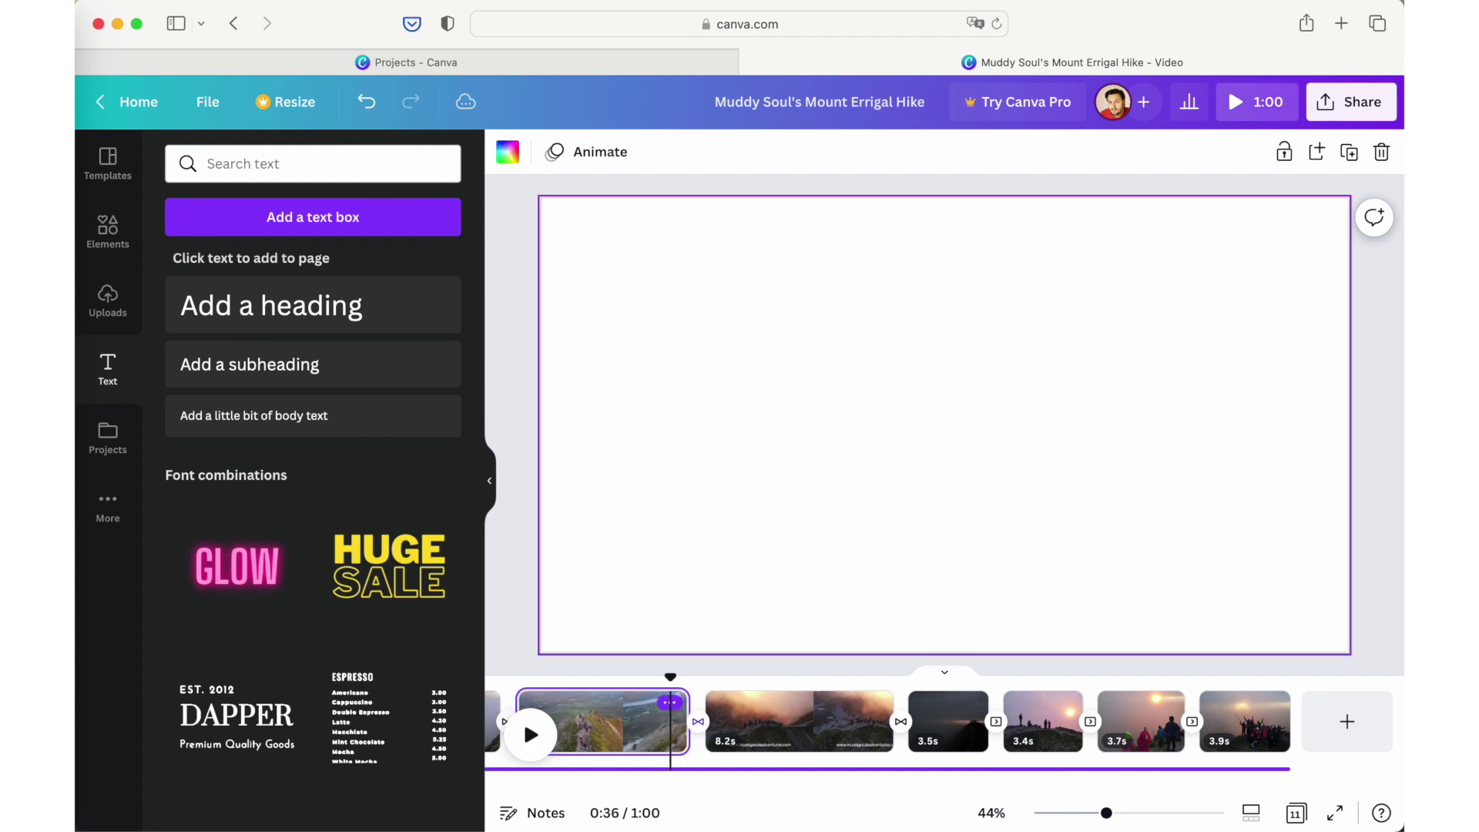
{"action": "key", "text": "space"}
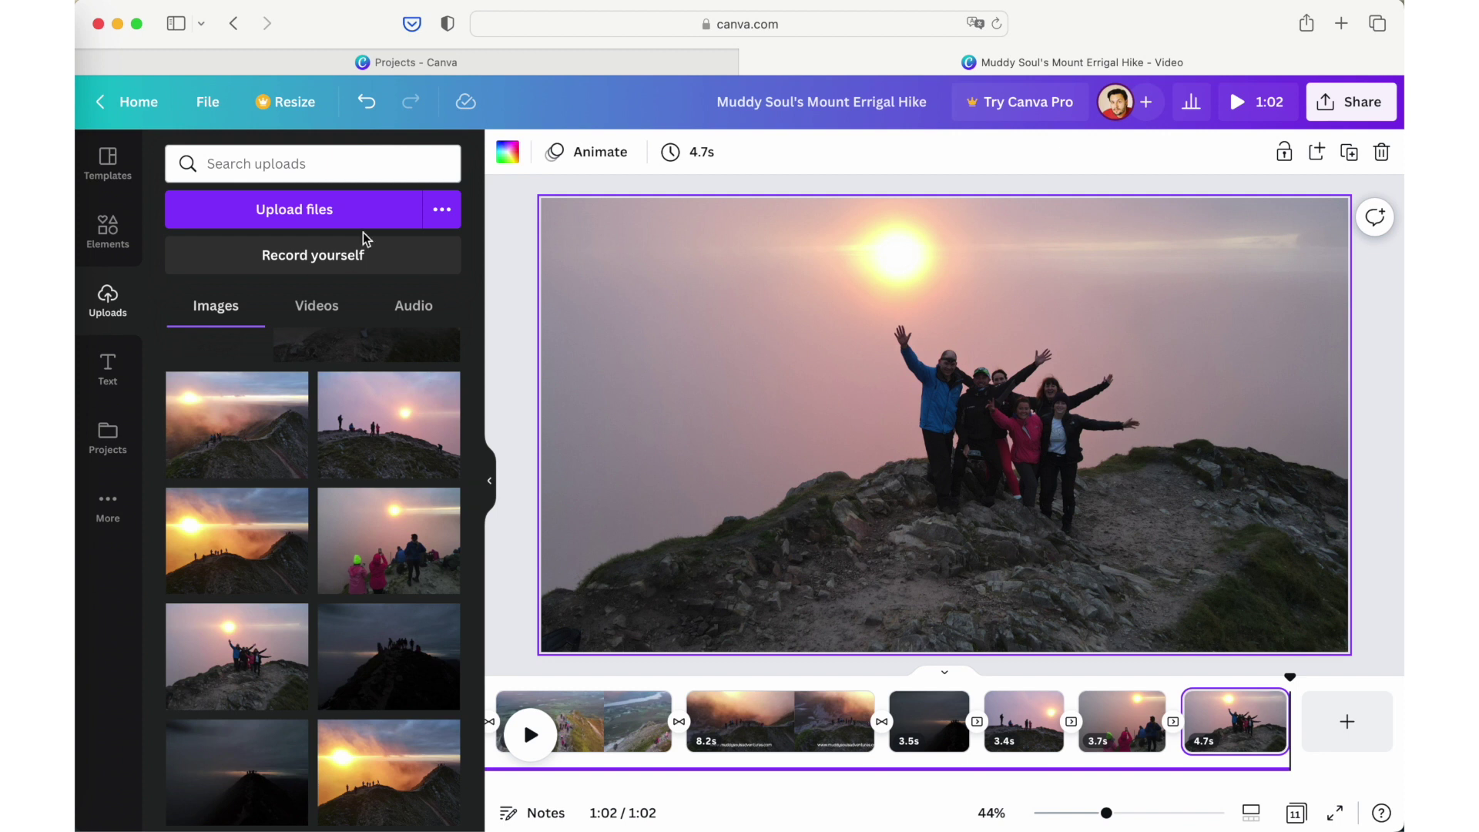
Step: Search the video templates for "white" and add the white page with the red LOADING text at the end of the video
{"action": "left_click", "coordinate": [108, 164]}
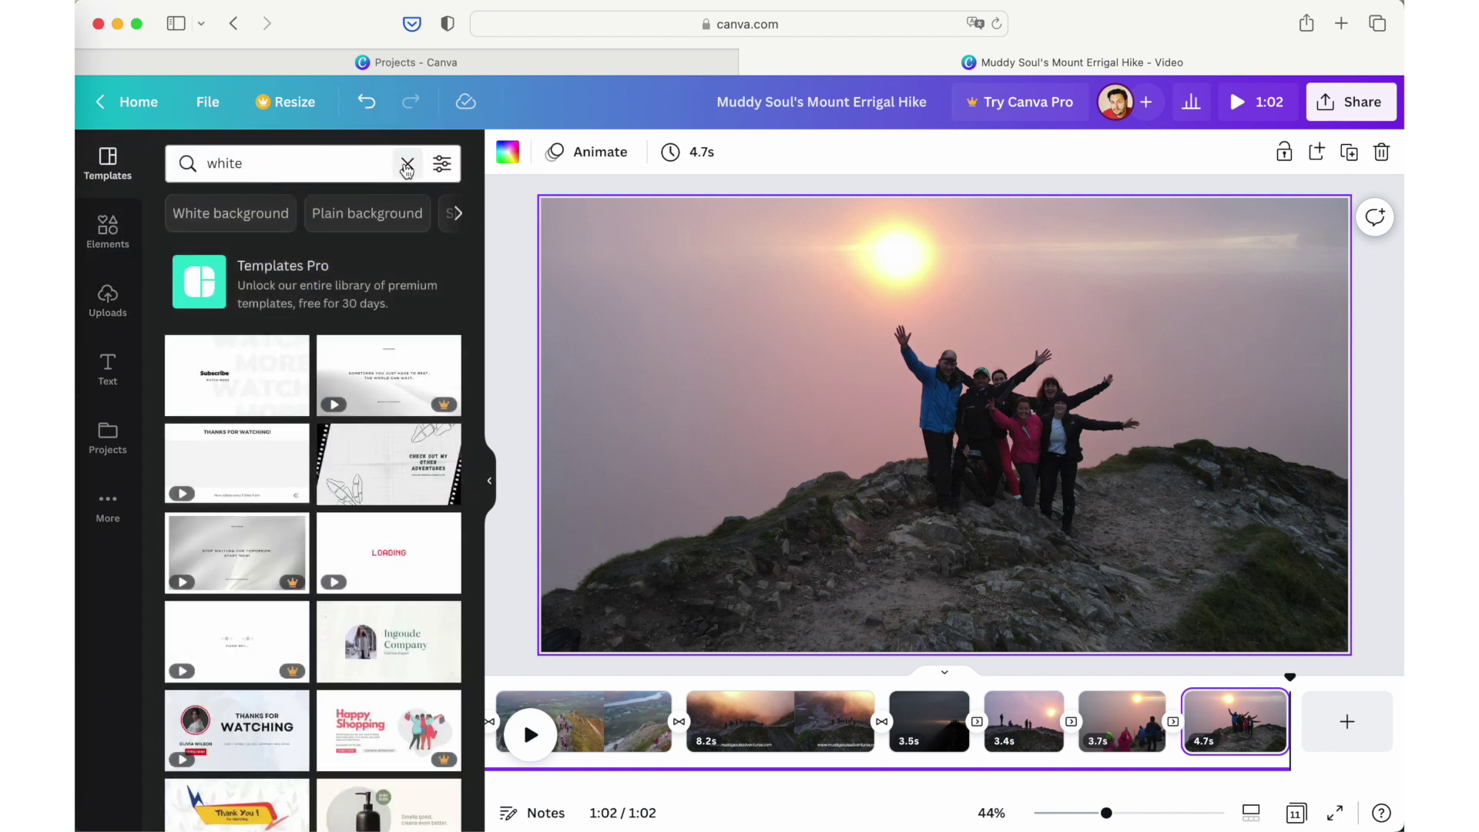
{"action": "left_click", "coordinate": [406, 165]}
{"action": "scroll", "coordinate": [416, 476], "scroll_direction": "down", "scroll_amount": 3}
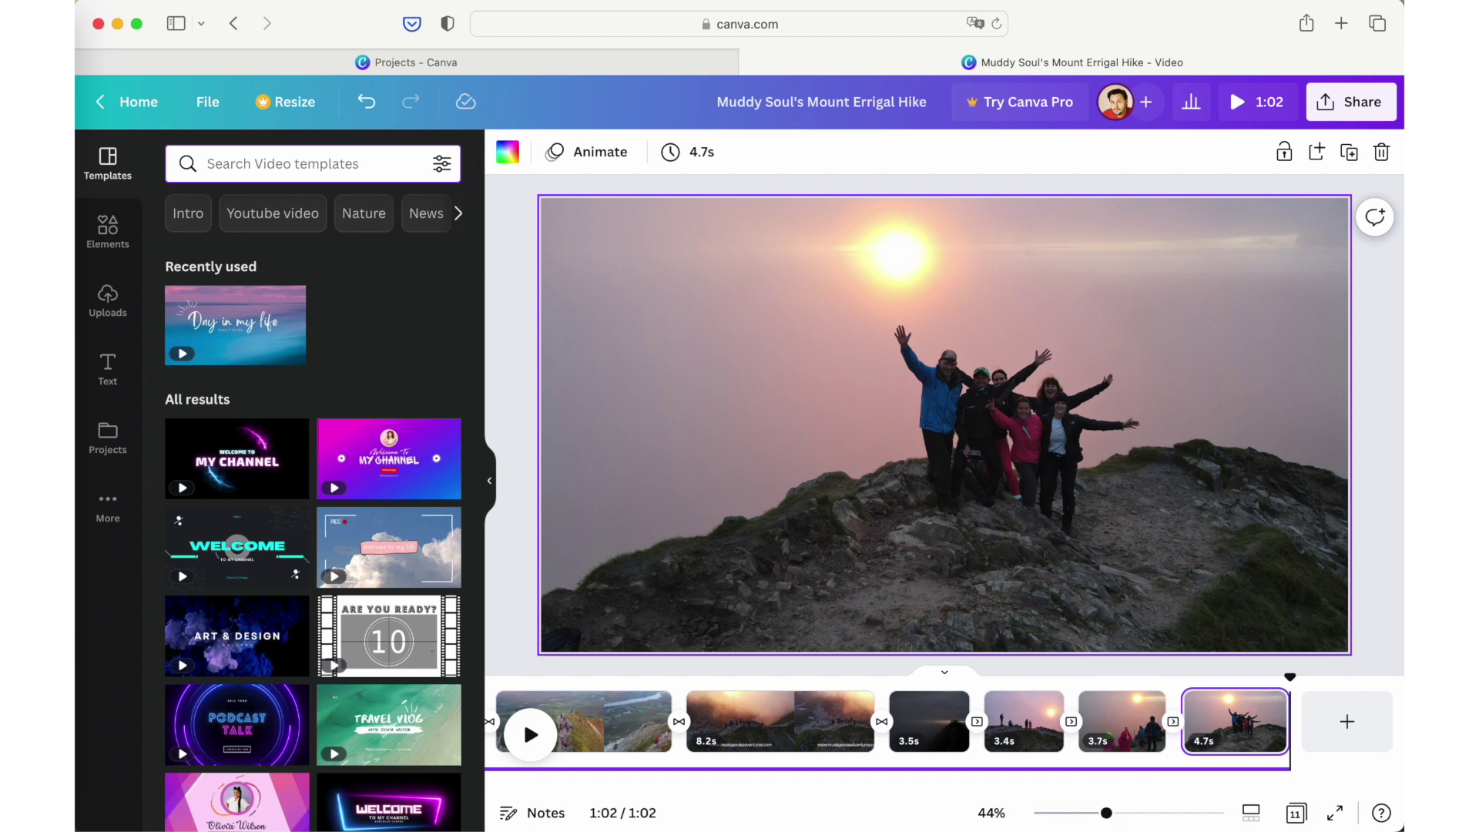
{"action": "type", "text": "white"}
{"action": "key", "text": "Return"}
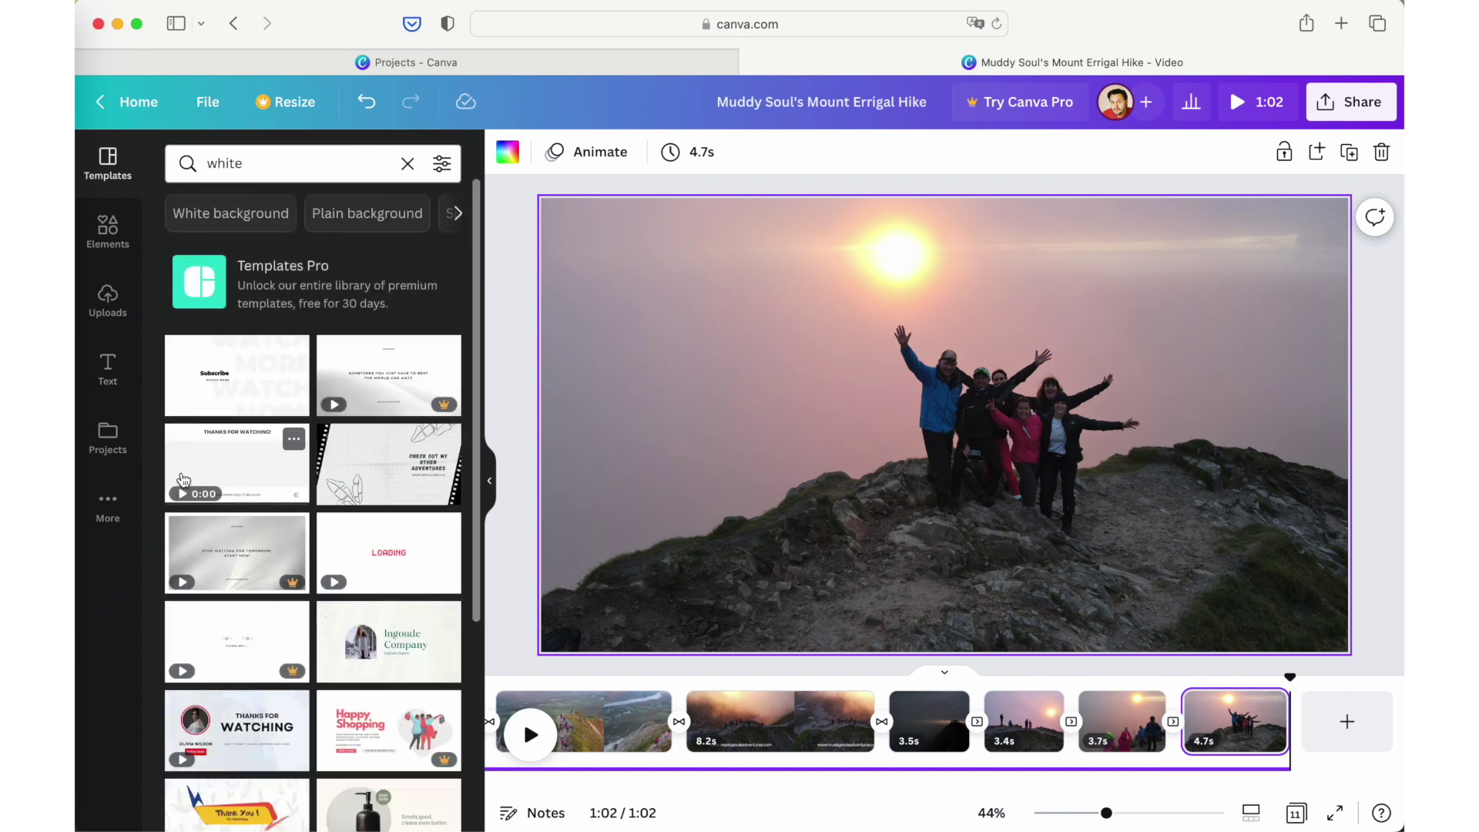
{"action": "scroll", "coordinate": [357, 524], "scroll_direction": "down", "scroll_amount": 1}
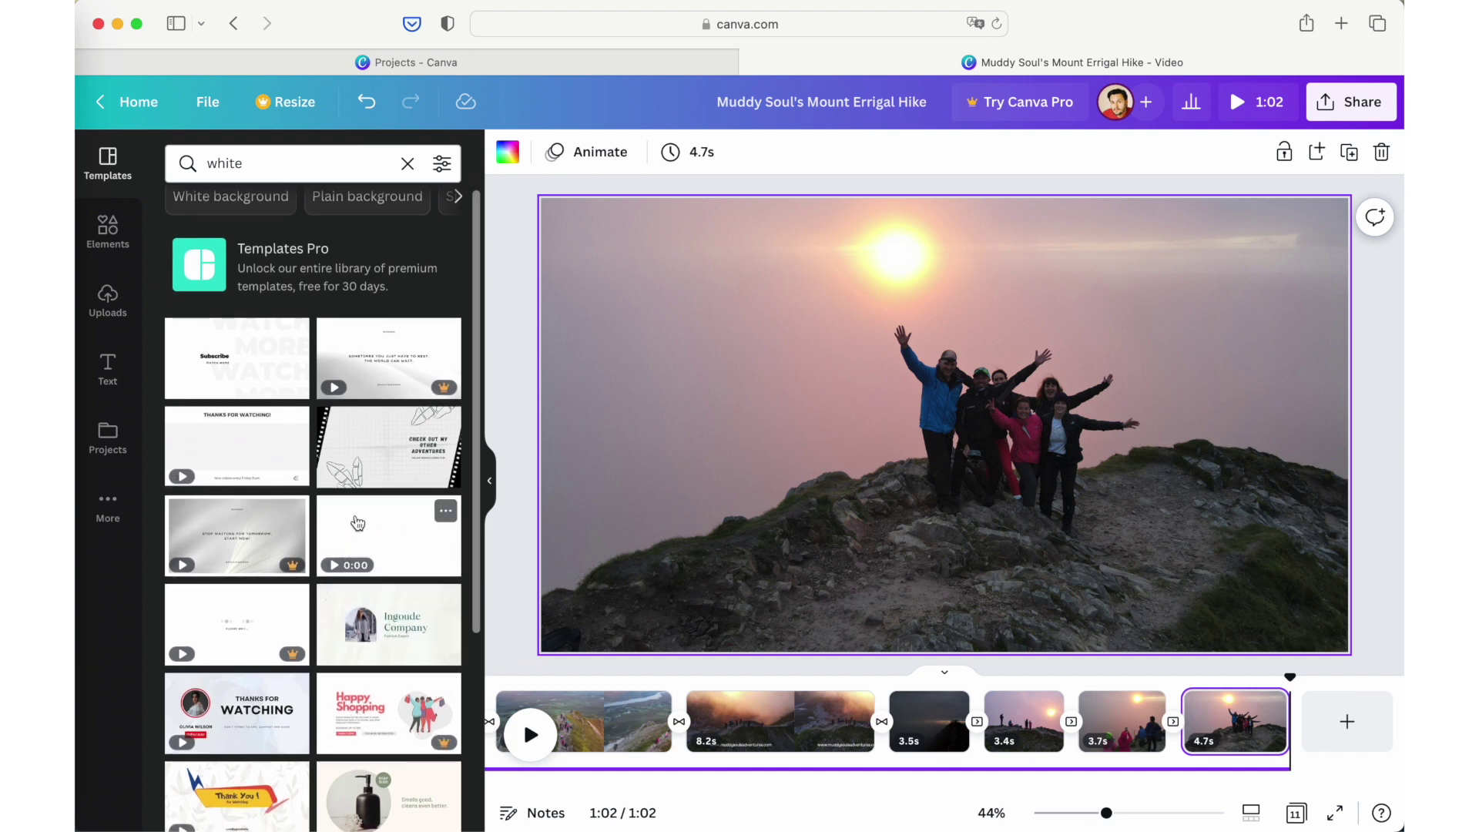
{"action": "left_click_drag", "start_coordinate": [364, 539], "coordinate": [1333, 724]}
{"action": "scroll", "coordinate": [1095, 752], "scroll_direction": "right", "scroll_amount": 1}
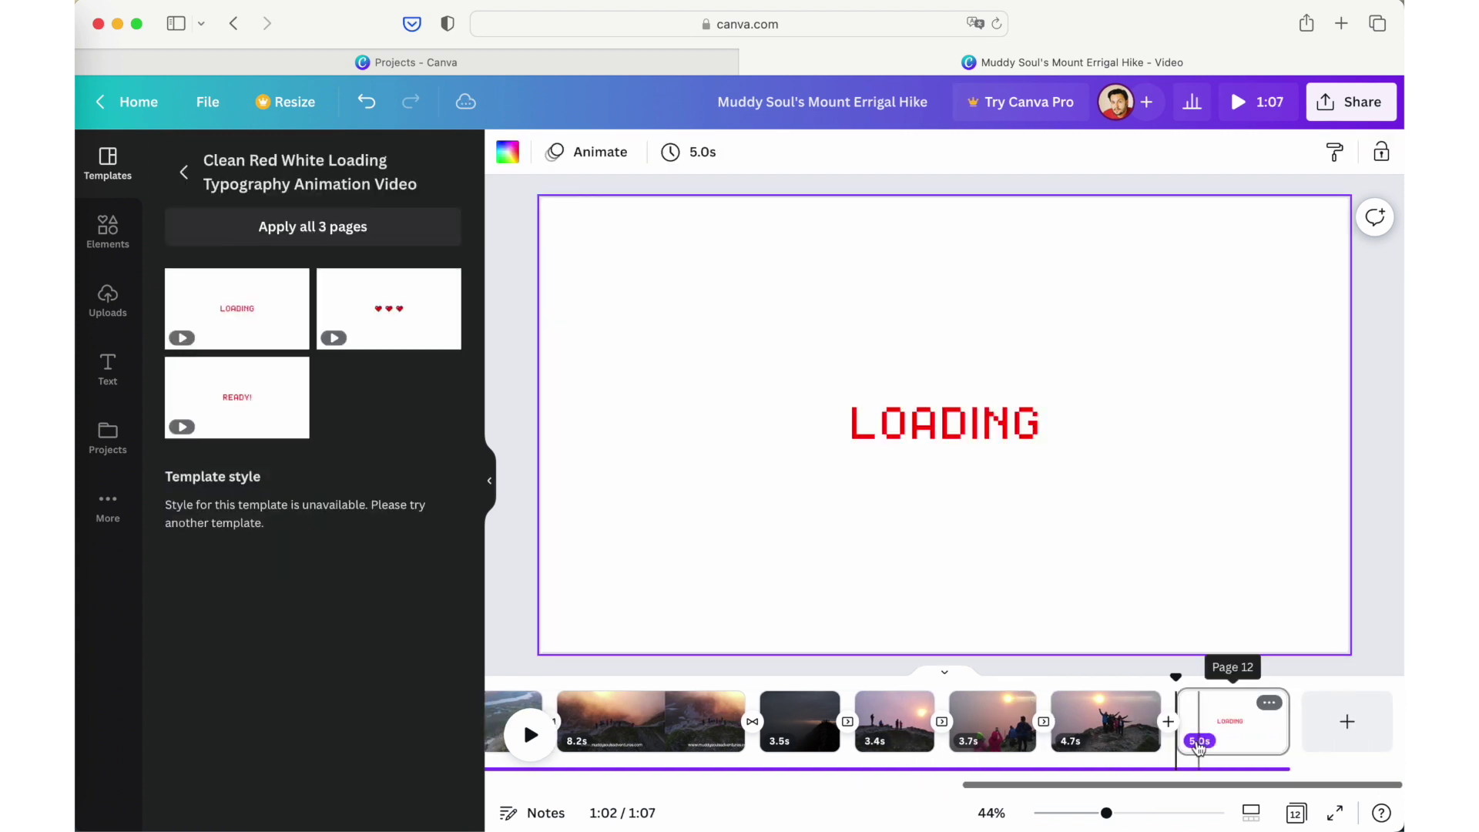
Step: Delete the LOADING text from page 12 and lengthen the blank page to 9.0 seconds
{"action": "left_click", "coordinate": [1228, 724]}
{"action": "left_click", "coordinate": [951, 430]}
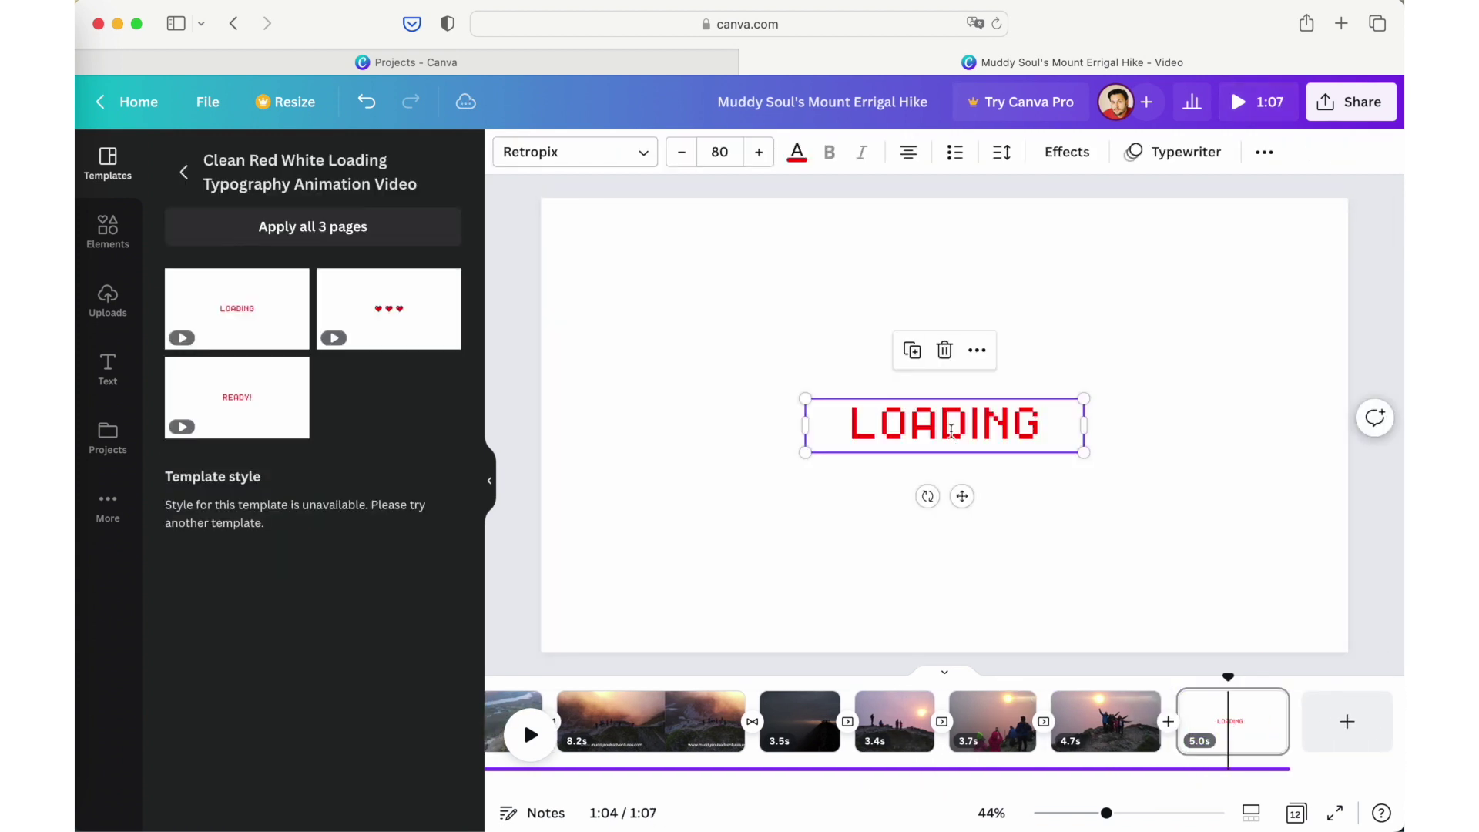
{"action": "key", "text": "BackSpace"}
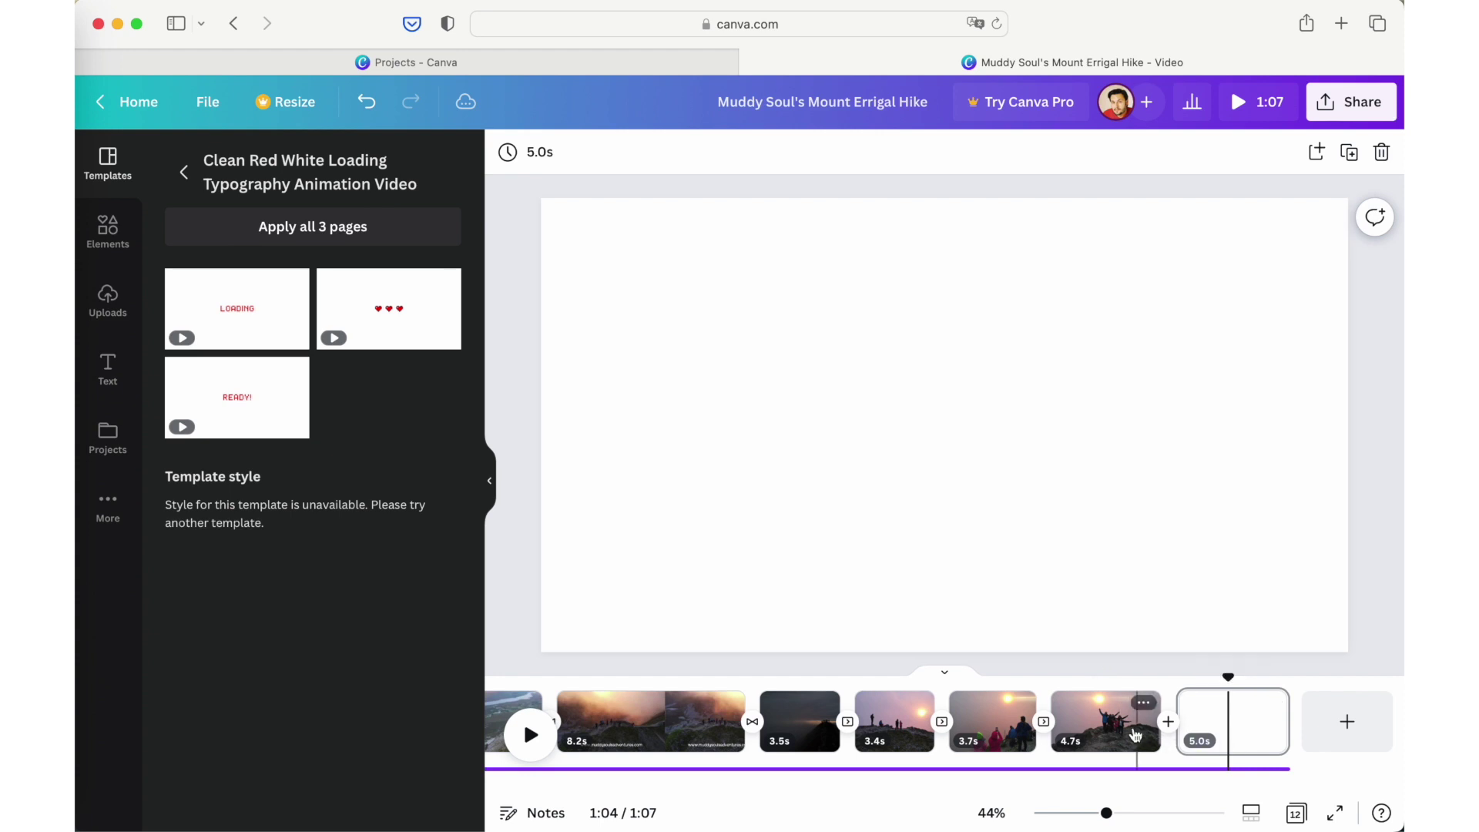
{"action": "left_click", "coordinate": [1206, 726]}
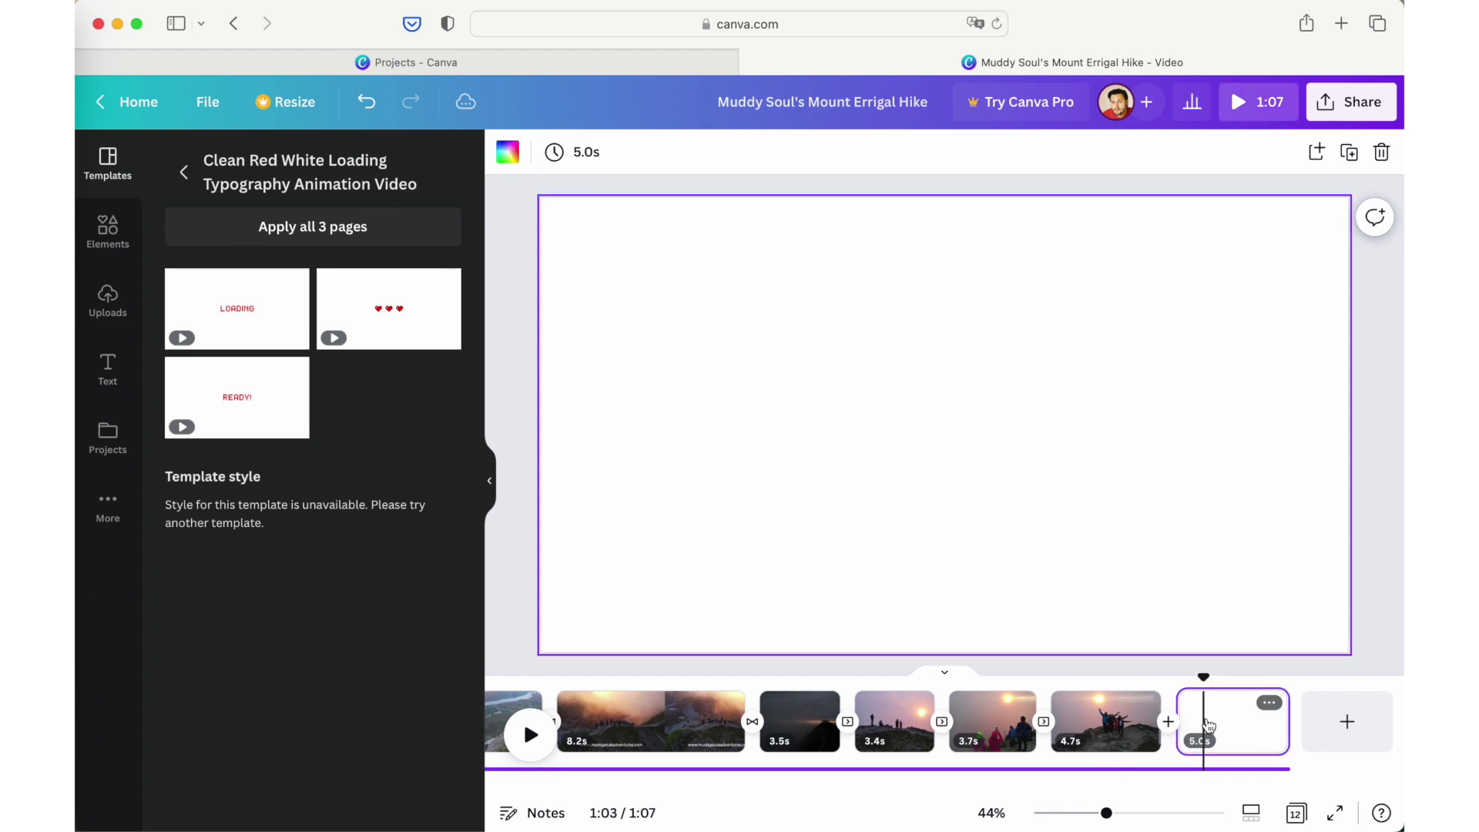
{"action": "mouse_move", "coordinate": [1292, 721]}
{"action": "left_click_drag", "start_coordinate": [1292, 721], "coordinate": [1069, 736]}
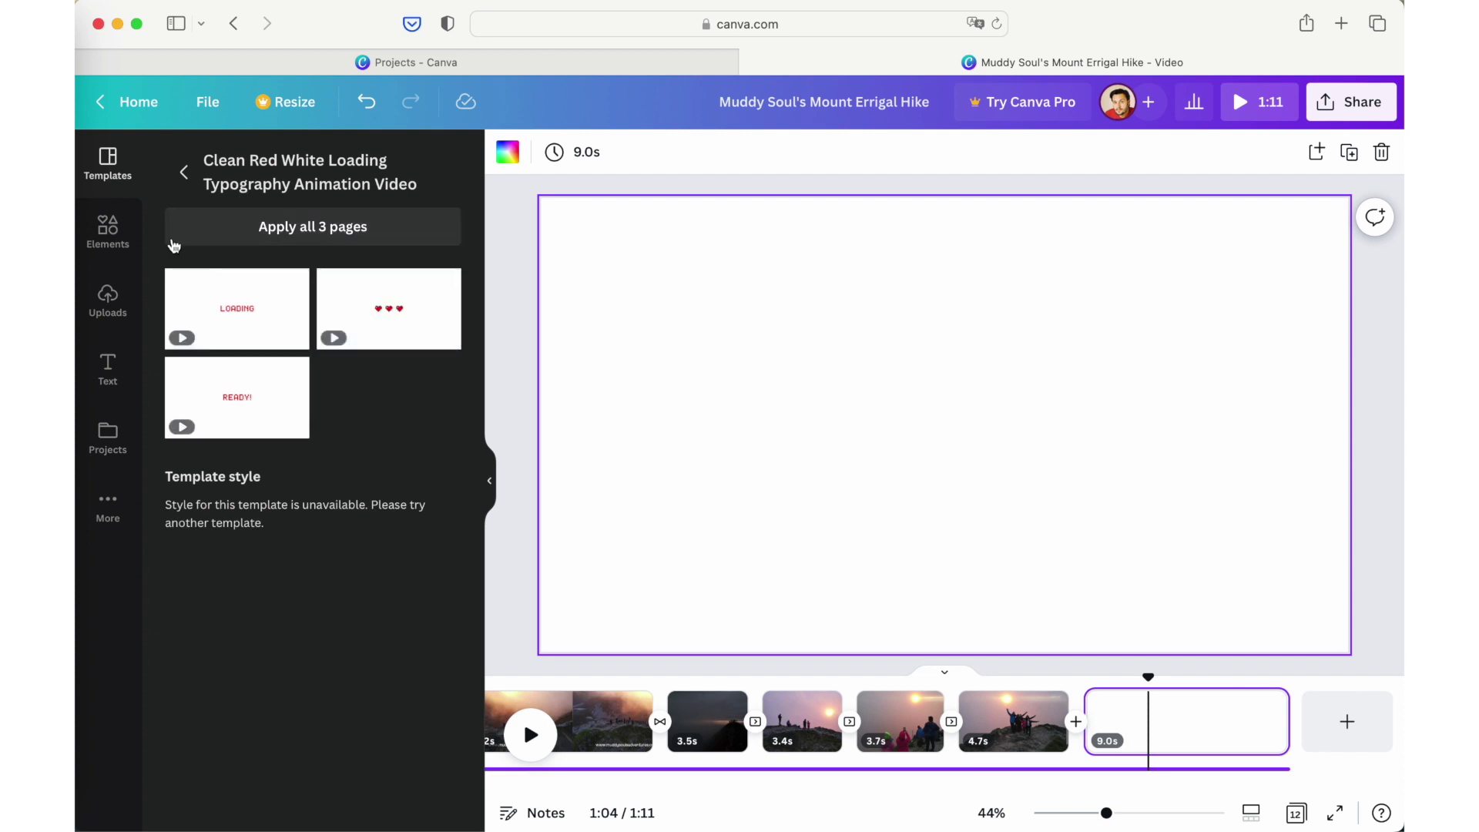
Step: Insert the uploaded Muddy Souls logo image on the blank last page
{"action": "left_click", "coordinate": [107, 235]}
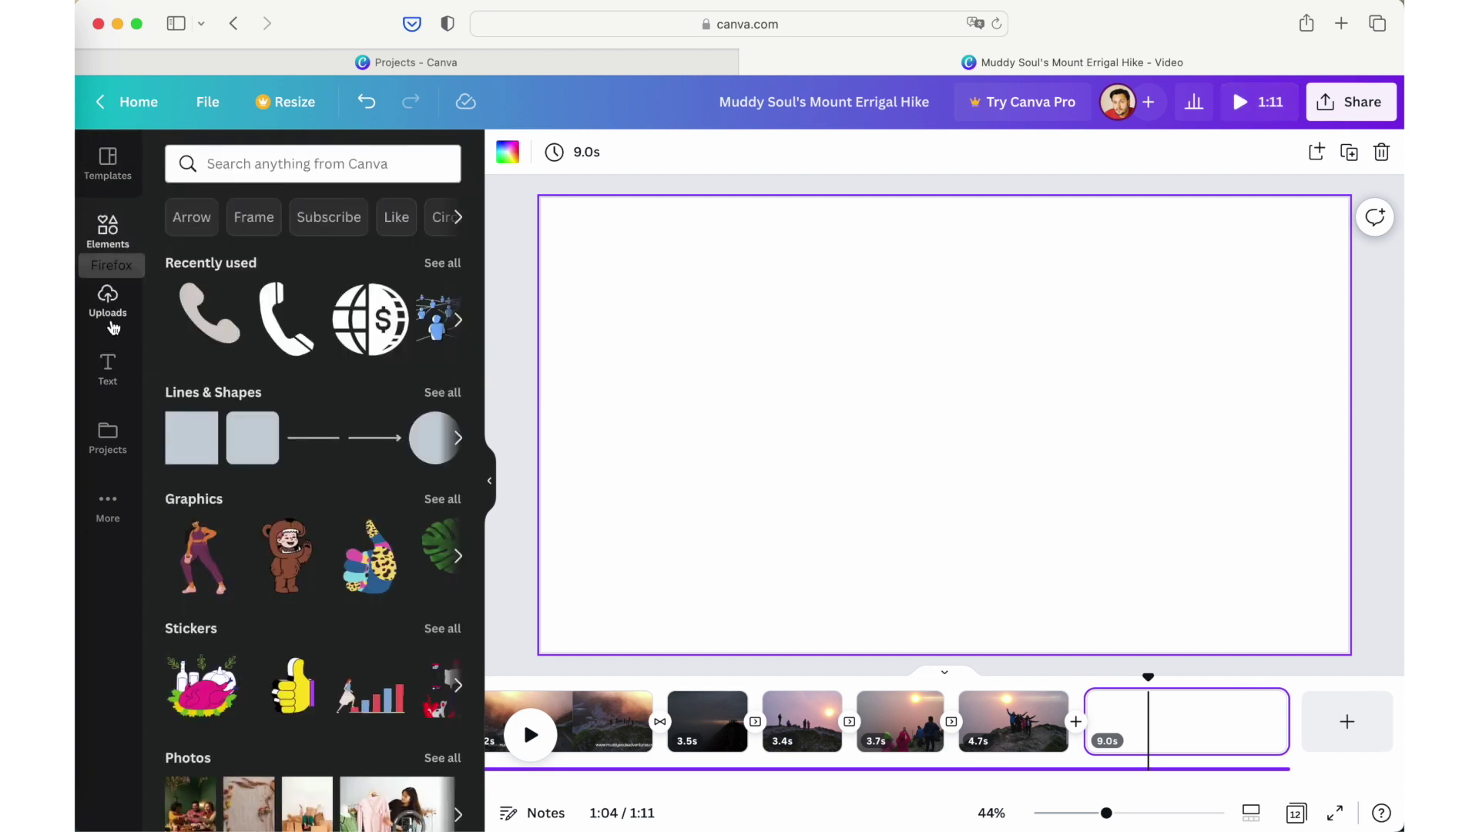
{"action": "left_click", "coordinate": [107, 301]}
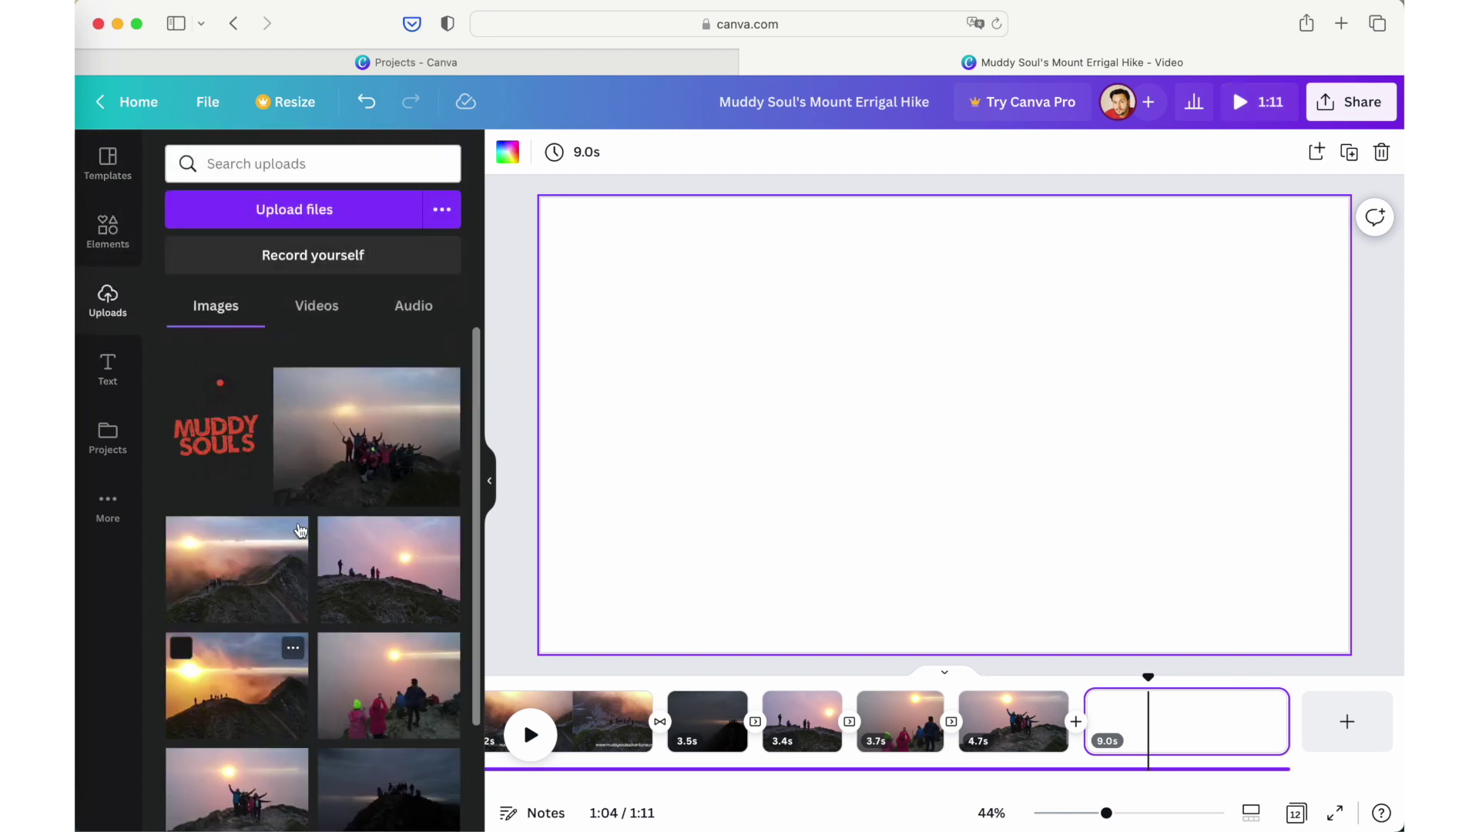
{"action": "left_click", "coordinate": [181, 358]}
{"action": "left_click", "coordinate": [215, 418]}
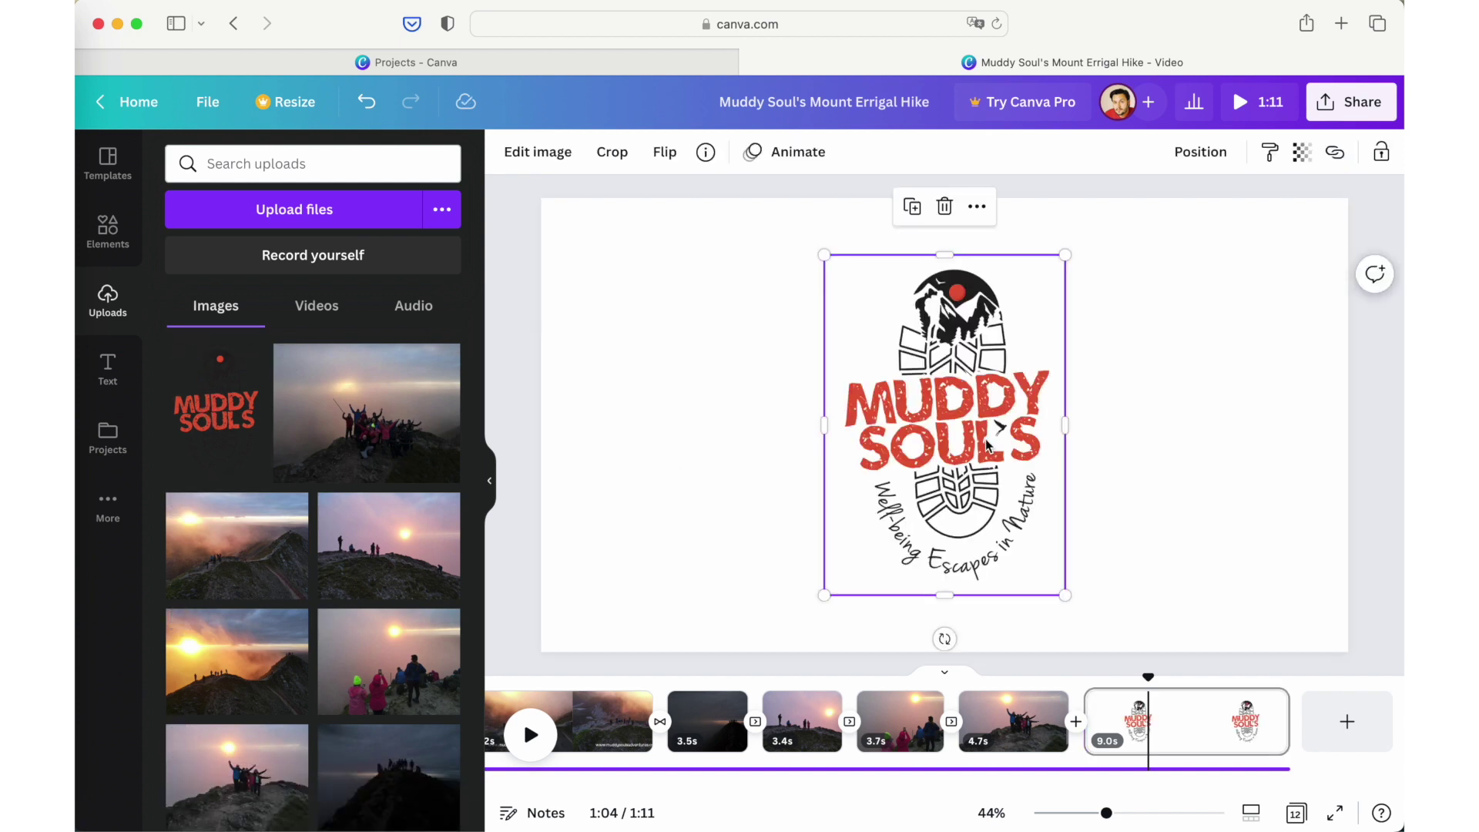
Step: Shrink the Muddy Souls logo and centre it horizontally in the upper part of the page, leaving space below it
{"action": "mouse_move", "coordinate": [943, 395]}
{"action": "left_mouse_down"}
{"action": "mouse_move", "coordinate": [905, 395]}
{"action": "mouse_move", "coordinate": [943, 396]}
{"action": "left_mouse_up"}
{"action": "left_click_drag", "start_coordinate": [824, 256], "coordinate": [838, 275]}
{"action": "left_click_drag", "start_coordinate": [951, 436], "coordinate": [944, 376]}
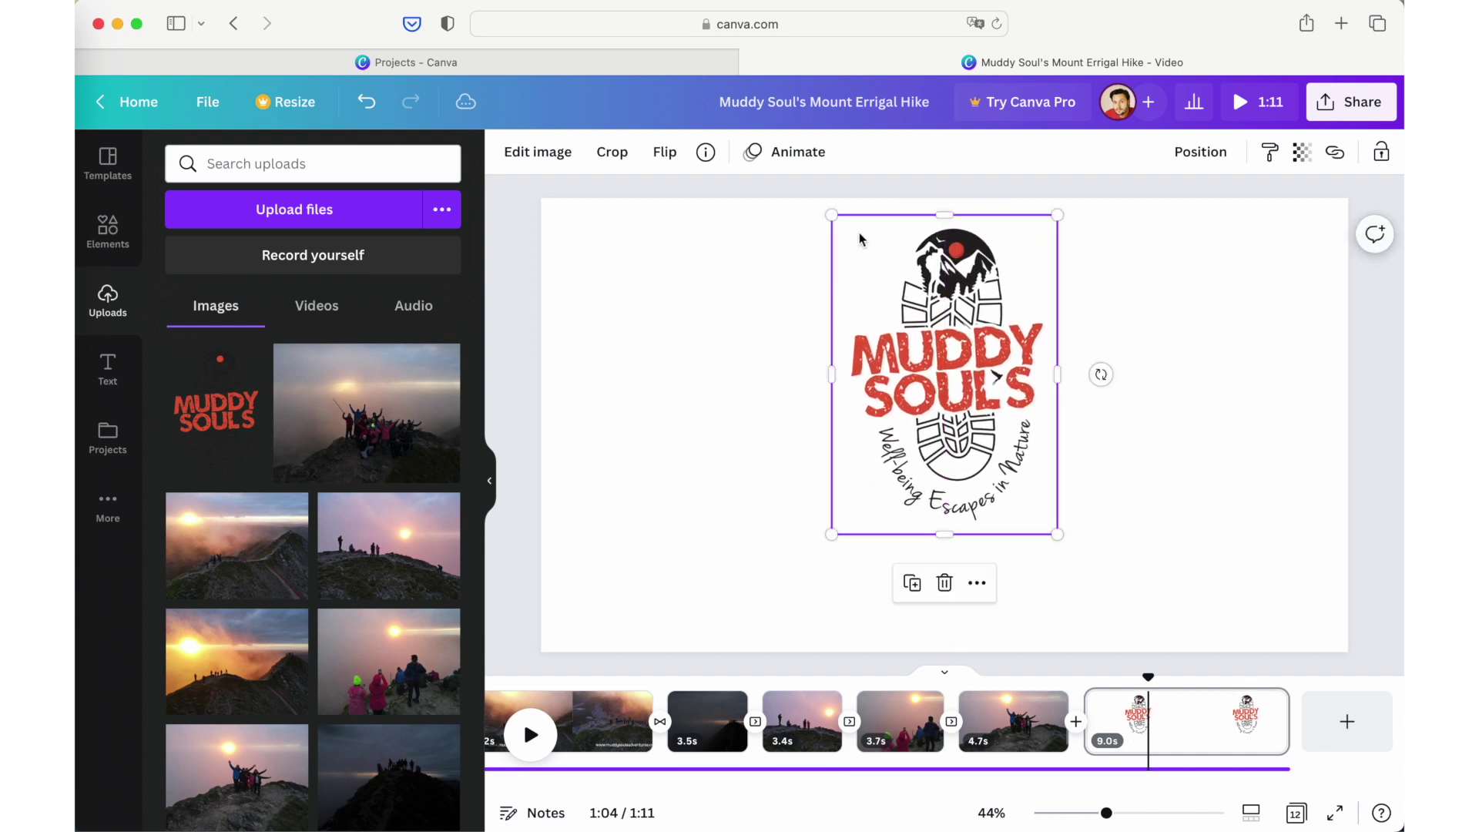
{"action": "left_click_drag", "start_coordinate": [838, 223], "coordinate": [868, 264]}
{"action": "left_click_drag", "start_coordinate": [968, 434], "coordinate": [954, 409]}
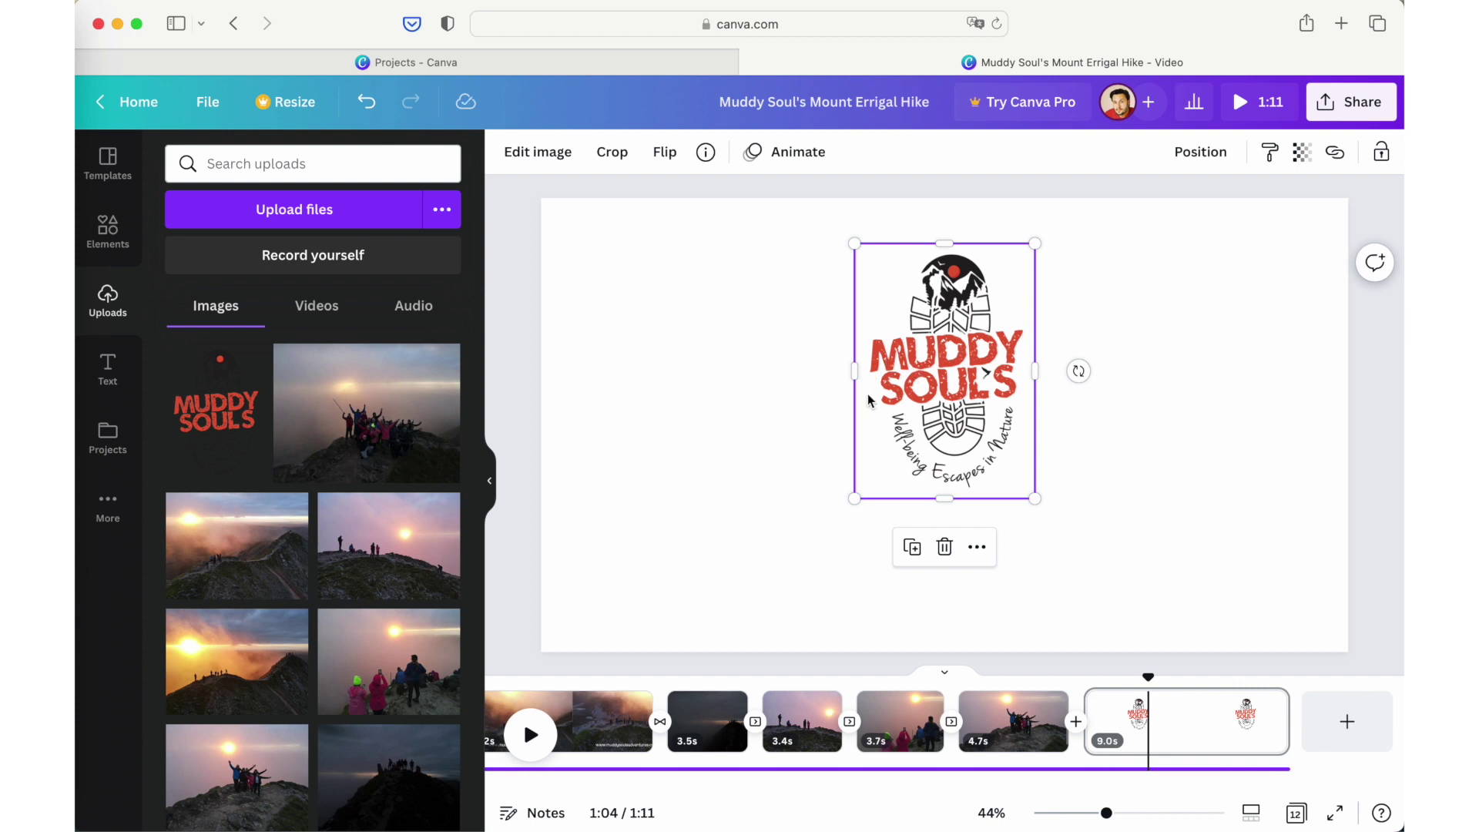
Step: Search the elements library for "instagram"
{"action": "left_click", "coordinate": [1217, 431]}
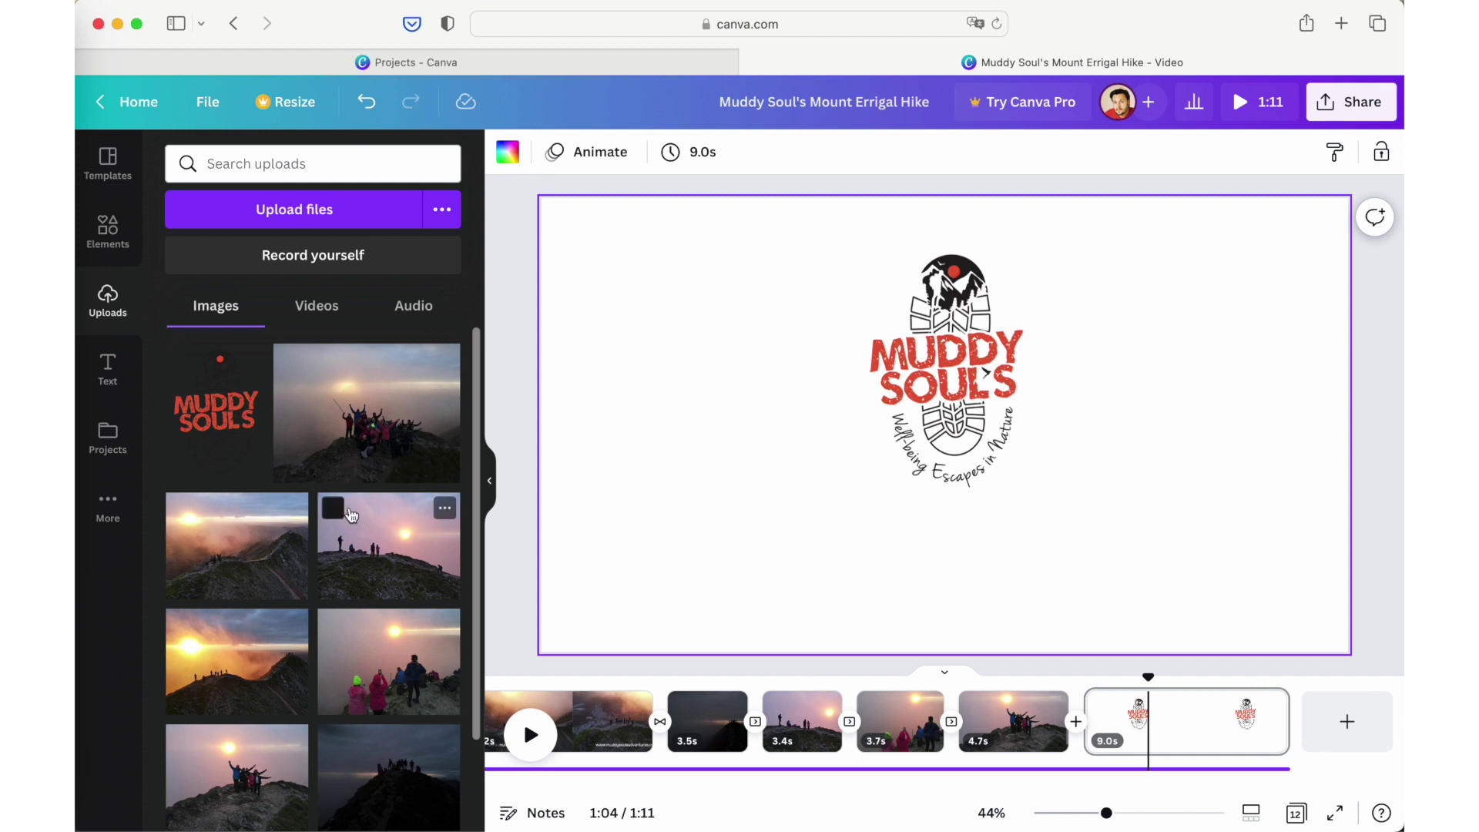
{"action": "left_click", "coordinate": [108, 226]}
{"action": "left_click", "coordinate": [278, 162]}
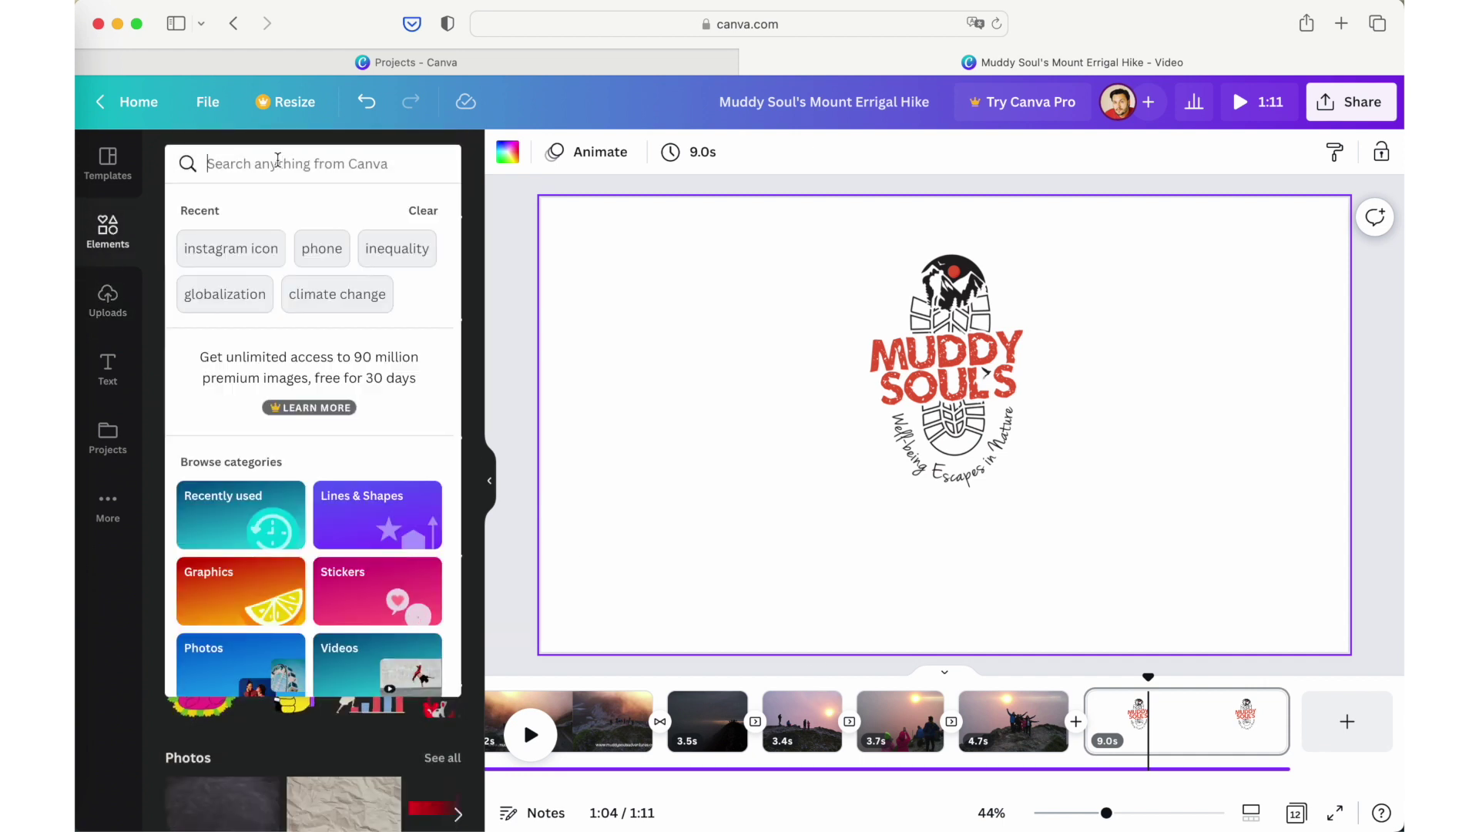
{"action": "type", "text": "instagram"}
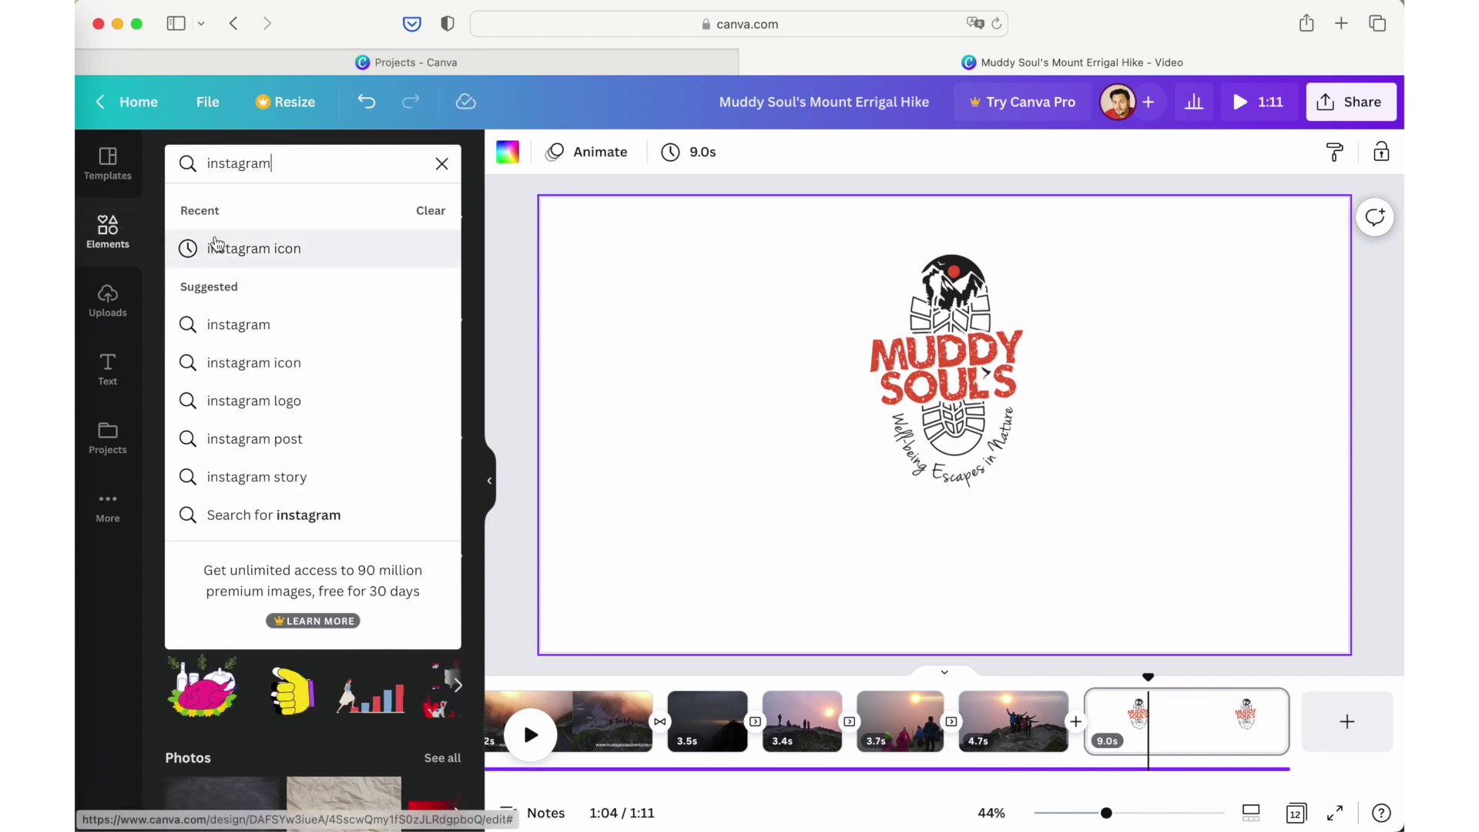
{"action": "key", "text": "Return"}
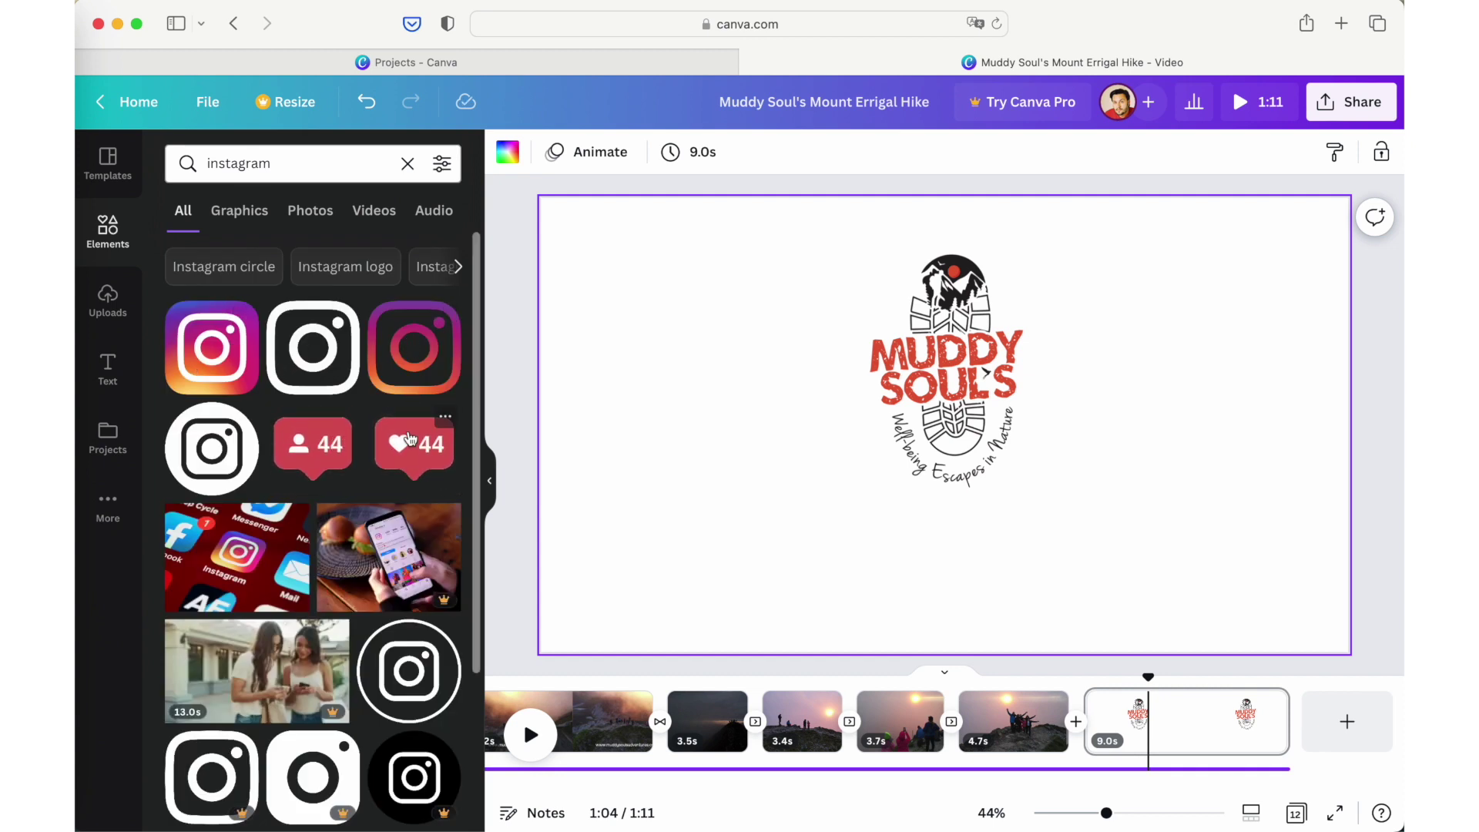
Step: Add the gradient Instagram icon to the last page, shrink it and place it below the logo, slightly left of centre
{"action": "left_click_drag", "start_coordinate": [212, 347], "coordinate": [772, 519]}
{"action": "left_click_drag", "start_coordinate": [592, 394], "coordinate": [766, 566]}
{"action": "left_click_drag", "start_coordinate": [865, 618], "coordinate": [717, 511]}
{"action": "left_click_drag", "start_coordinate": [617, 460], "coordinate": [833, 534]}
{"action": "left_click", "coordinate": [923, 542]}
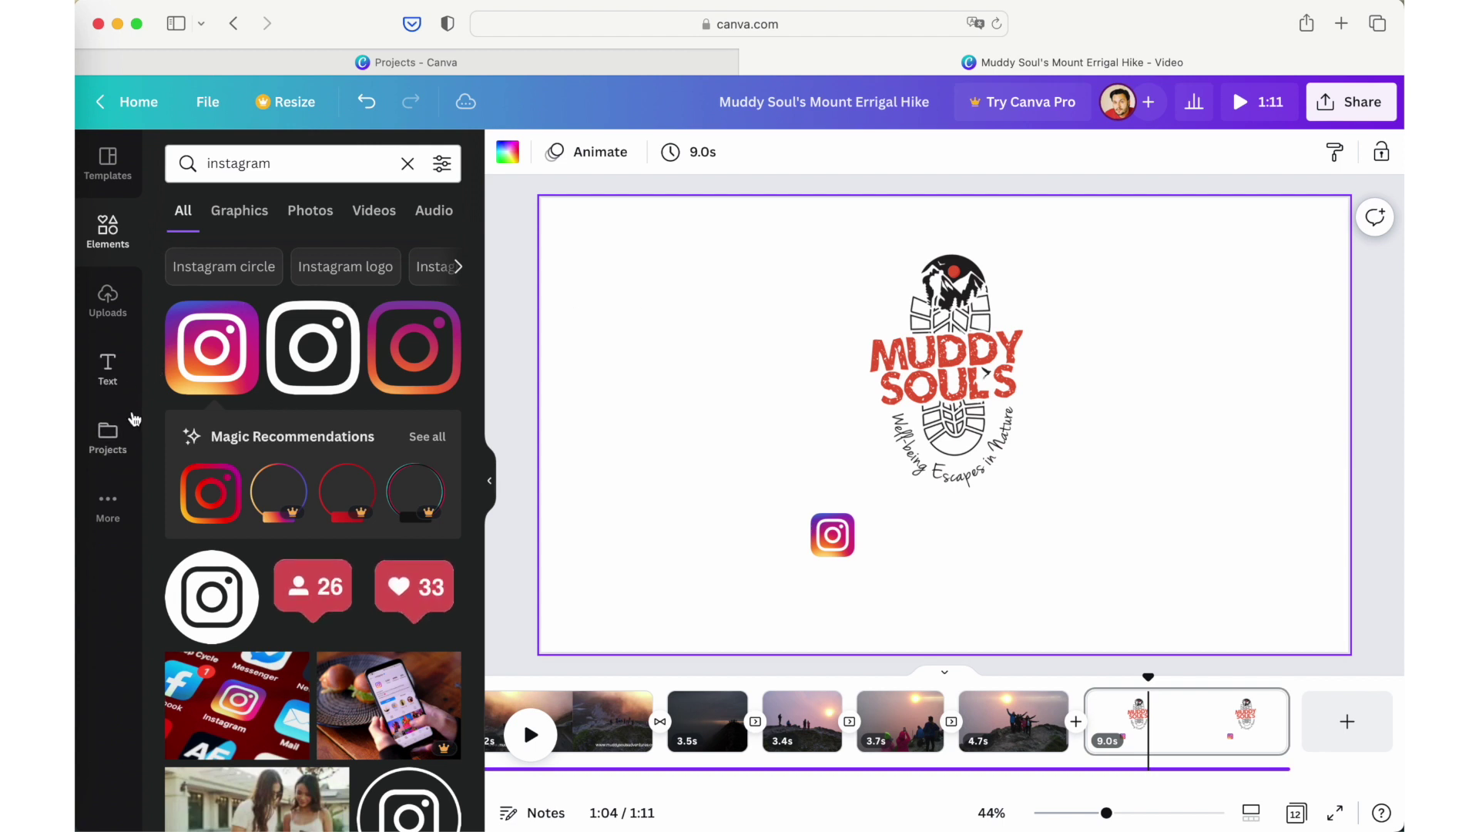
Step: Add a subheading text box to the last page and set its font to Gayathri Light
{"action": "left_click", "coordinate": [108, 366]}
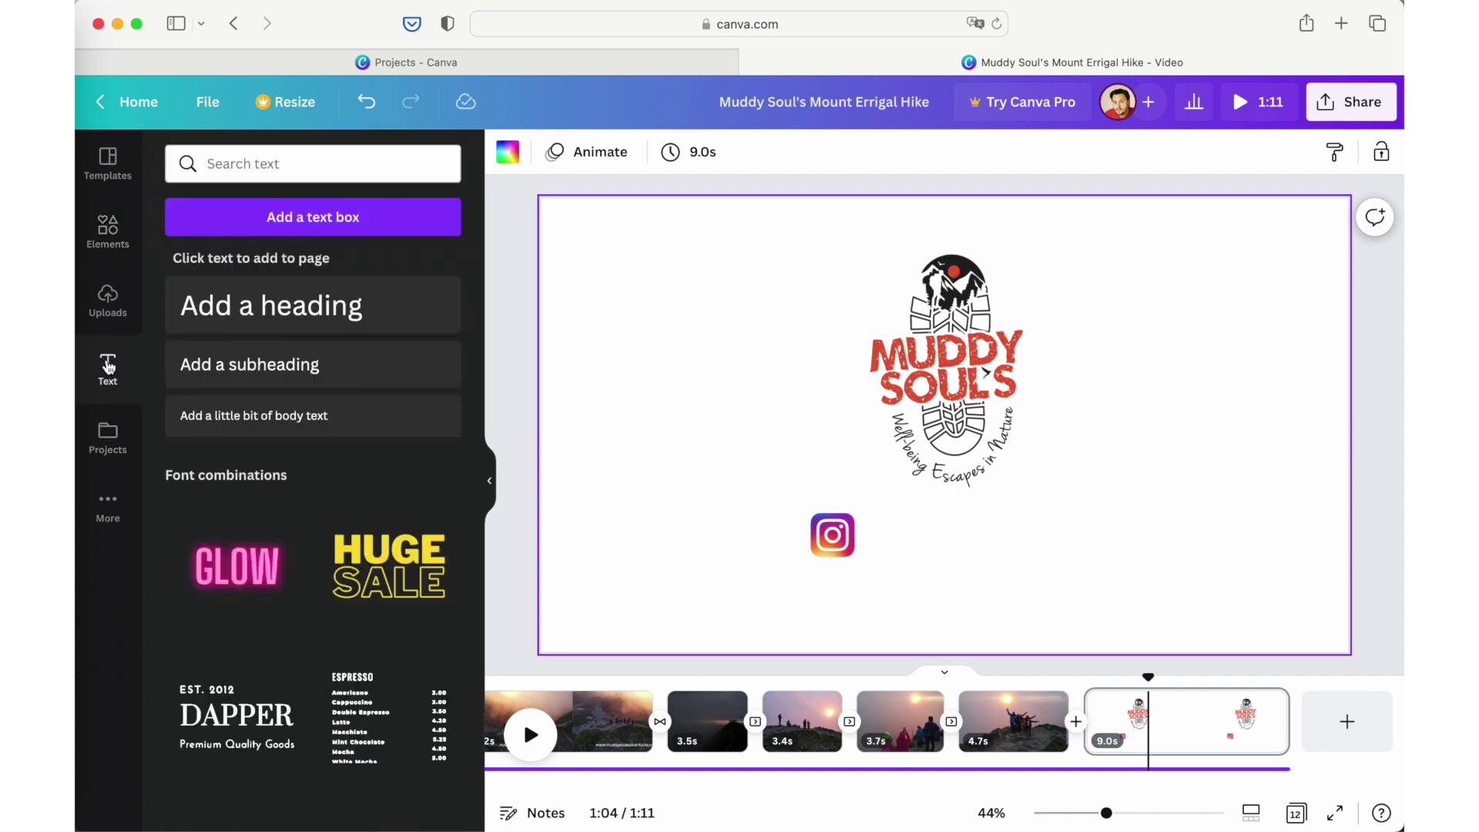
{"action": "left_click", "coordinate": [290, 368]}
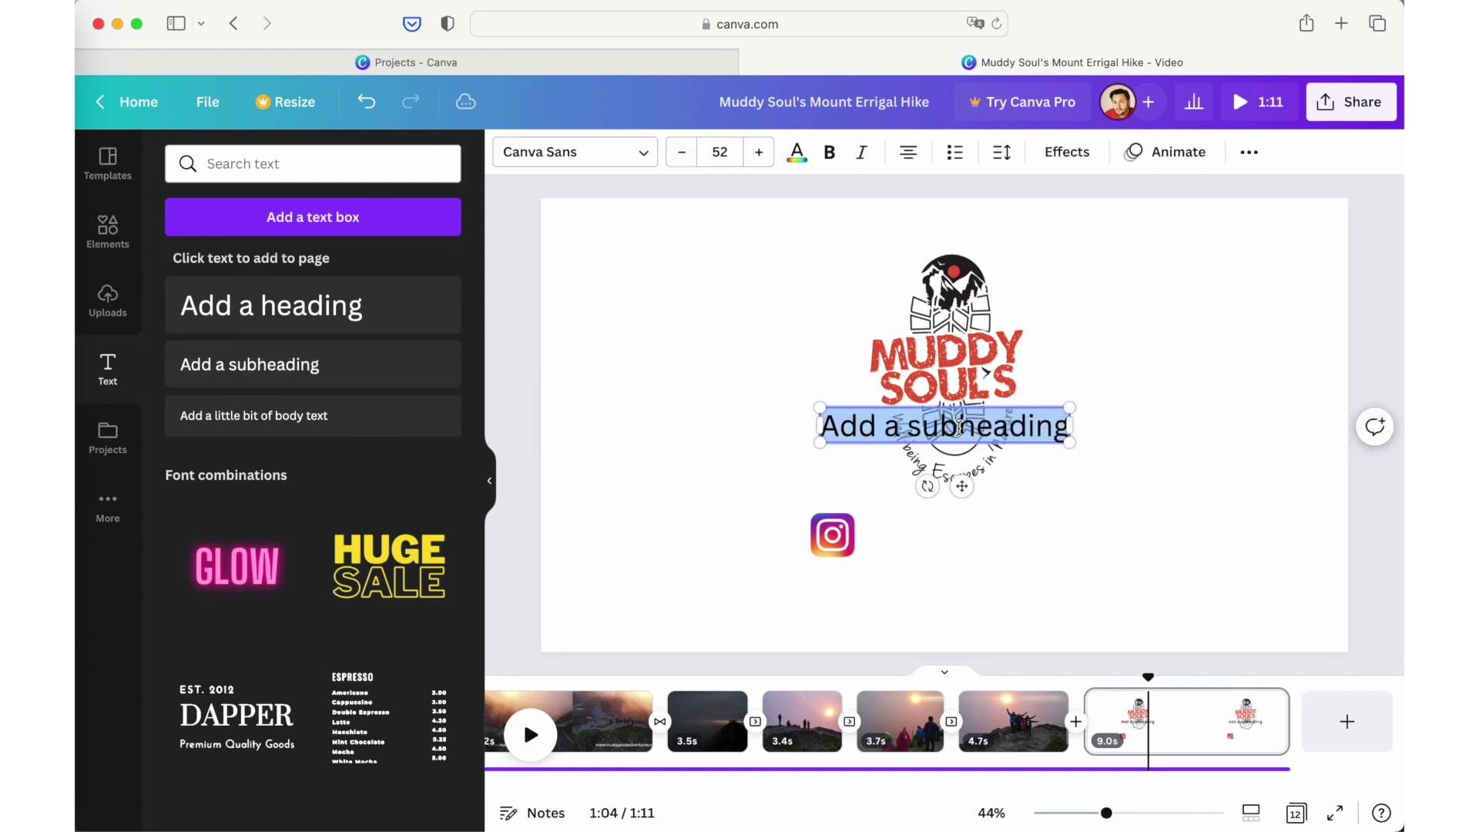
{"action": "left_click", "coordinate": [1146, 465]}
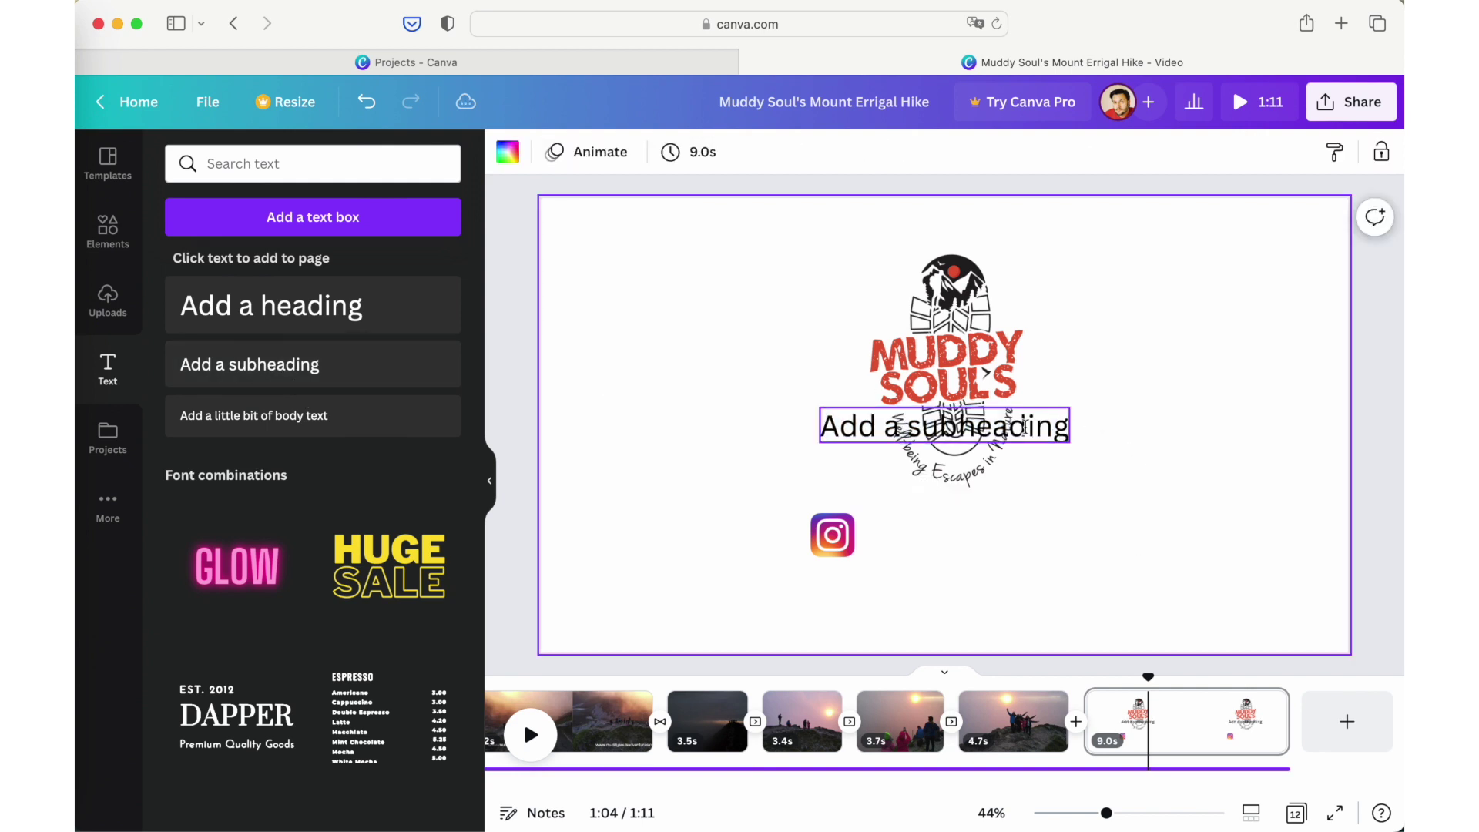
{"action": "left_click", "coordinate": [1021, 429]}
{"action": "double_click", "coordinate": [873, 422]}
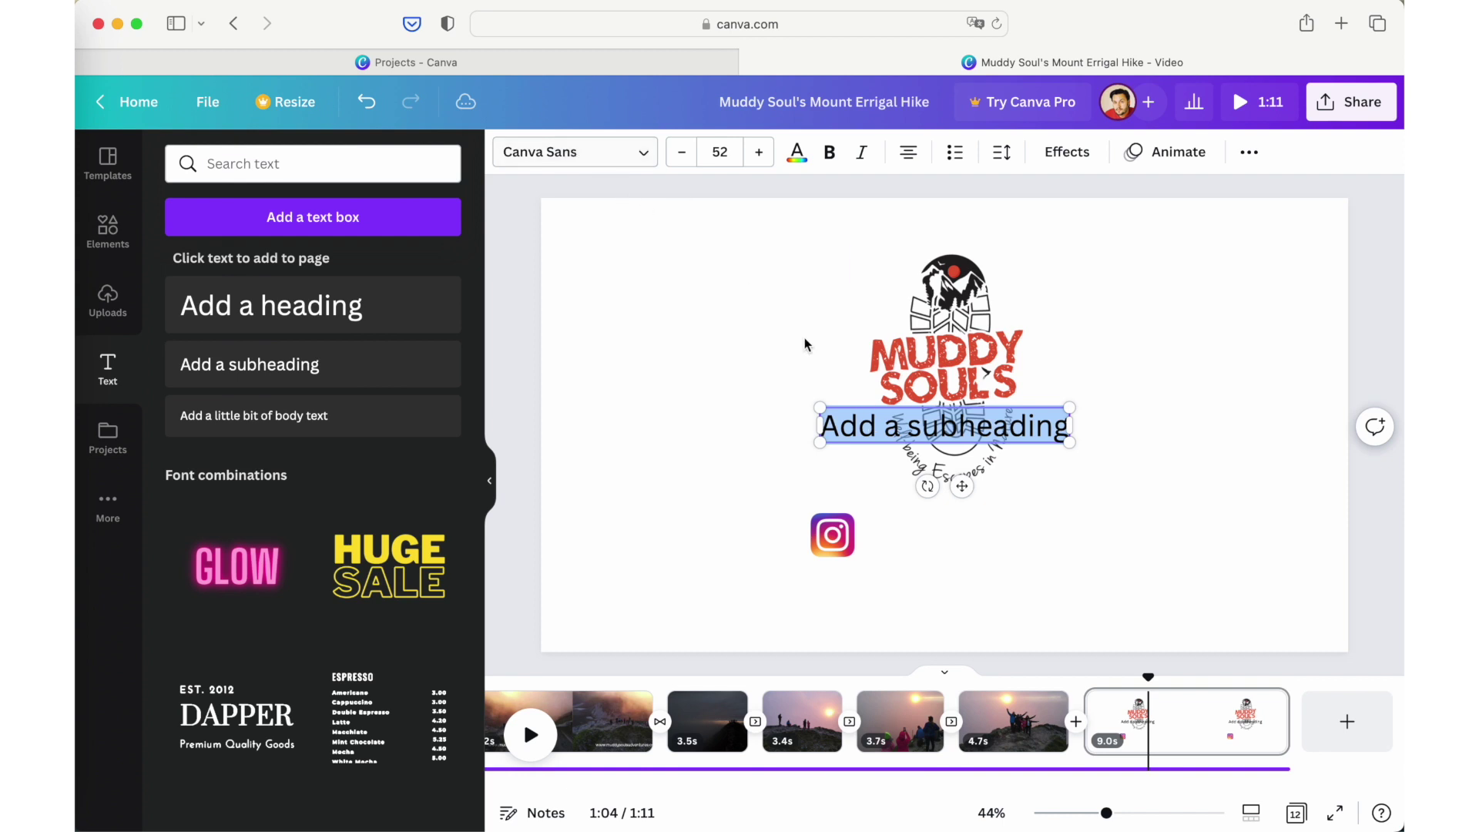
{"action": "left_click", "coordinate": [640, 153]}
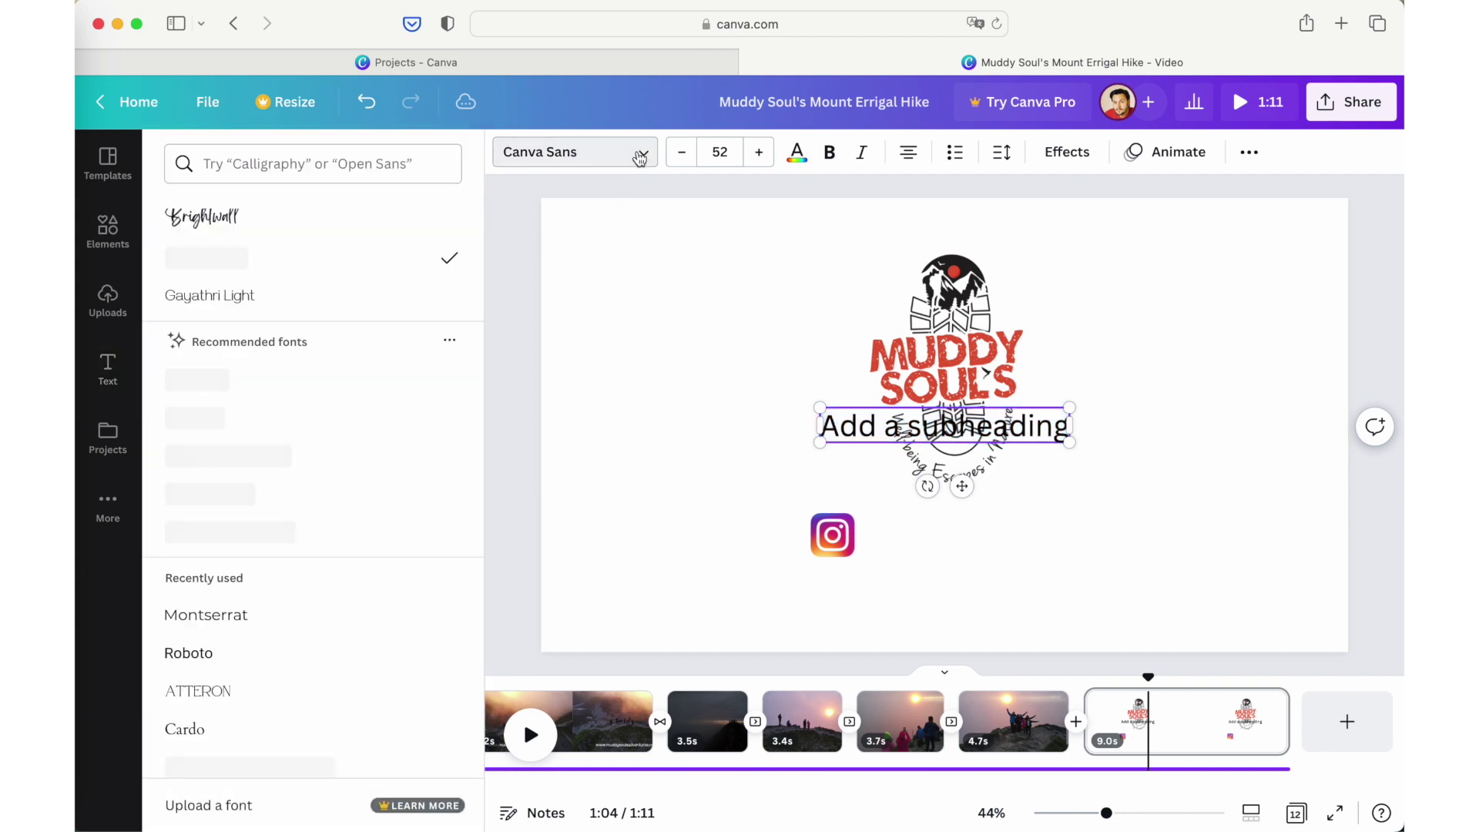
{"action": "left_click", "coordinate": [261, 295]}
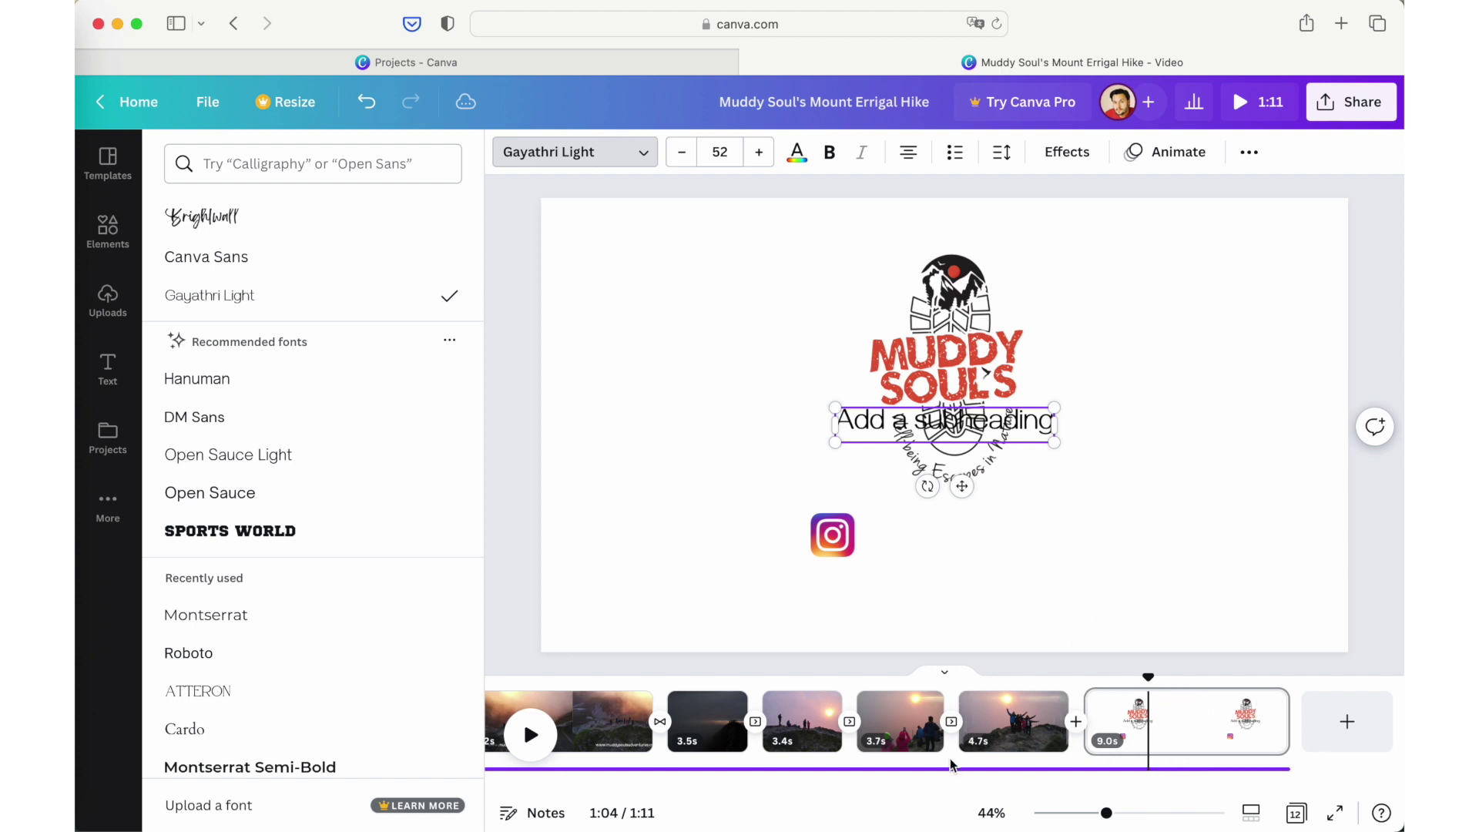
{"action": "key", "text": "Escape"}
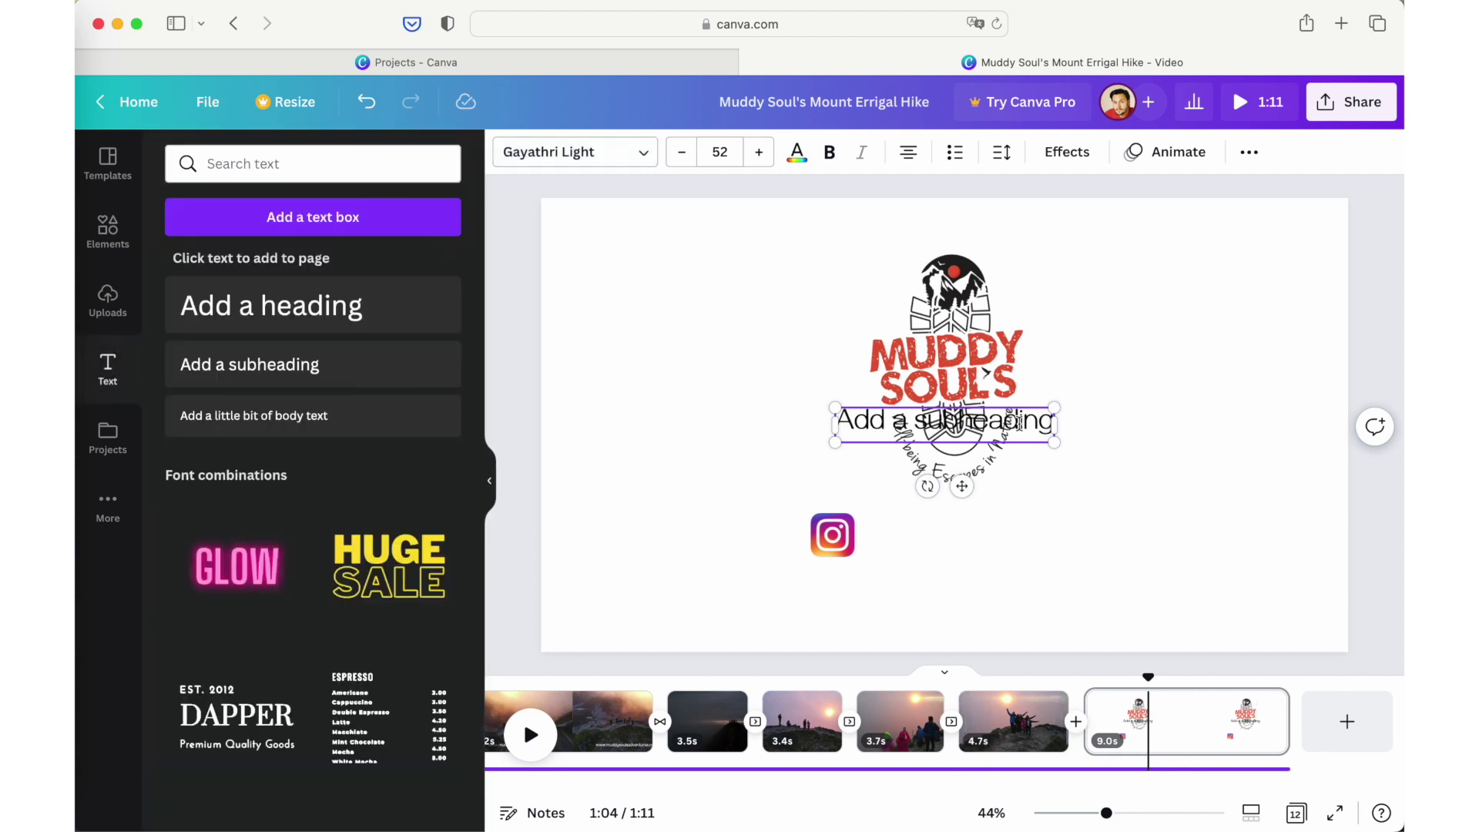
{"action": "left_click", "coordinate": [1138, 442]}
{"action": "left_click_drag", "start_coordinate": [1028, 422], "coordinate": [1058, 534]}
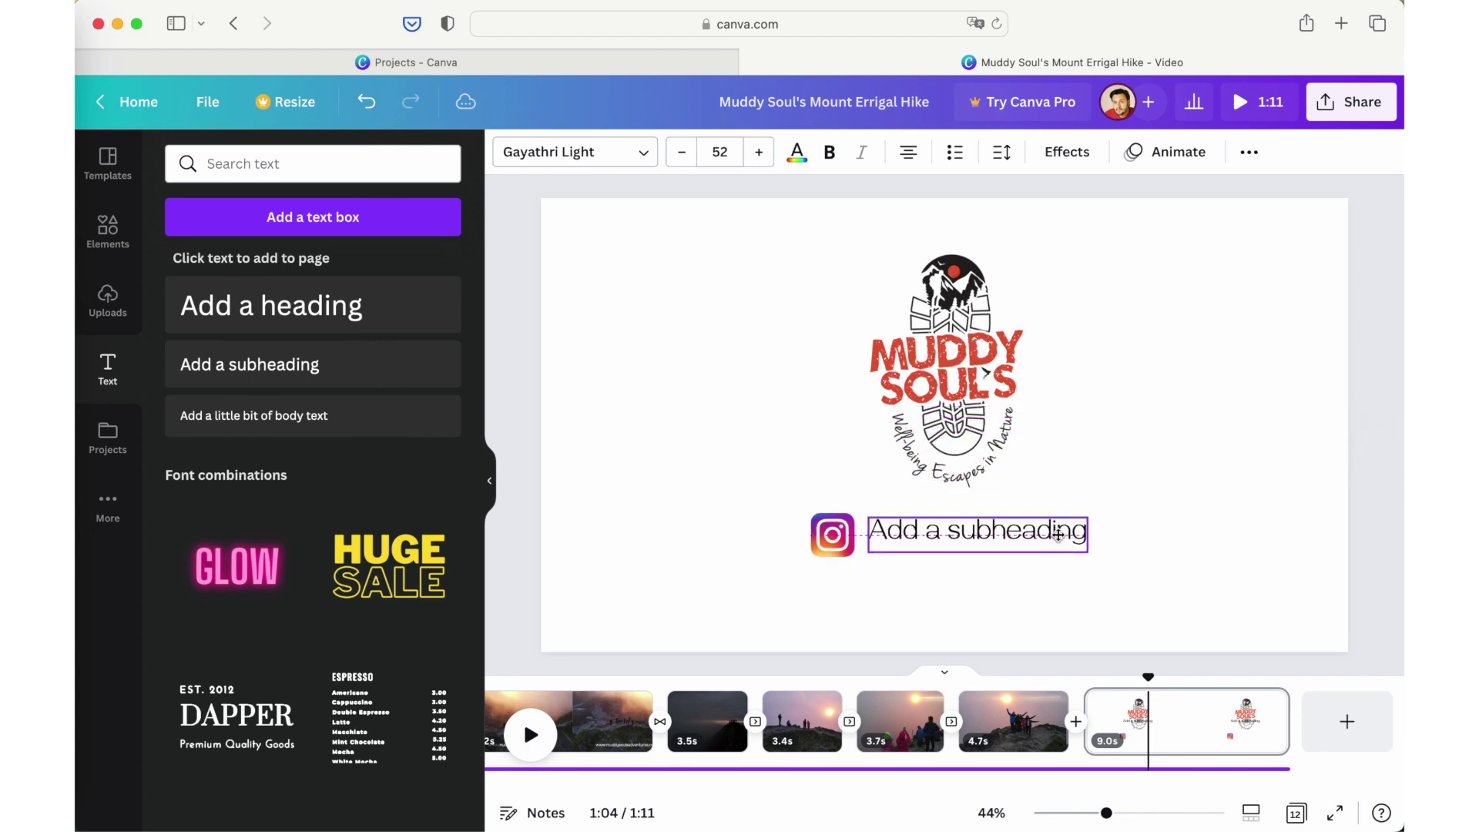
{"action": "double_click", "coordinate": [1018, 539]}
{"action": "left_click", "coordinate": [992, 533]}
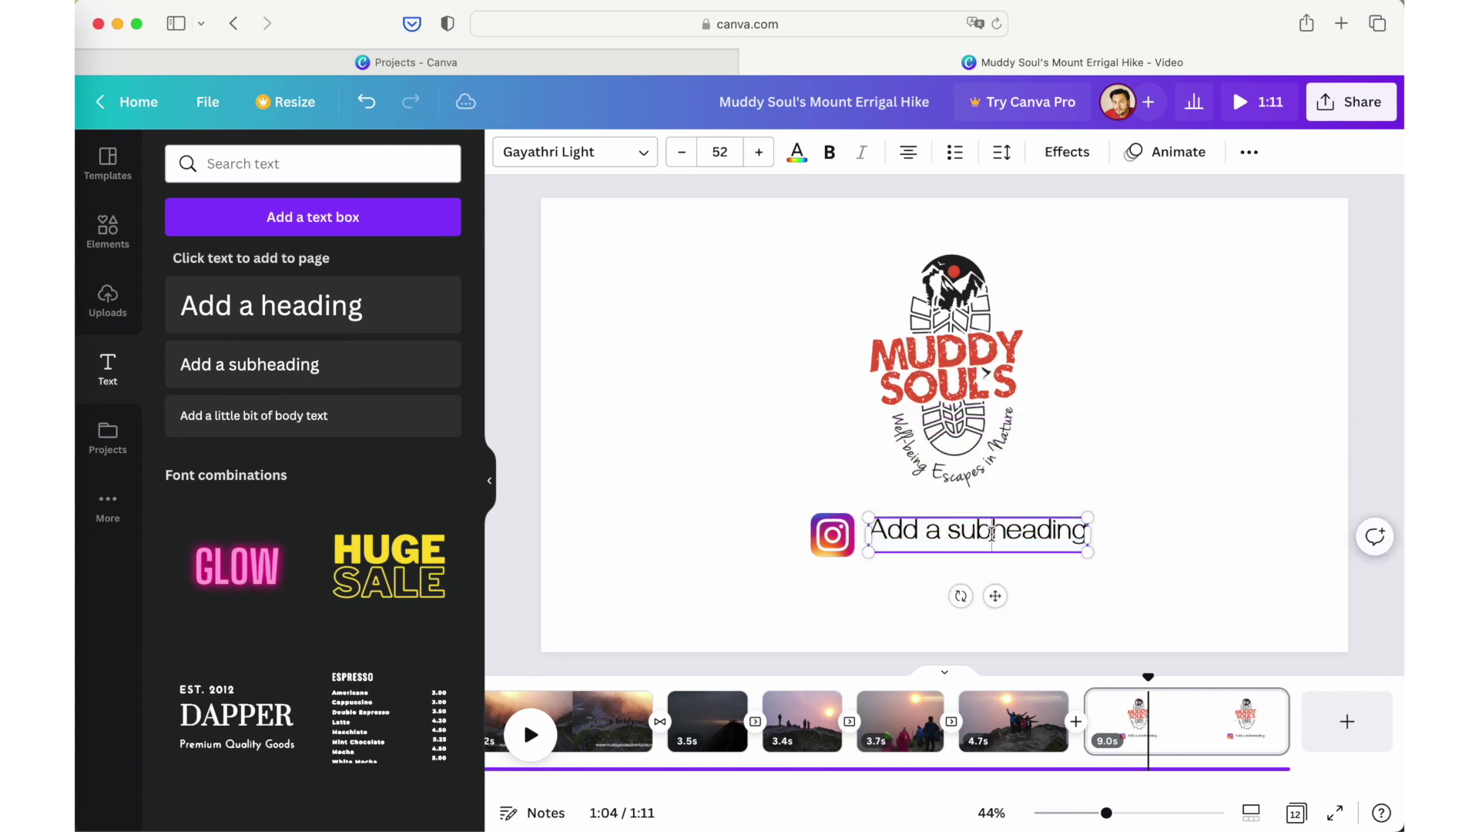
{"action": "triple_click", "coordinate": [990, 533]}
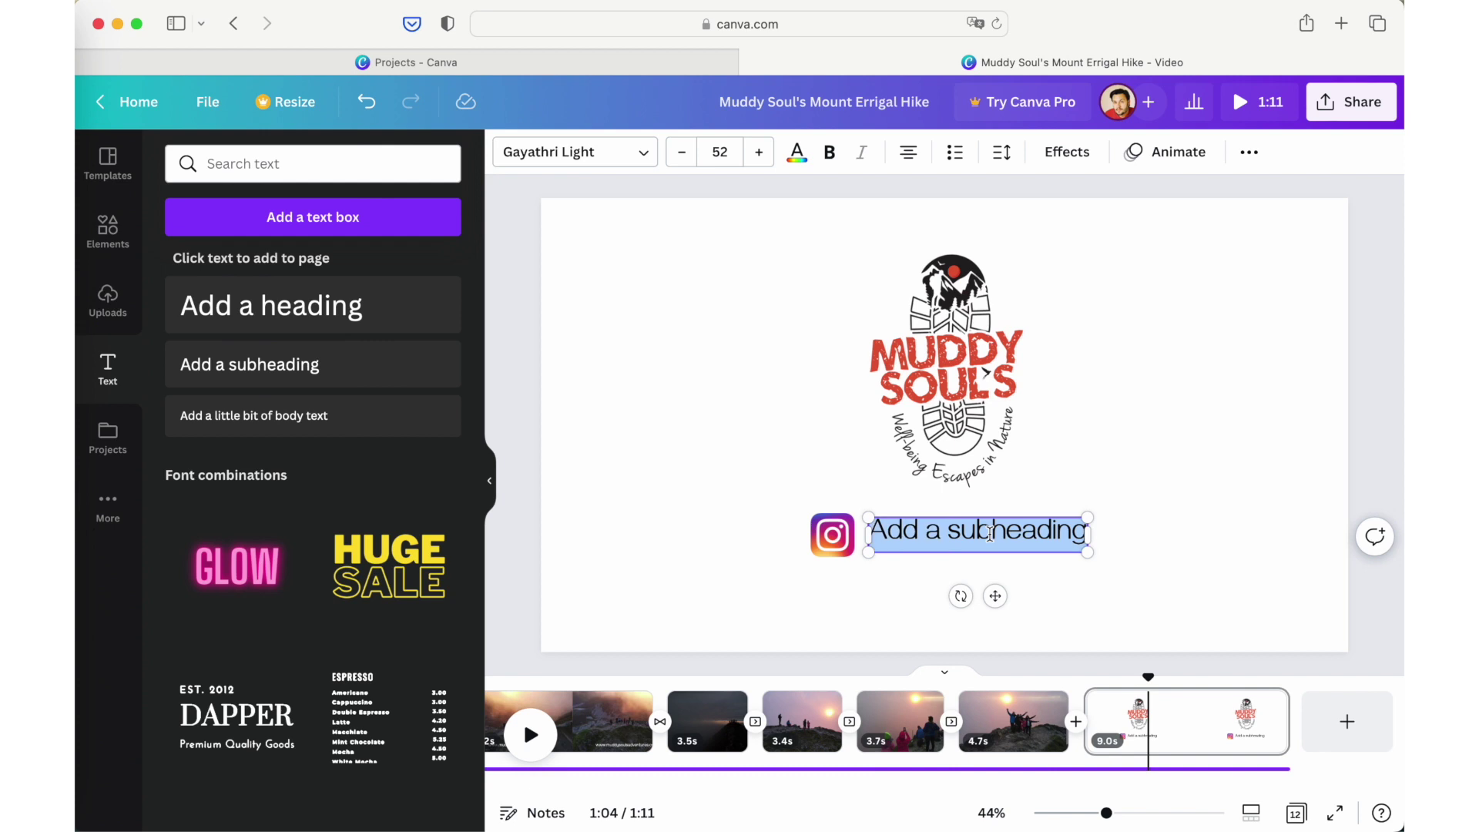
{"action": "type", "text": "@muddy"}
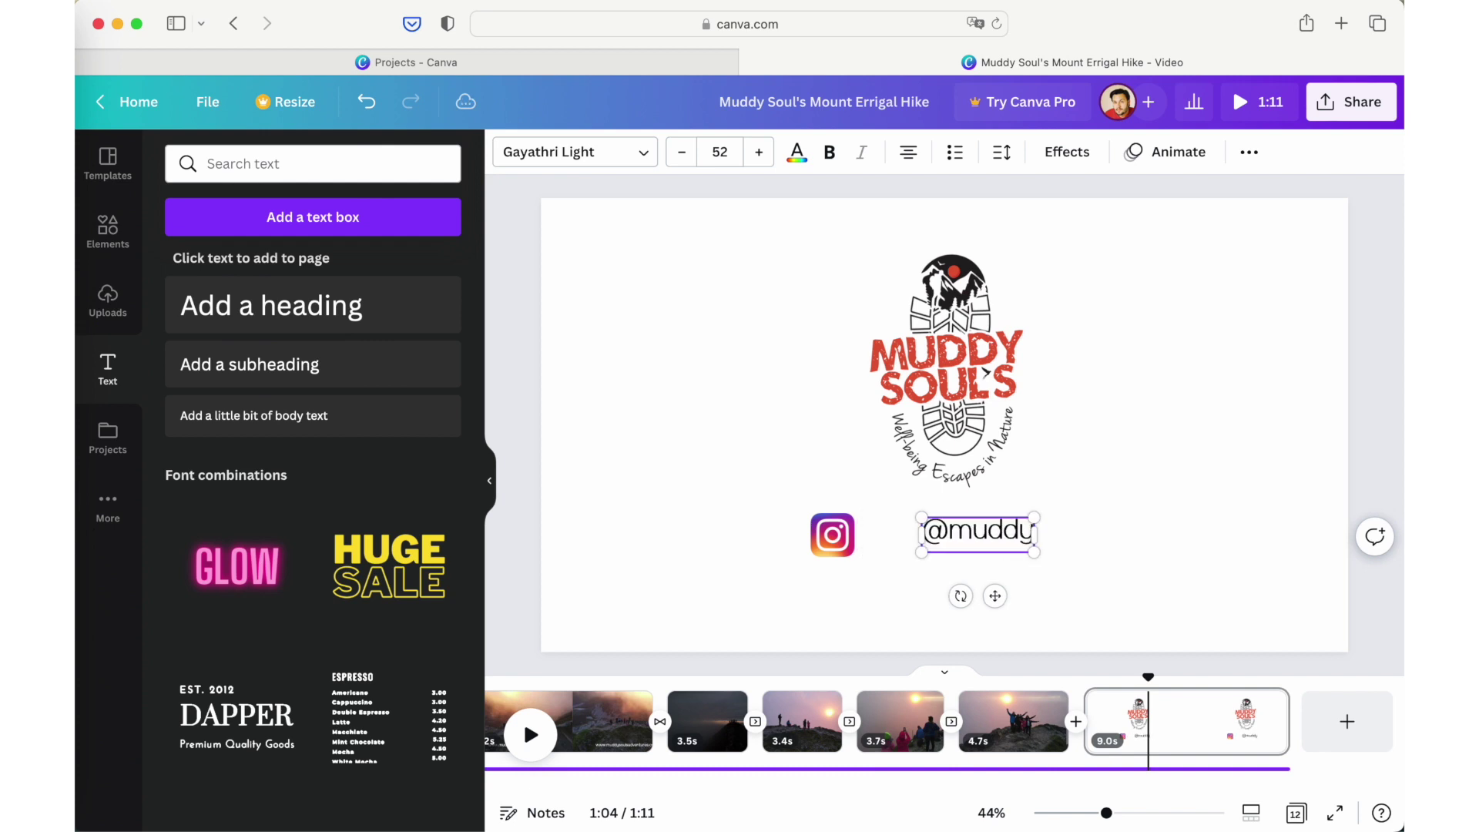
{"action": "type", "text": "_souls"}
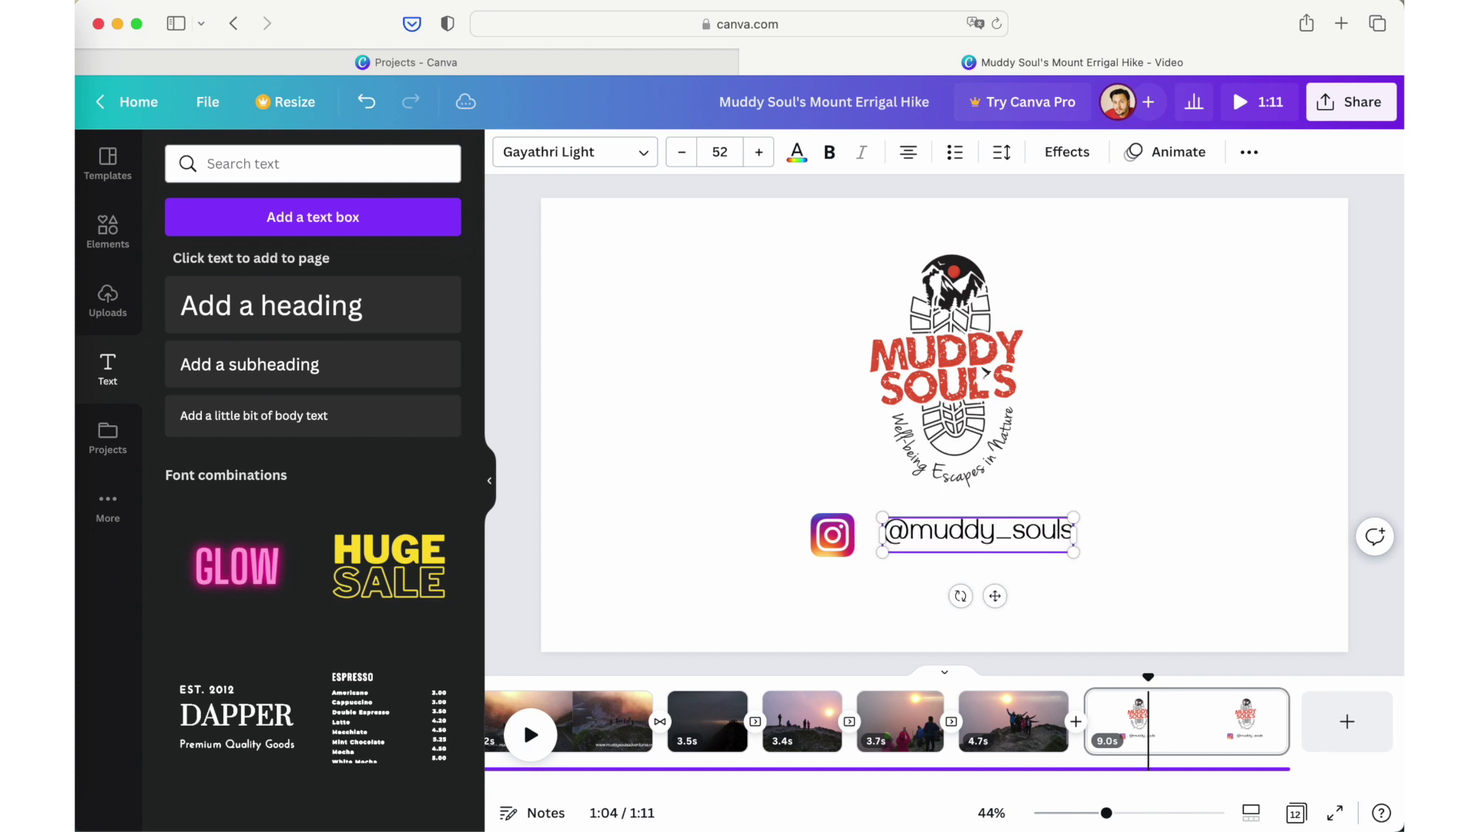
{"action": "left_click", "coordinate": [1303, 511]}
{"action": "left_click_drag", "start_coordinate": [1003, 543], "coordinate": [955, 533]}
{"action": "left_click", "coordinate": [1113, 579]}
{"action": "left_click", "coordinate": [1249, 654]}
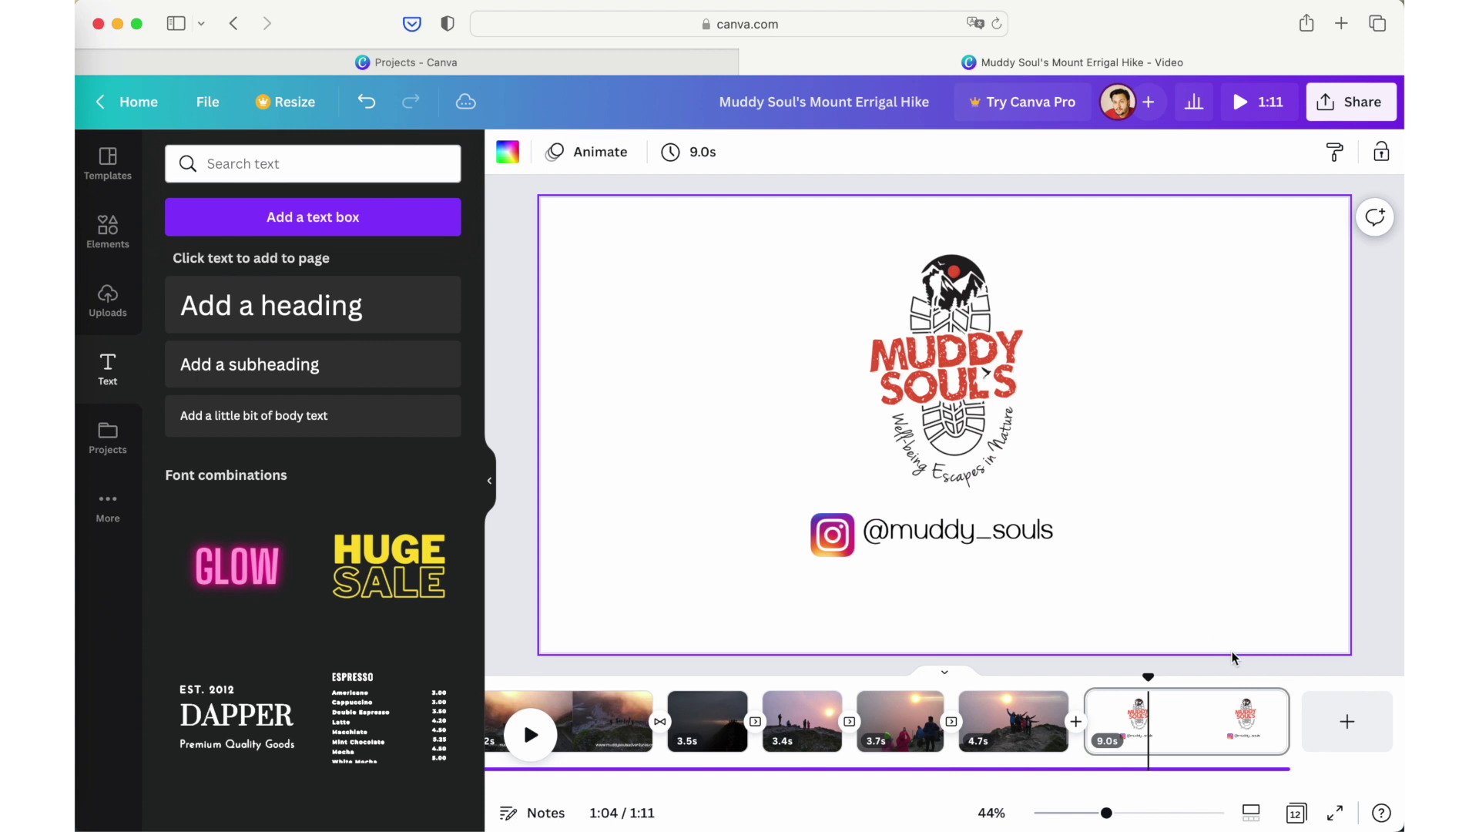
{"action": "left_click", "coordinate": [831, 539]}
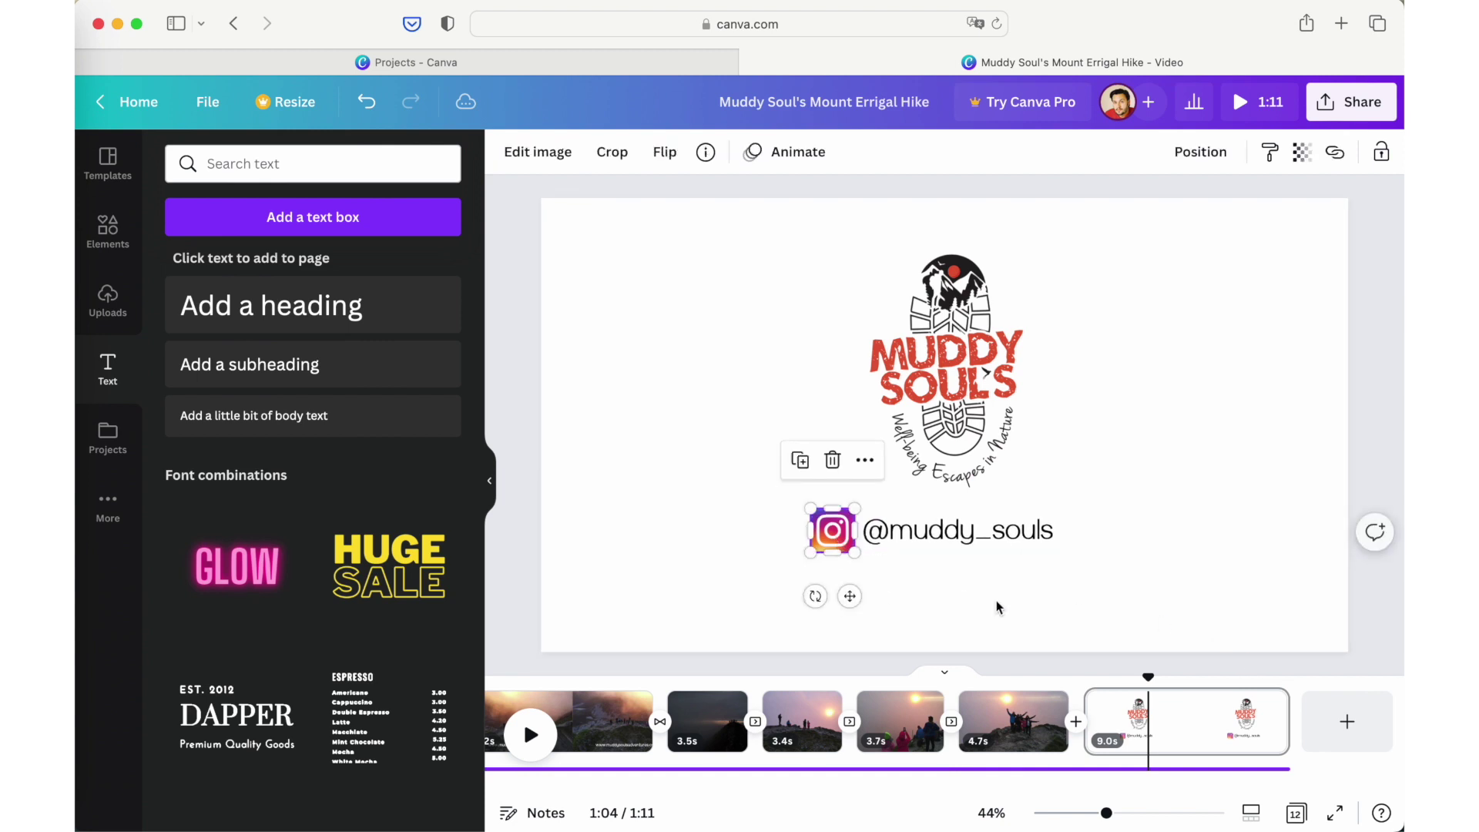
{"action": "left_click", "coordinate": [1053, 601]}
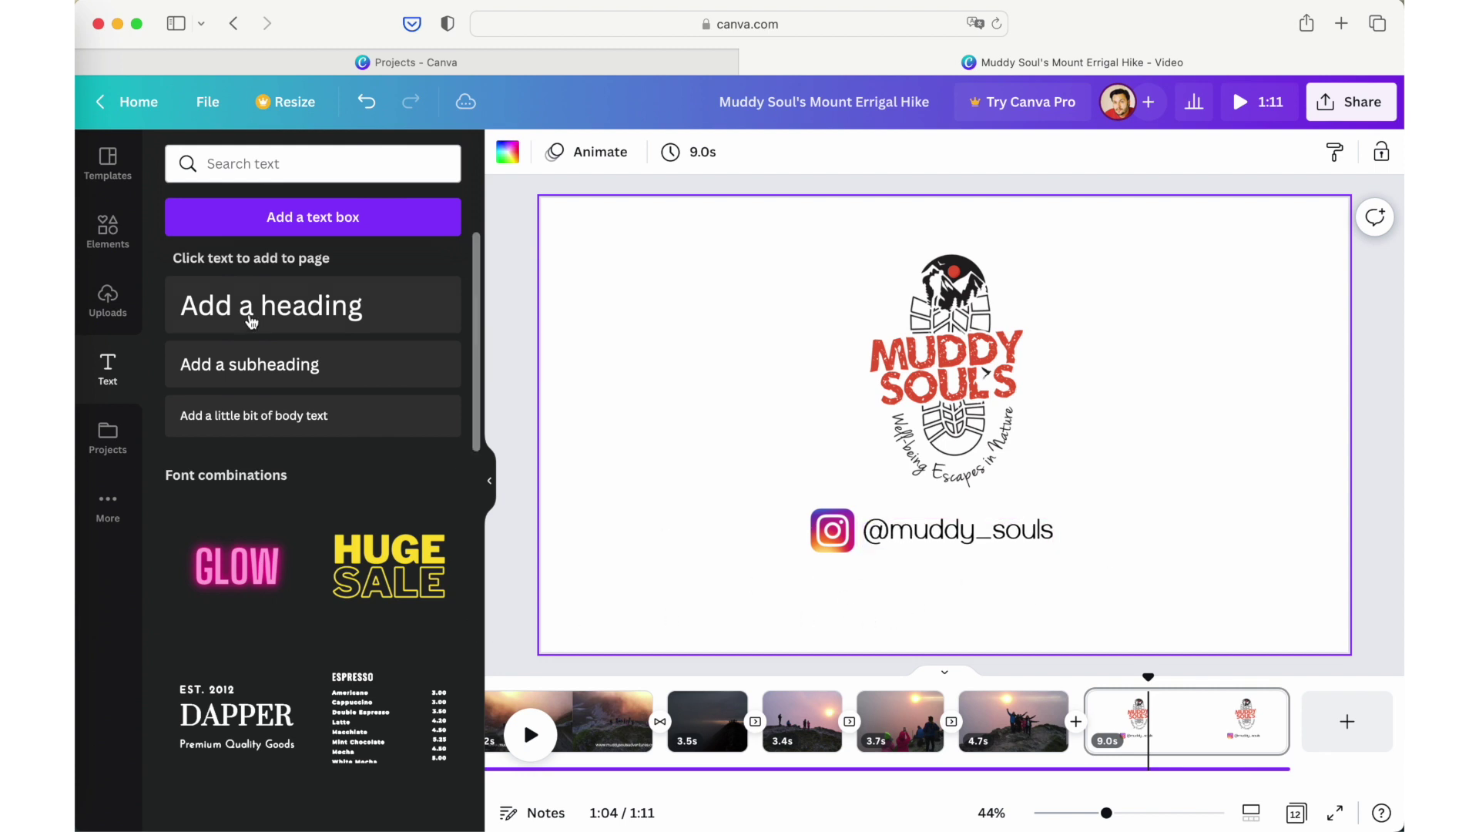
Step: Add a second subheading text box to the last page and set its font to Gayathri Light
{"action": "left_click", "coordinate": [286, 164]}
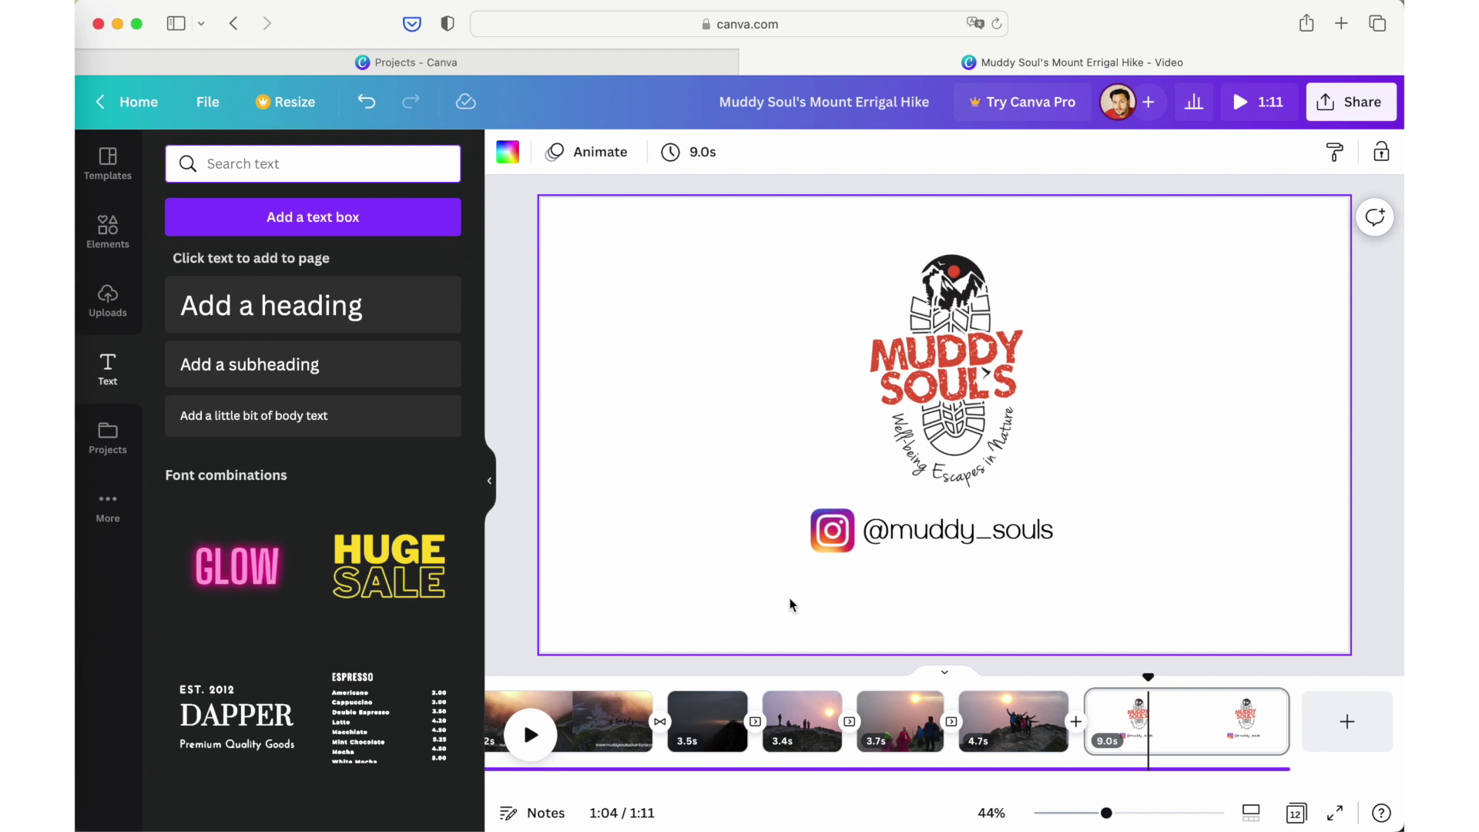
{"action": "left_click", "coordinate": [262, 369]}
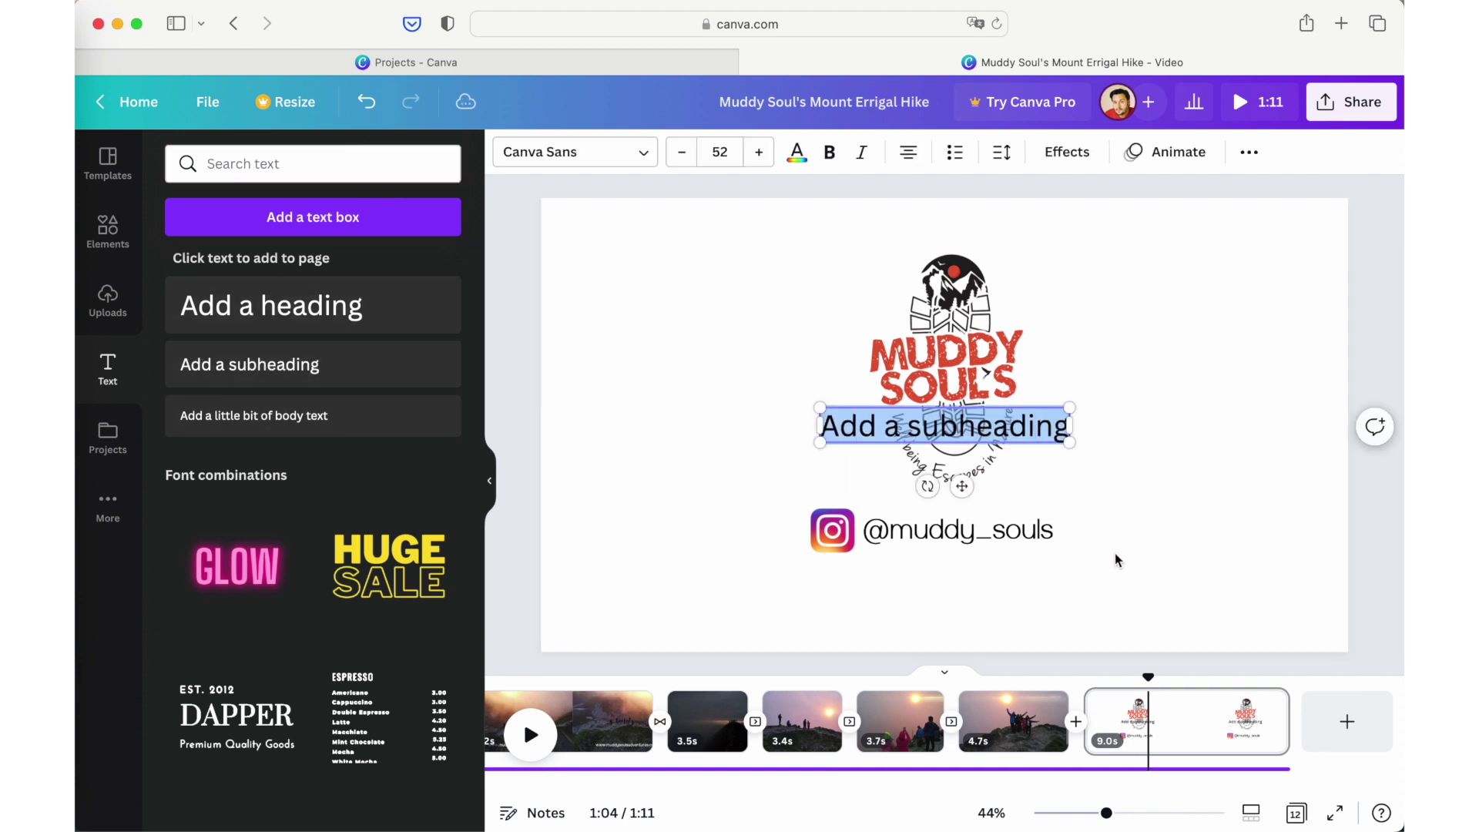
{"action": "left_click", "coordinate": [585, 154]}
{"action": "left_click", "coordinate": [237, 304]}
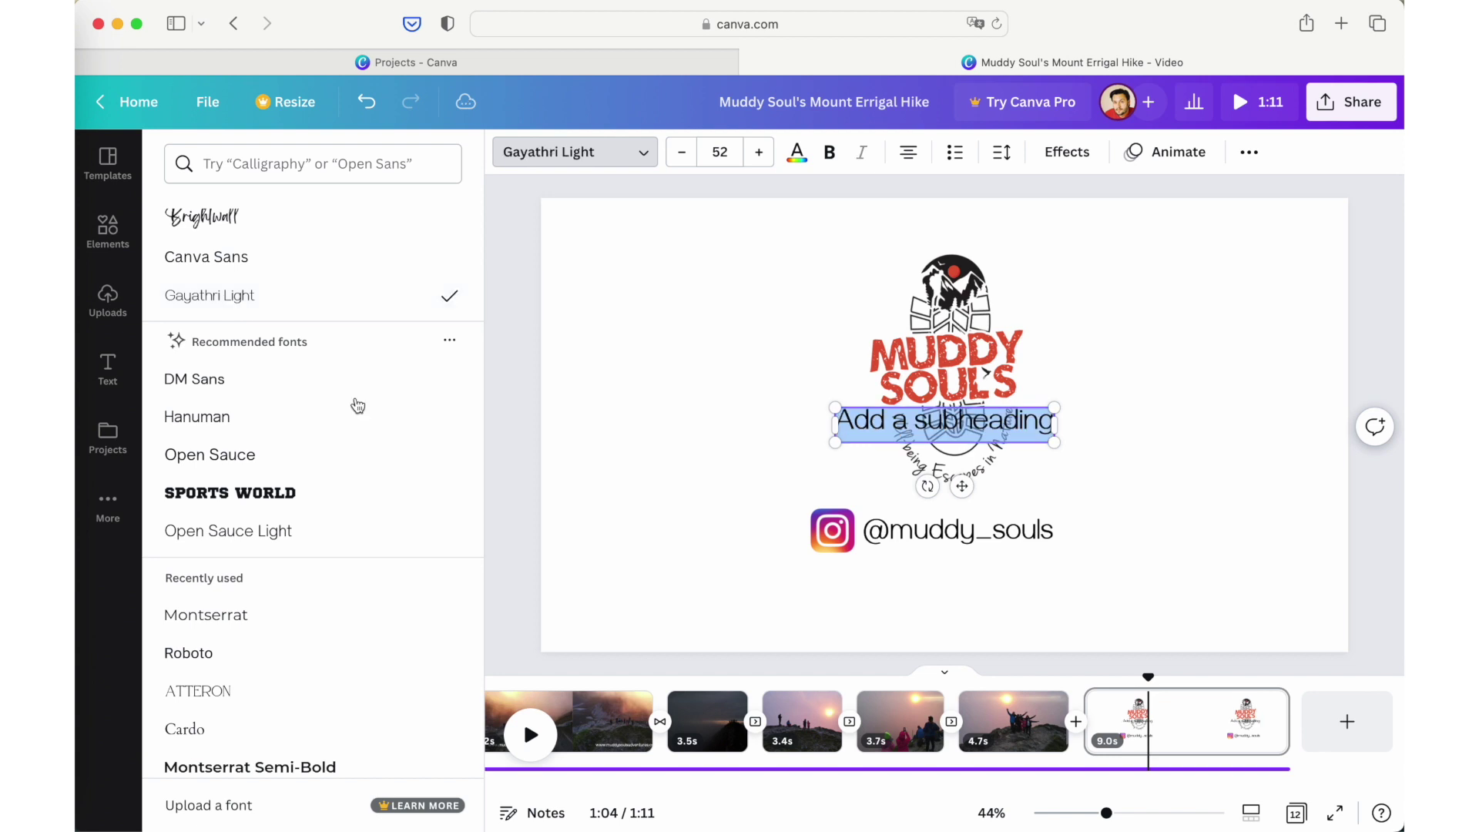
{"action": "key", "text": "Escape"}
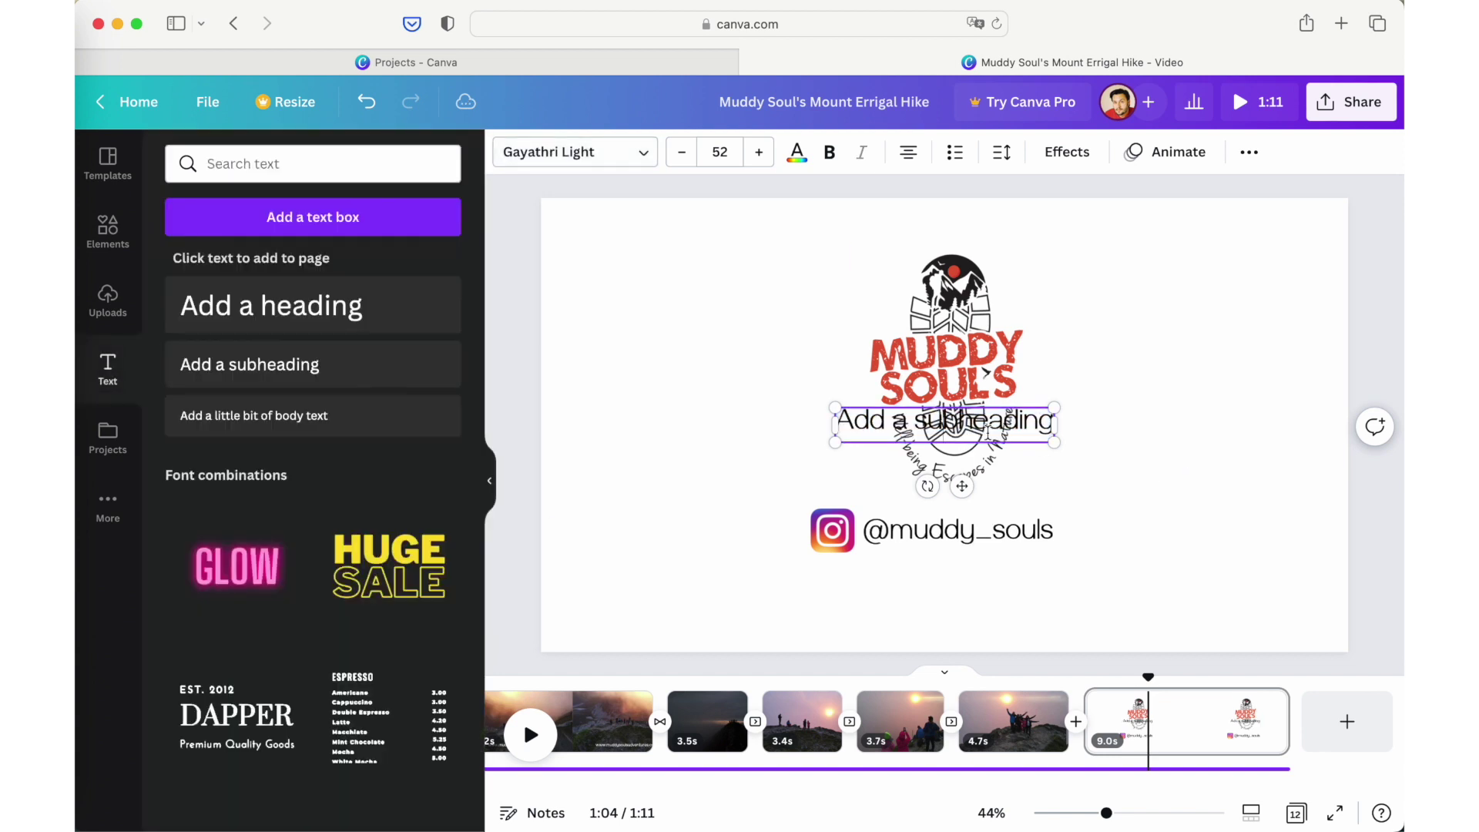
{"action": "double_click", "coordinate": [905, 424]}
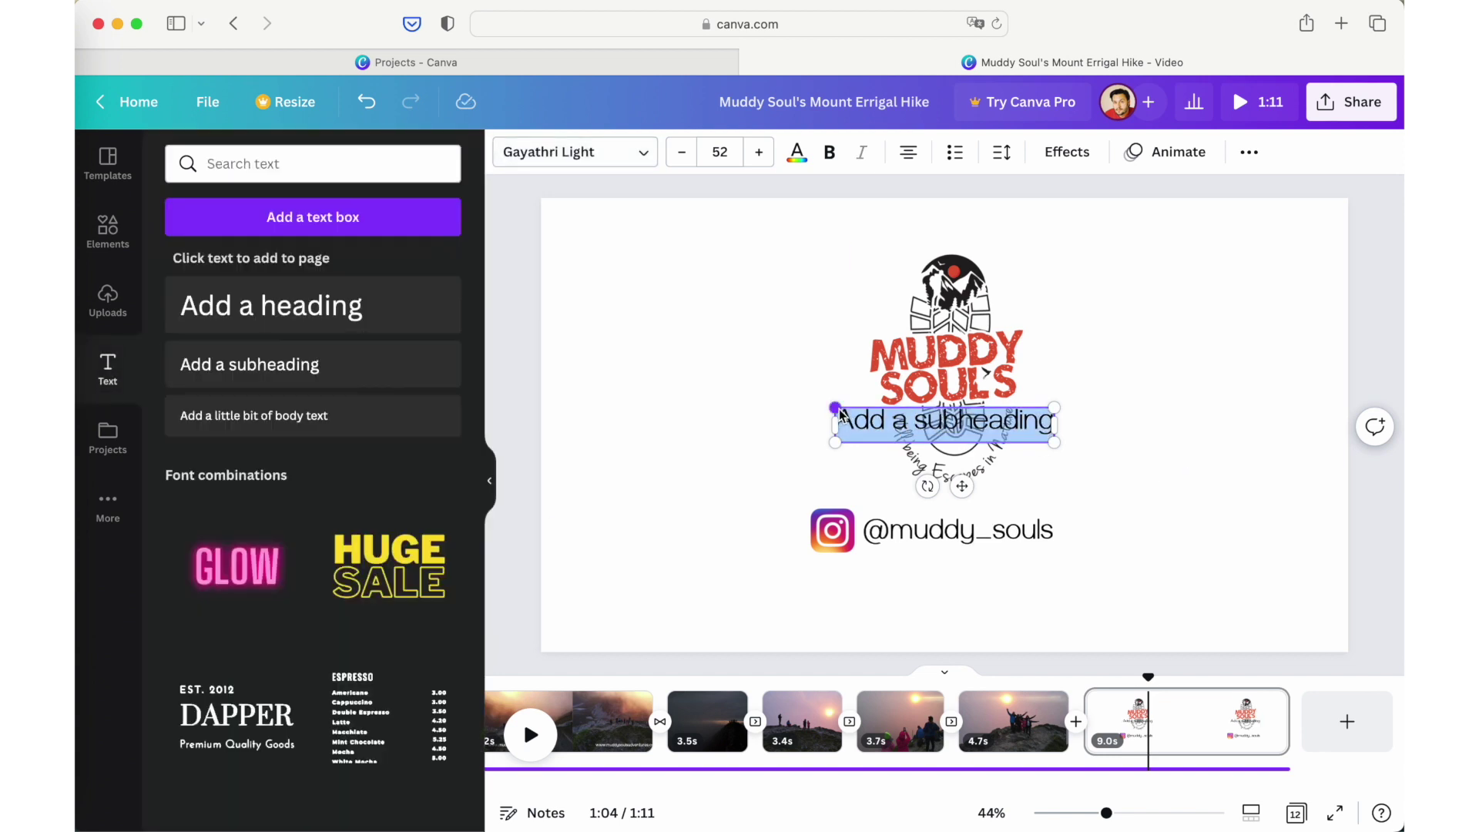
{"action": "left_click", "coordinate": [1198, 534]}
{"action": "left_click_drag", "start_coordinate": [1002, 429], "coordinate": [999, 596]}
{"action": "double_click", "coordinate": [971, 589]}
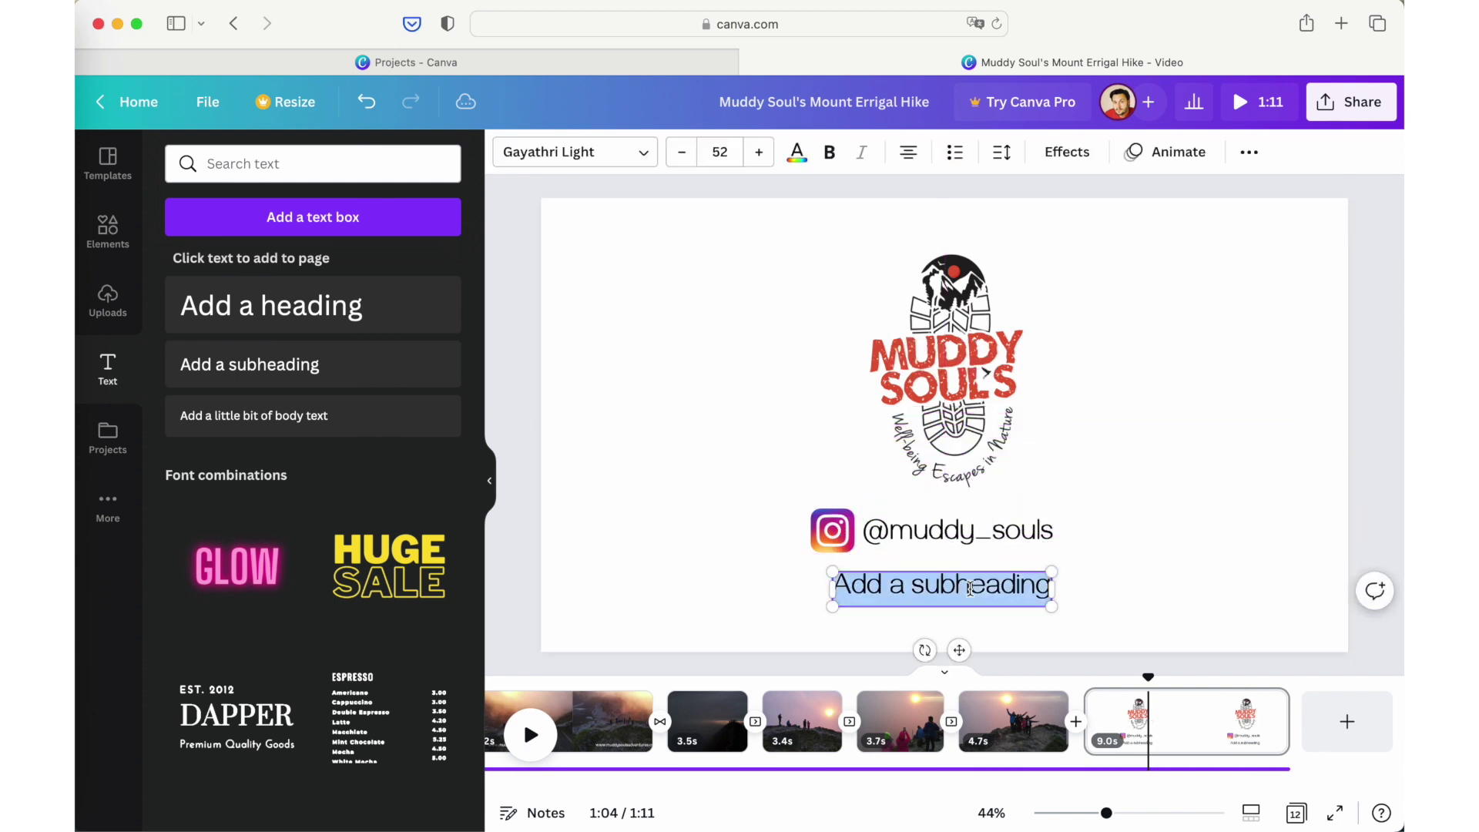
{"action": "type", "text": "www.m"}
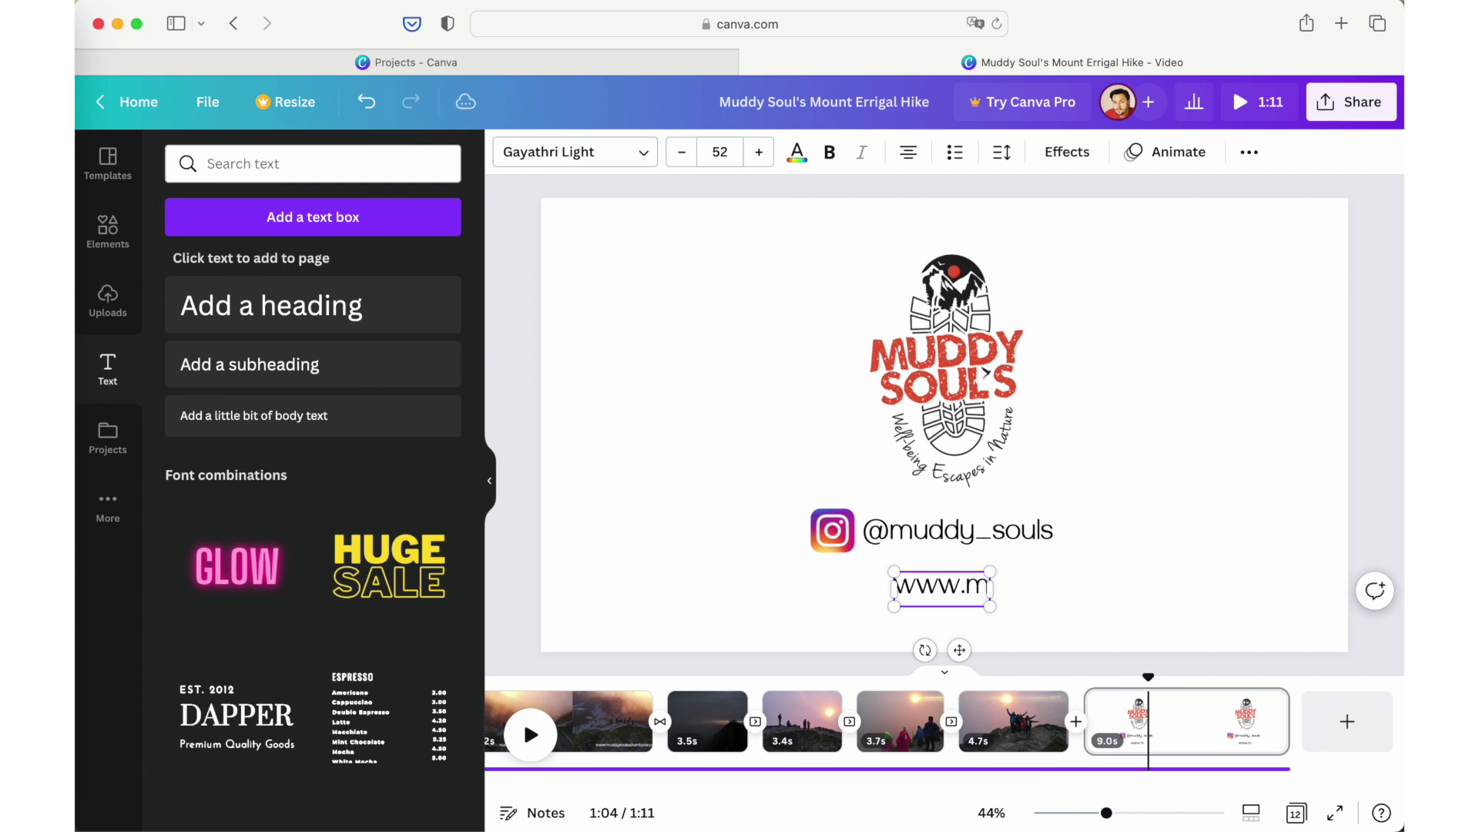
{"action": "type", "text": "uddysou"}
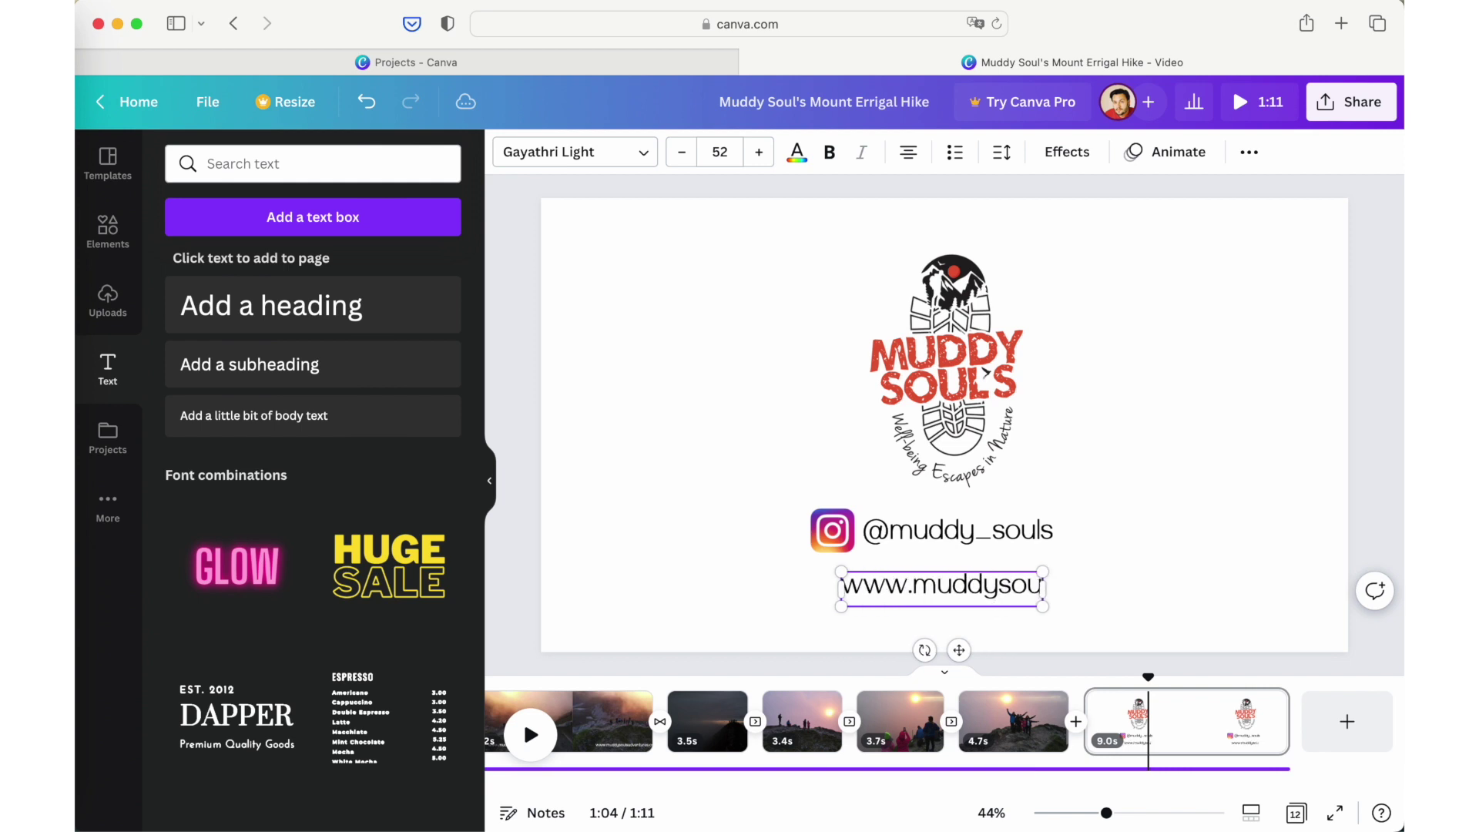
{"action": "type", "text": "lsadvent"}
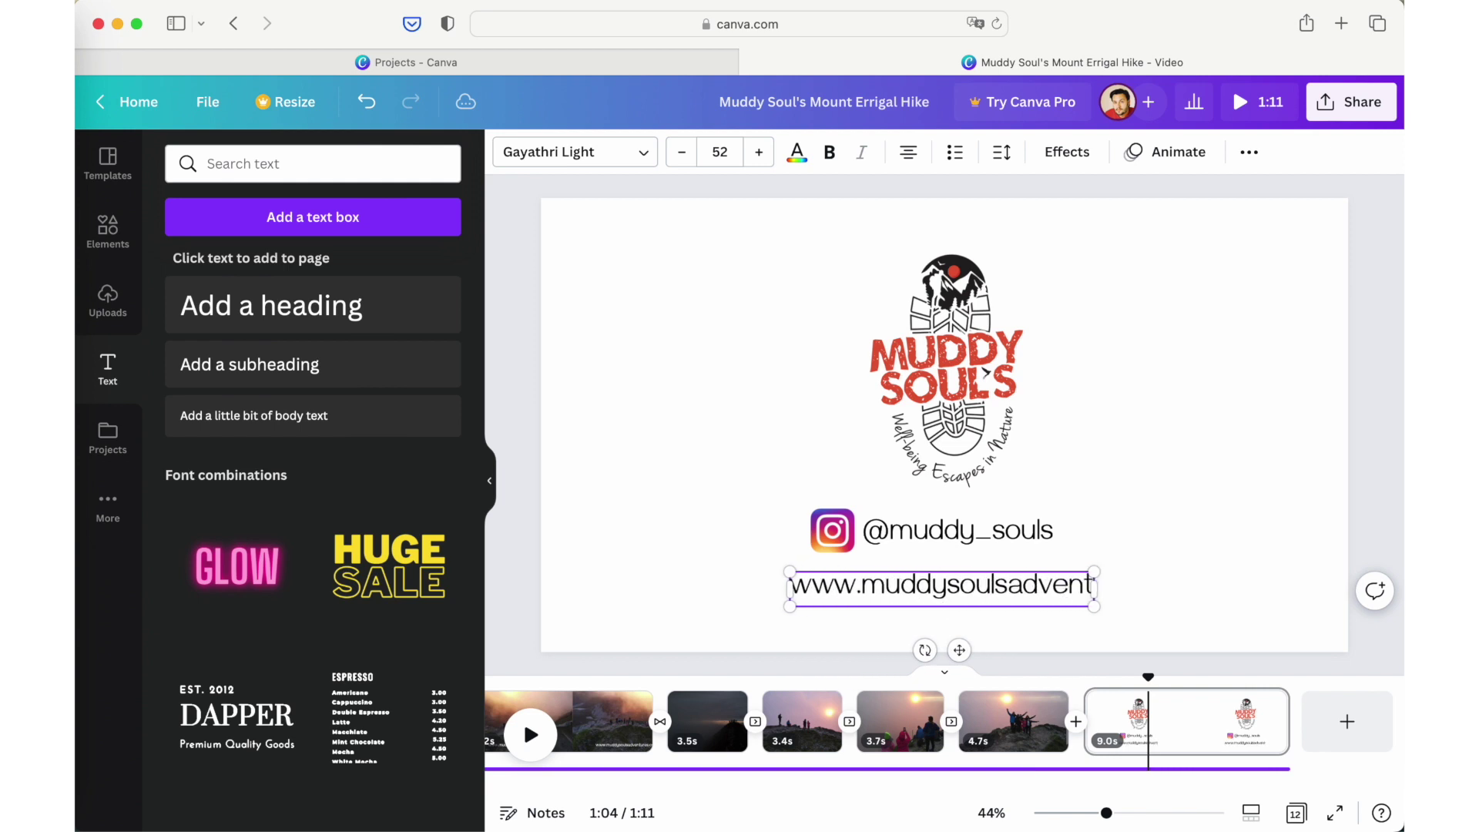
{"action": "type", "text": "ures.com"}
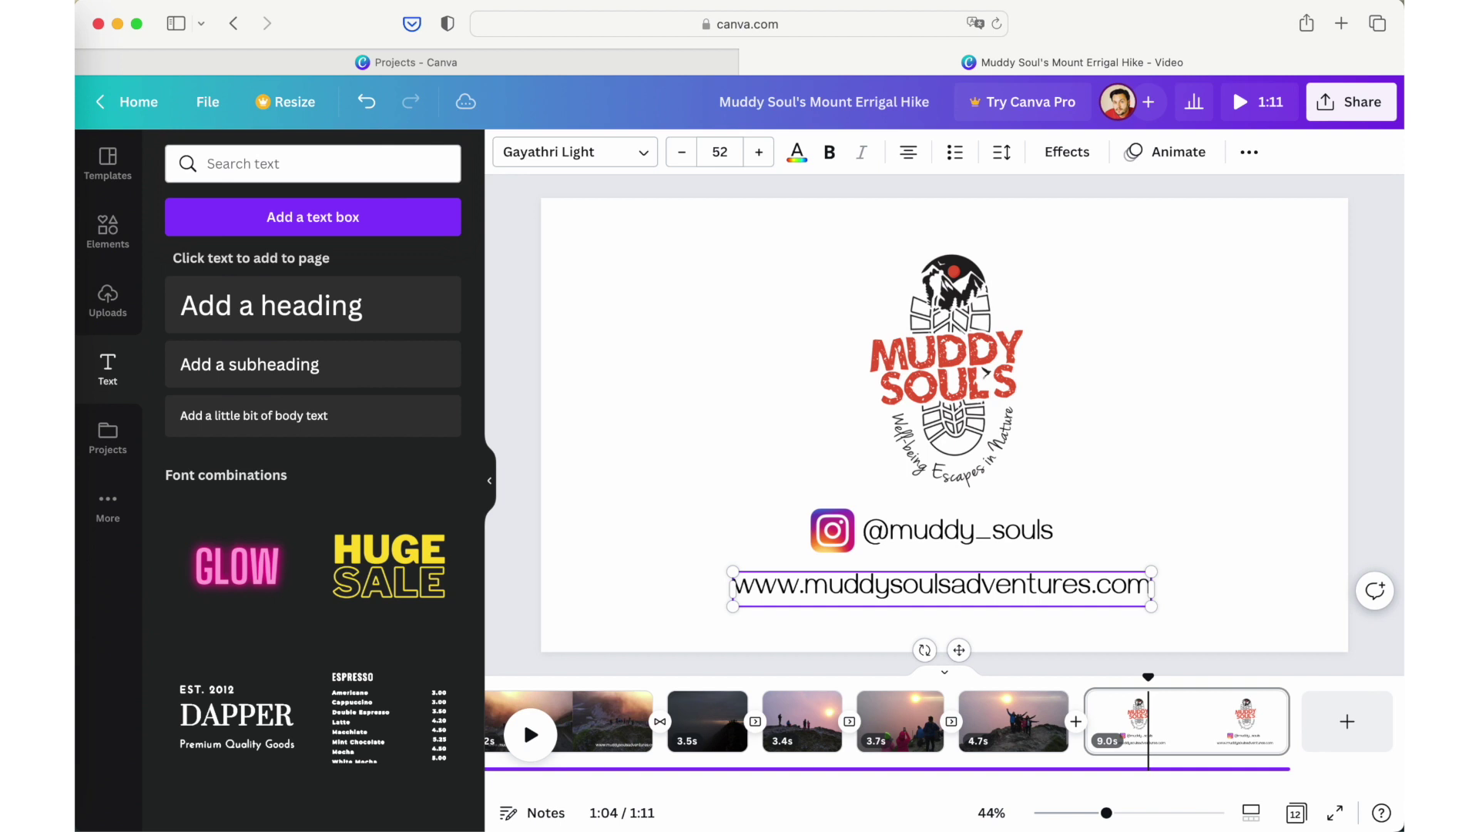
{"action": "left_click", "coordinate": [1301, 549]}
Step: Make the website address bold and move it slightly up, centred horizontally beneath the Instagram handle
{"action": "left_click", "coordinate": [962, 584]}
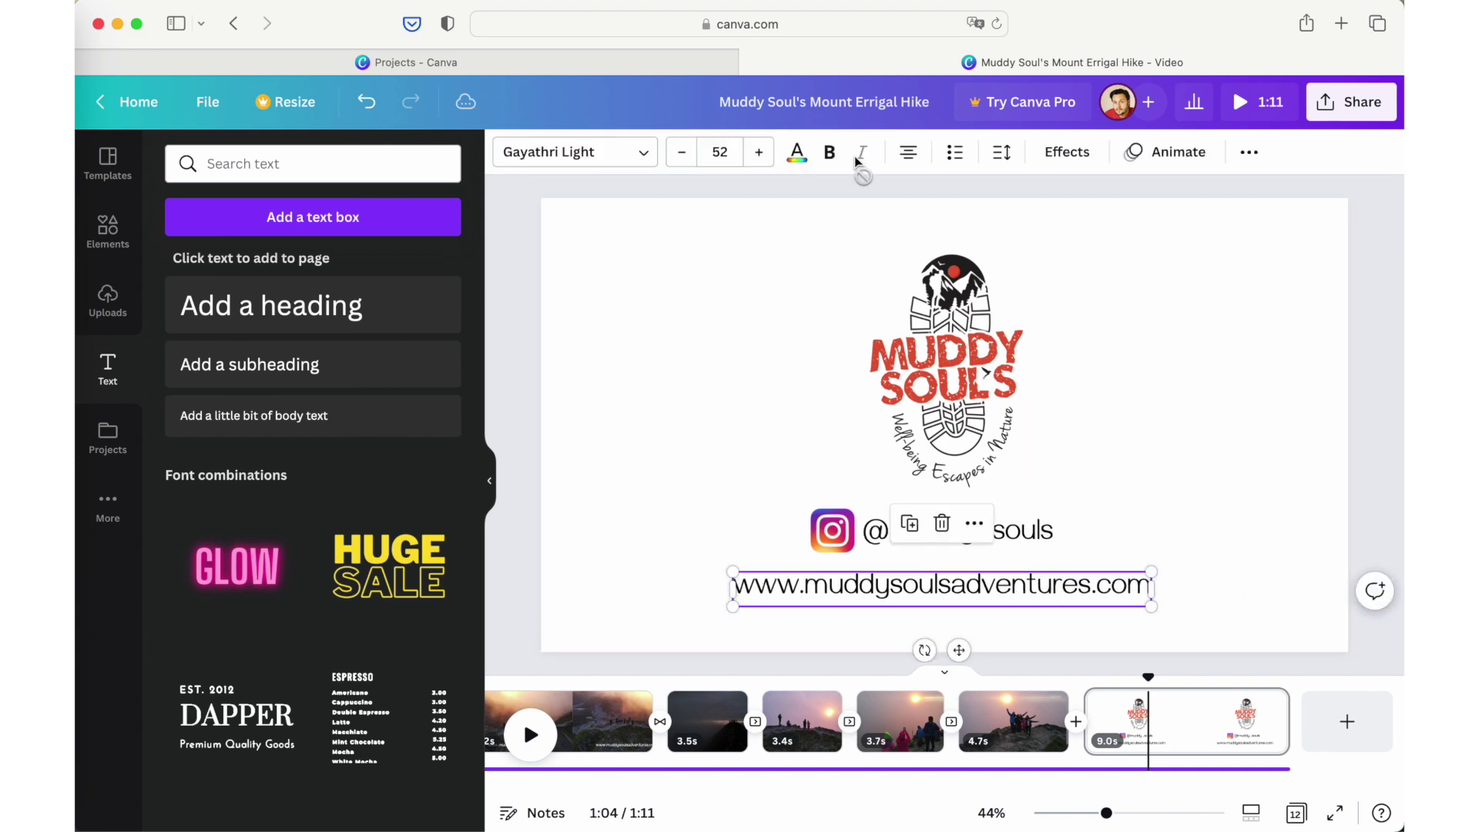
{"action": "left_click", "coordinate": [827, 153]}
{"action": "left_click", "coordinate": [1217, 537]}
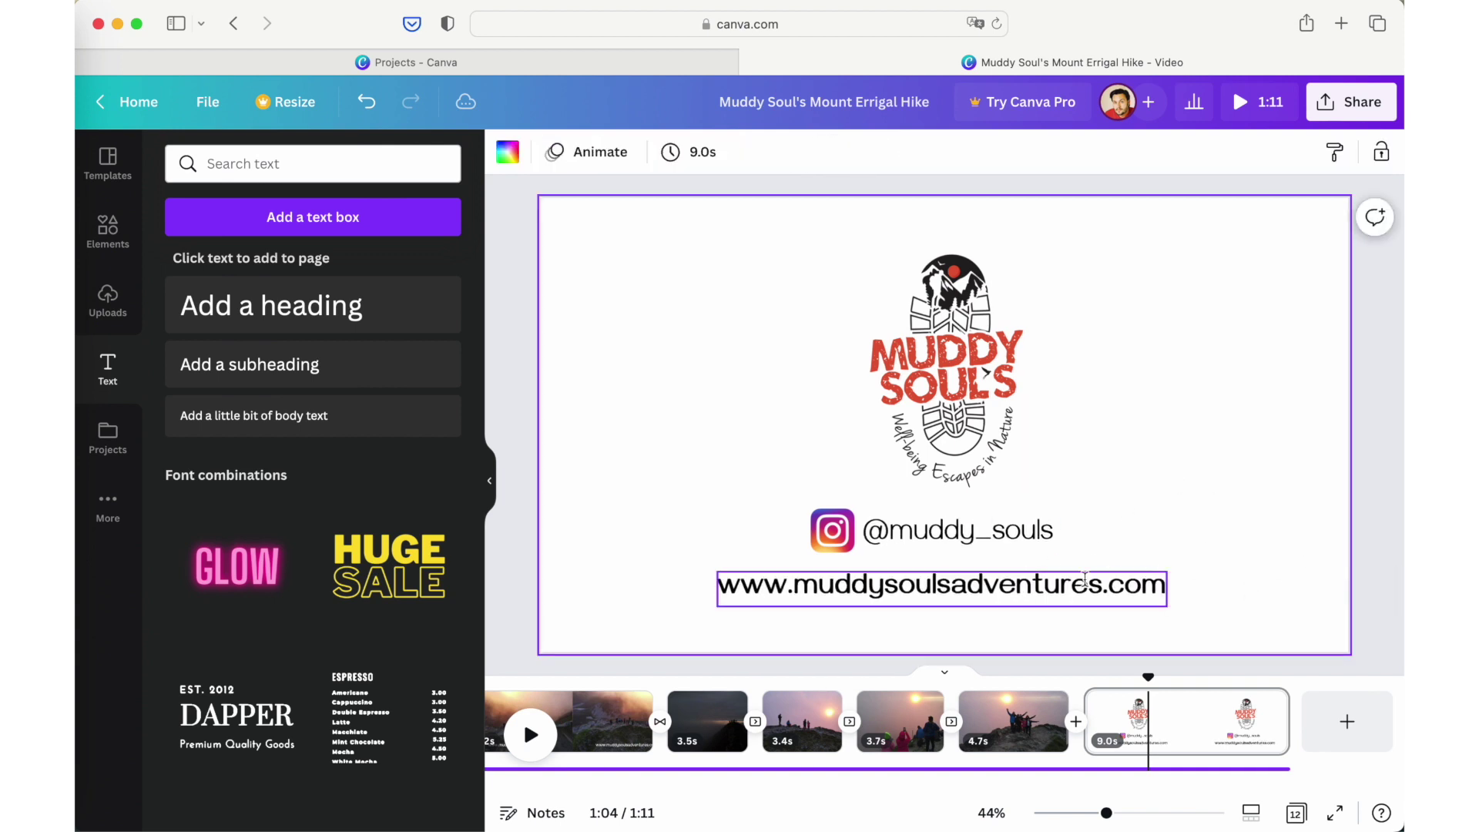
{"action": "left_click_drag", "start_coordinate": [1037, 585], "coordinate": [1035, 579]}
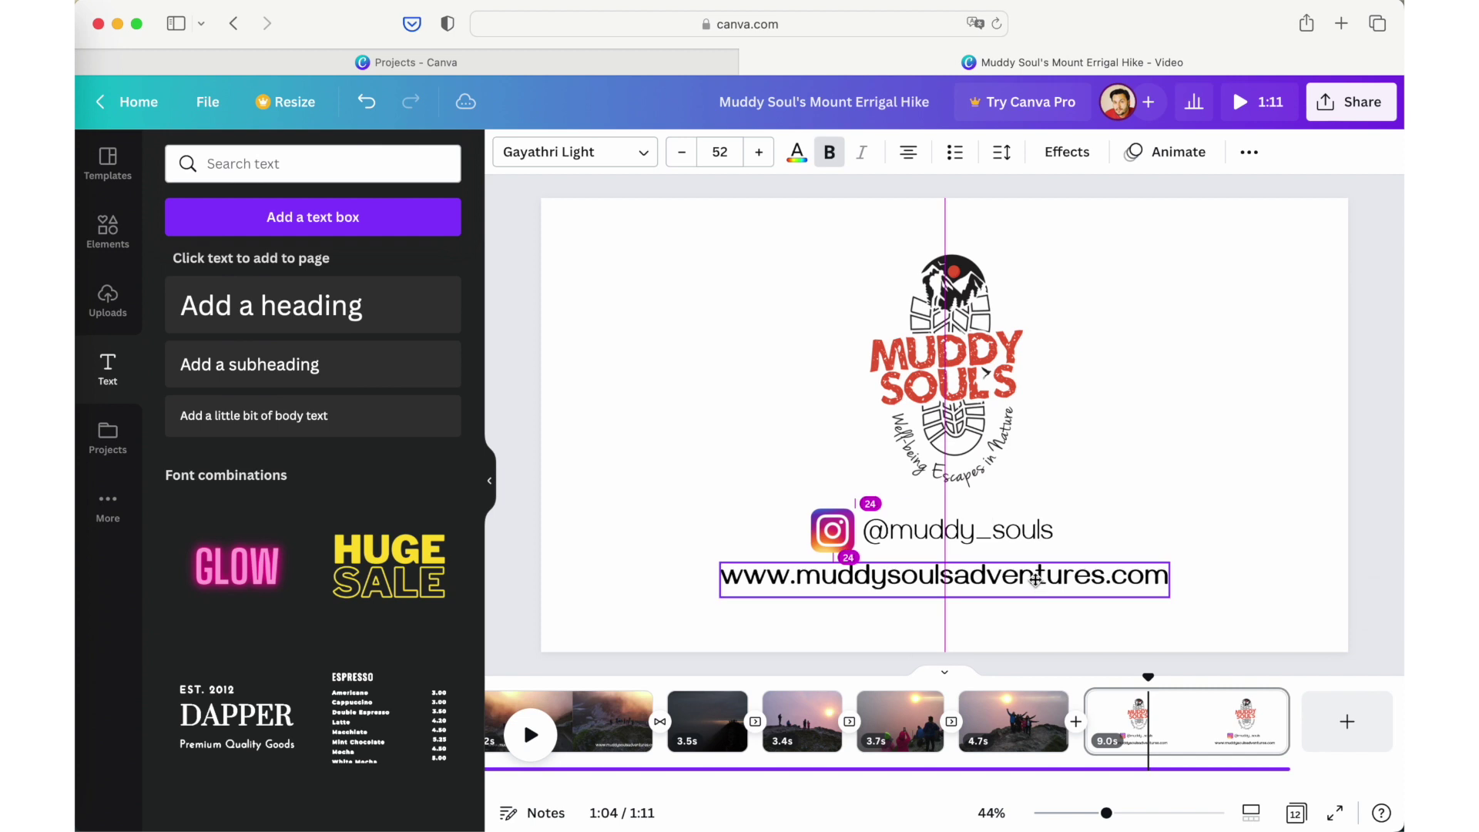
{"action": "left_click", "coordinate": [1149, 475]}
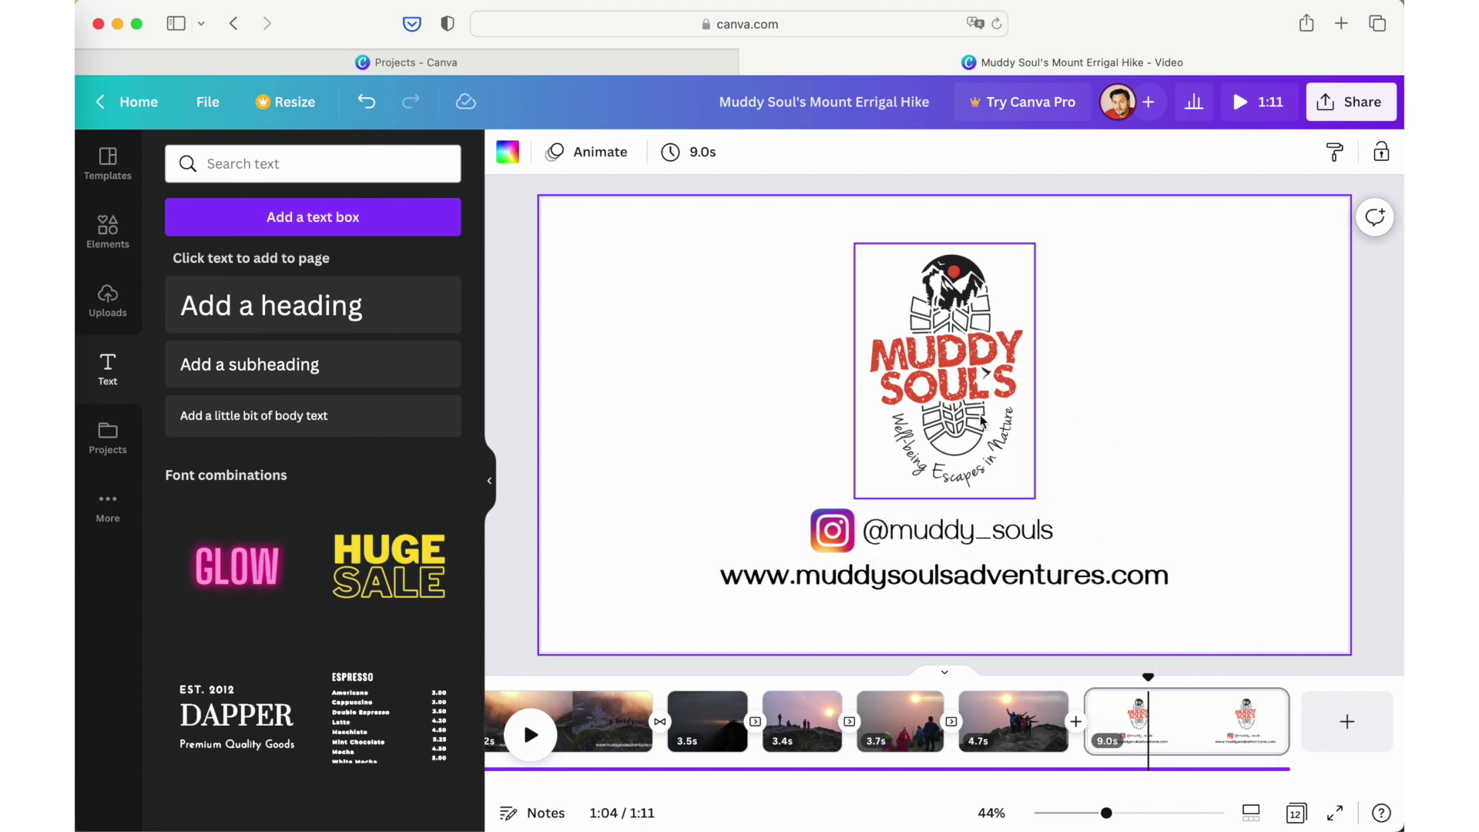
{"action": "left_click", "coordinate": [991, 580]}
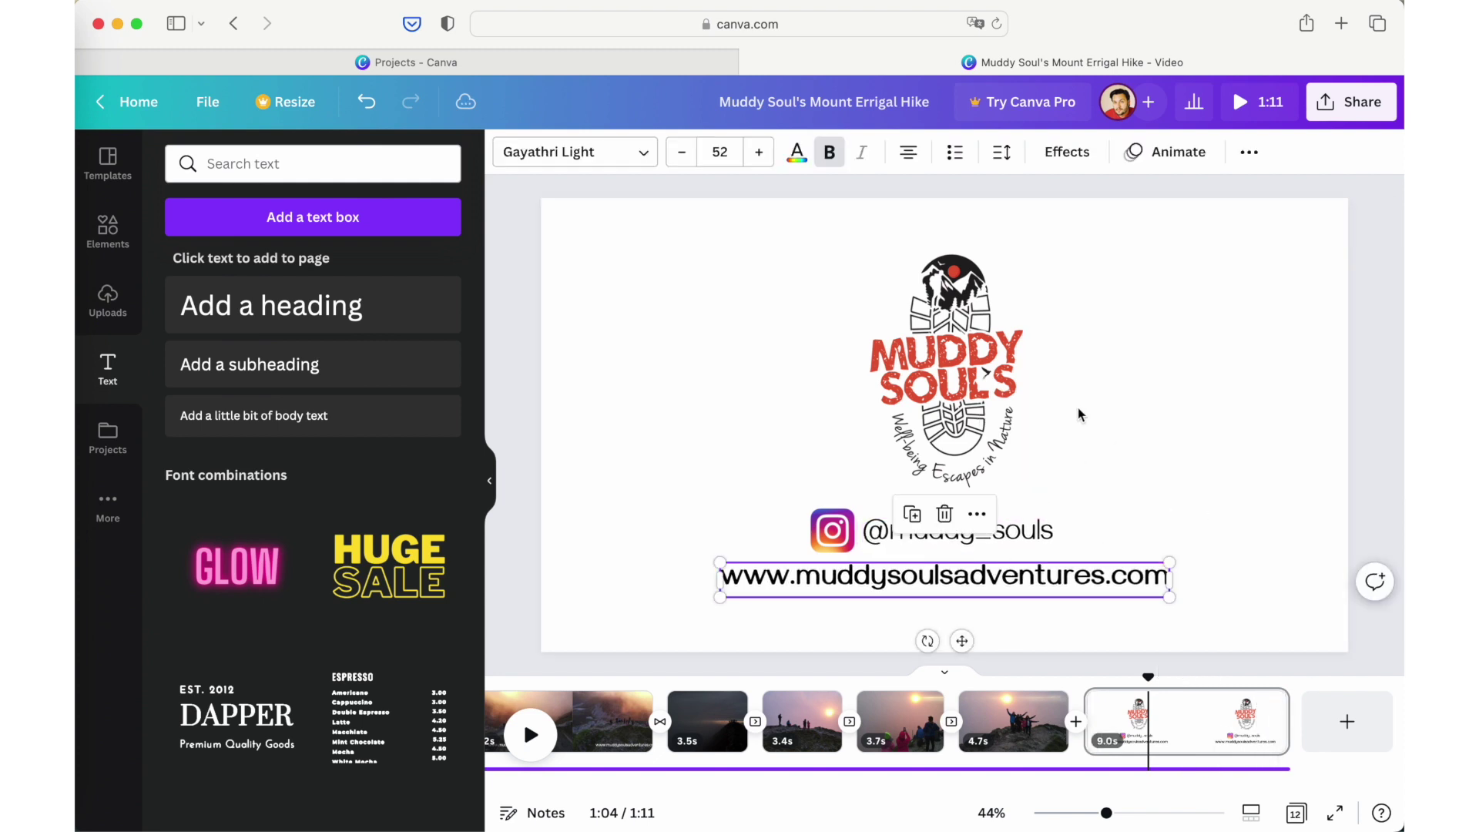
Step: Justify the website address text and look through the available text effects without applying one
{"action": "left_click", "coordinate": [918, 158]}
{"action": "left_click", "coordinate": [1067, 154]}
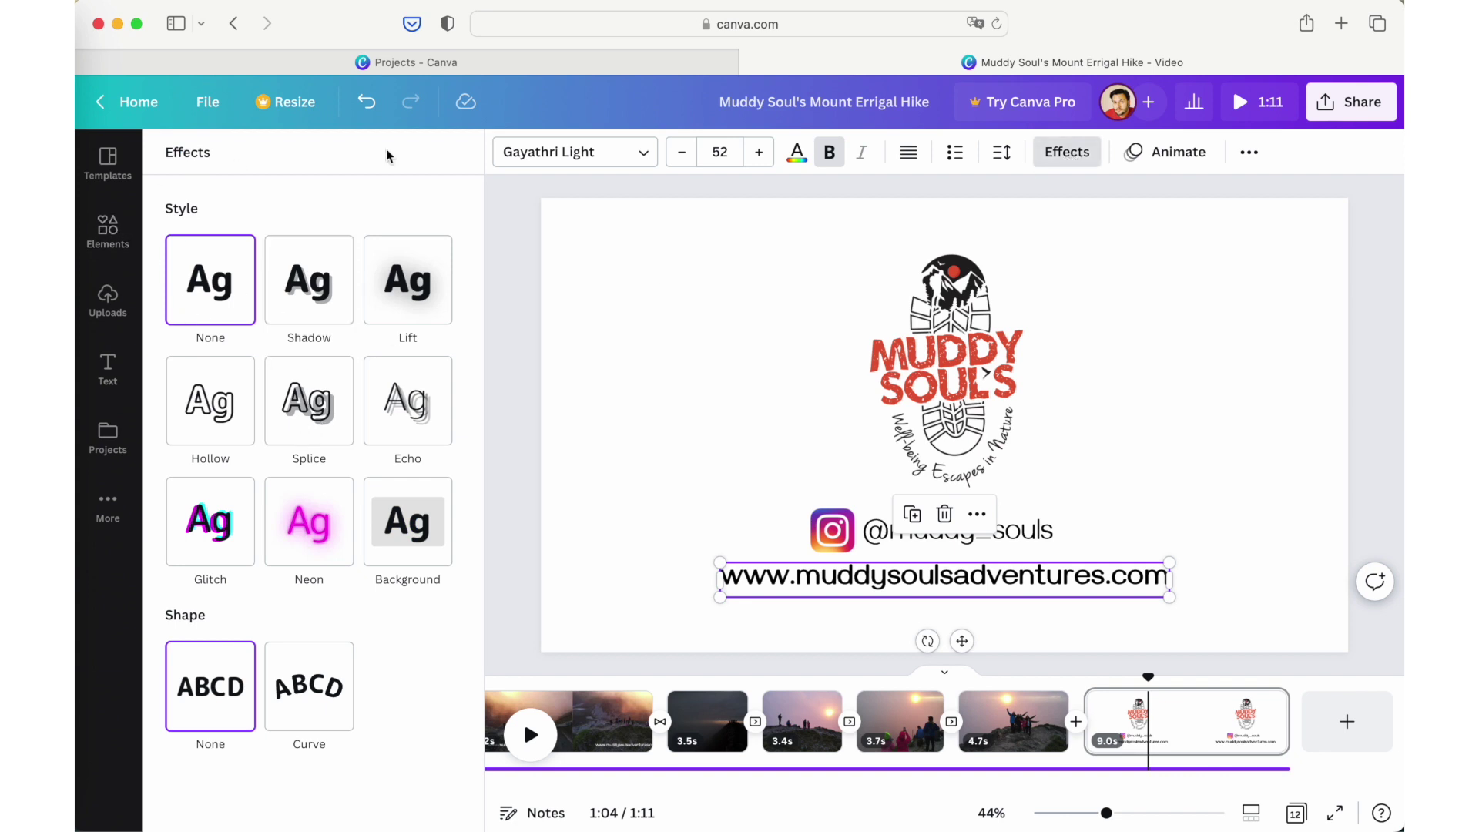
{"action": "left_click", "coordinate": [1095, 165]}
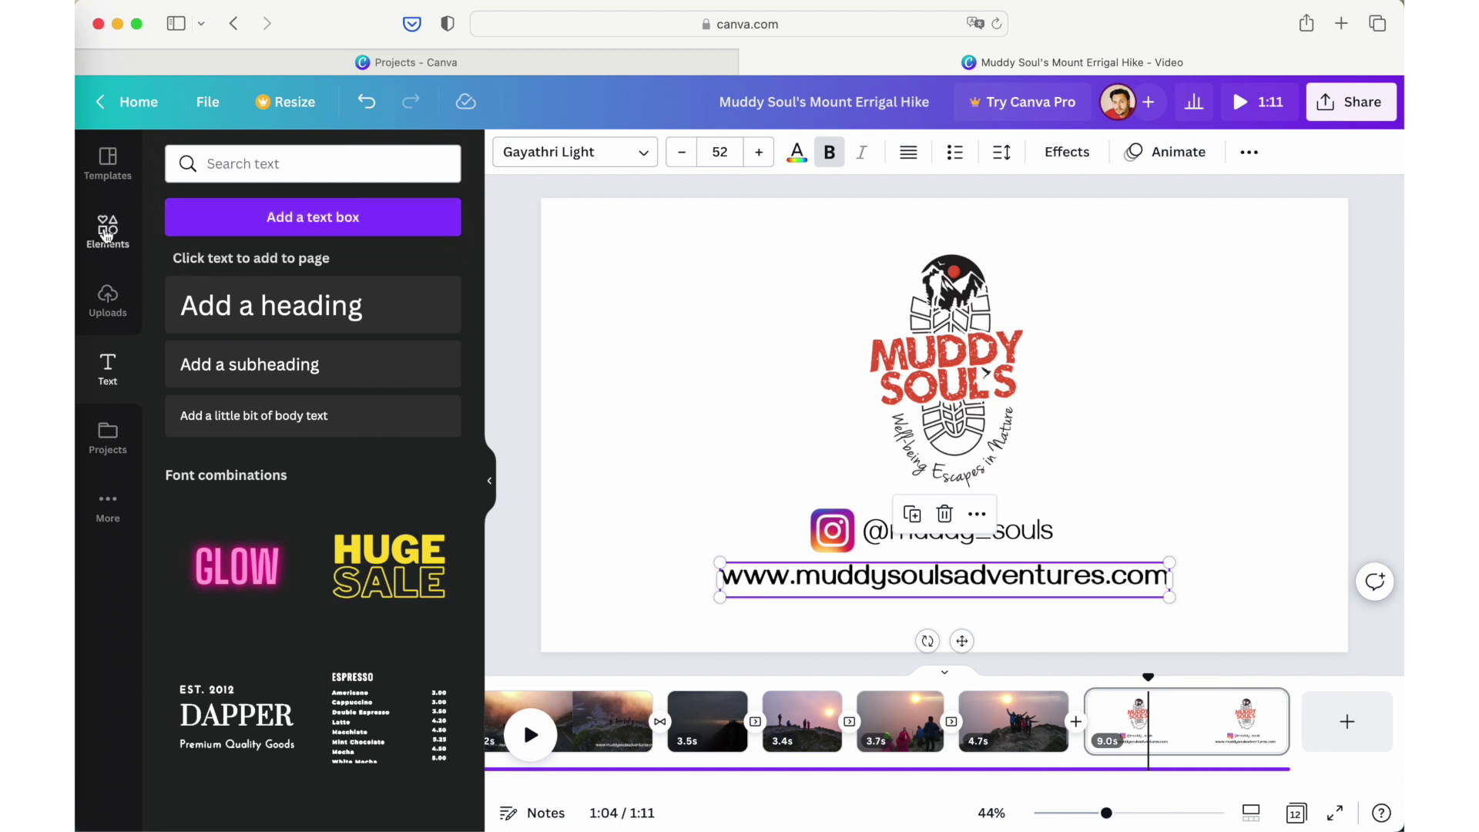
Step: Add a Color Wipe transition lasting 1.5 seconds between the last photo and the logo end page
{"action": "left_click", "coordinate": [1078, 737]}
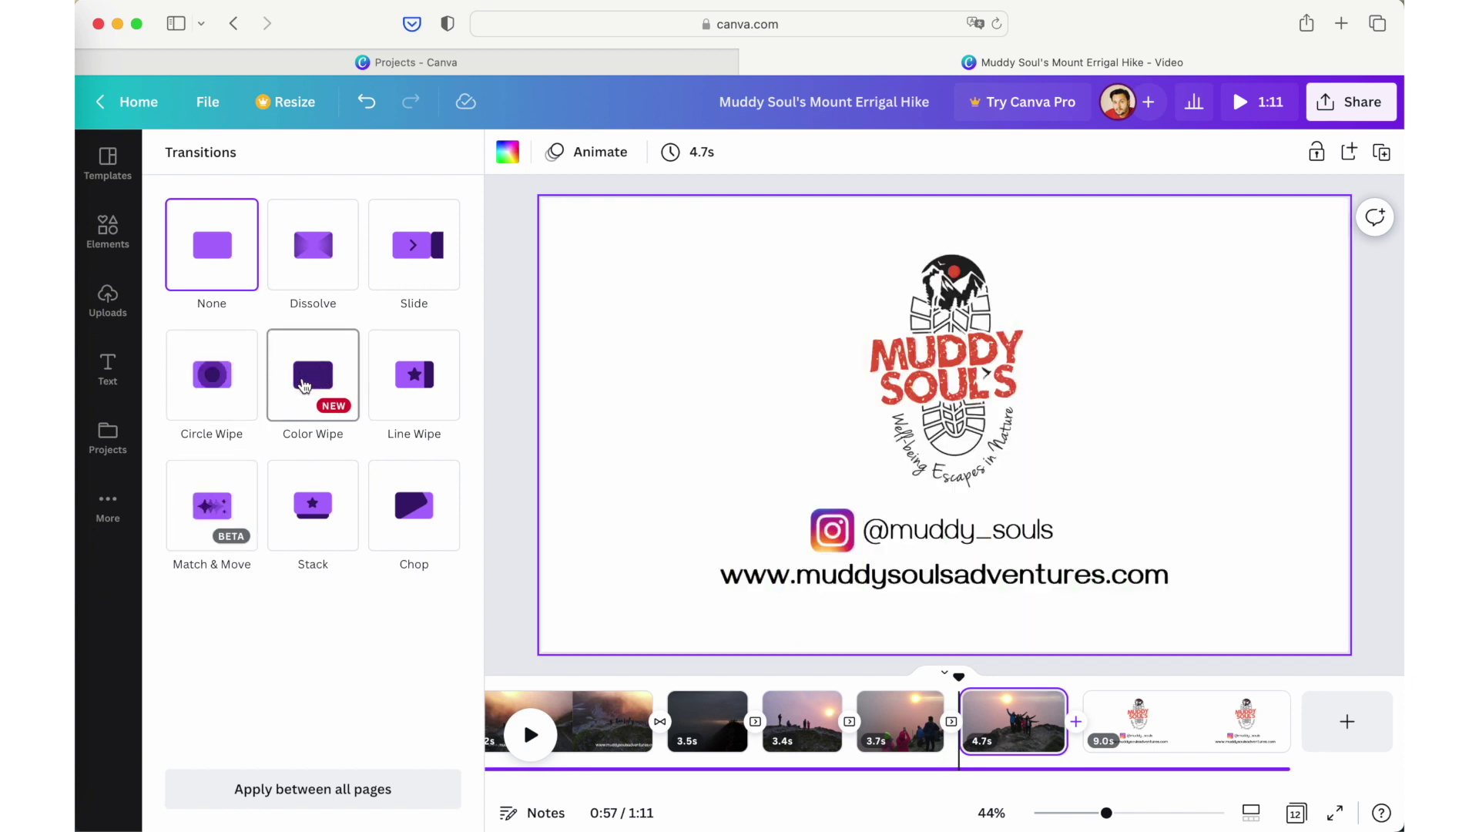
{"action": "left_click", "coordinate": [304, 385]}
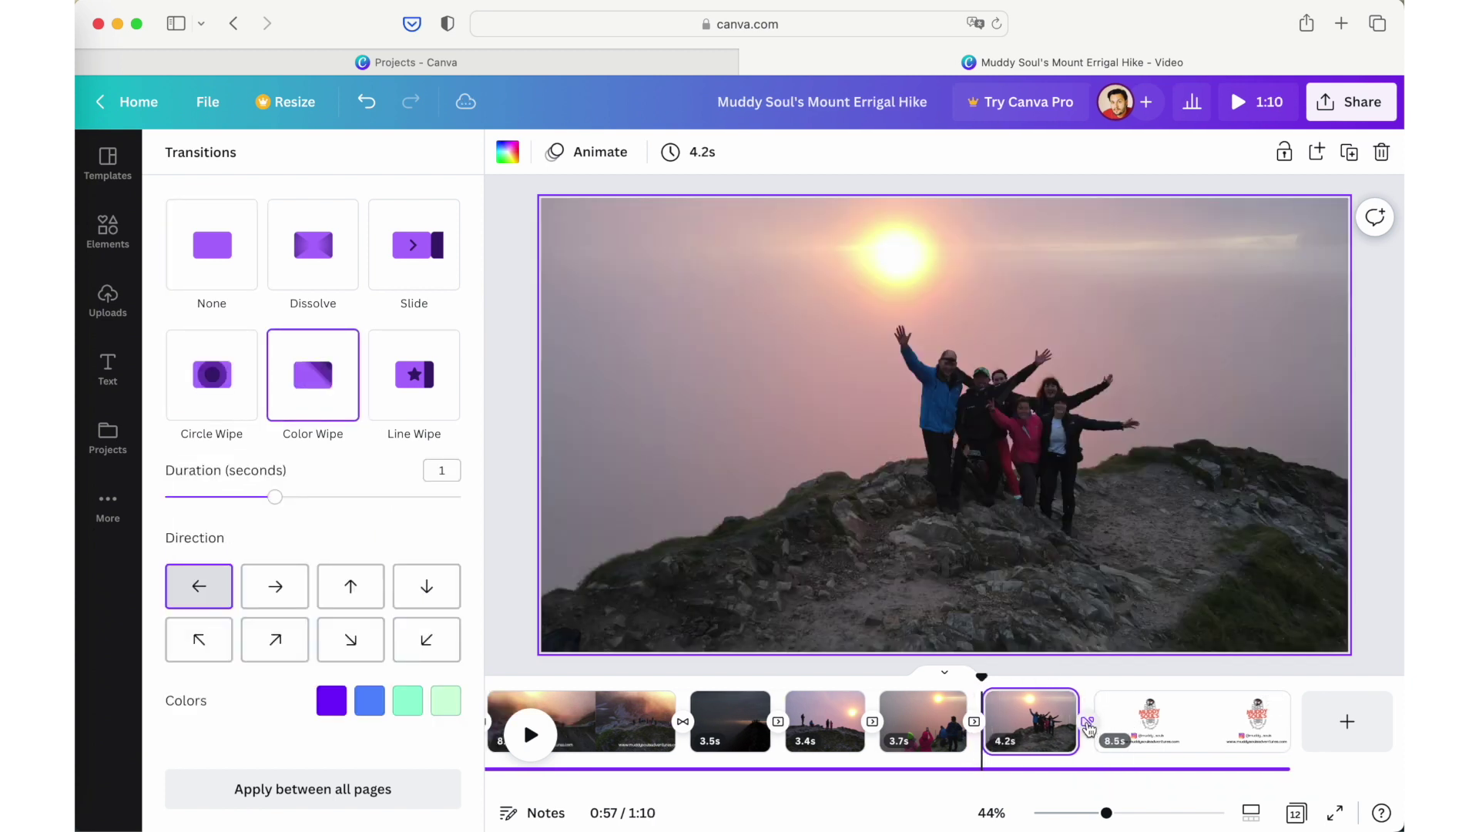
{"action": "left_click_drag", "start_coordinate": [269, 502], "coordinate": [338, 503]}
{"action": "left_click_drag", "start_coordinate": [387, 505], "coordinate": [348, 507]}
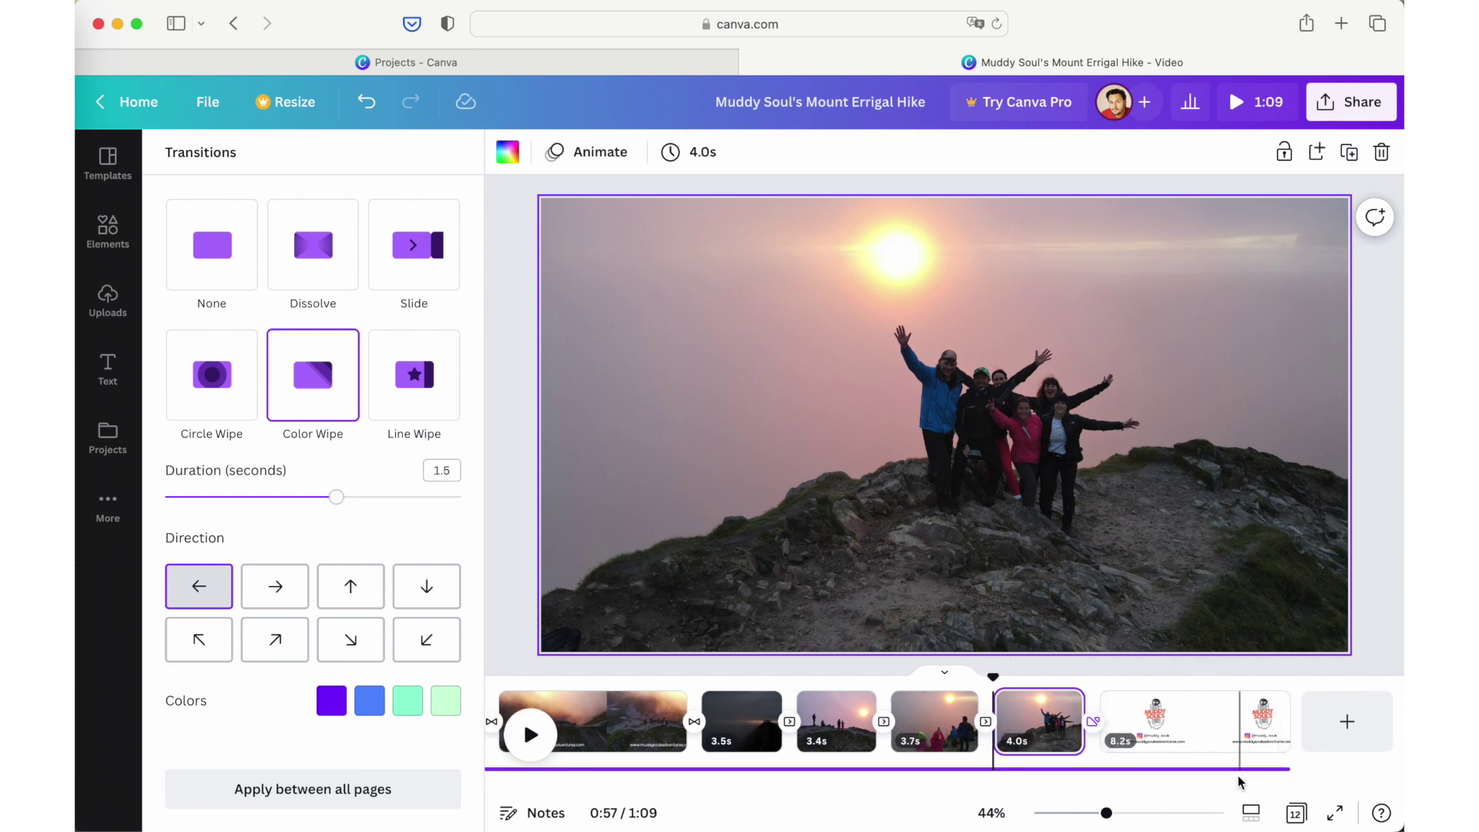
Step: Choose a Circle Wipe transition with direction Out for the end page and play the video from the last photo
{"action": "left_click", "coordinate": [1270, 732]}
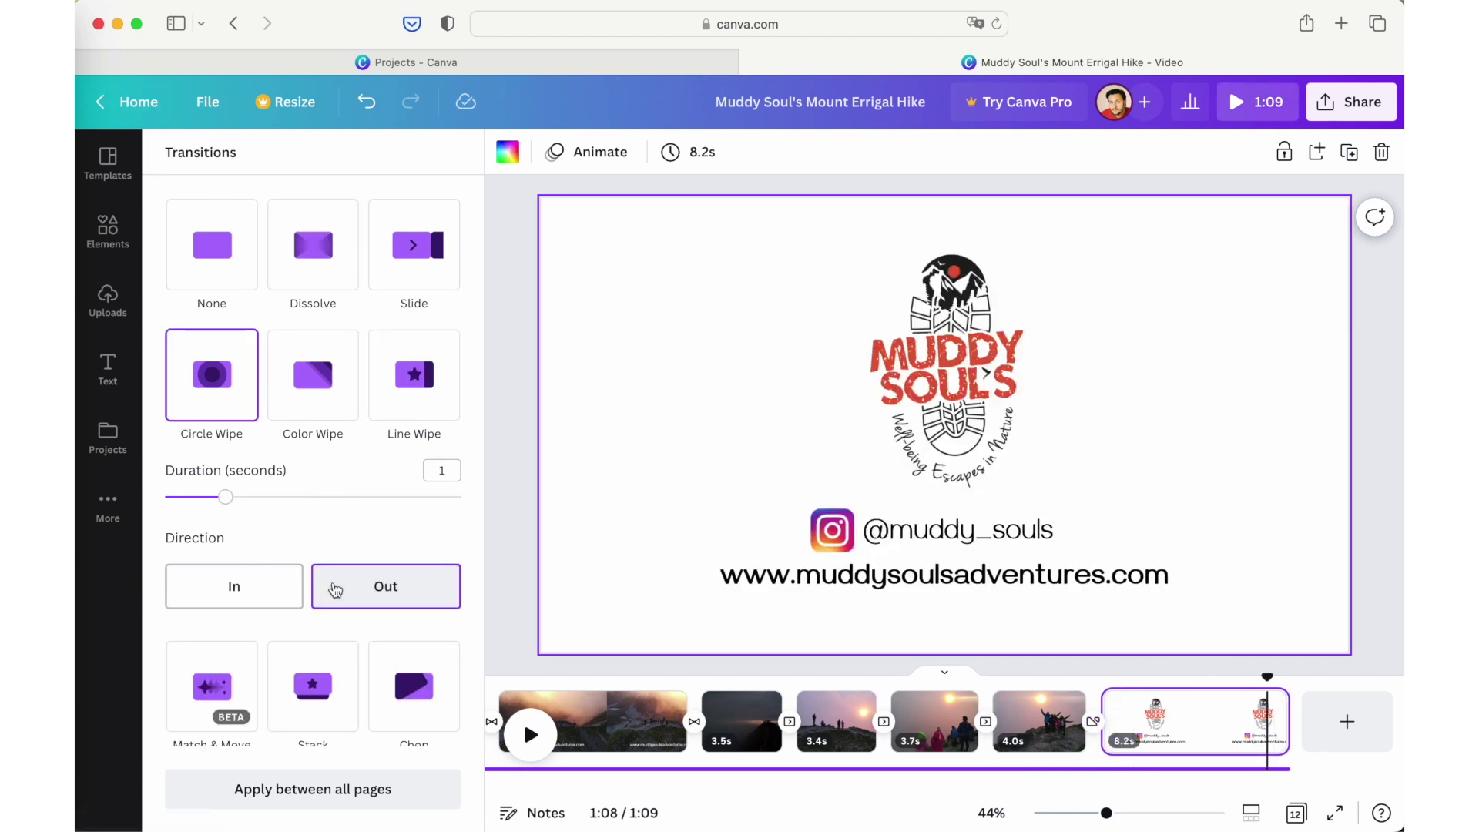
{"action": "left_click", "coordinate": [335, 589]}
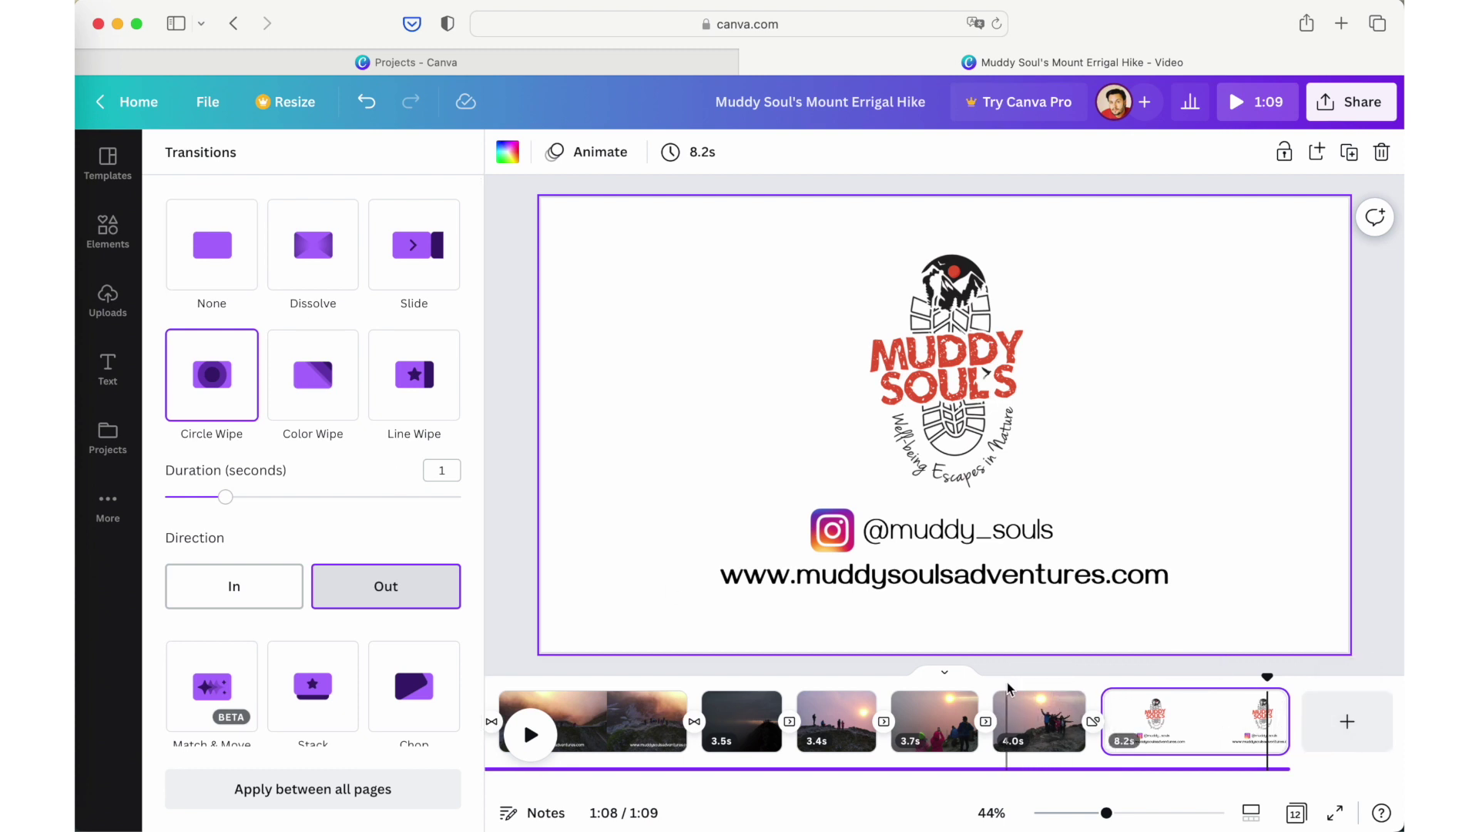
{"action": "left_click", "coordinate": [1009, 708]}
{"action": "key", "text": "space"}
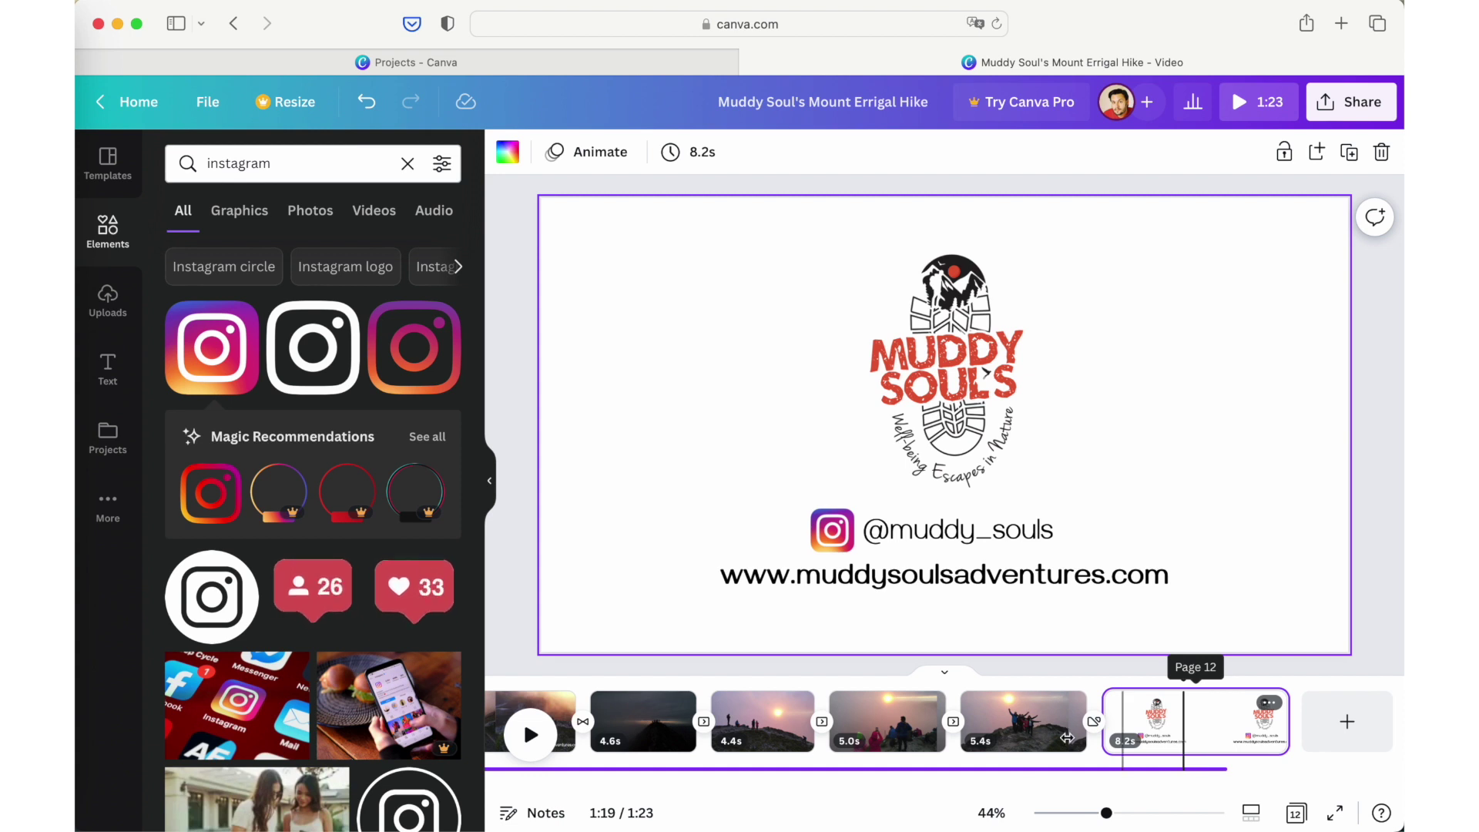
Step: Place the white Muddy Soul's logo from the uploads on page 2 of the video
{"action": "scroll", "coordinate": [1020, 741], "scroll_direction": "left", "scroll_amount": 15}
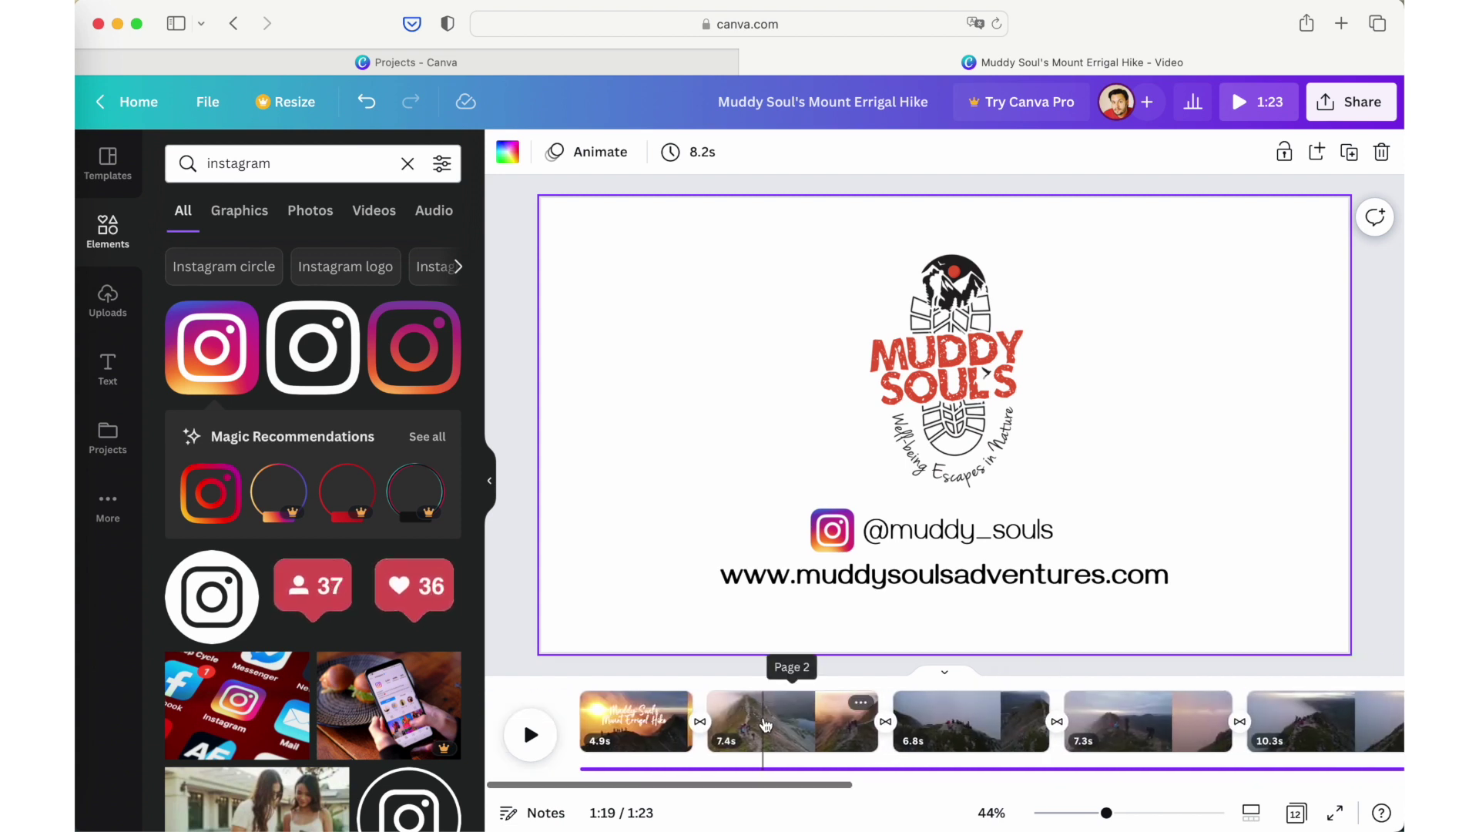
{"action": "left_click", "coordinate": [766, 741]}
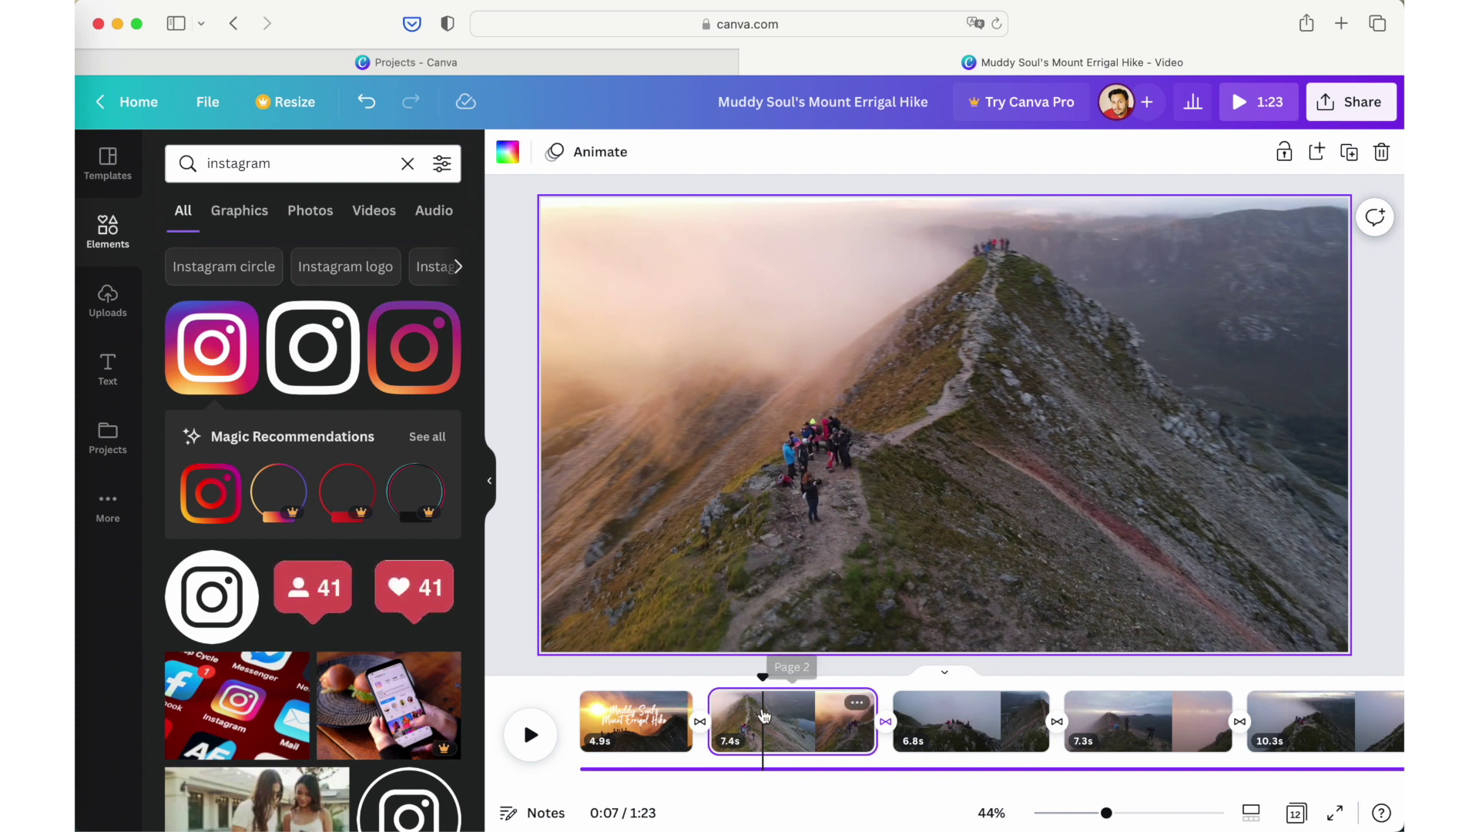
{"action": "left_click", "coordinate": [86, 316]}
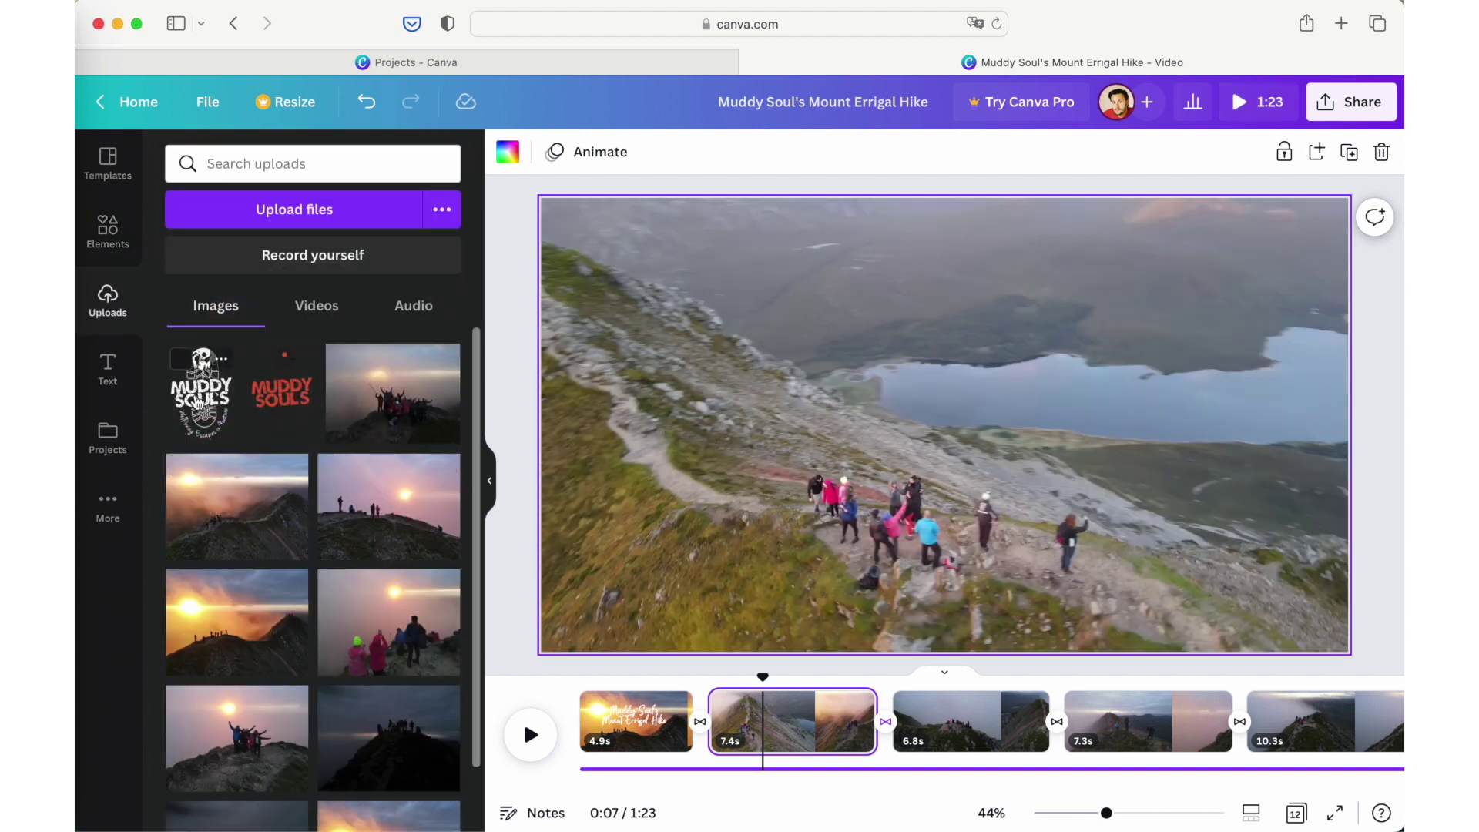
{"action": "left_click", "coordinate": [202, 391]}
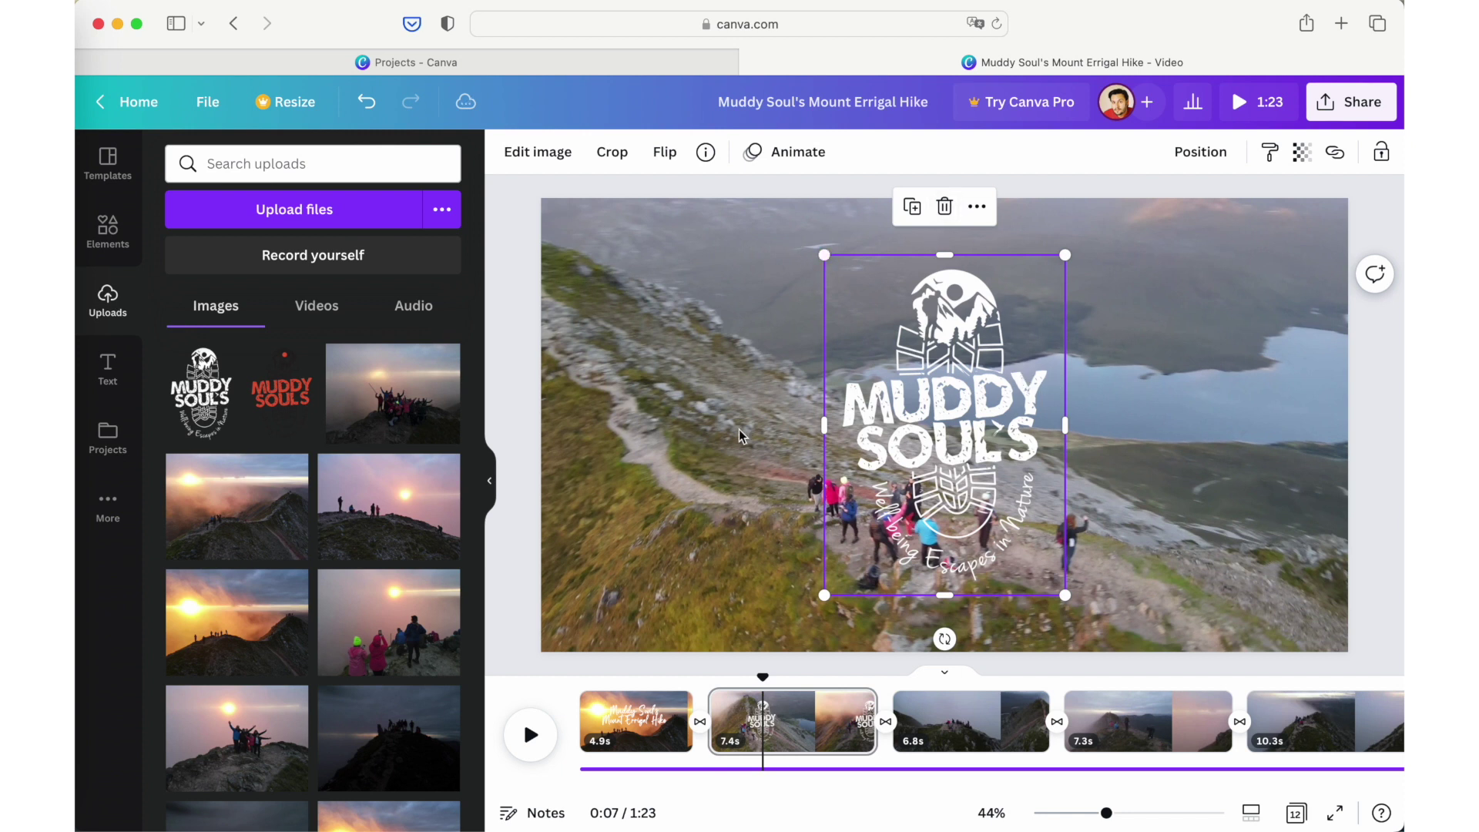
Step: Shrink the white logo to watermark size and fit it into the lower-right corner of page 2
{"action": "left_click_drag", "start_coordinate": [824, 254], "coordinate": [952, 429]}
{"action": "left_click_drag", "start_coordinate": [1019, 504], "coordinate": [1297, 556]}
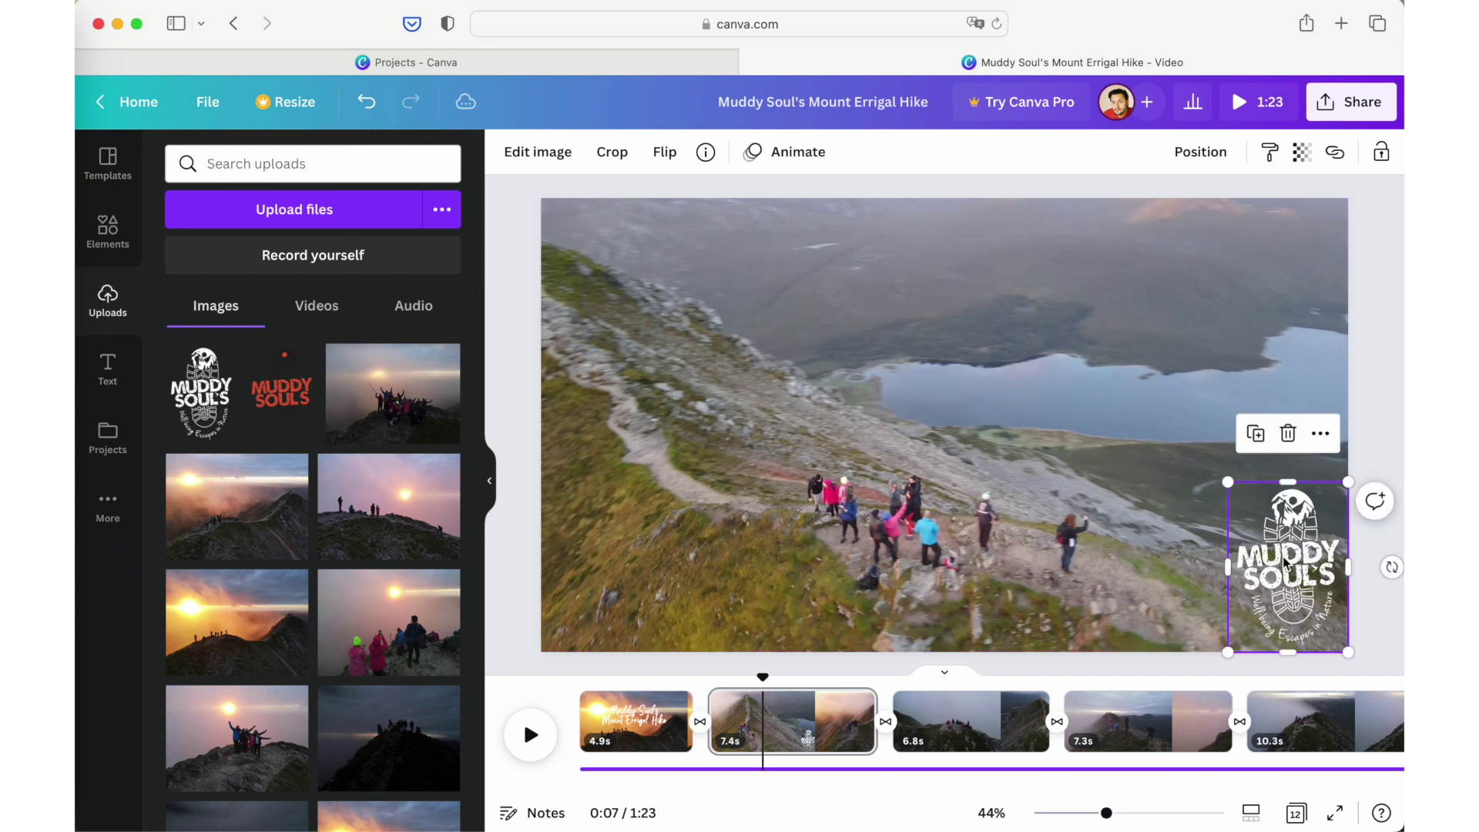
{"action": "left_click_drag", "start_coordinate": [1236, 493], "coordinate": [1288, 552]}
{"action": "left_click", "coordinate": [1195, 536]}
{"action": "left_click", "coordinate": [1292, 562]}
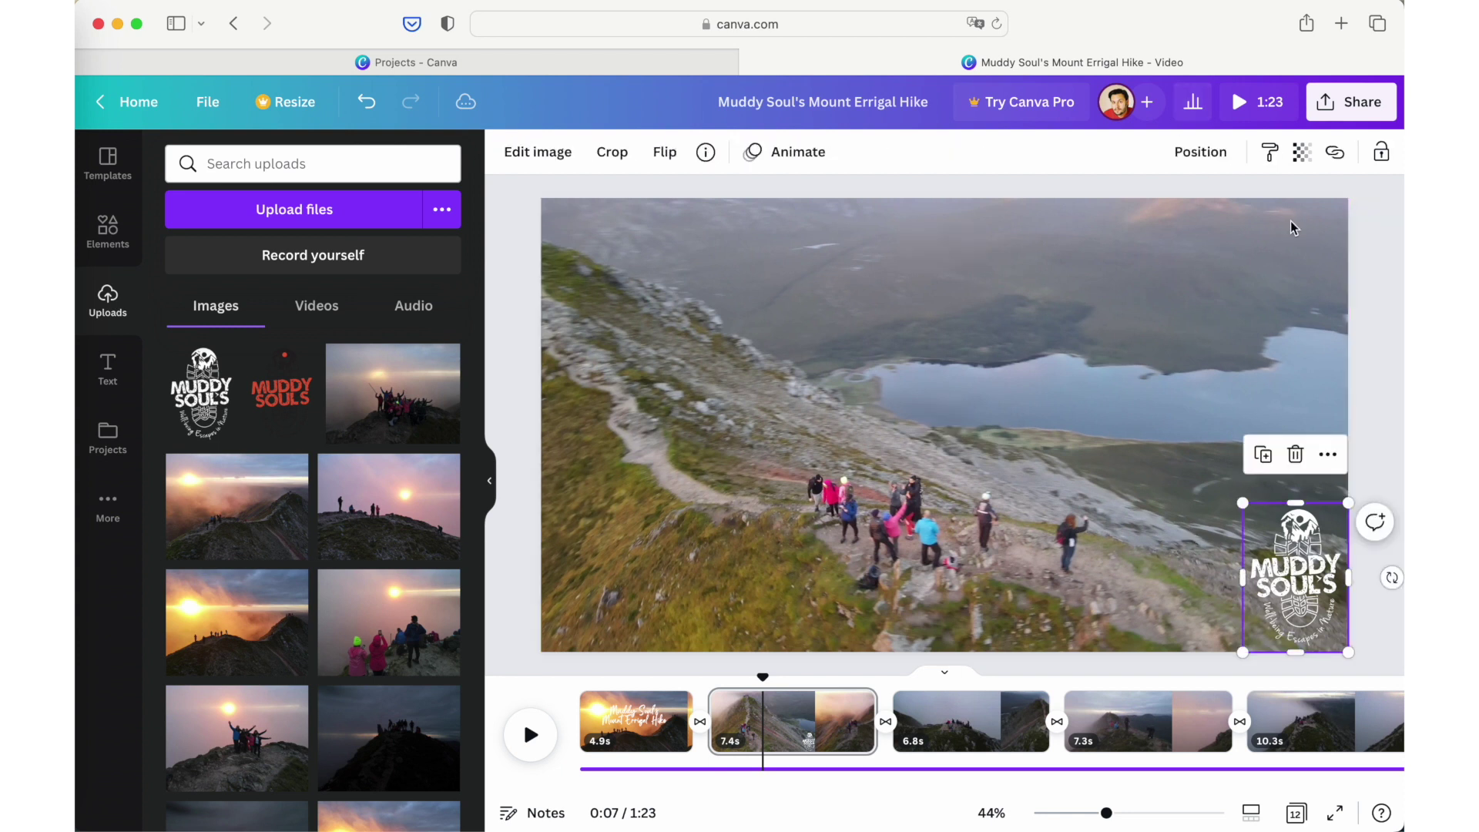
Step: Set the transparency of the corner logo on page 2 to 50
{"action": "left_click", "coordinate": [1301, 154]}
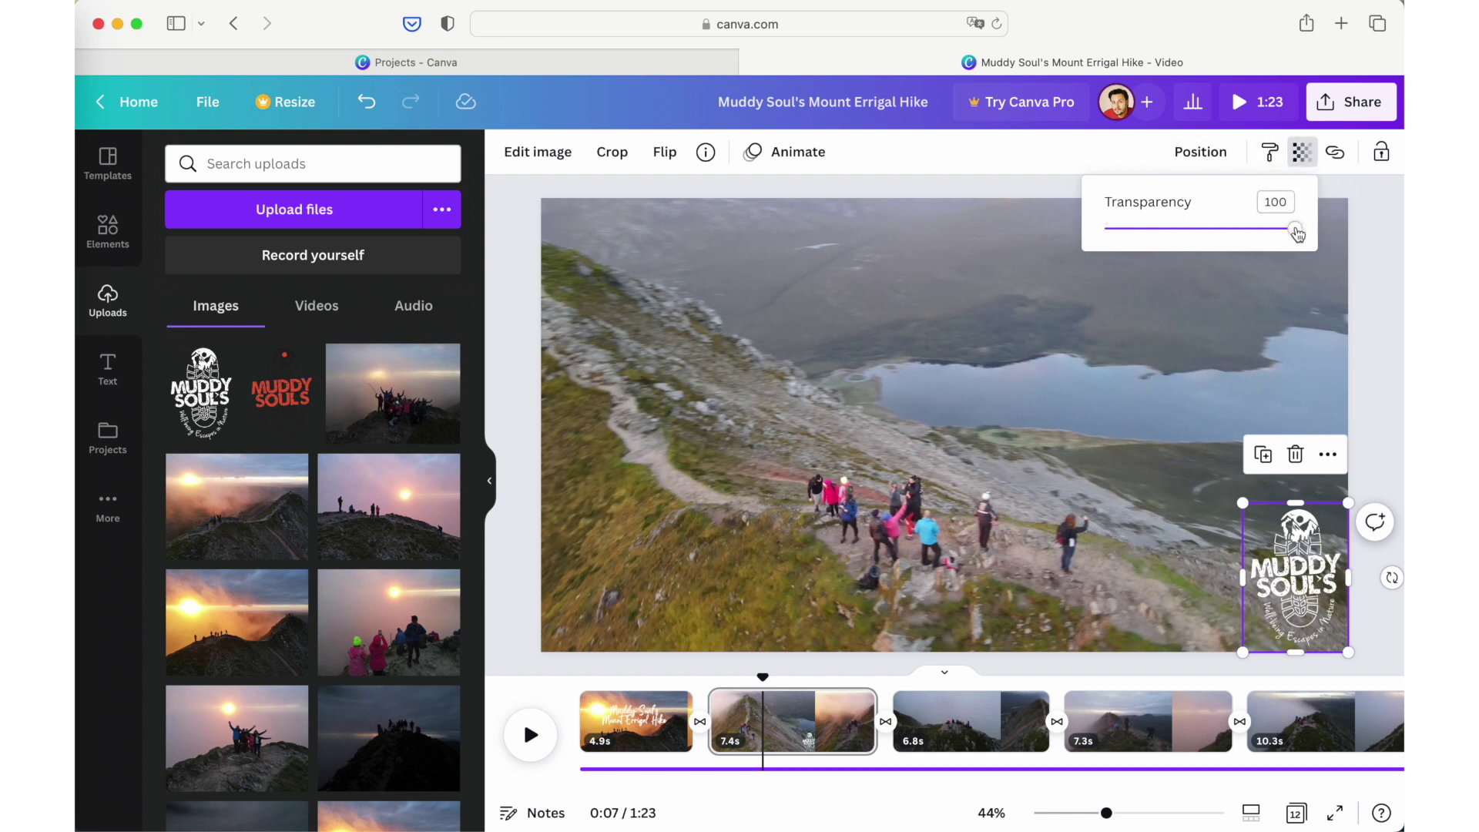
{"action": "left_click_drag", "start_coordinate": [1295, 233], "coordinate": [1204, 242]}
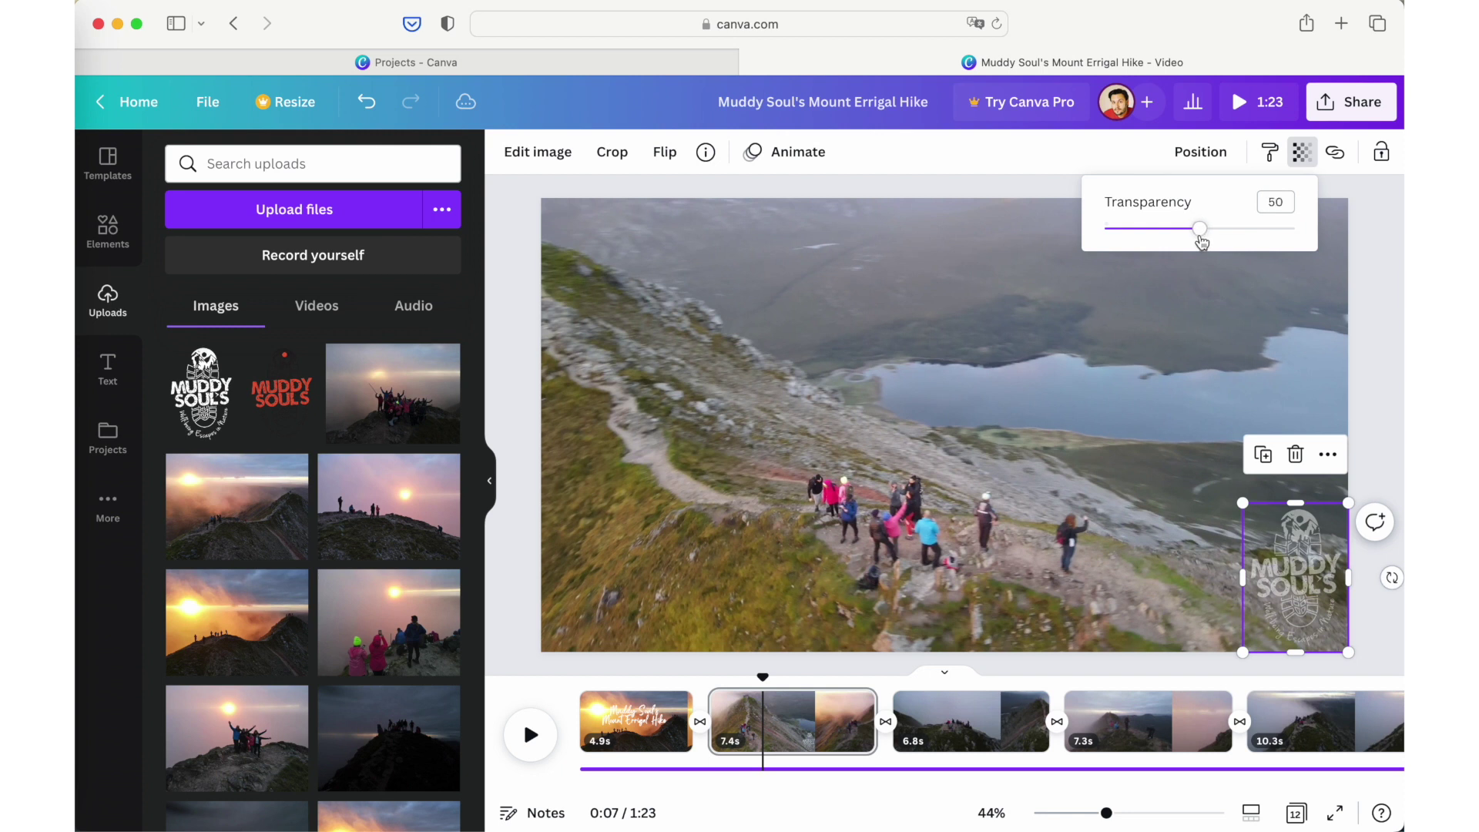
{"action": "left_click", "coordinate": [1237, 357]}
{"action": "left_click", "coordinate": [1238, 589]}
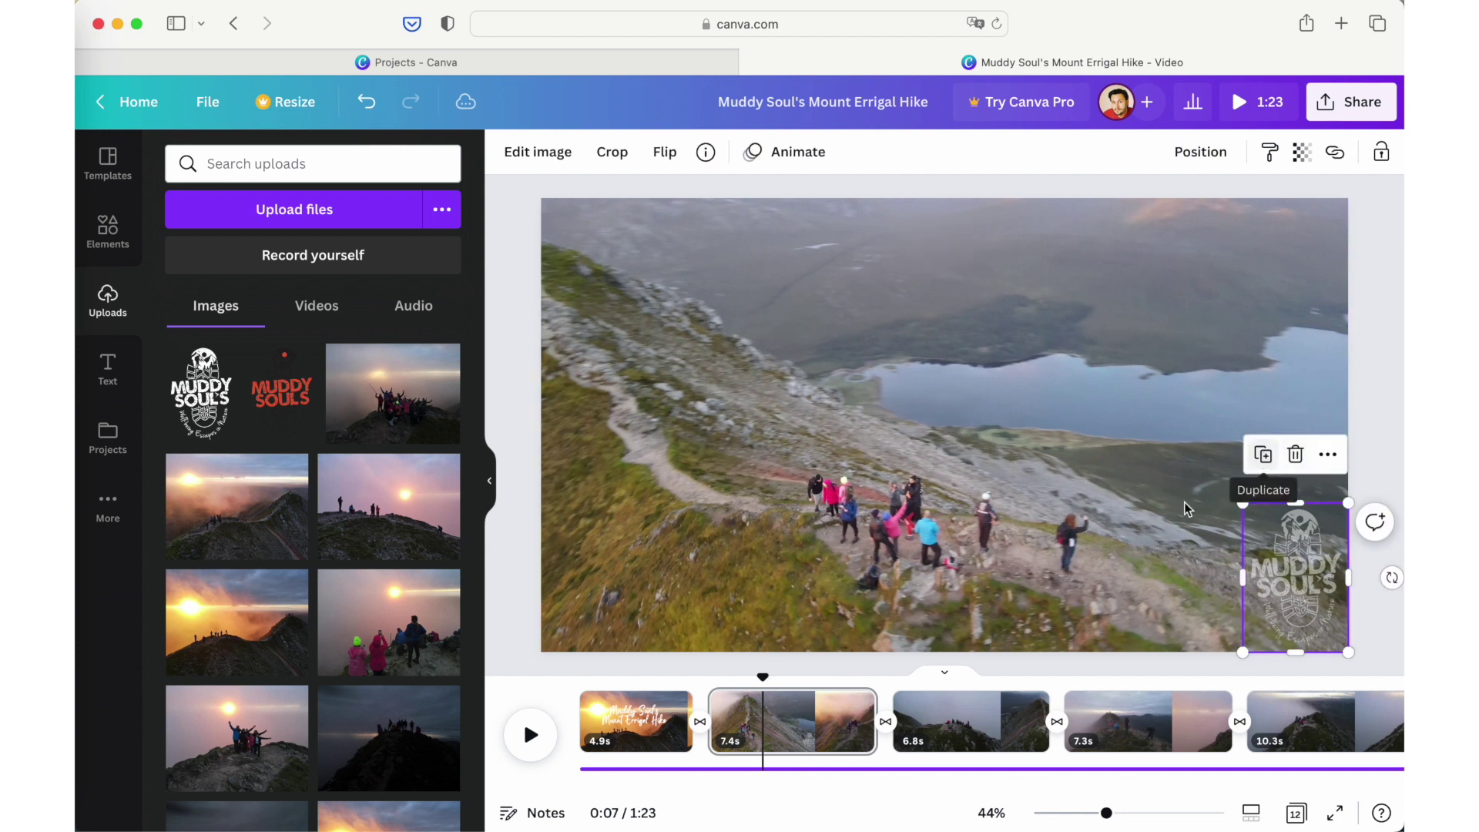
Step: Copy the semi-transparent logo from page 2 into the lower-right corner of the following clips
{"action": "scroll", "coordinate": [1003, 772], "scroll_direction": "right", "scroll_amount": 2}
{"action": "scroll", "coordinate": [1004, 773], "scroll_direction": "right", "scroll_amount": 3}
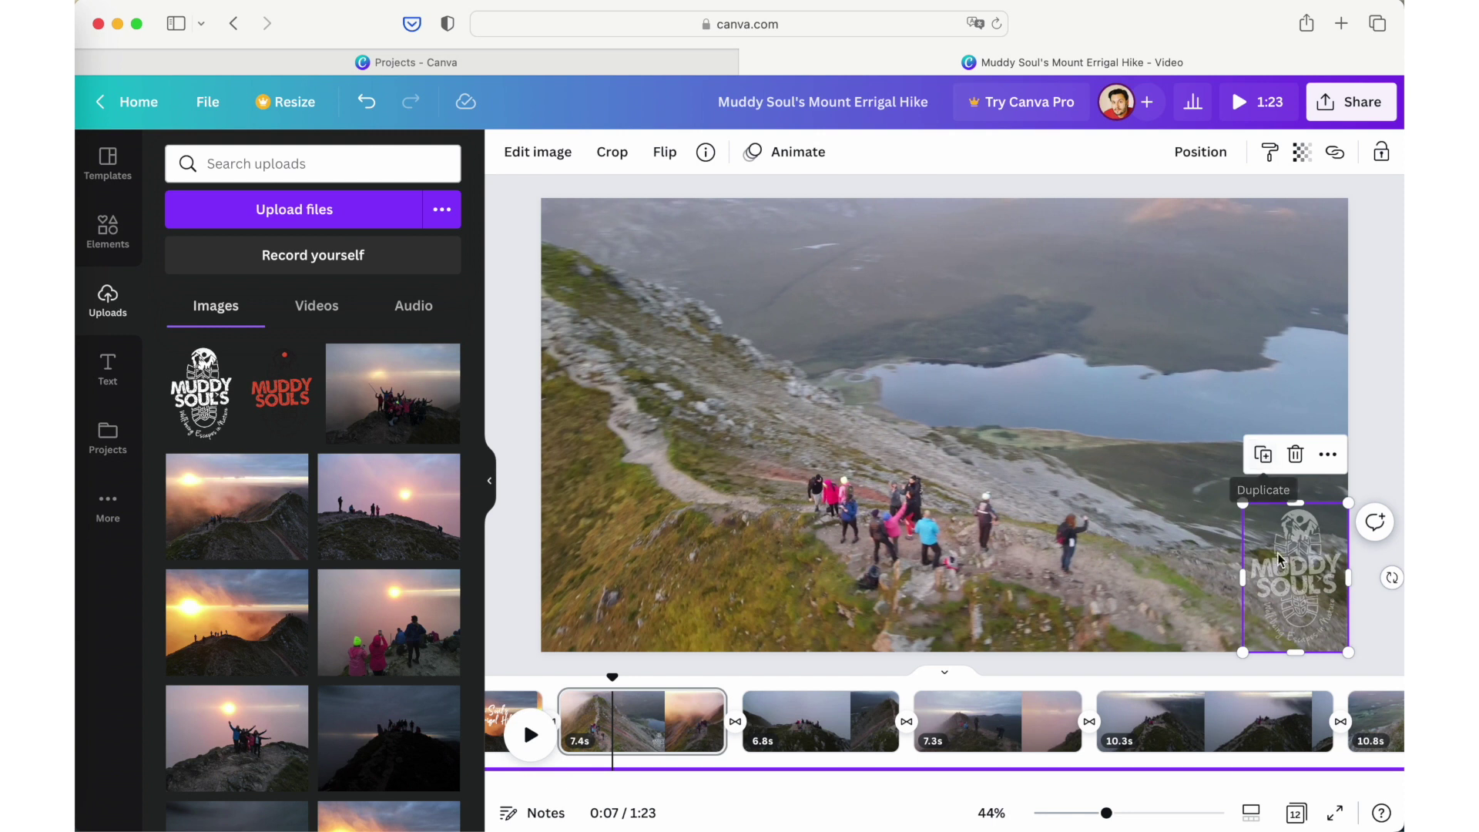
{"action": "left_click", "coordinate": [1263, 454]}
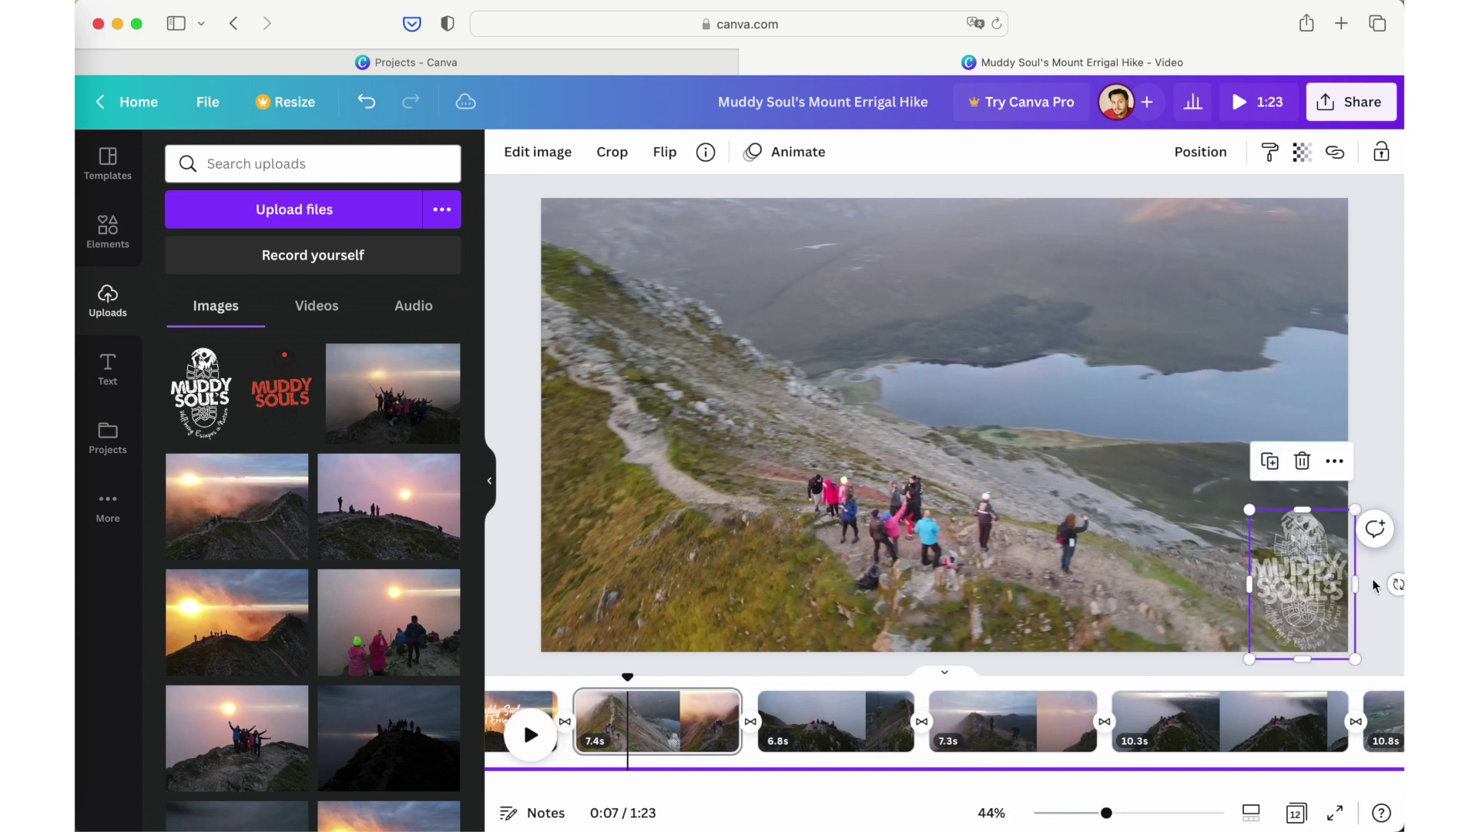
{"action": "left_click_drag", "start_coordinate": [1274, 587], "coordinate": [834, 731]}
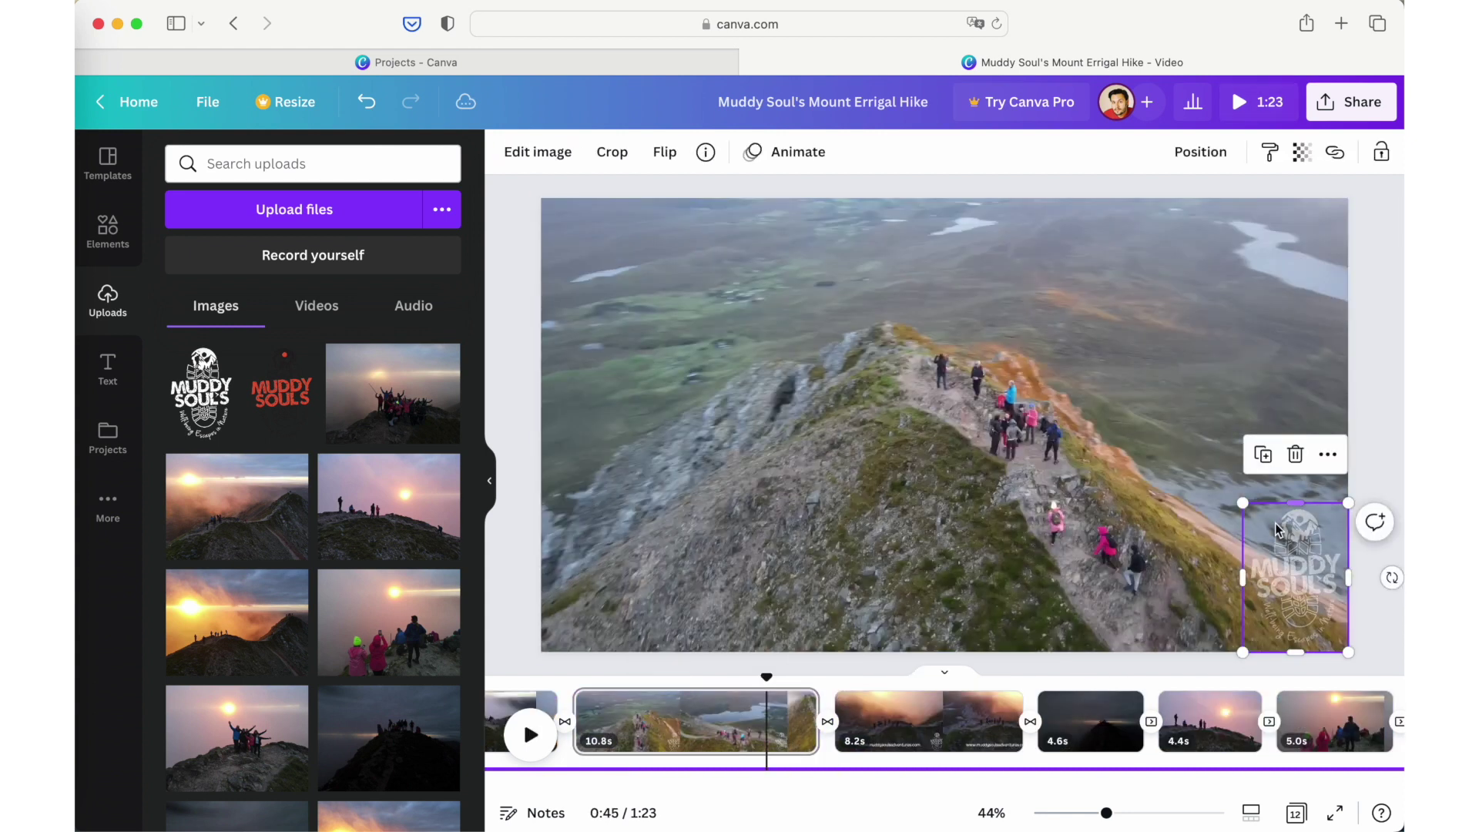
Step: Select the website address on page 7 and view its text effects and the animation options
{"action": "left_click", "coordinate": [1090, 720]}
{"action": "key", "text": "space"}
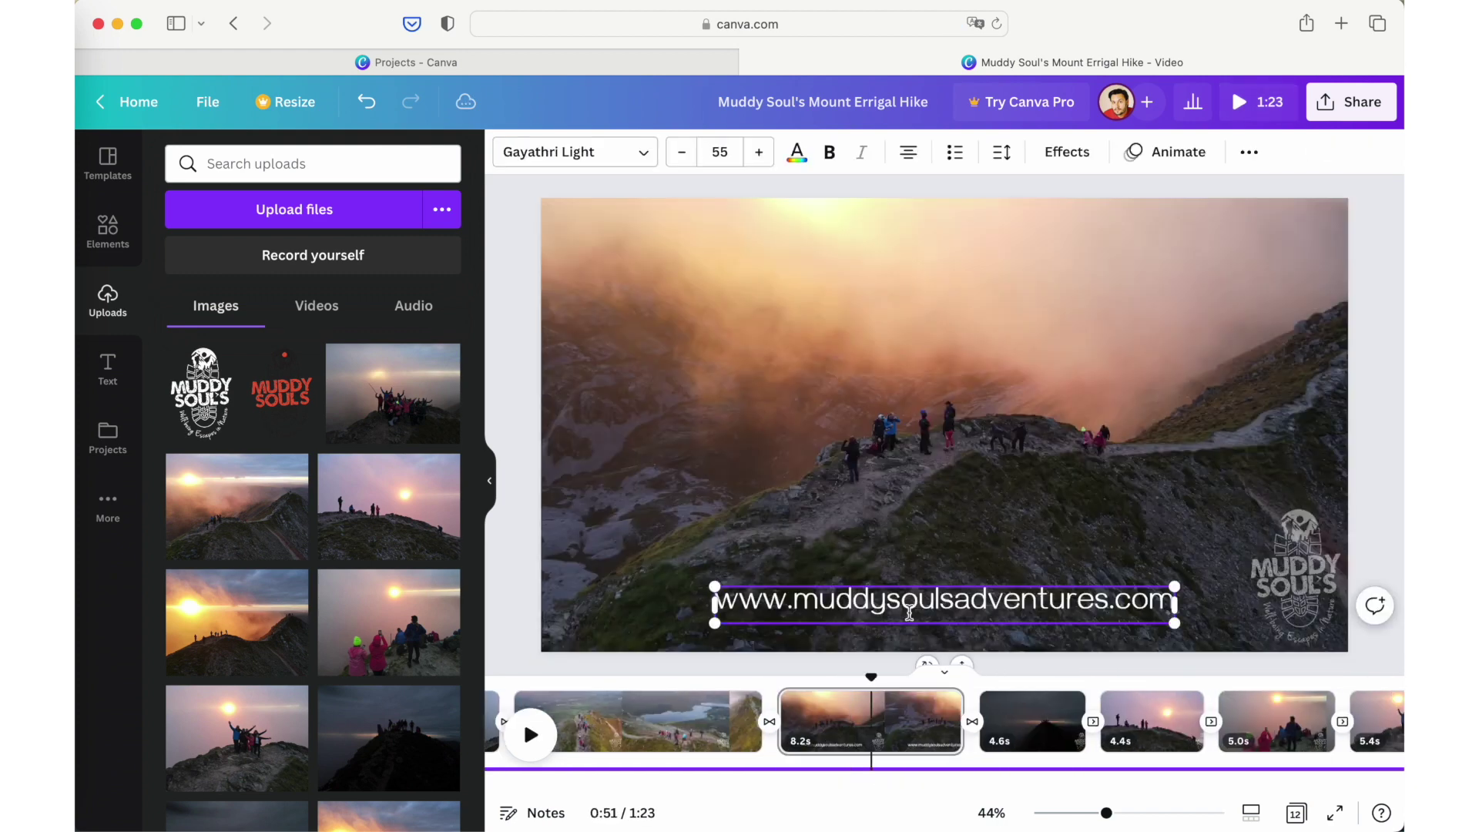
{"action": "left_click", "coordinate": [1069, 157]}
{"action": "left_click", "coordinate": [1171, 152]}
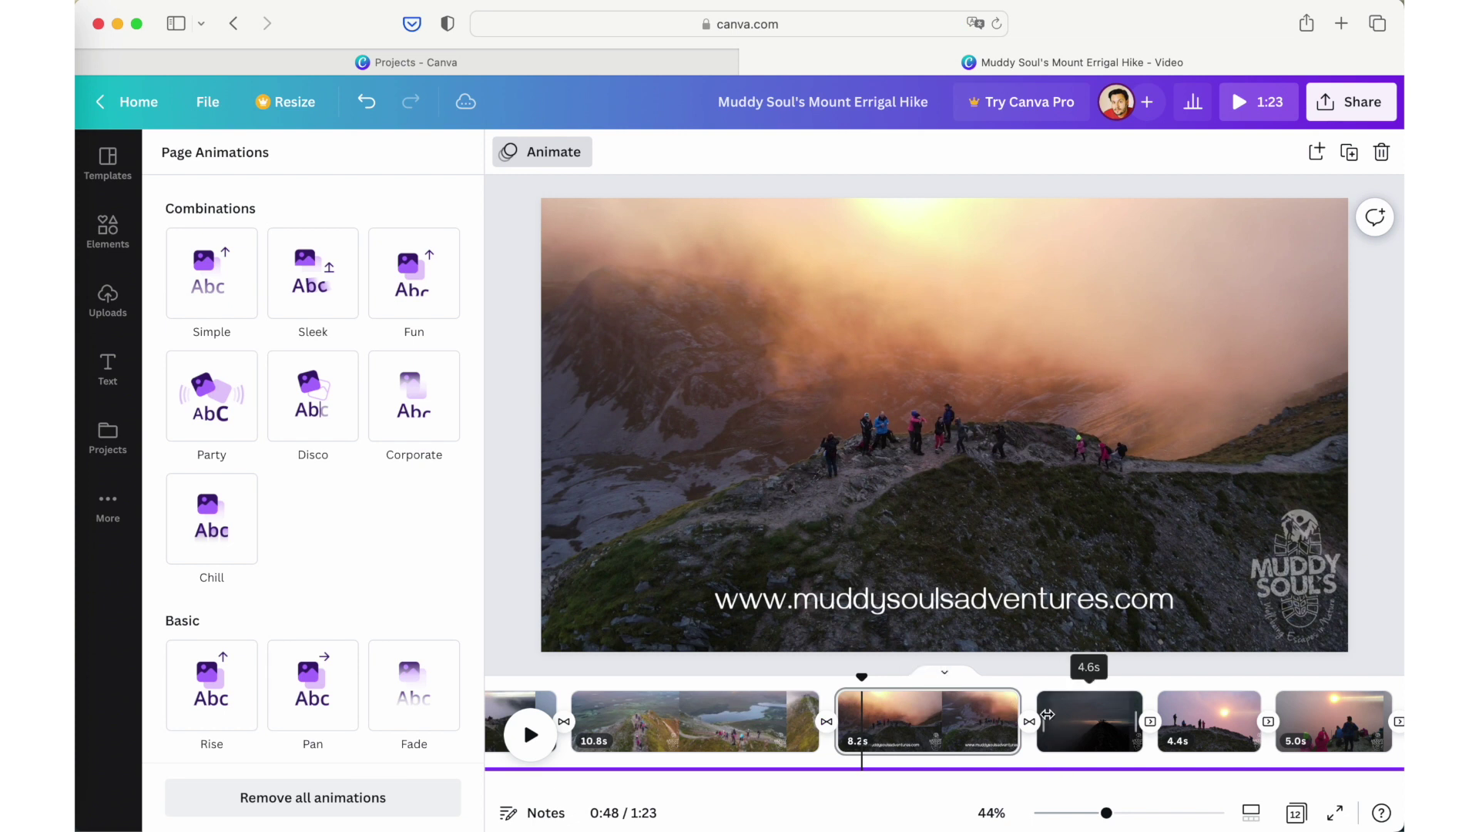
Step: Check the corner logo on the page 11 photo and return to the title page
{"action": "scroll", "coordinate": [1089, 717], "scroll_direction": "right", "scroll_amount": 3}
{"action": "scroll", "coordinate": [1049, 716], "scroll_direction": "right", "scroll_amount": 3}
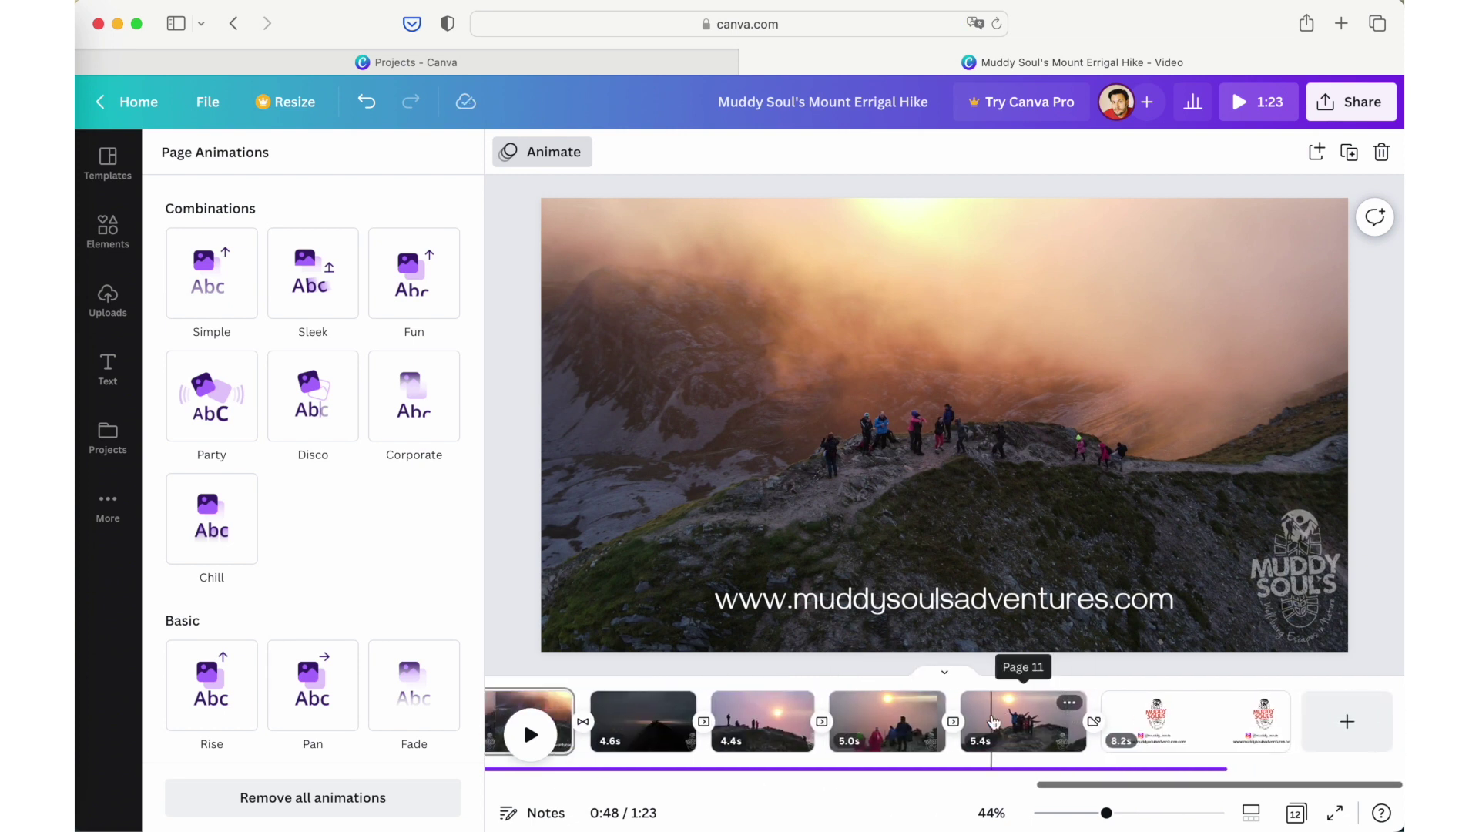
{"action": "left_click", "coordinate": [994, 722]}
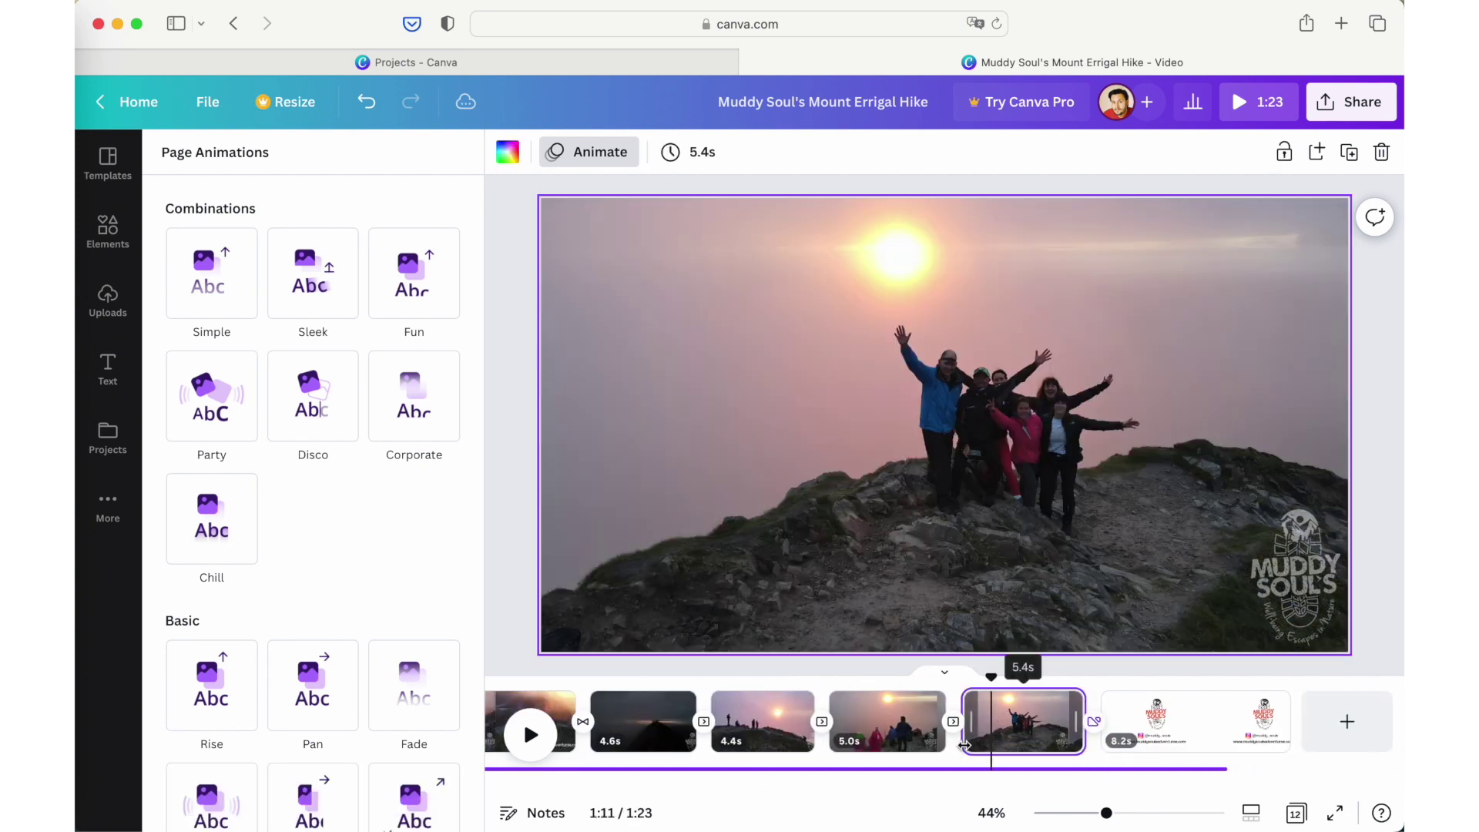
{"action": "scroll", "coordinate": [789, 724], "scroll_direction": "left", "scroll_amount": 10}
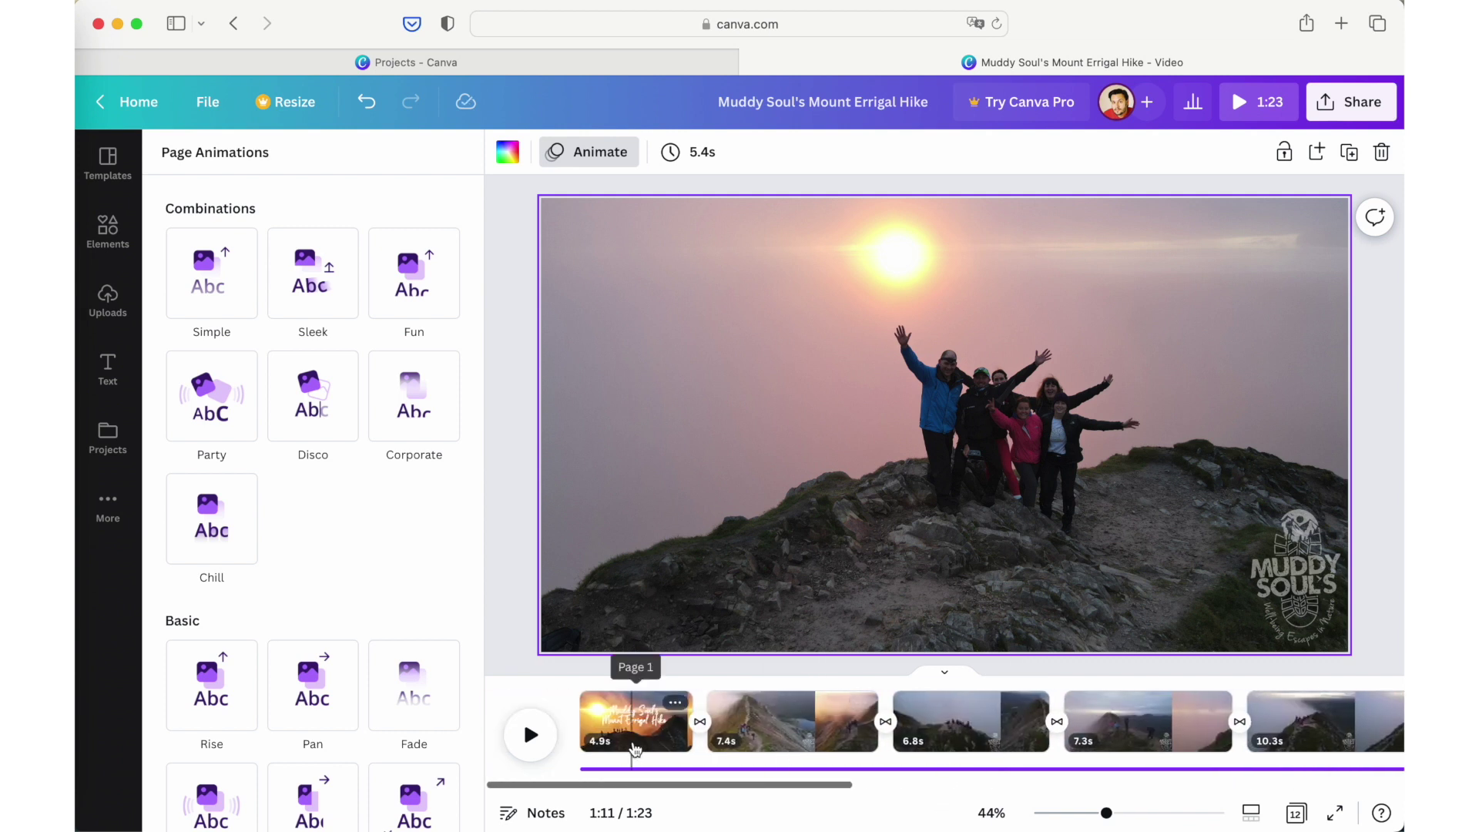
{"action": "left_click", "coordinate": [632, 717]}
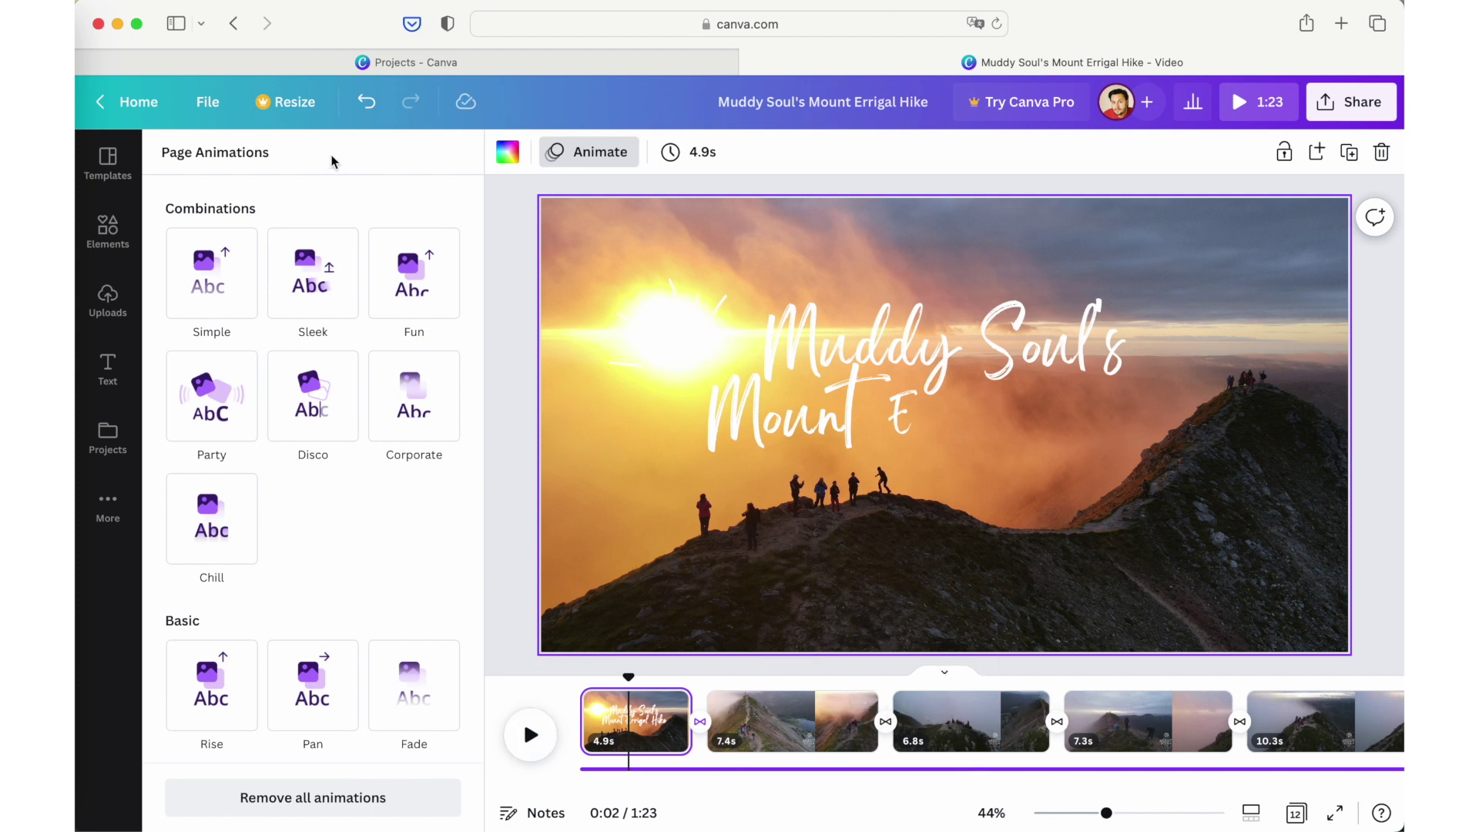
Step: Download all 12 pages of the design as an MP4 video
{"action": "left_click", "coordinate": [207, 105]}
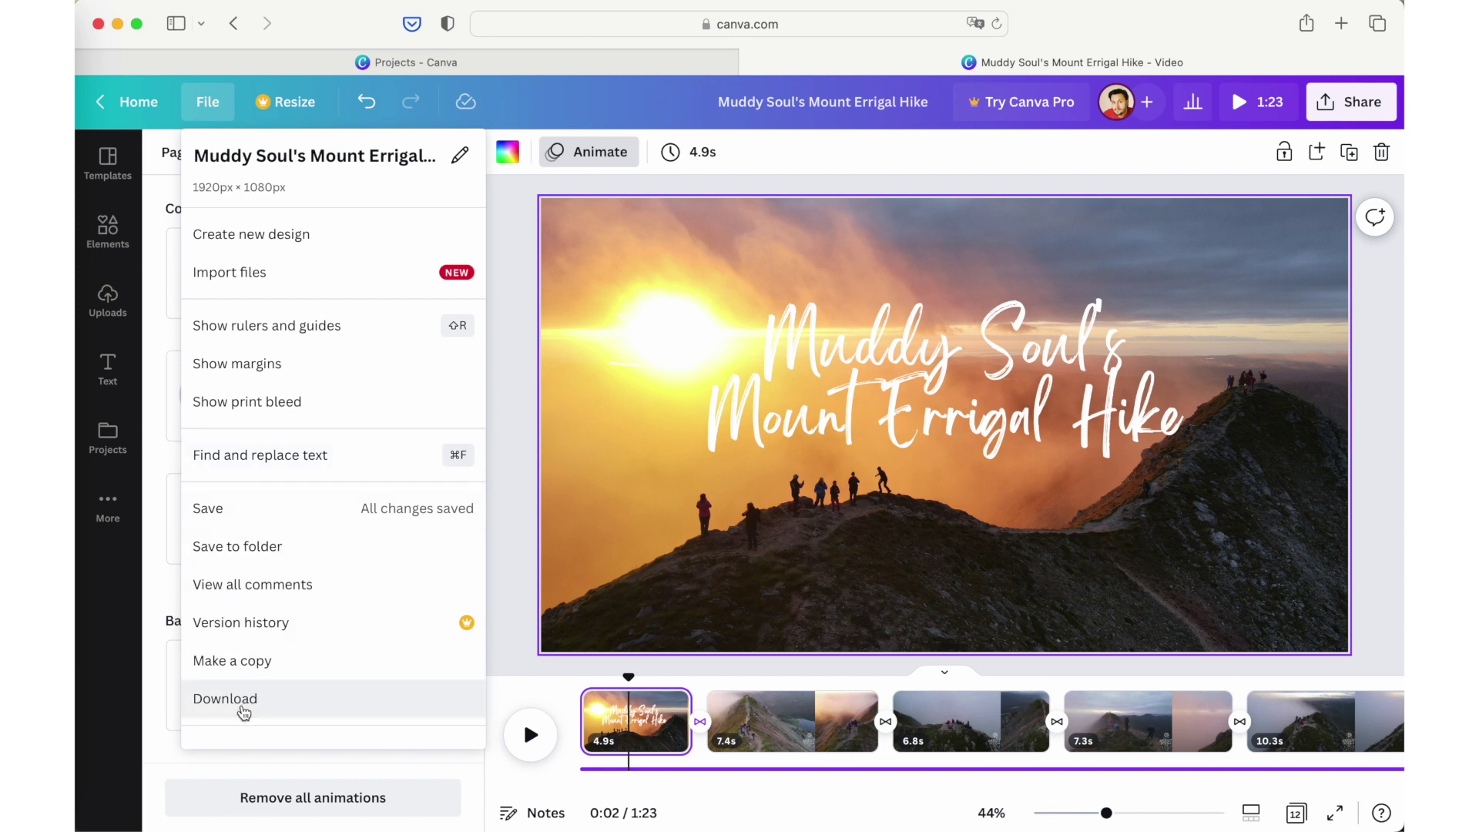
{"action": "left_click", "coordinate": [244, 705]}
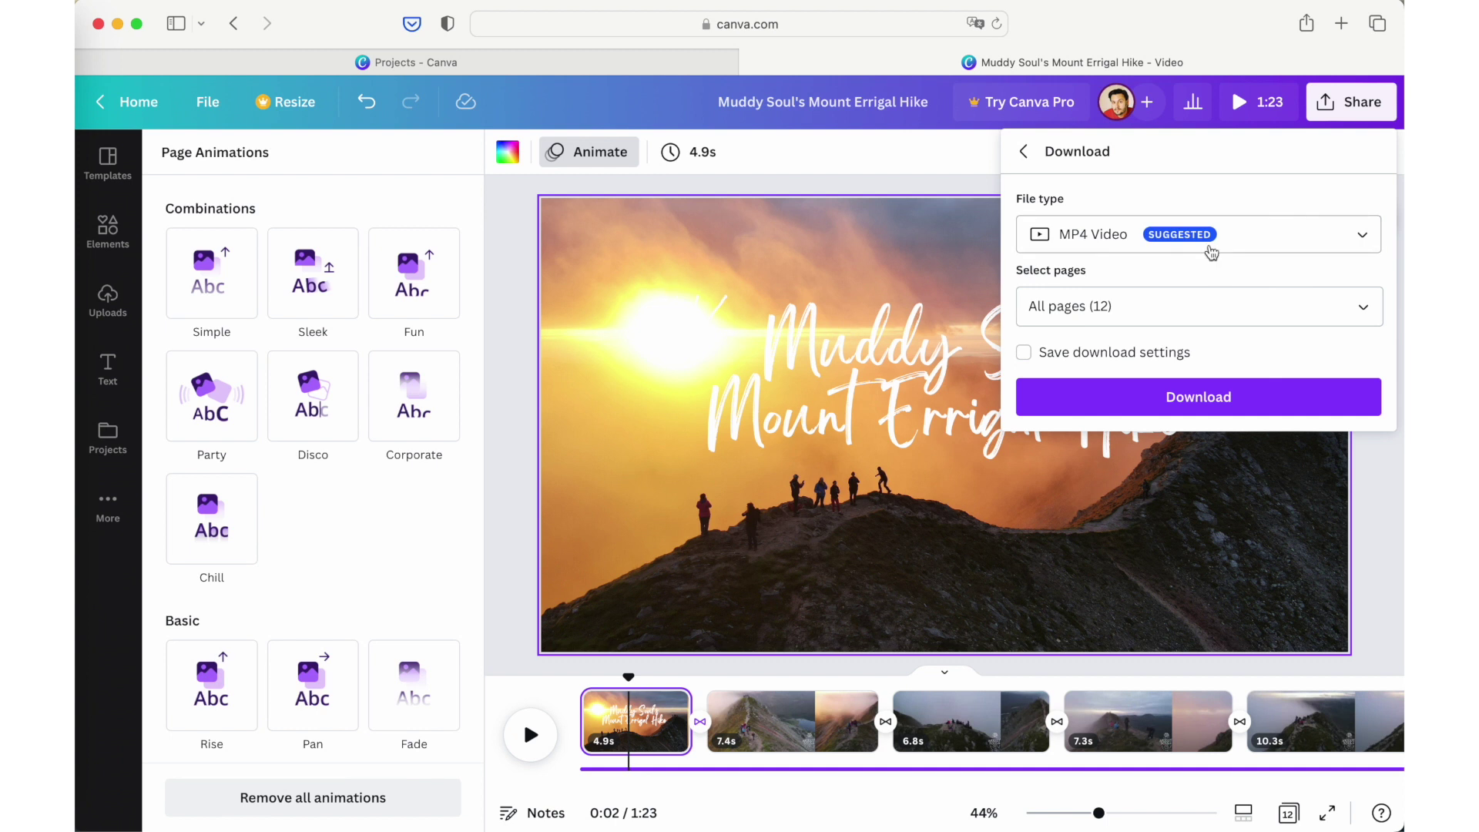
{"action": "left_click", "coordinate": [1198, 248]}
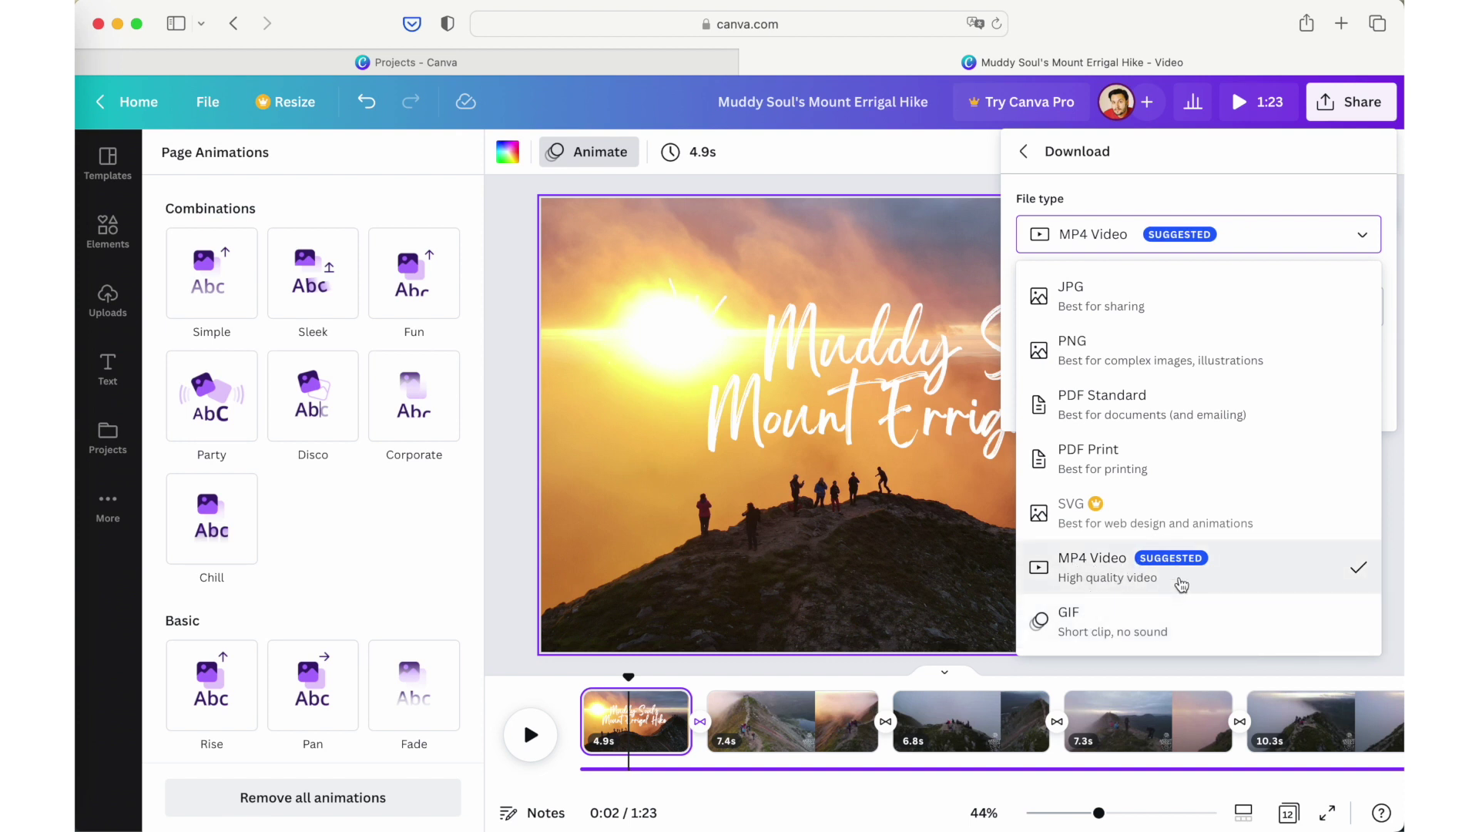
{"action": "left_click", "coordinate": [1213, 191]}
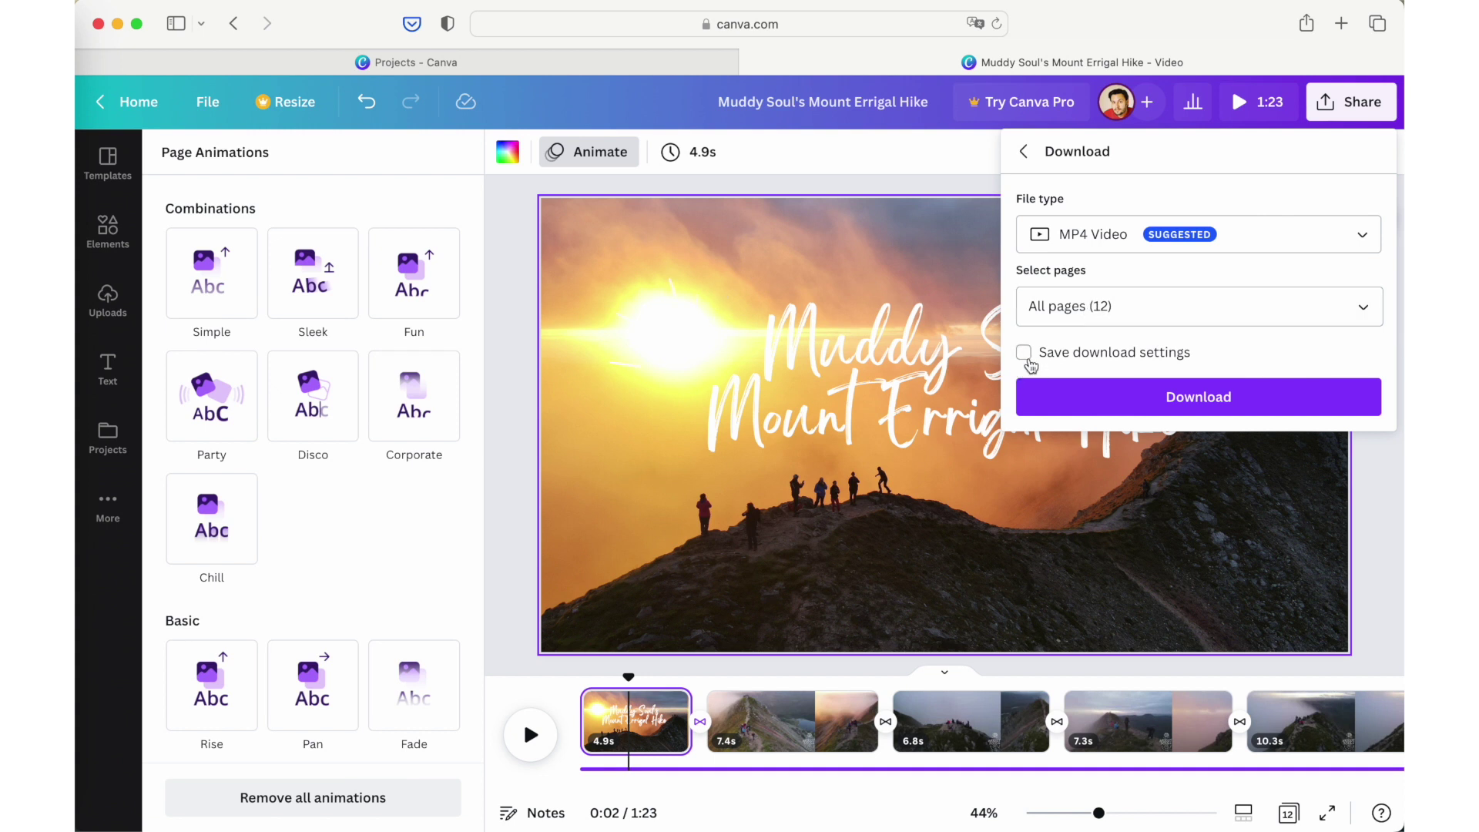
{"action": "left_click", "coordinate": [1074, 318]}
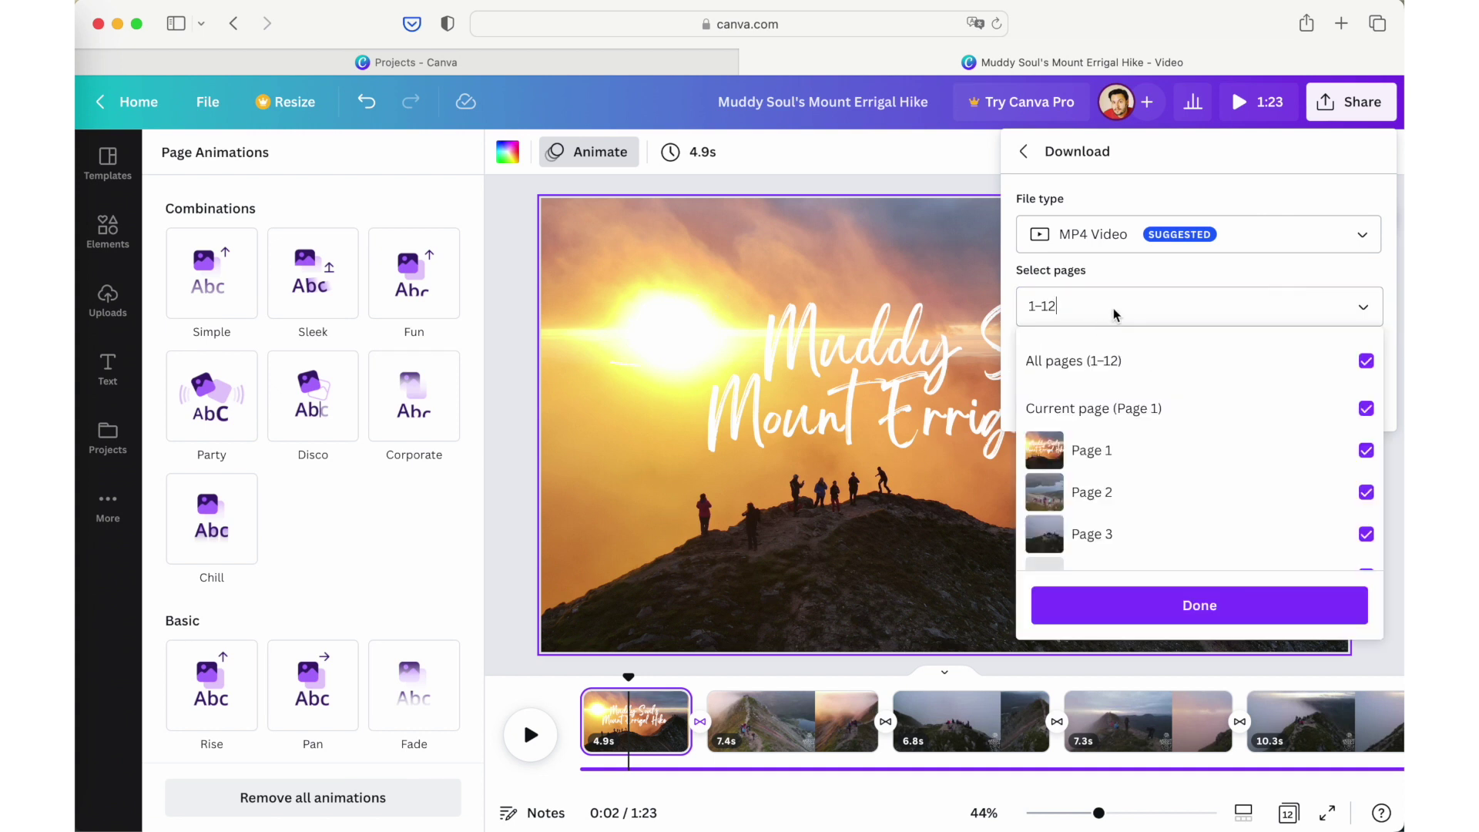
{"action": "left_click", "coordinate": [1113, 314]}
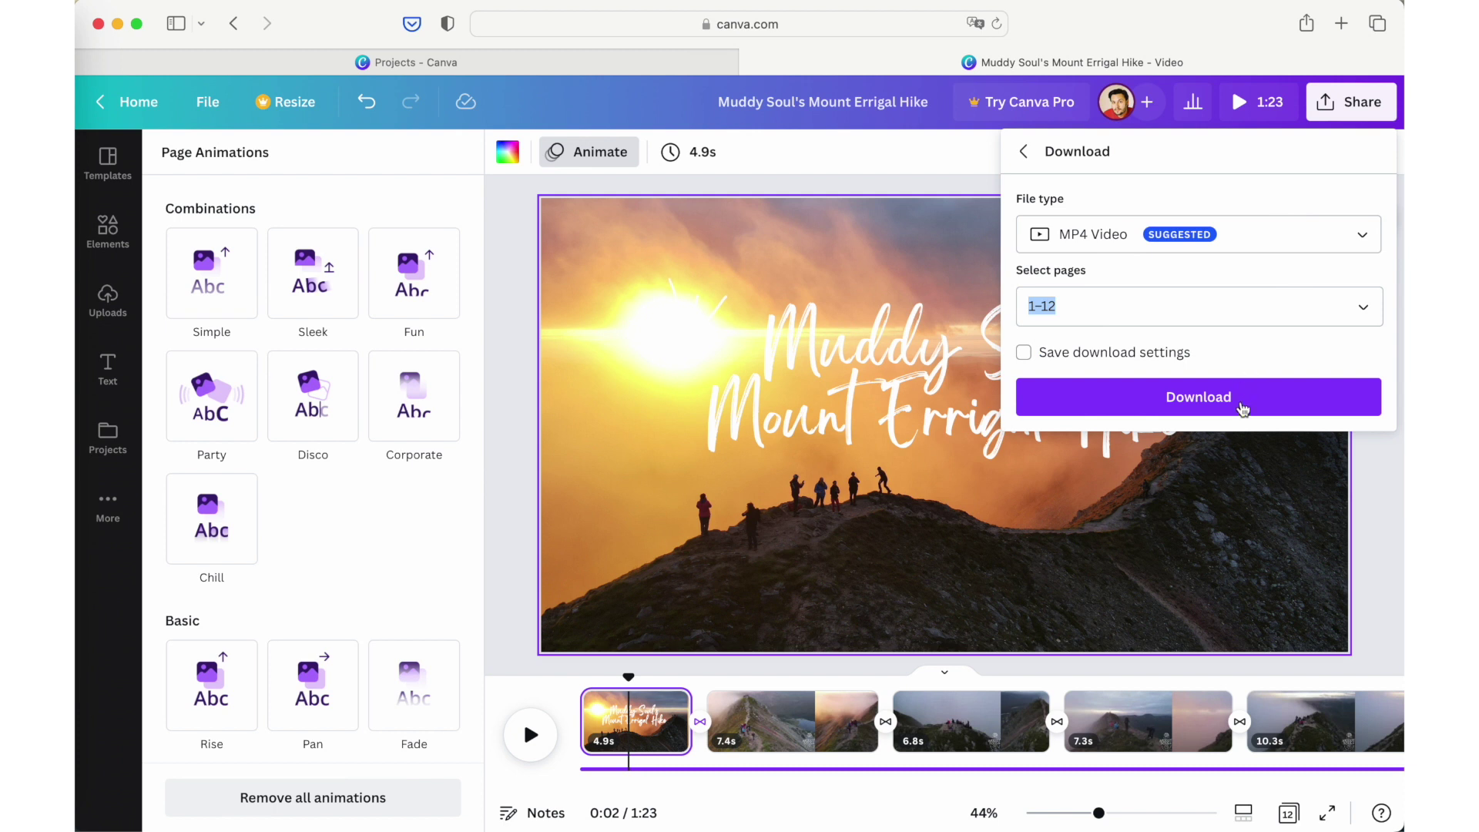
{"action": "left_click", "coordinate": [1241, 407]}
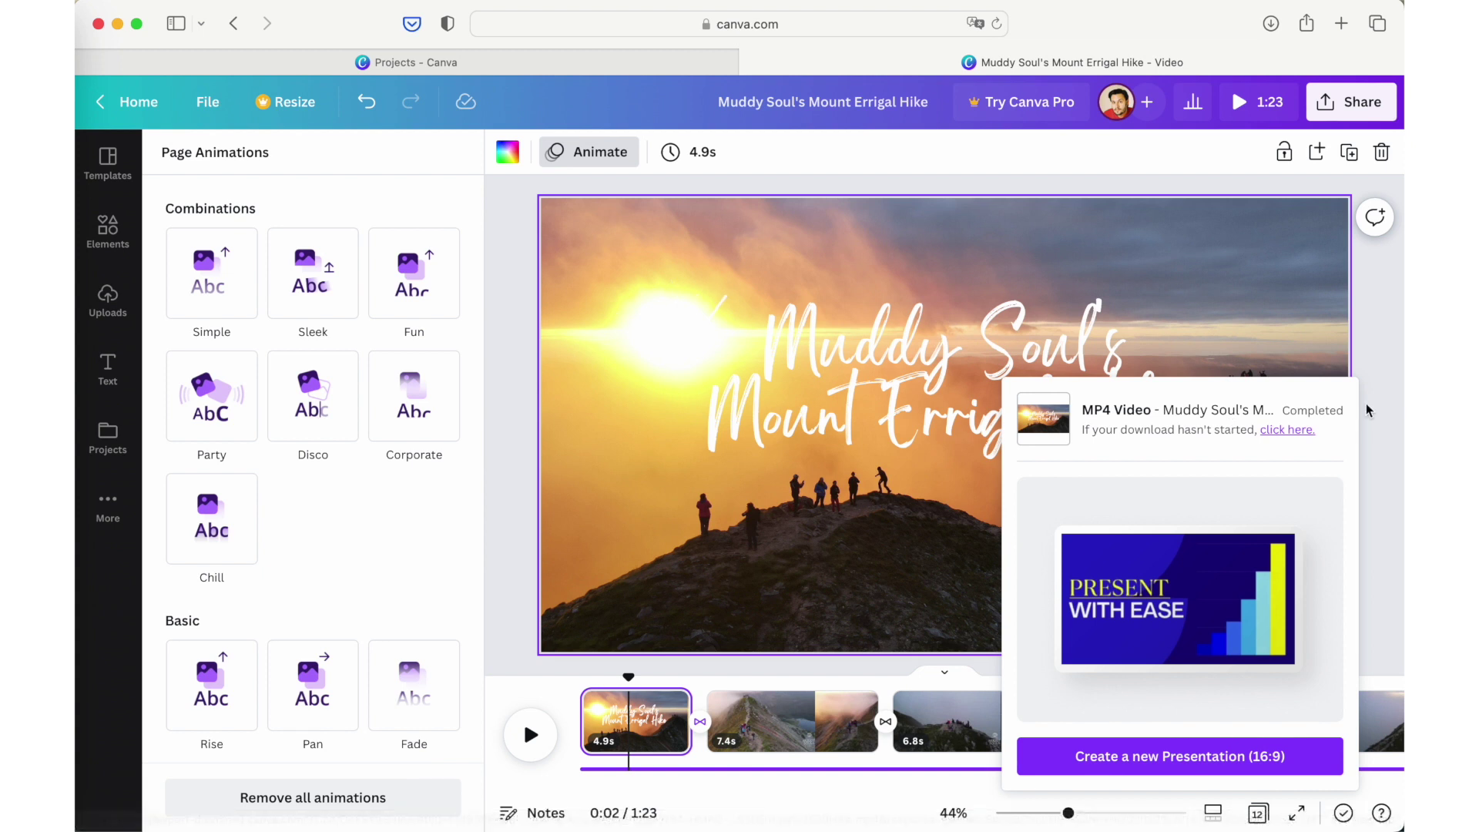
Step: Switch to the Muddy Soul's folder in Finder to check the downloaded video file
{"action": "key", "text": "ctrl+Up"}
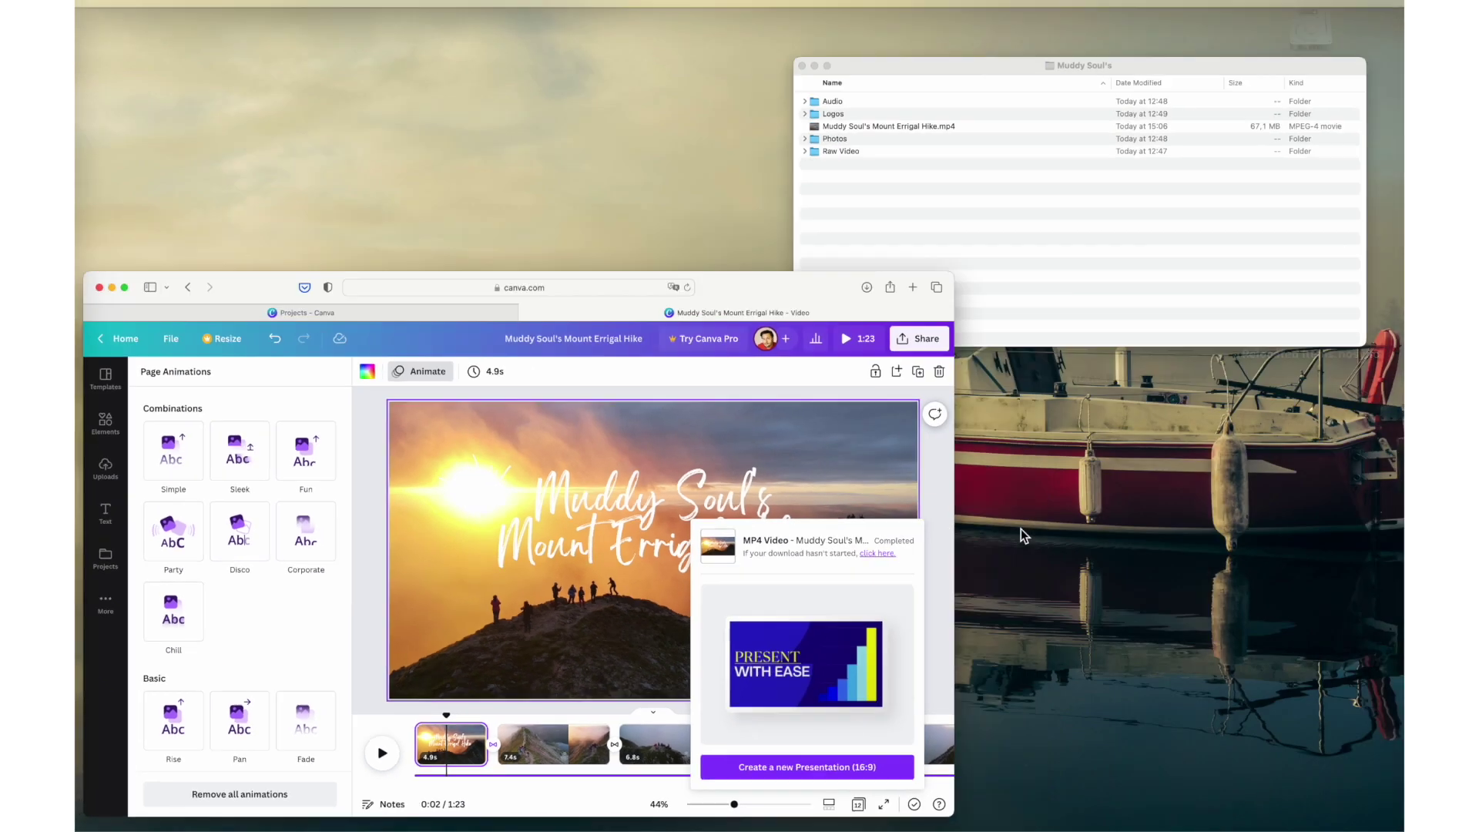
{"action": "left_click", "coordinate": [1025, 146]}
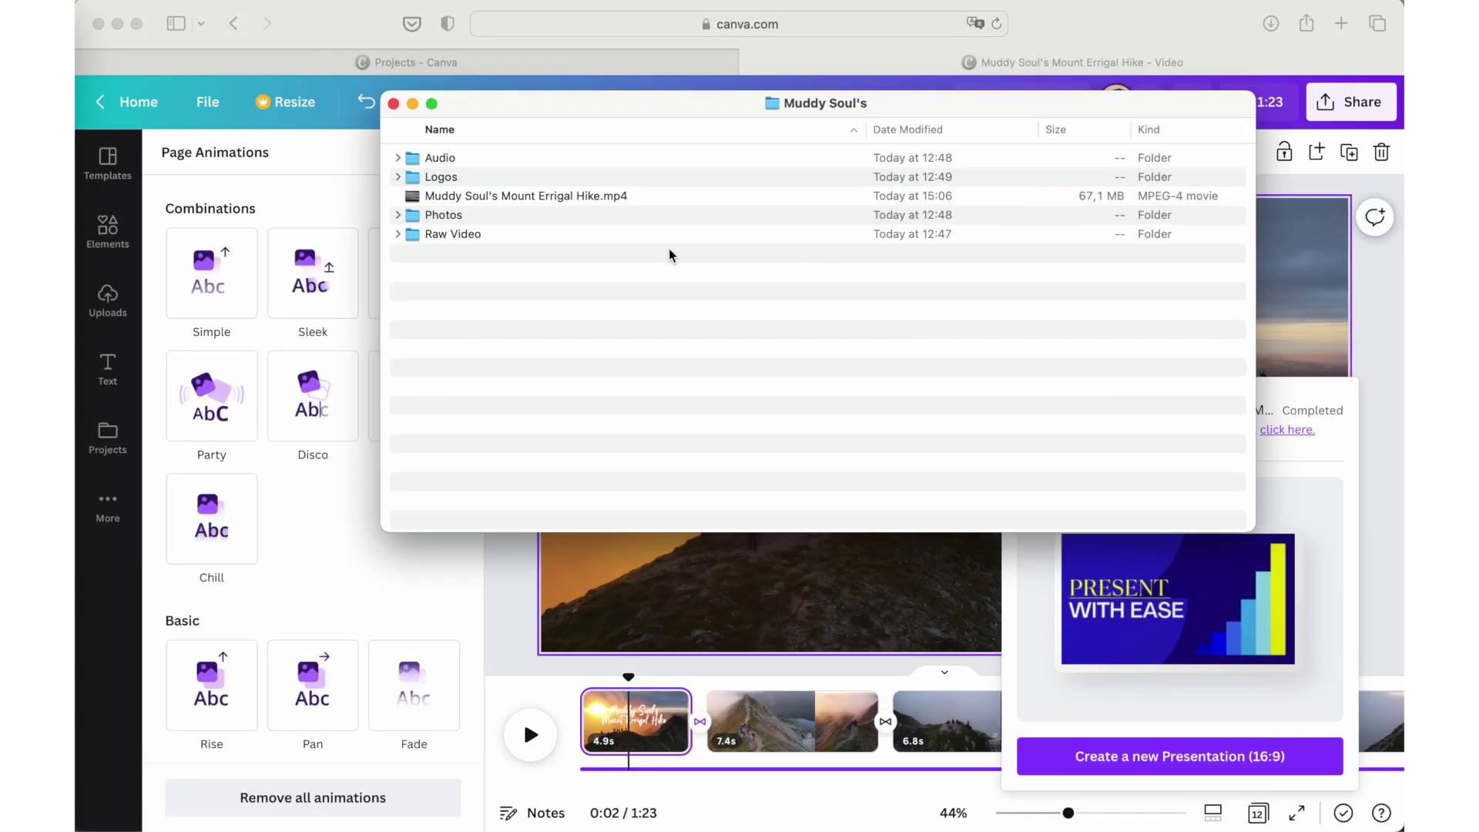
Step: Preview Muddy Soul's Mount Errigal Hike.mp4, skim through its middle and the logo end page, and close the preview
{"action": "left_click", "coordinate": [522, 199]}
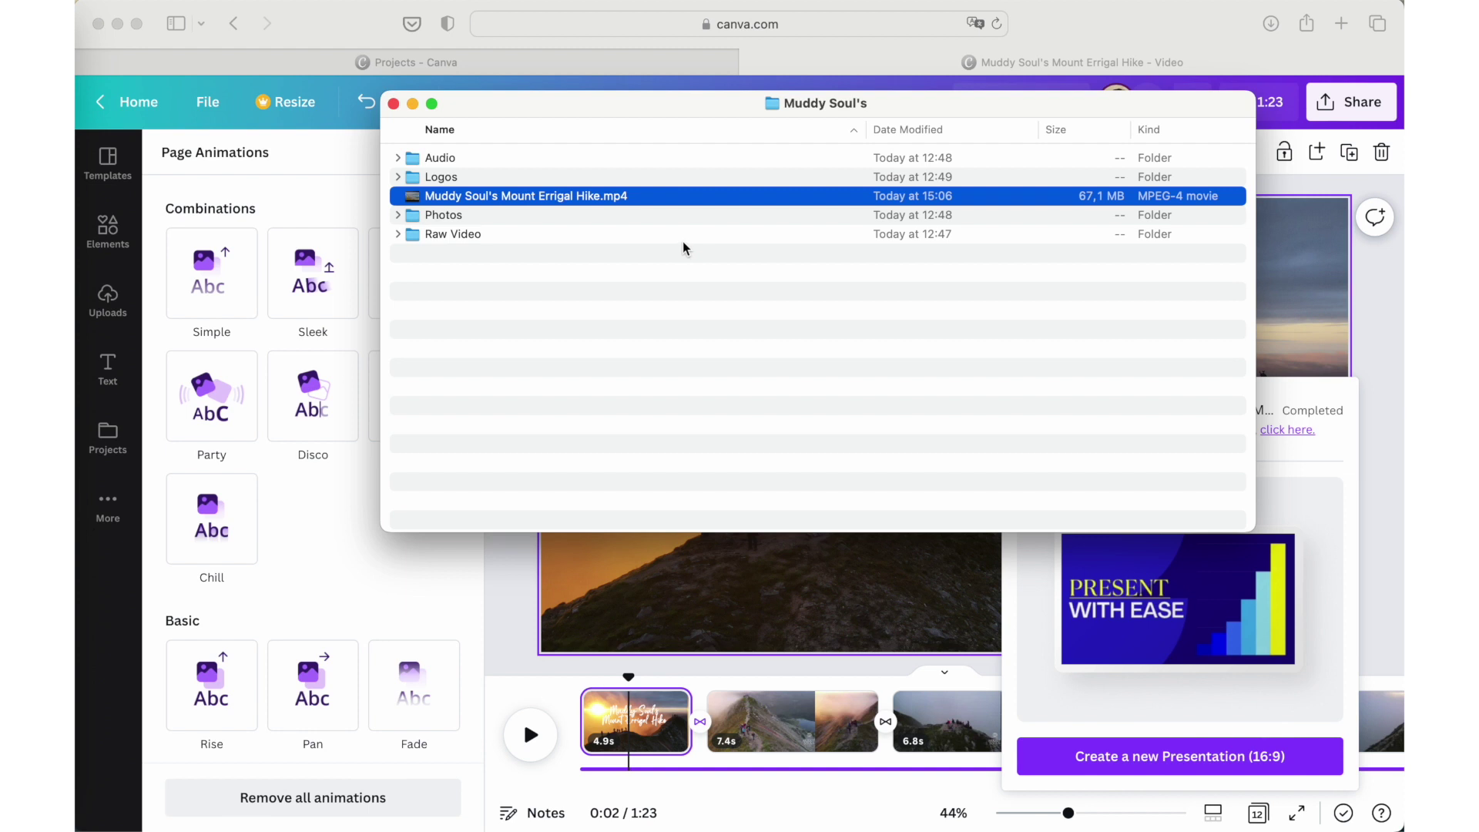
{"action": "key", "text": "space"}
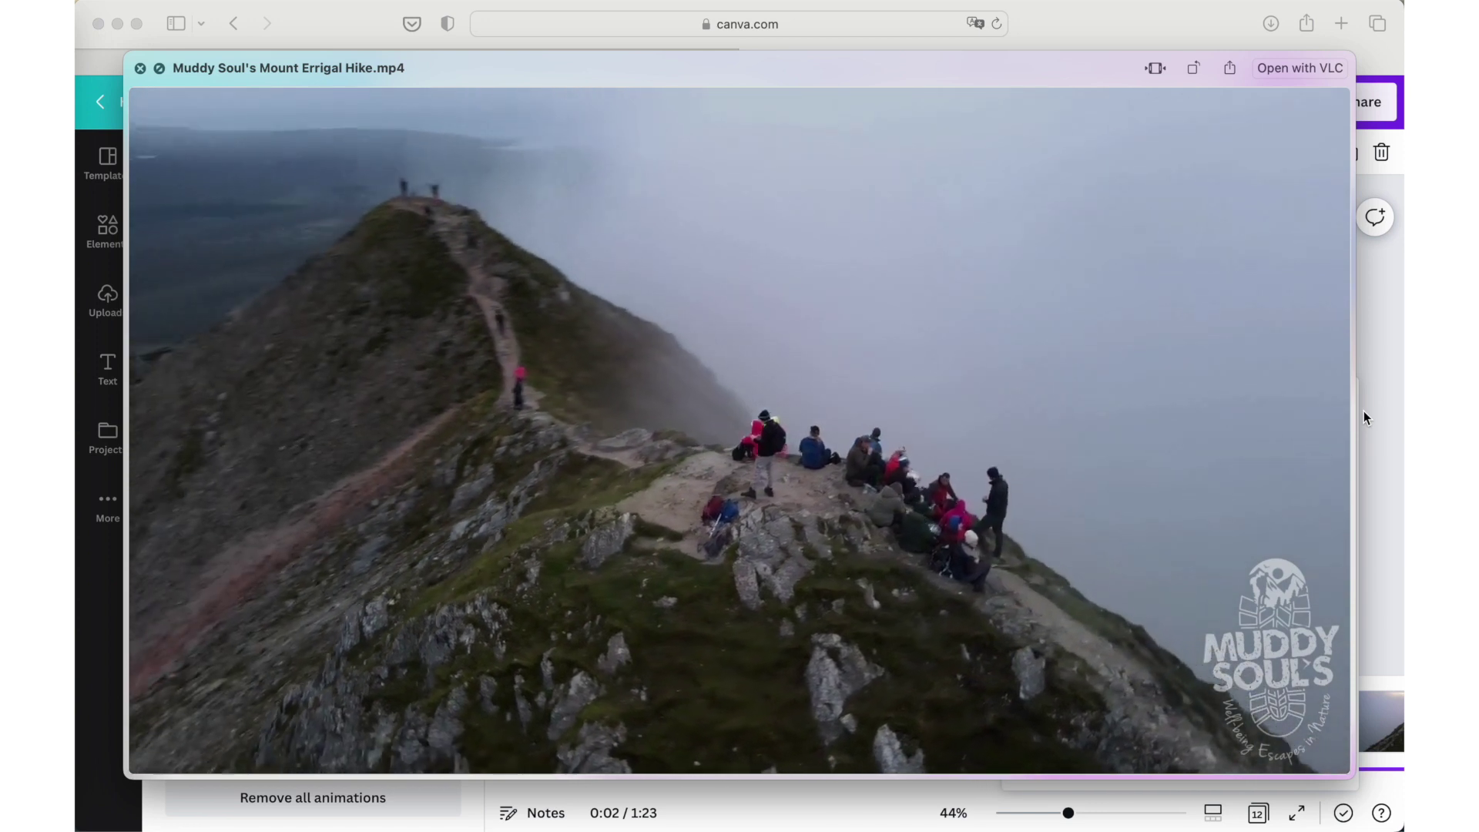
{"action": "left_click_drag", "start_coordinate": [484, 752], "coordinate": [784, 780]}
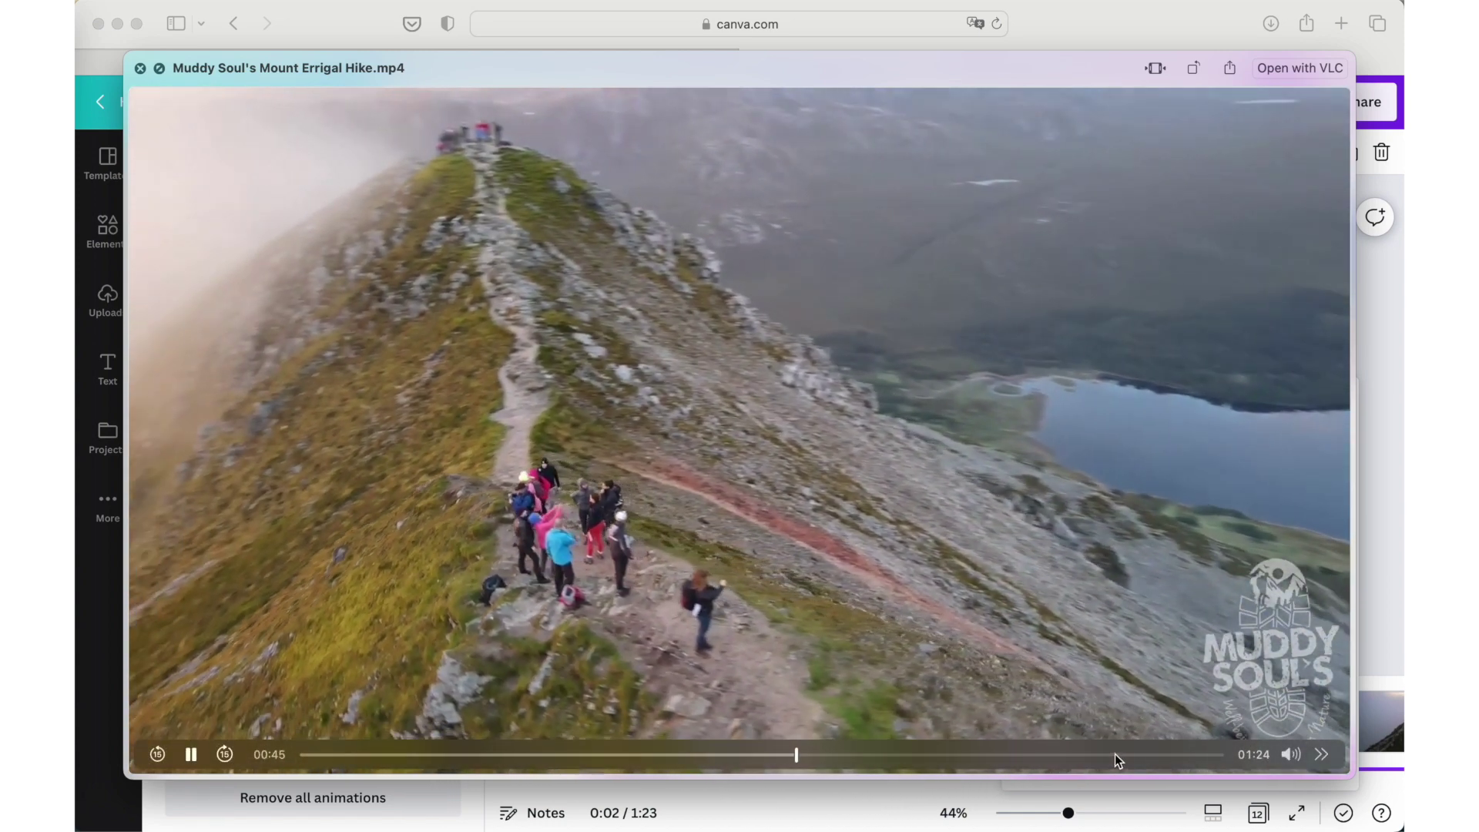
{"action": "left_click", "coordinate": [1115, 753]}
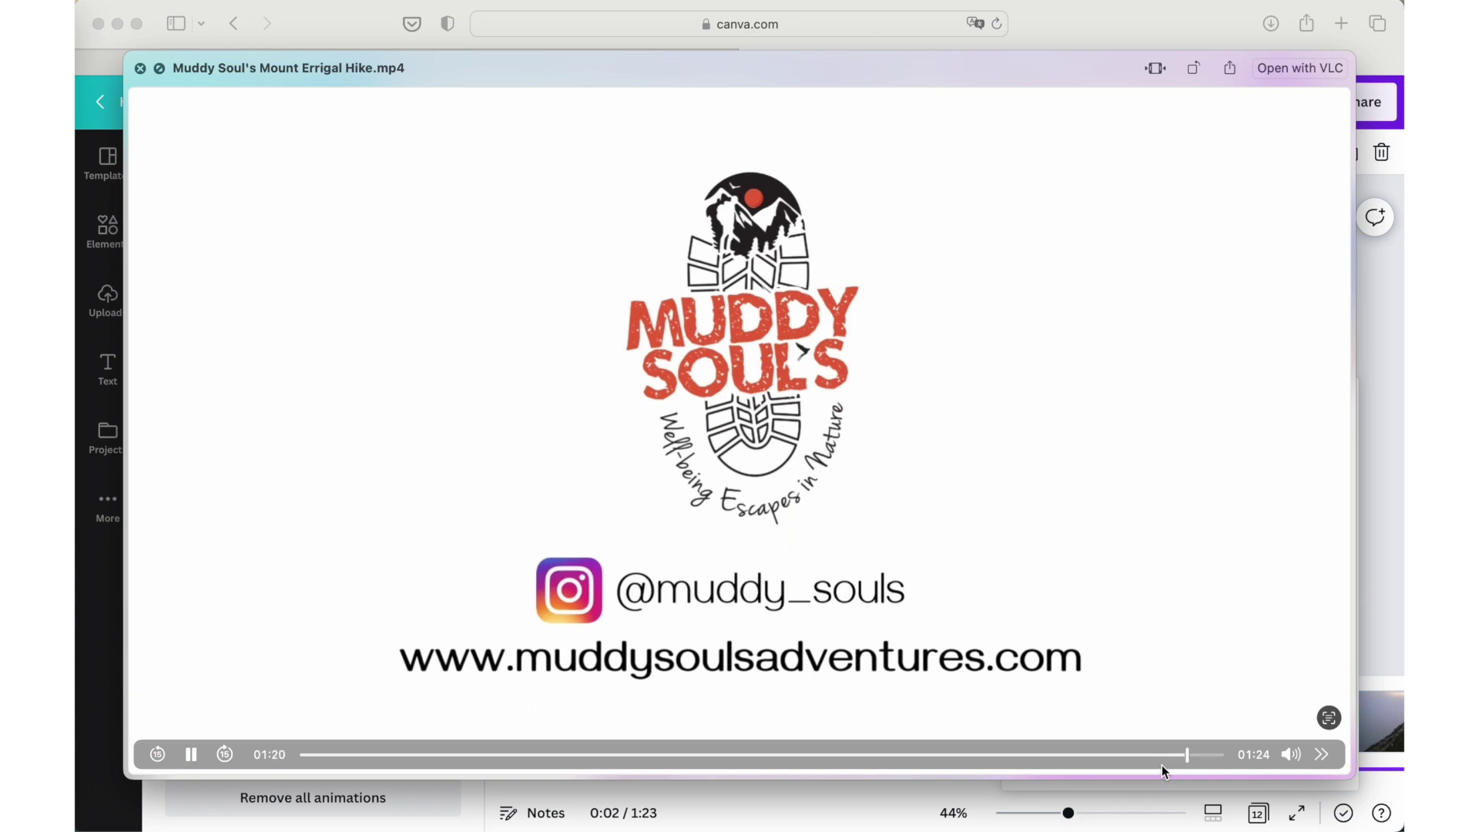
{"action": "key", "text": "space"}
{"action": "left_click", "coordinate": [539, 383]}
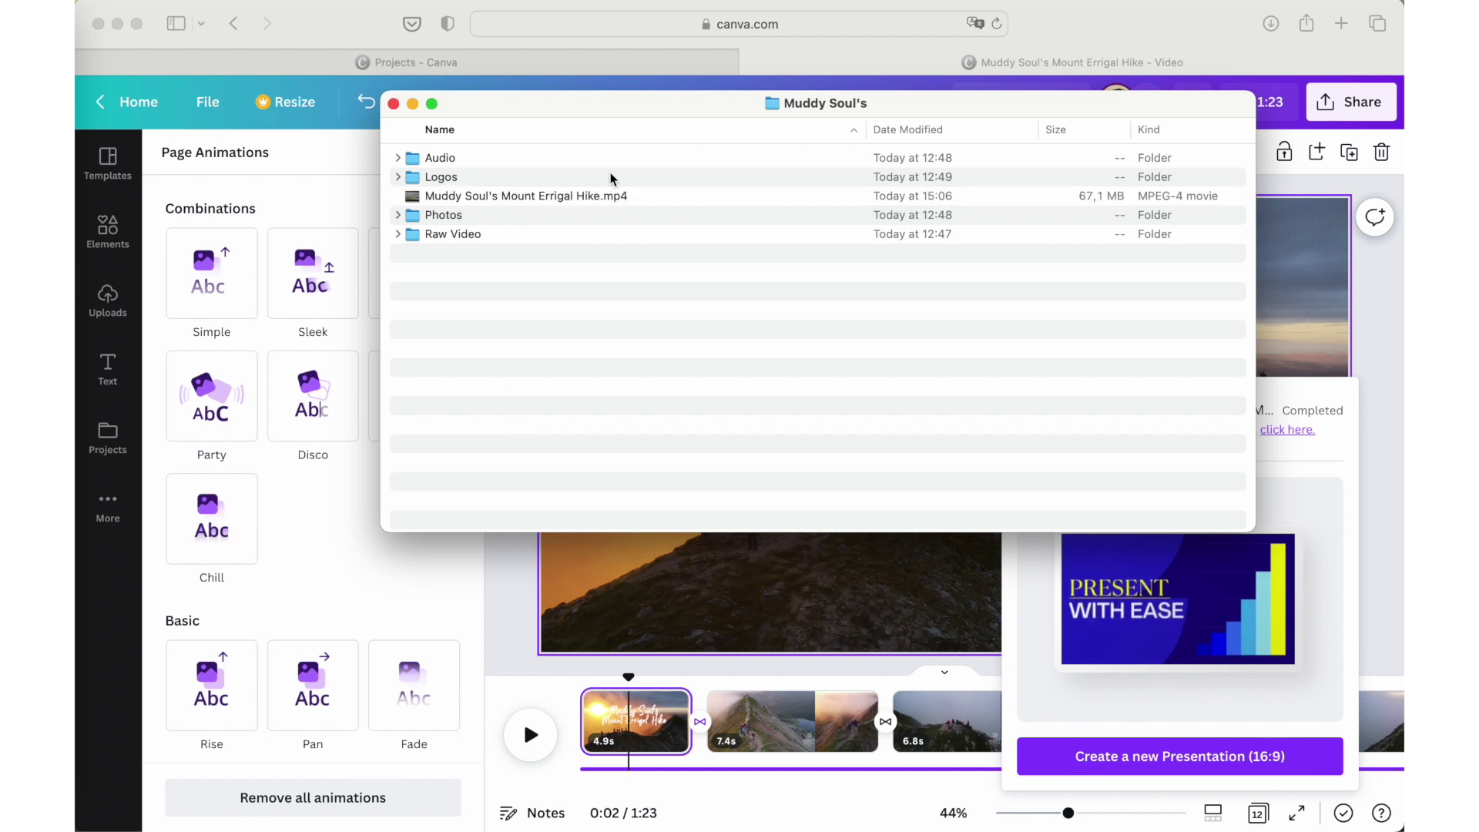
{"action": "left_click", "coordinate": [558, 197]}
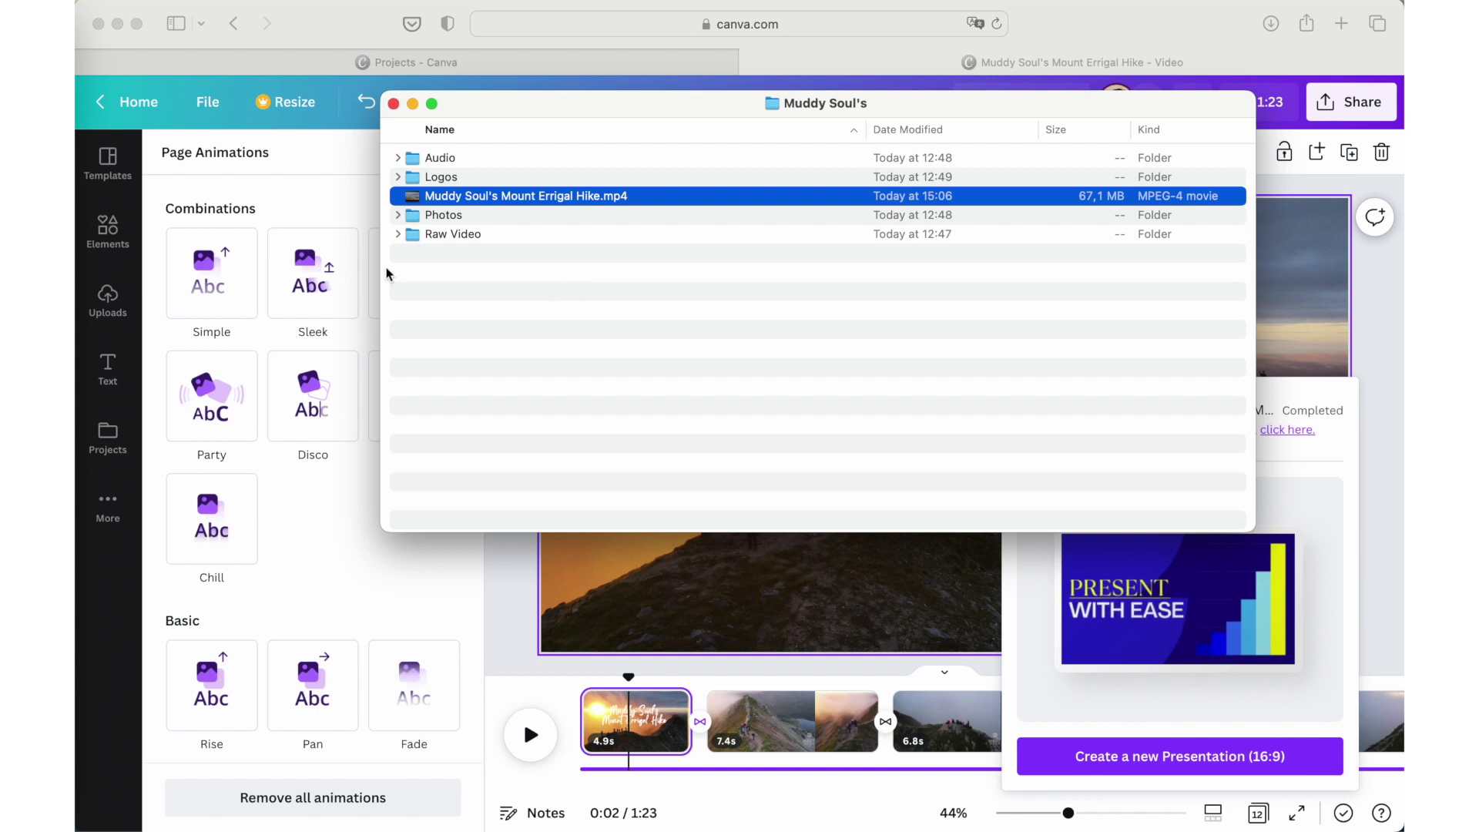
{"action": "left_click_drag", "start_coordinate": [664, 113], "coordinate": [667, 120]}
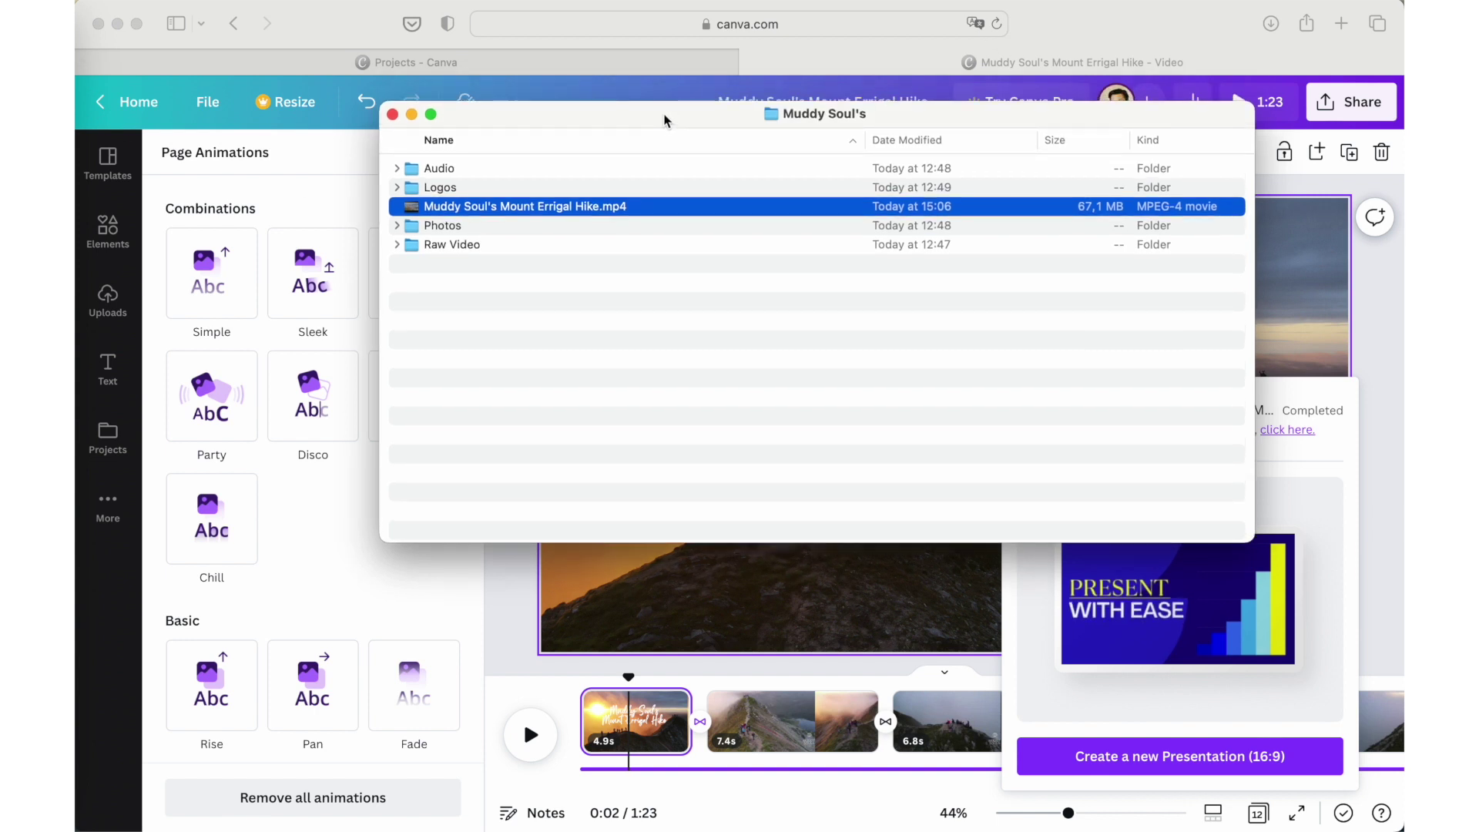